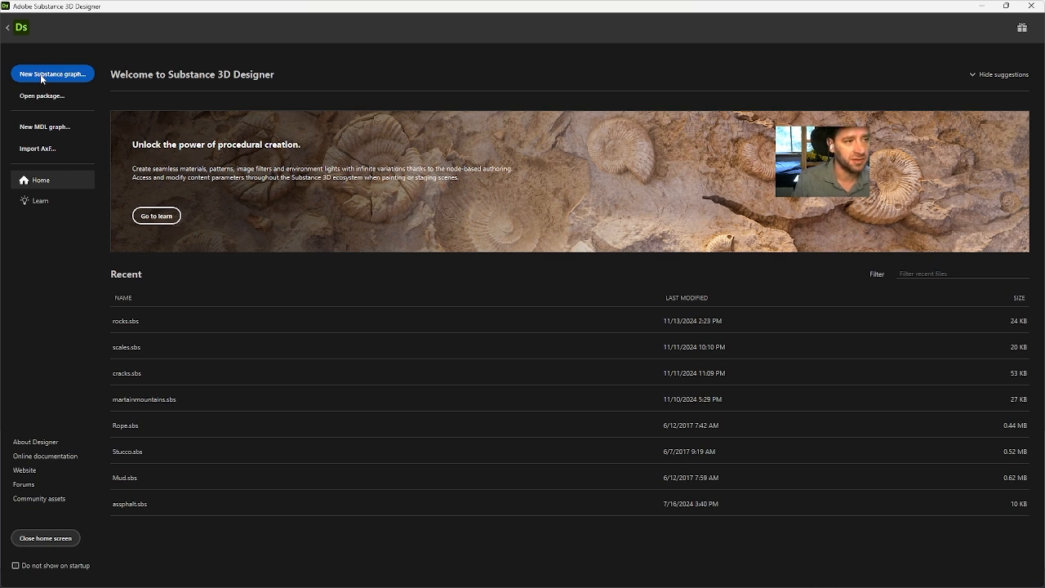
Step: Create a new Substance graph named cobblestone from the Metallic Roughness template
click(44, 77)
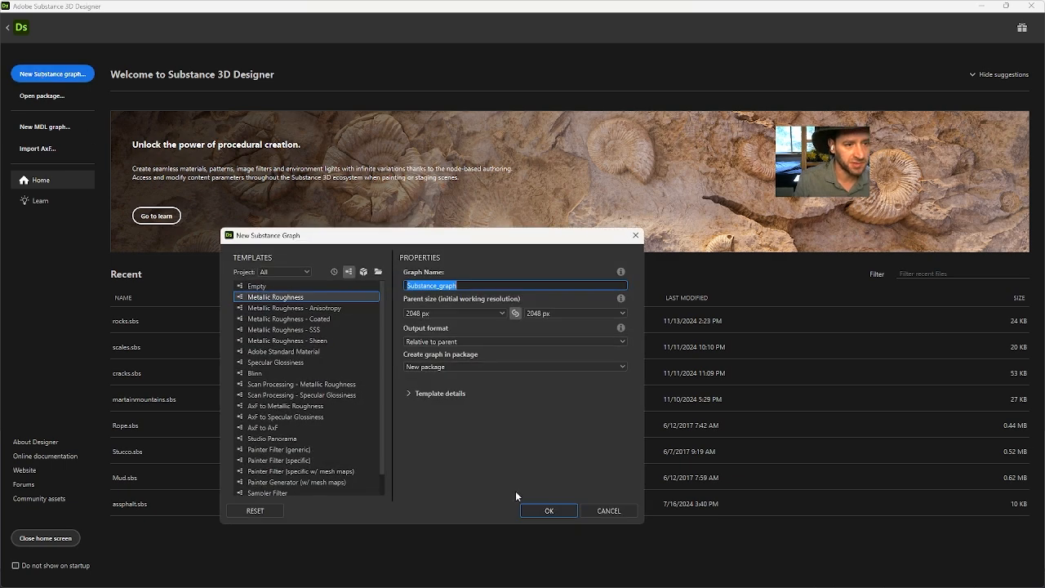
text(cobble)
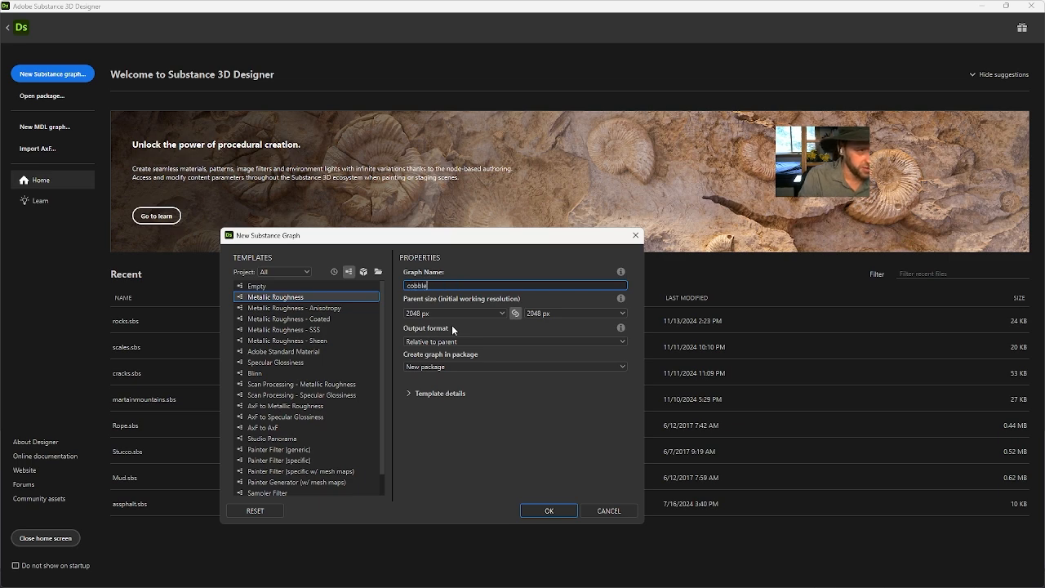
text(stone)
key(Return)
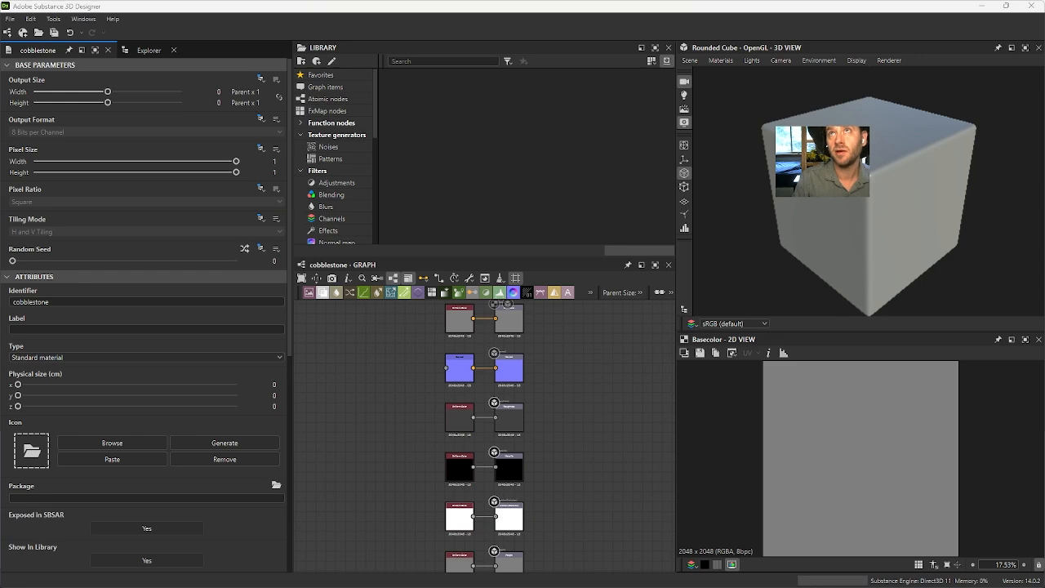
Step: Switch to the browser to view the cobblestone reference photo and move its window out of the way
key(alt+Tab)
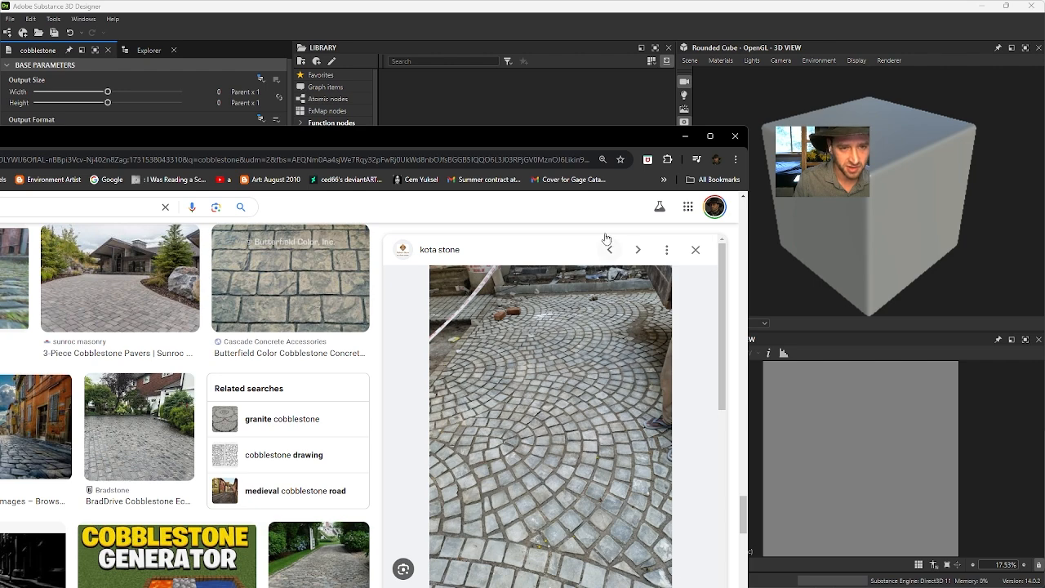
drag(548, 143, 565, 0)
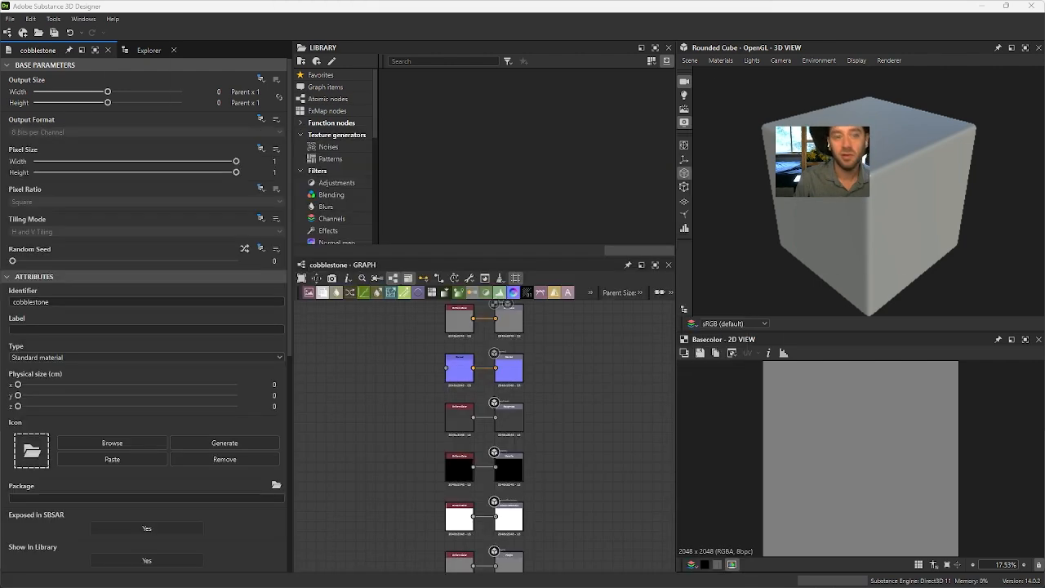
Step: Add an Arc Pavement pattern node to the graph, placed before the column of material output nodes
click(331, 159)
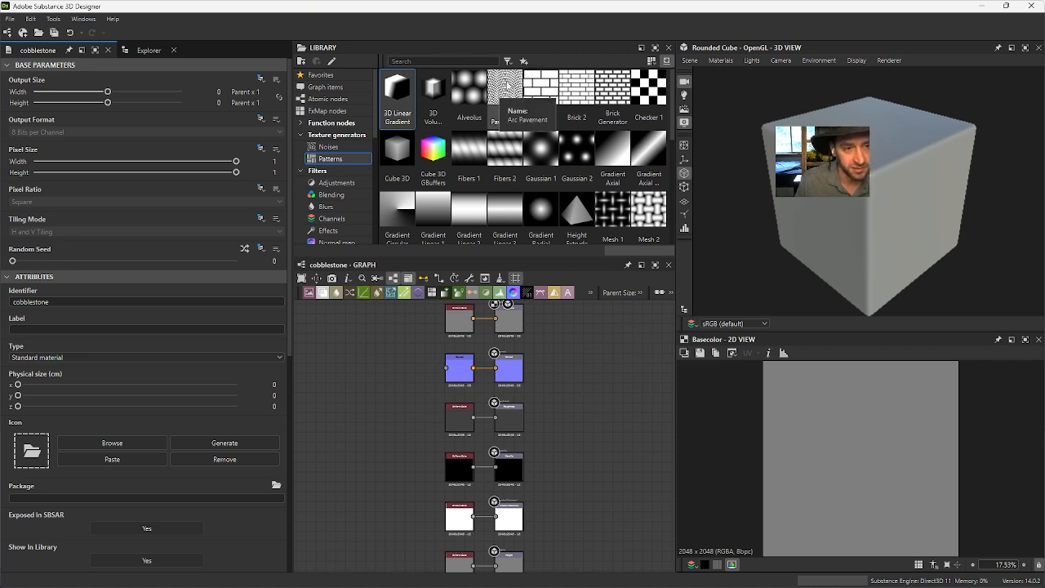
drag(506, 84, 366, 381)
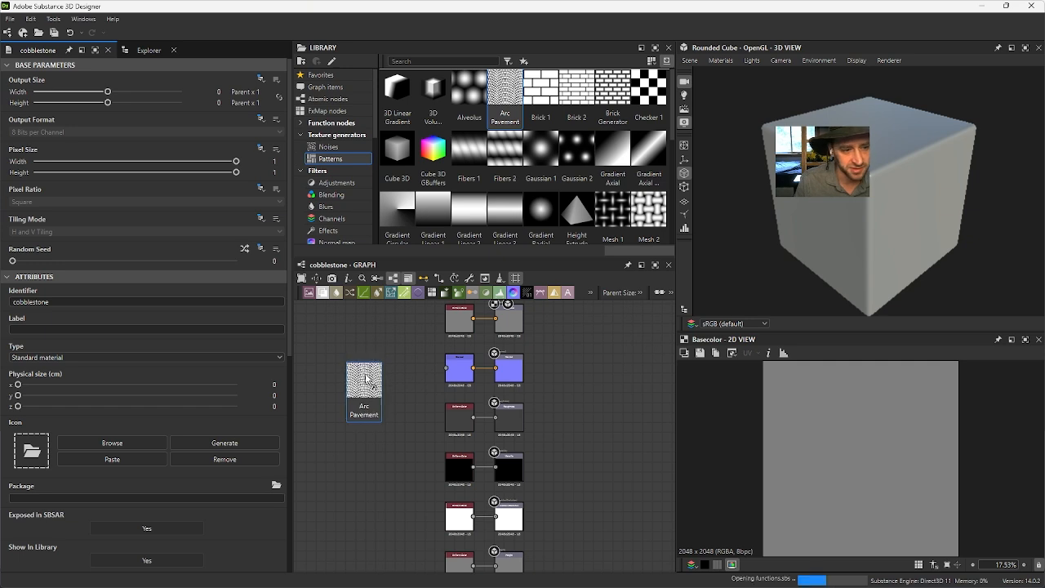
middle_drag(404, 415, 490, 387)
scroll(490, 386, down, 3)
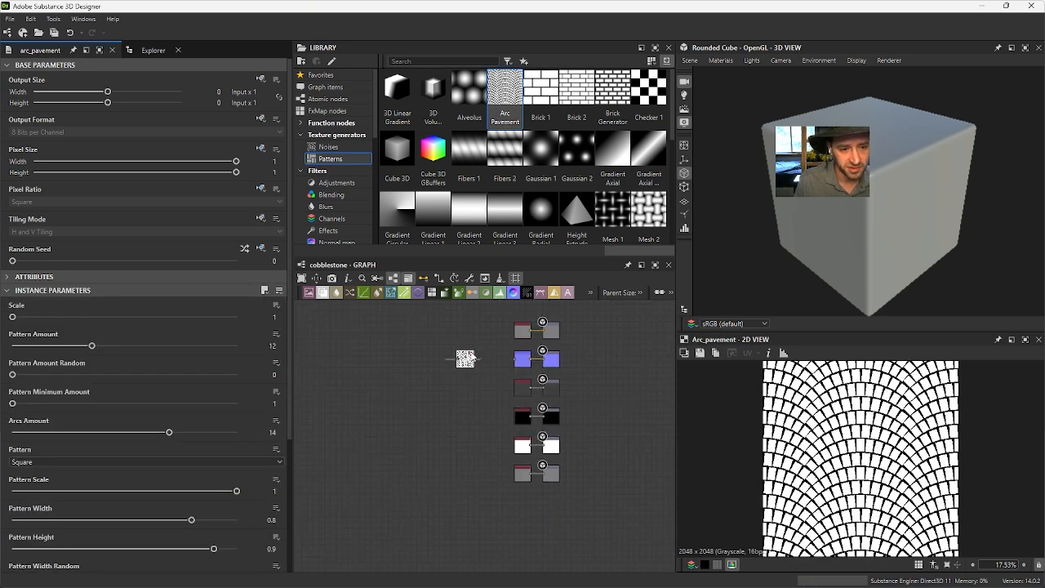
scroll(470, 376, up, 3)
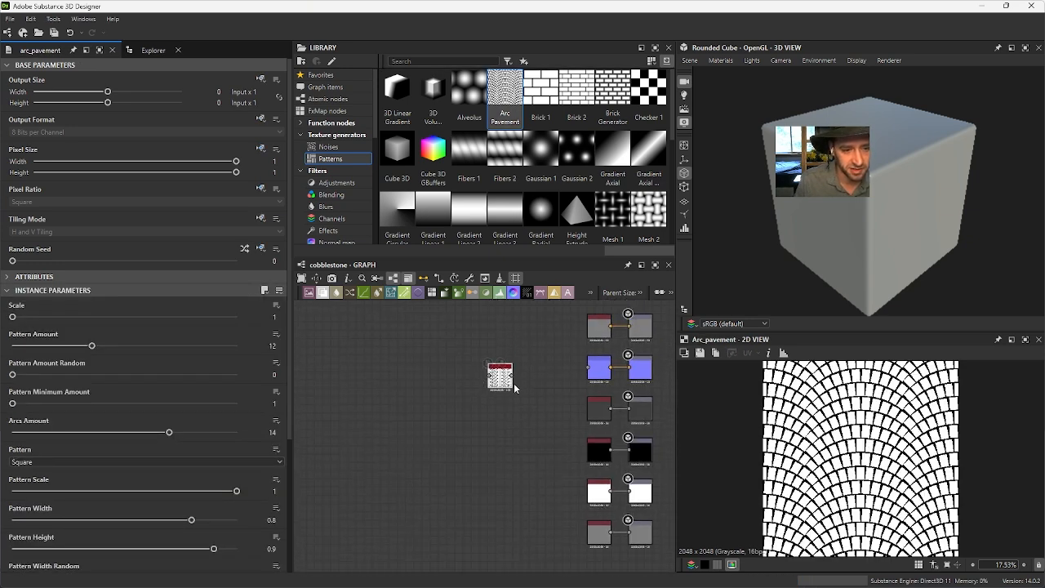
drag(512, 386, 487, 386)
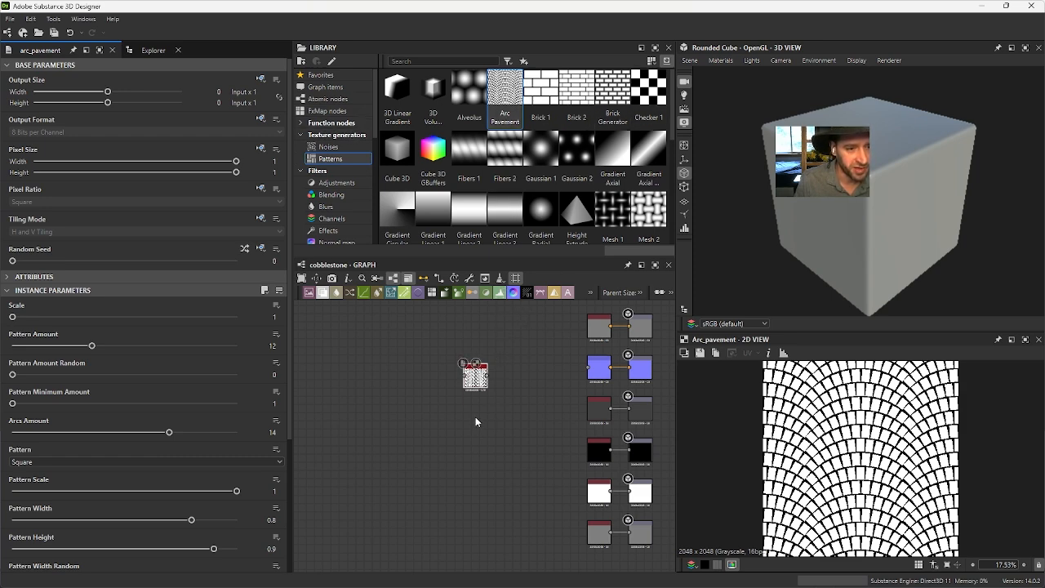
Step: Connect the Arc Pavement output to the Normal node's input and inspect the relief on the 3D cube
scroll(477, 381, up, 5)
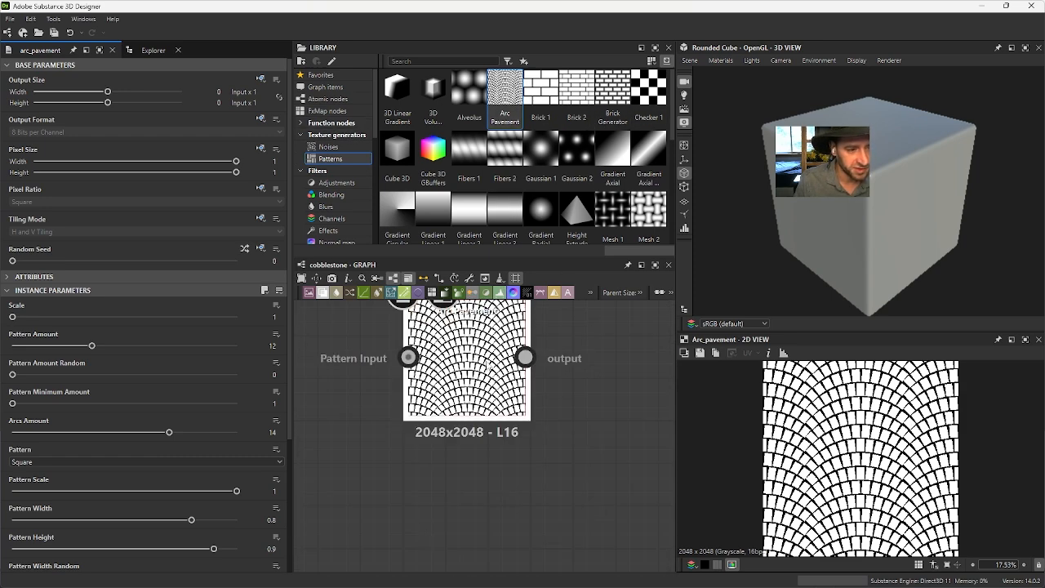
middle_drag(625, 447, 512, 448)
middle_drag(599, 433, 367, 348)
scroll(598, 439, down, 5)
drag(340, 359, 550, 342)
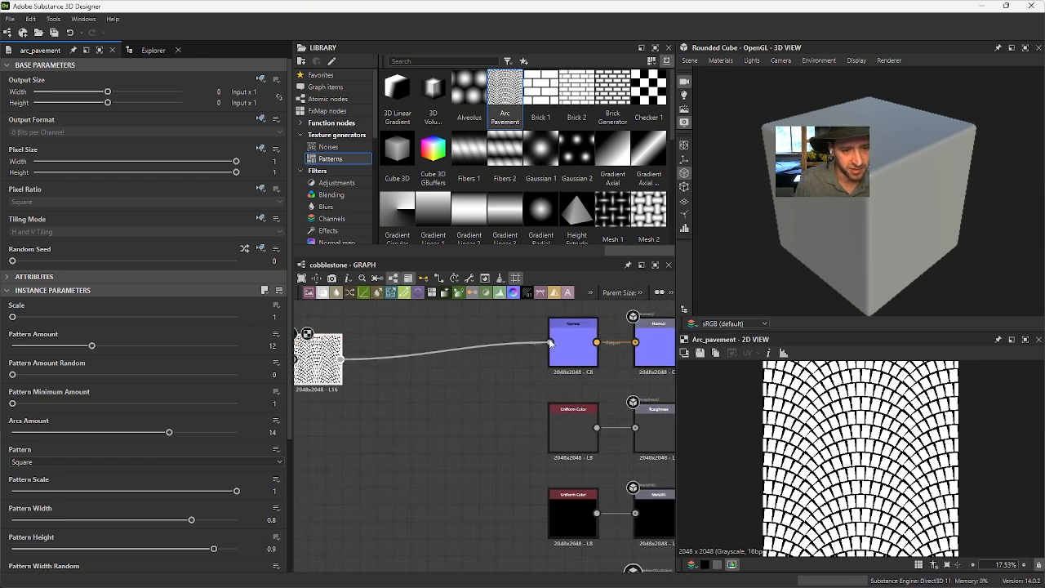
drag(972, 150, 784, 222)
scroll(917, 162, up, 10)
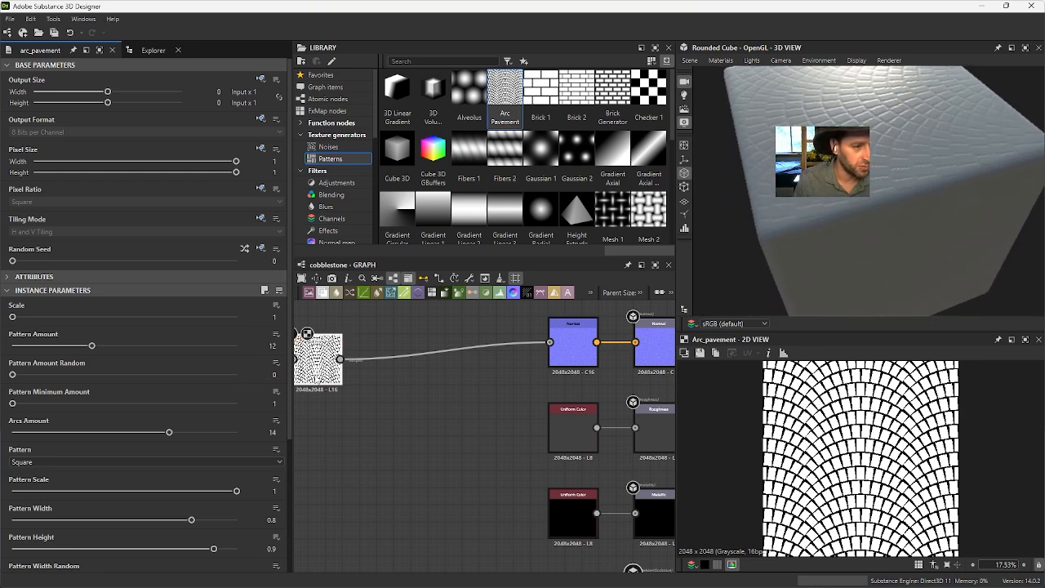
Step: Set the Arc Pavement node's Pattern Scale to 0.77 and check the wider gaps on the cube
drag(315, 374, 350, 374)
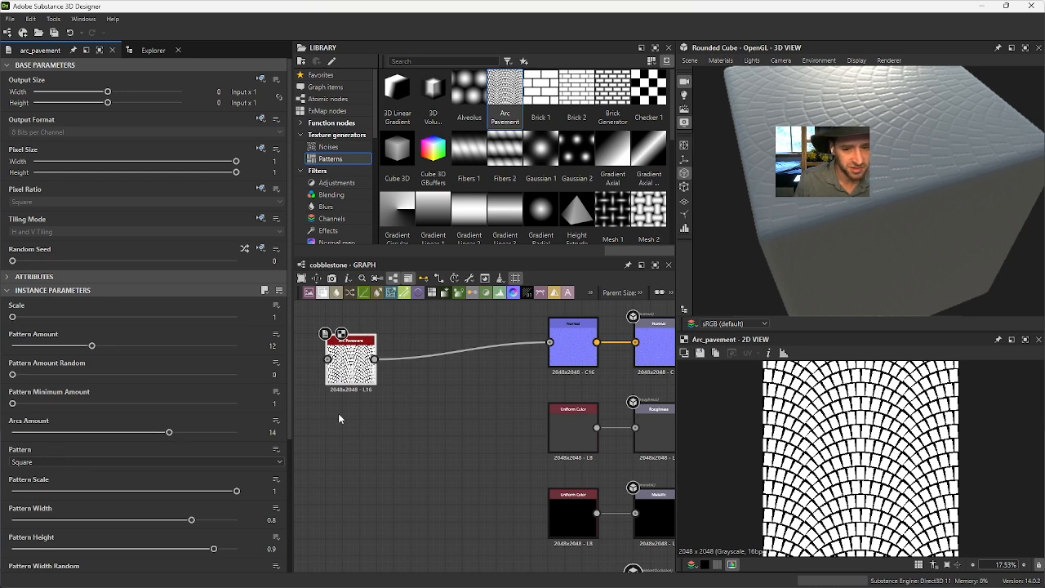
scroll(102, 445, down, 2)
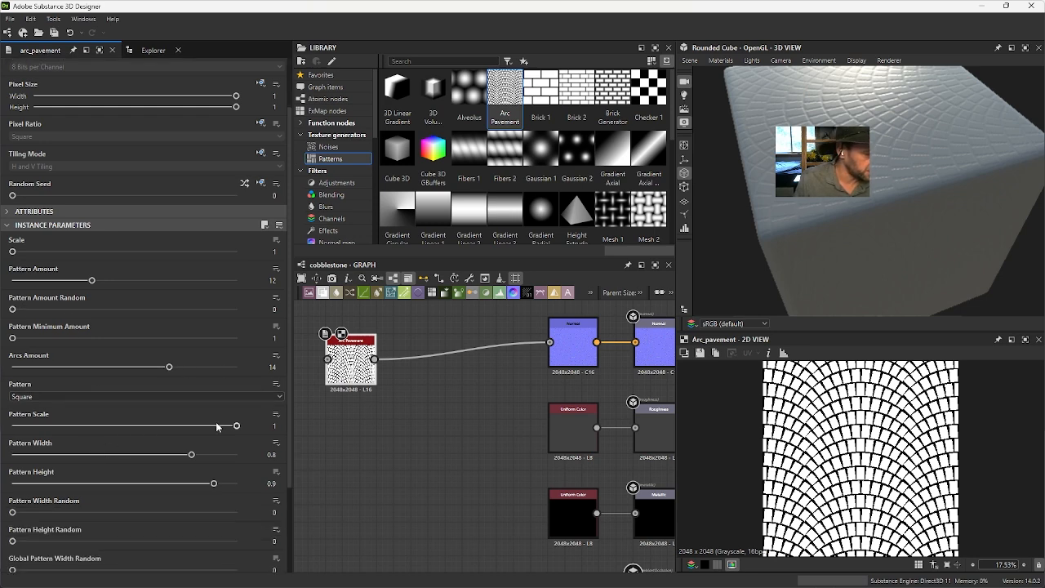
drag(237, 425, 184, 426)
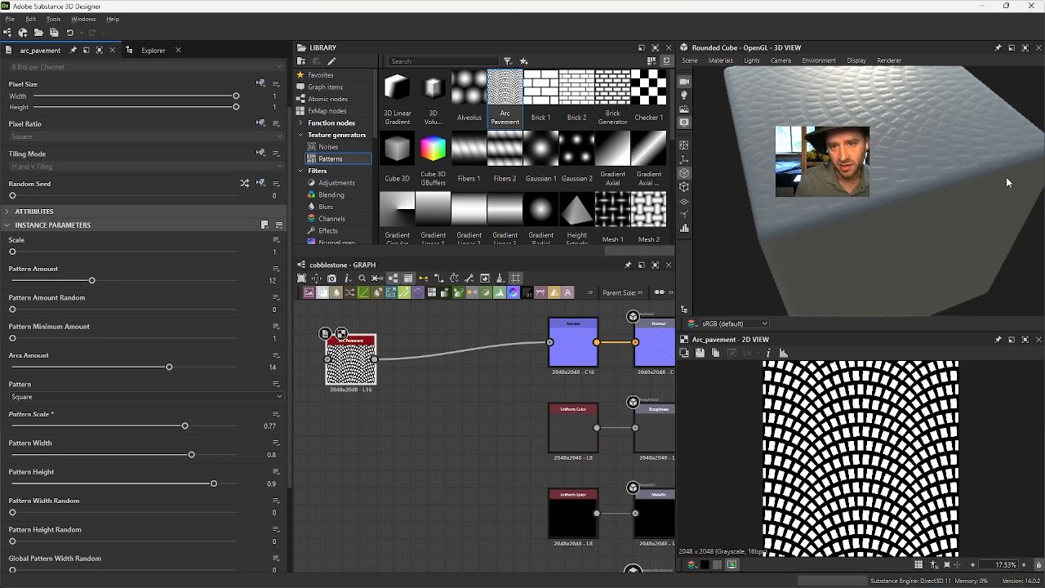
drag(1006, 176, 842, 176)
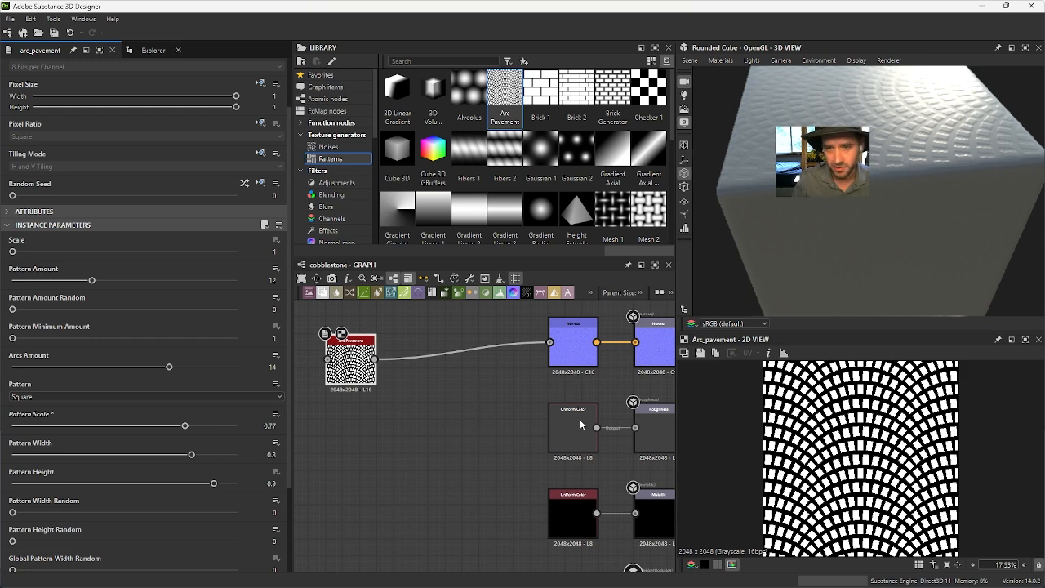
Step: Move the Arc Pavement node slightly farther away from the Normal node in the graph
scroll(409, 388, down, 3)
middle_drag(424, 395, 510, 371)
scroll(468, 406, down, 1)
drag(477, 353, 462, 366)
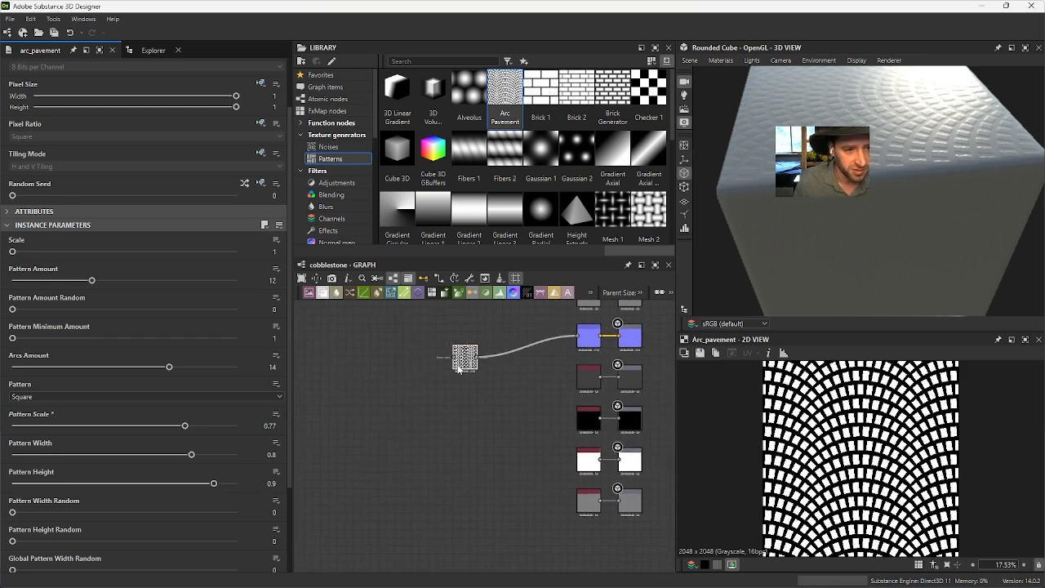
scroll(462, 366, up, 3)
middle_drag(519, 377, 439, 394)
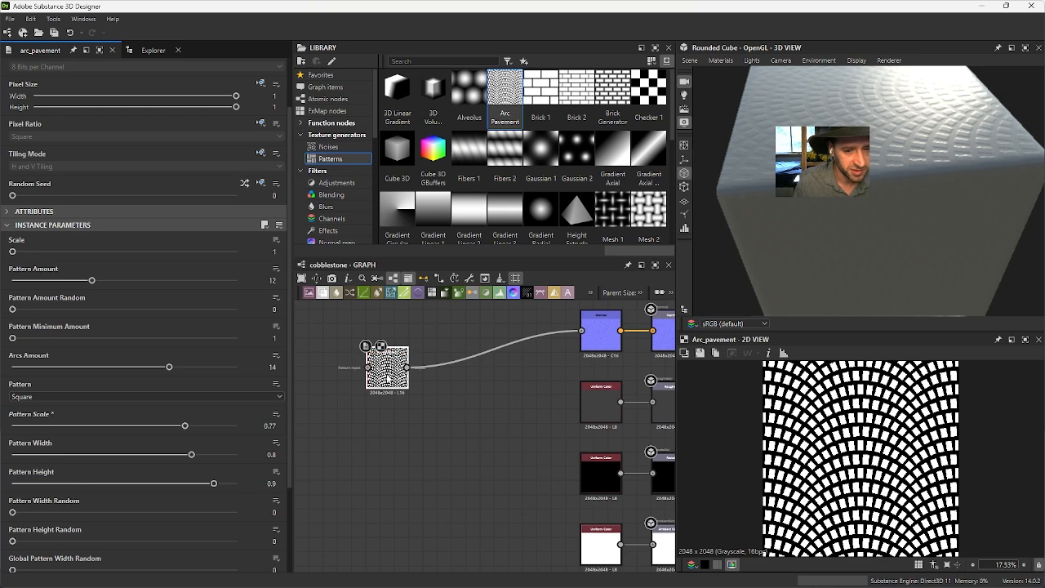
scroll(419, 399, up, 3)
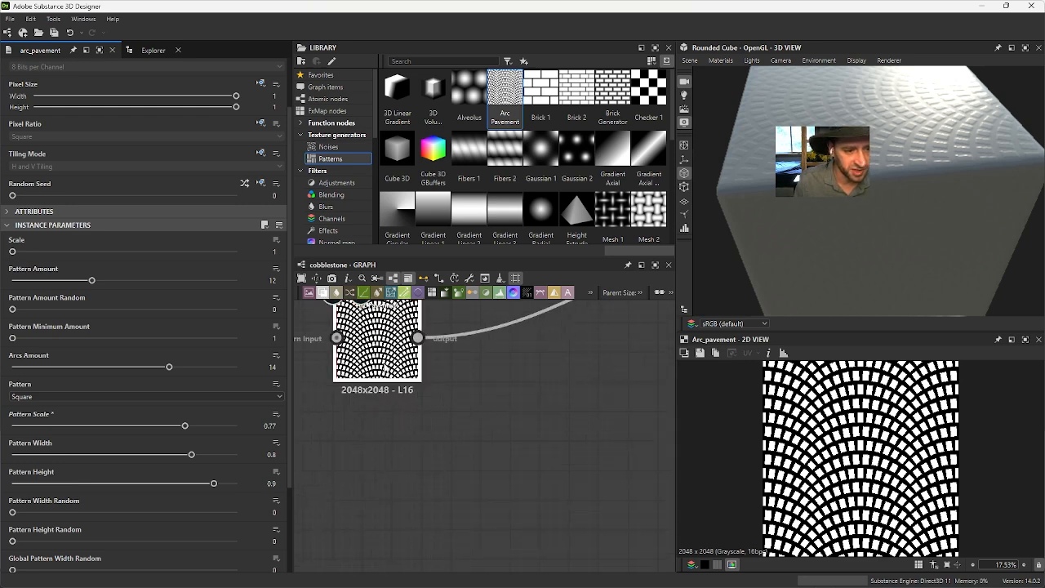
middle_drag(451, 348, 451, 394)
Step: Examine the edges of the pavement stones on the 3D cube from several angles
drag(890, 213, 998, 283)
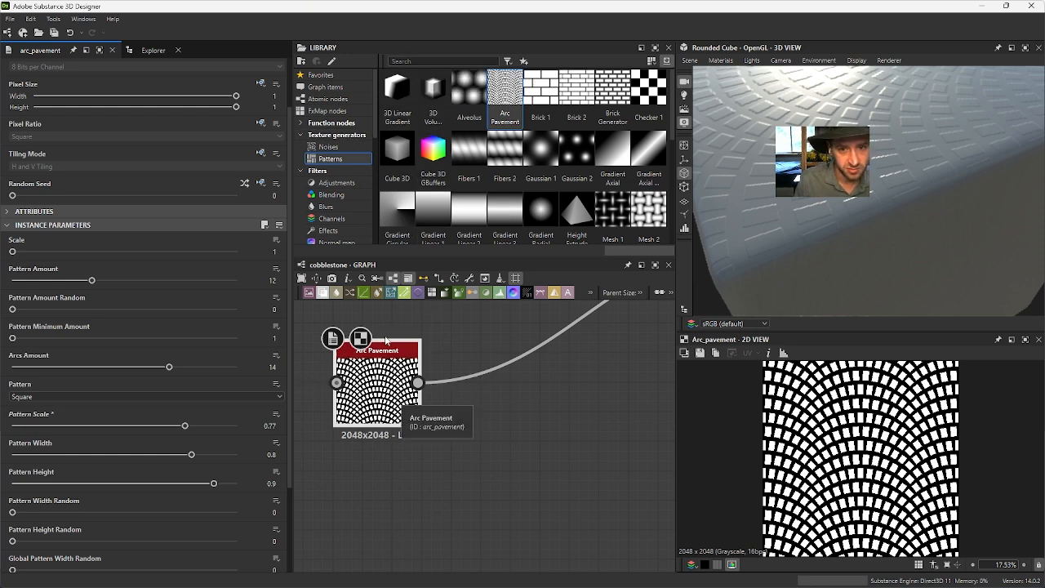
right_drag(947, 226, 936, 184)
drag(936, 184, 876, 190)
middle_drag(489, 380, 494, 381)
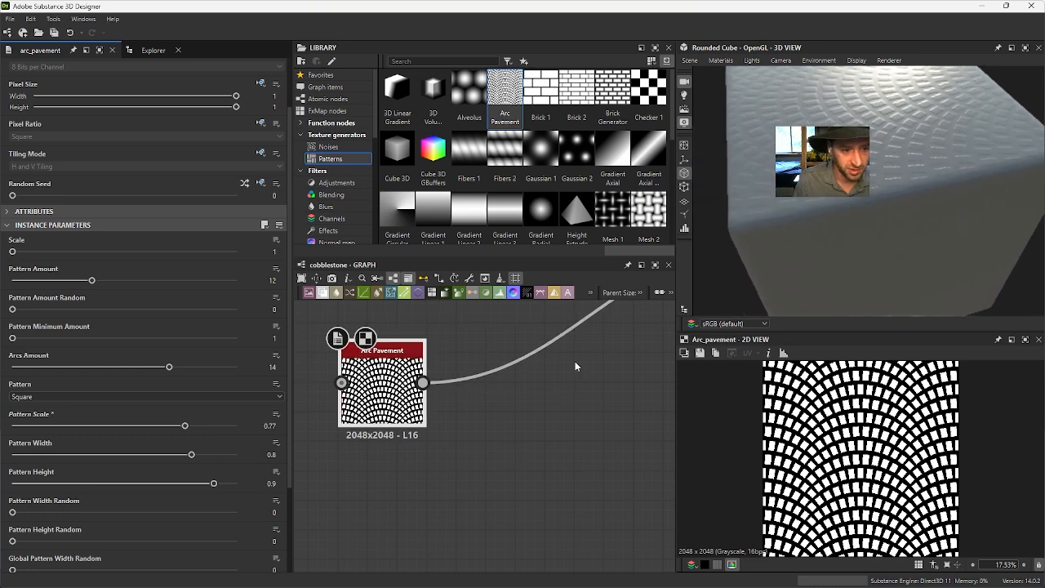
drag(899, 134, 903, 93)
drag(886, 315, 878, 262)
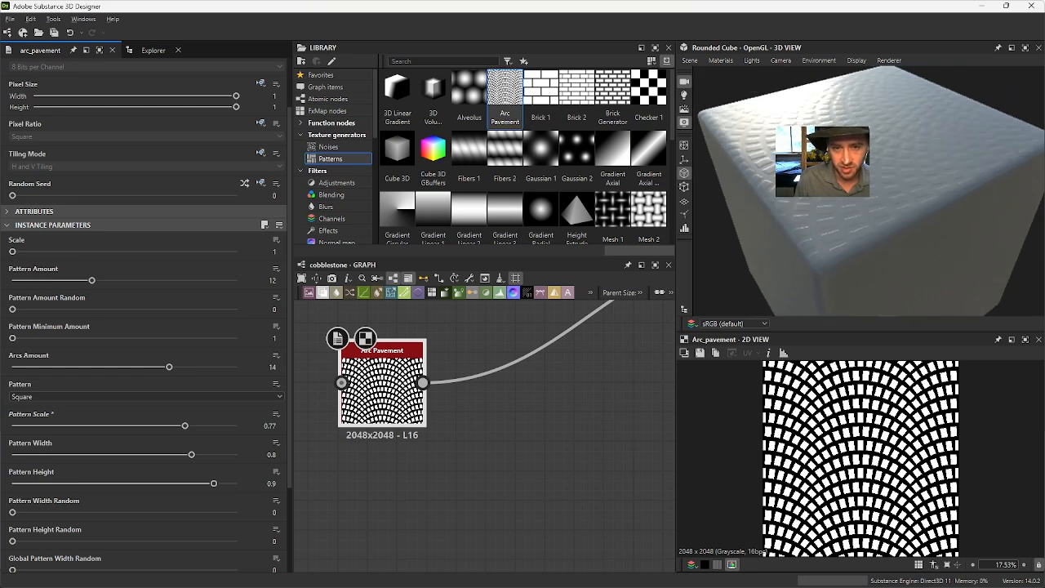
Step: Find the Distance node in the library, add it beside Arc Pavement and feed the pavement output into its mask input
click(436, 58)
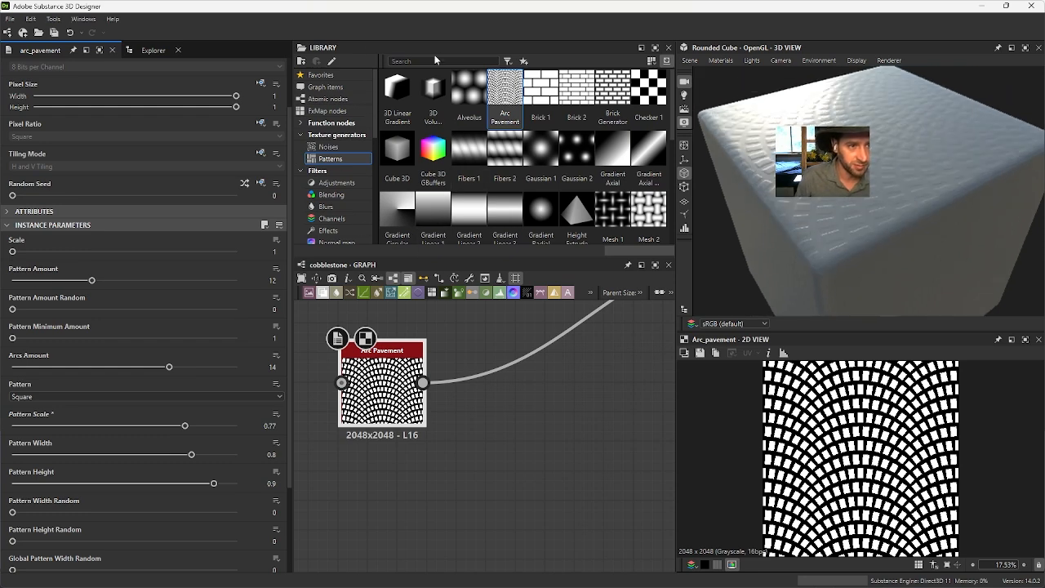
text(dist)
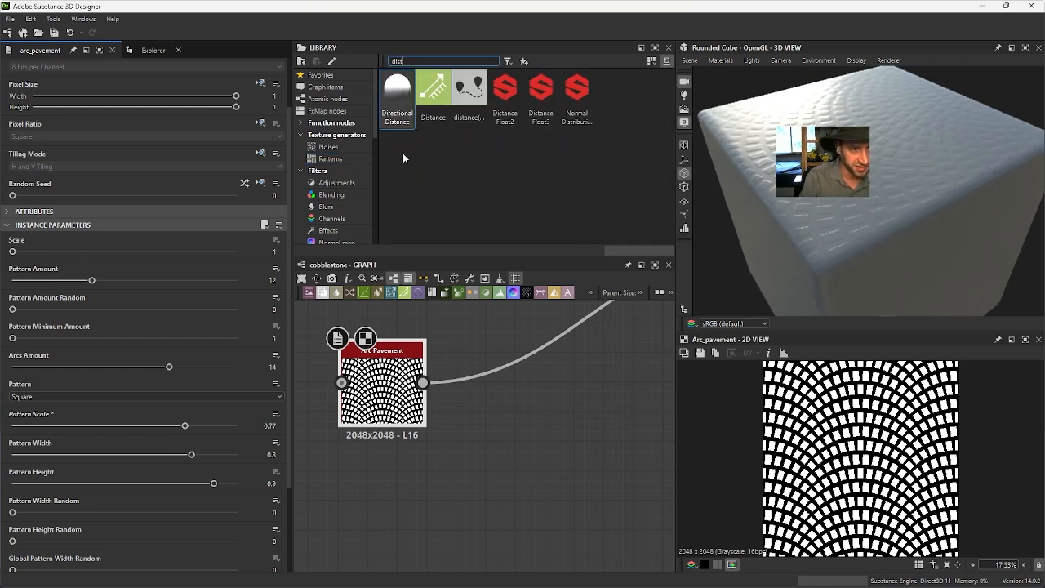
drag(445, 94, 514, 394)
drag(423, 382, 517, 413)
Step: Set the Distance node's Maximum Distance to 7.44 while checking the softened stone edges in the 2D preview
scroll(878, 496, up, 2)
scroll(879, 496, up, 2)
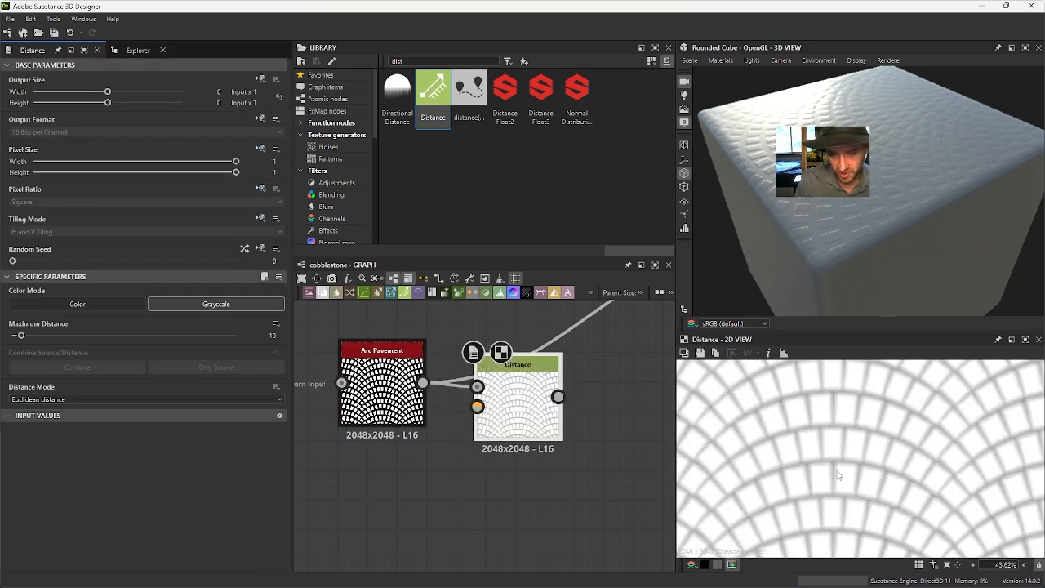
drag(11, 336, 19, 338)
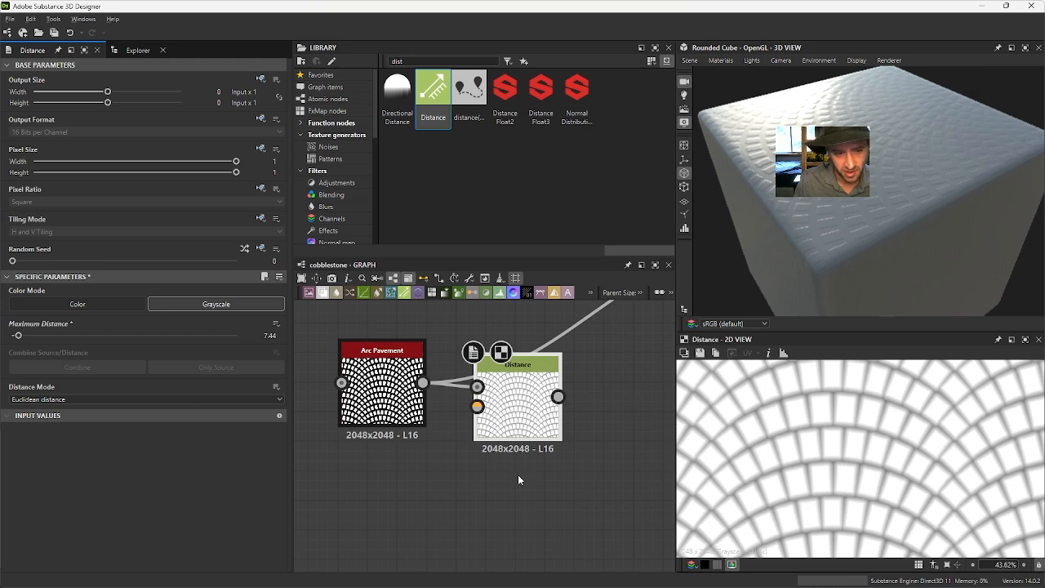
Step: Rearrange the graph so Arc Pavement sits farther from the outputs and the Distance node lies just below it
scroll(571, 490, down, 5)
middle_drag(538, 428, 434, 380)
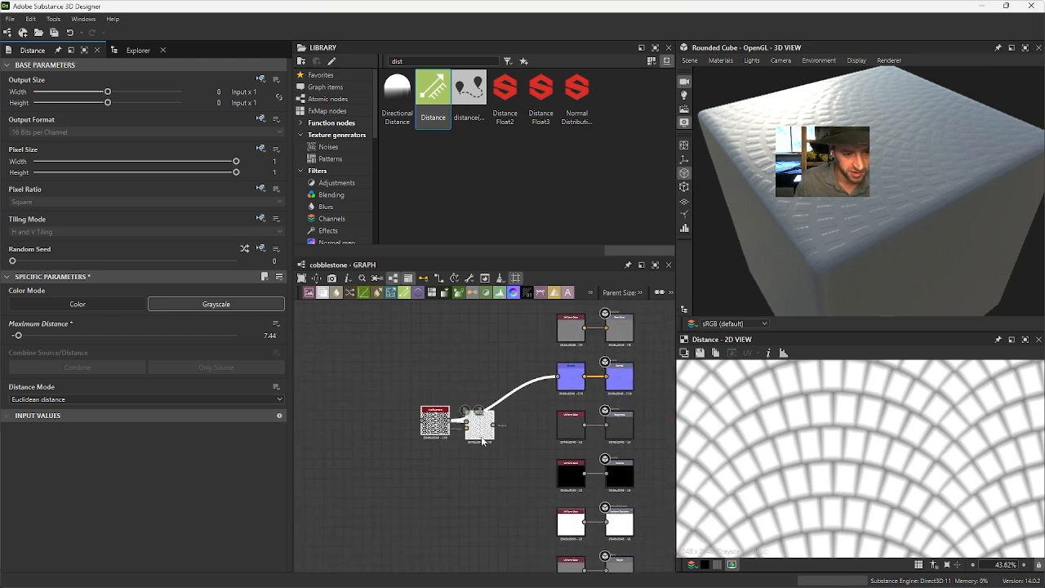
drag(482, 441, 437, 398)
middle_drag(525, 446, 501, 421)
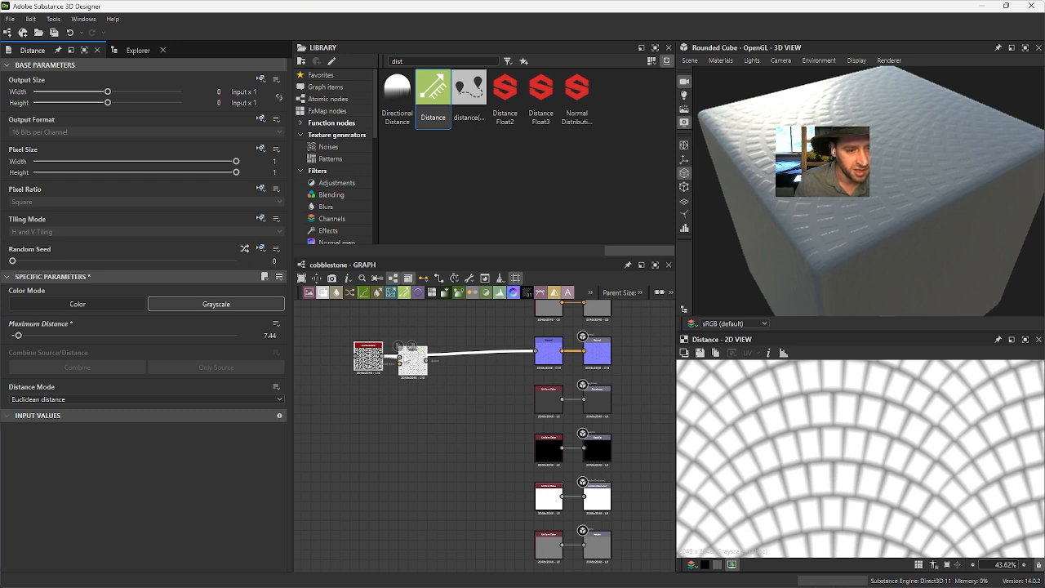
drag(426, 360, 344, 356)
drag(413, 360, 378, 401)
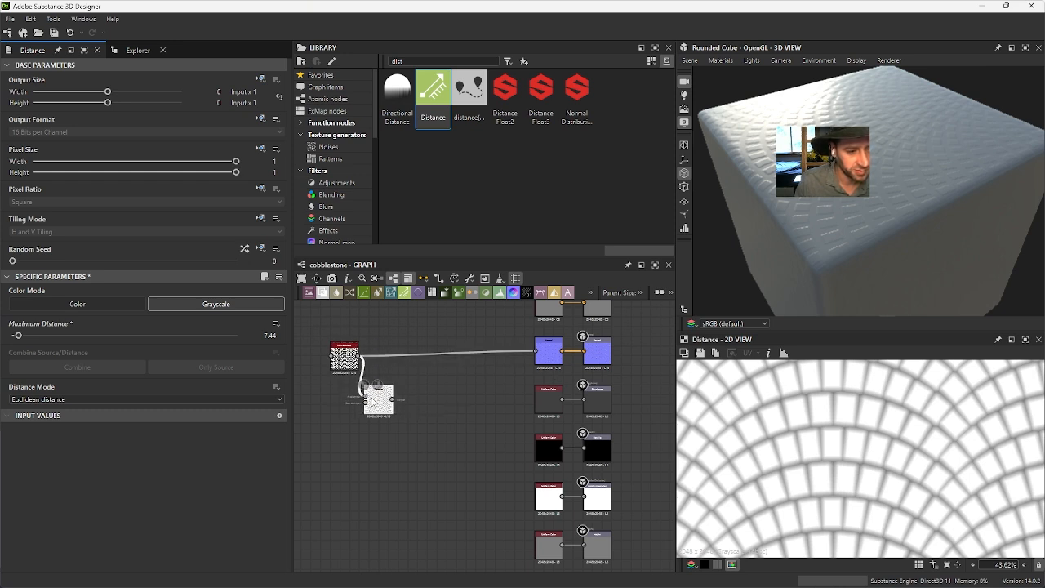
Step: Add a Dot Node between the Distance node and the outputs, and connect the Distance output to it
click(325, 87)
drag(426, 87, 465, 398)
scroll(400, 402, up, 3)
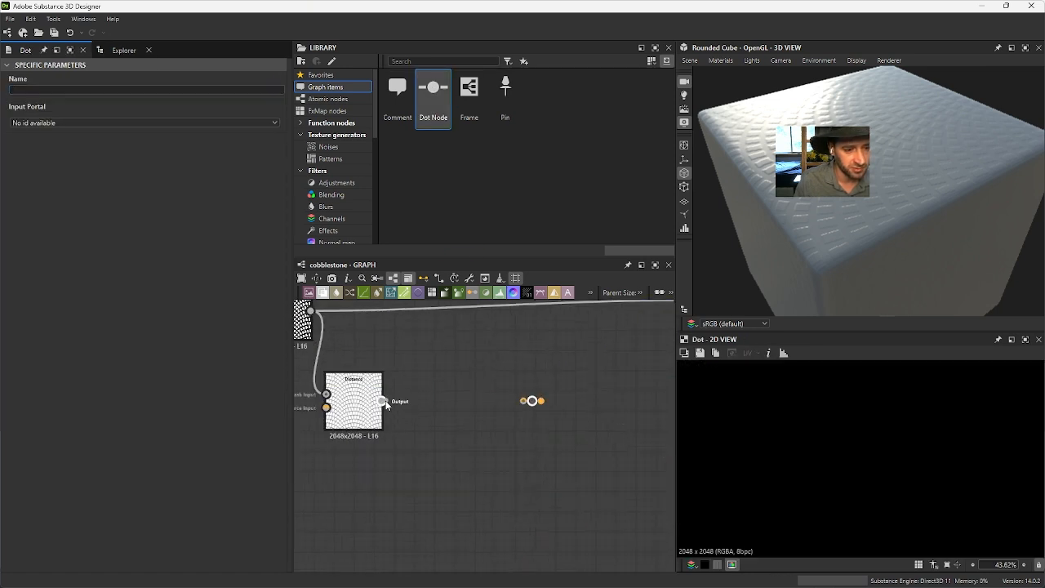
drag(528, 404, 531, 401)
scroll(540, 424, down, 5)
middle_drag(540, 424, 451, 370)
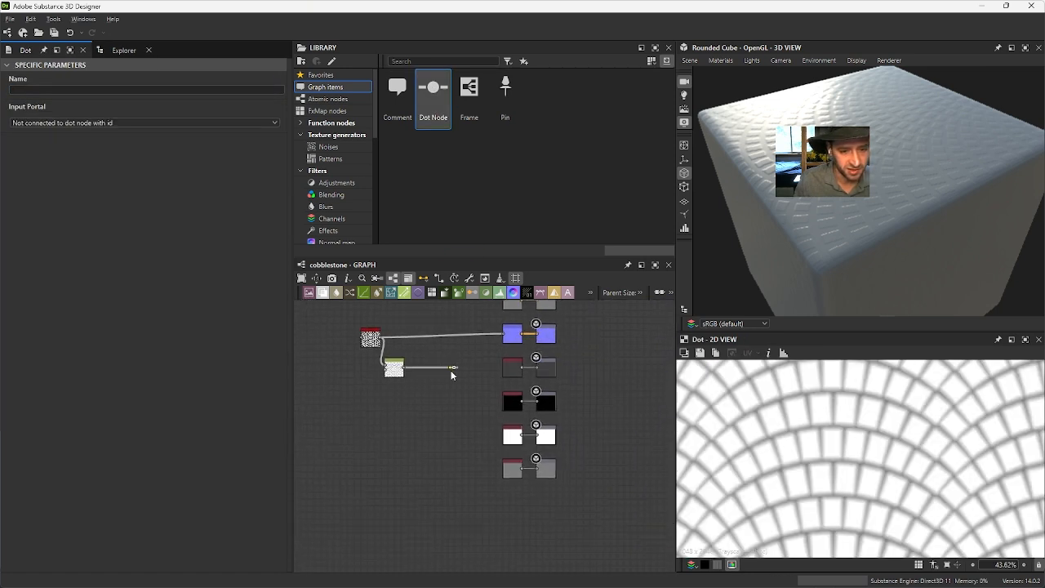
Step: Connect the dot node to the Normal node and to the Ambient Occlusion and Height outputs
scroll(457, 381, up, 2)
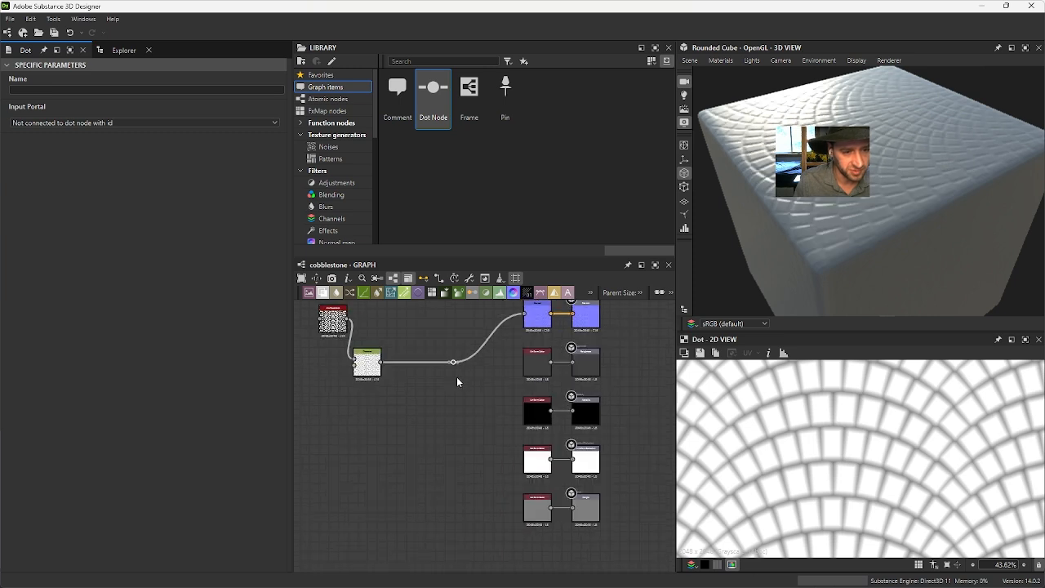
drag(547, 417, 529, 458)
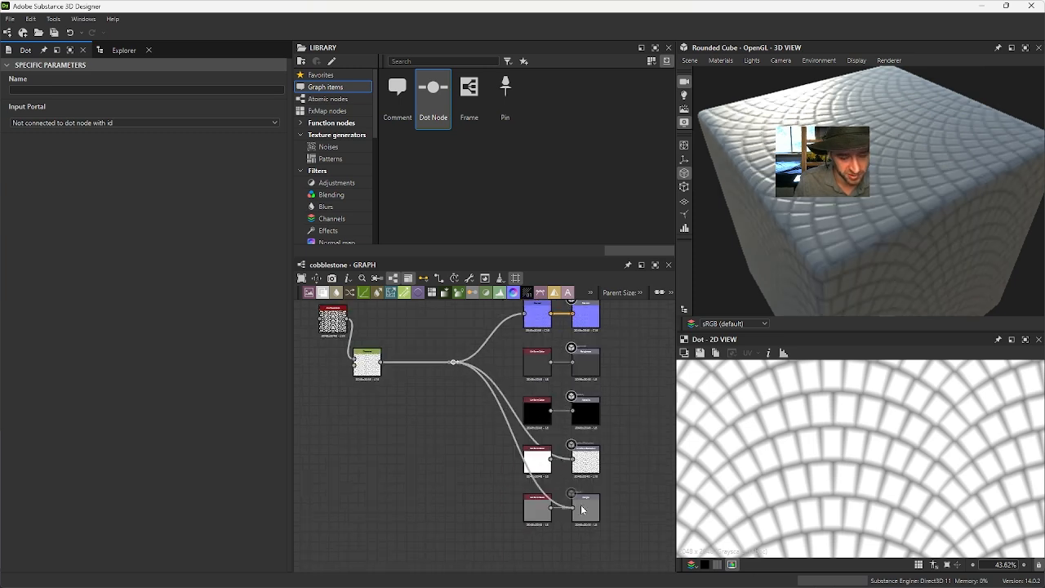
scroll(582, 510, up, 3)
scroll(588, 400, down, 2)
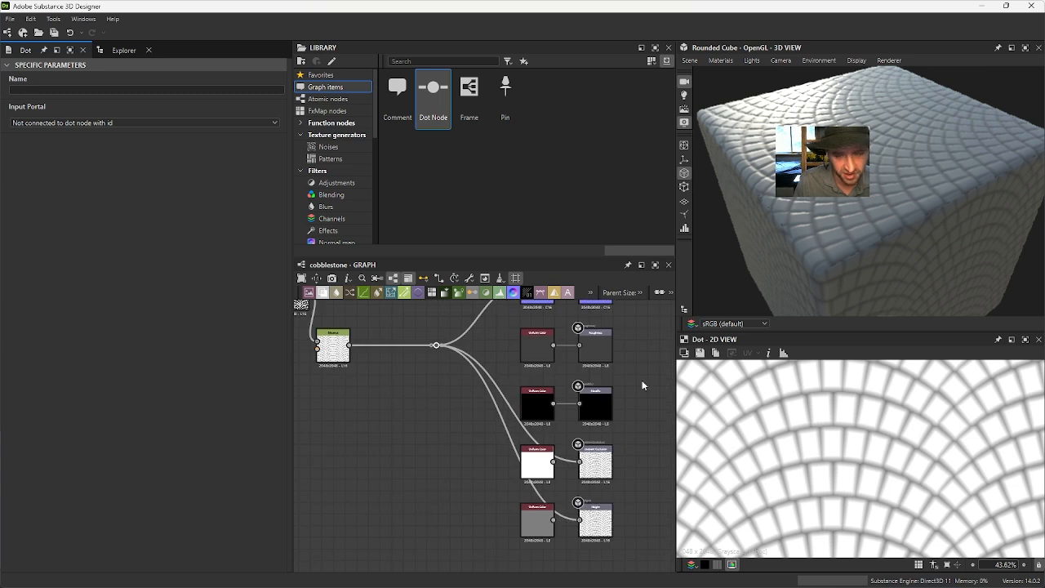
Step: Examine the Normal and Distance connections in the graph and the stone surface in the 3D and 2D views
middle_drag(548, 327, 561, 372)
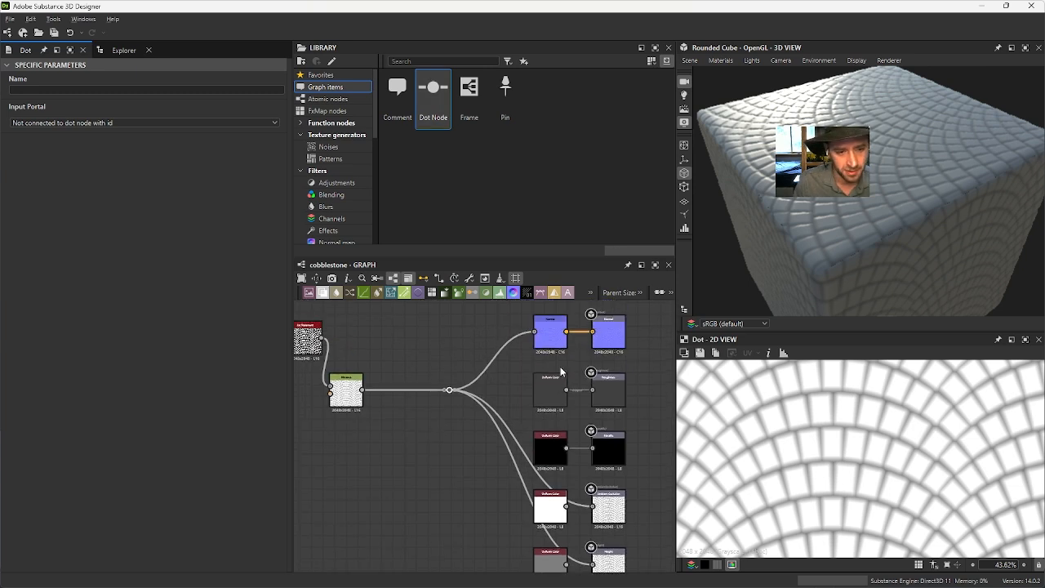
scroll(562, 330, up, 4)
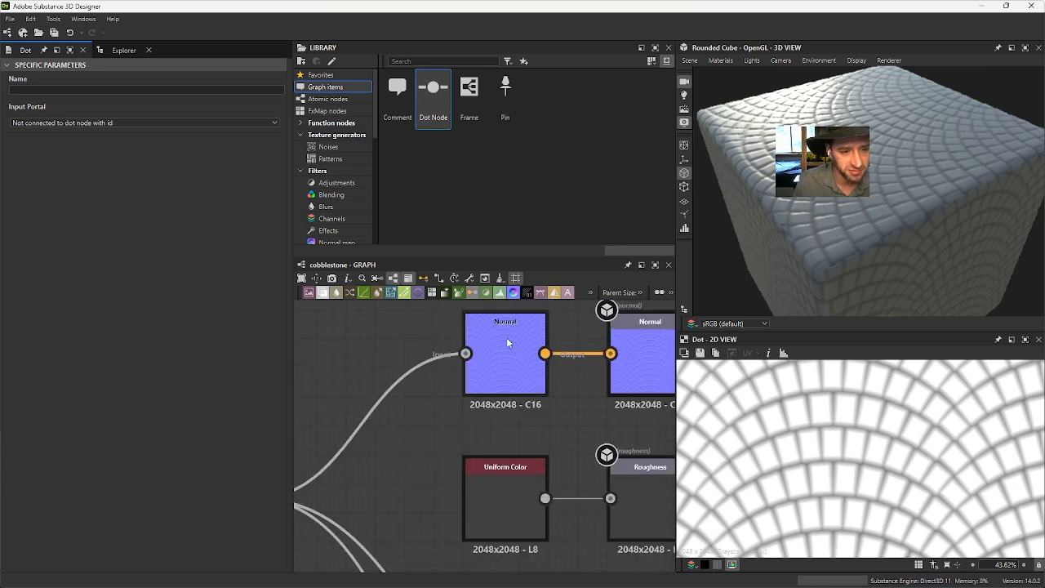
middle_drag(643, 362, 571, 371)
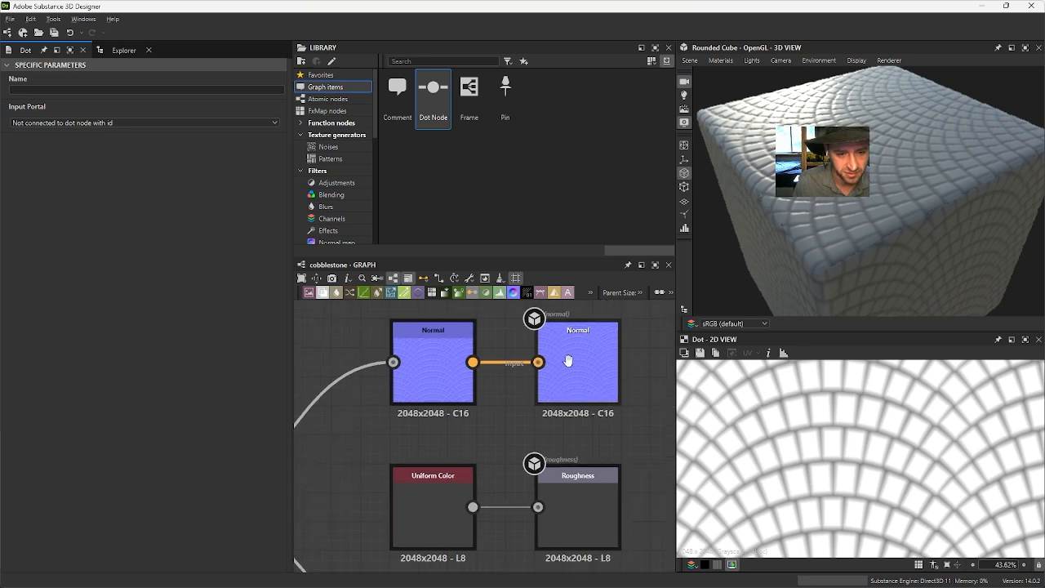
drag(958, 156, 956, 182)
scroll(929, 230, down, 5)
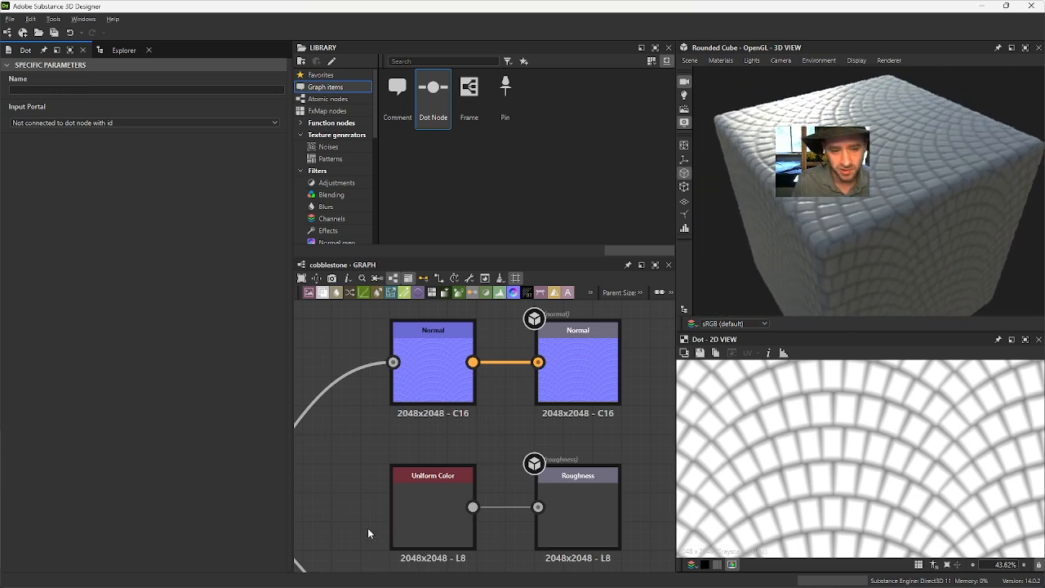
middle_drag(367, 528, 682, 393)
middle_drag(383, 471, 581, 438)
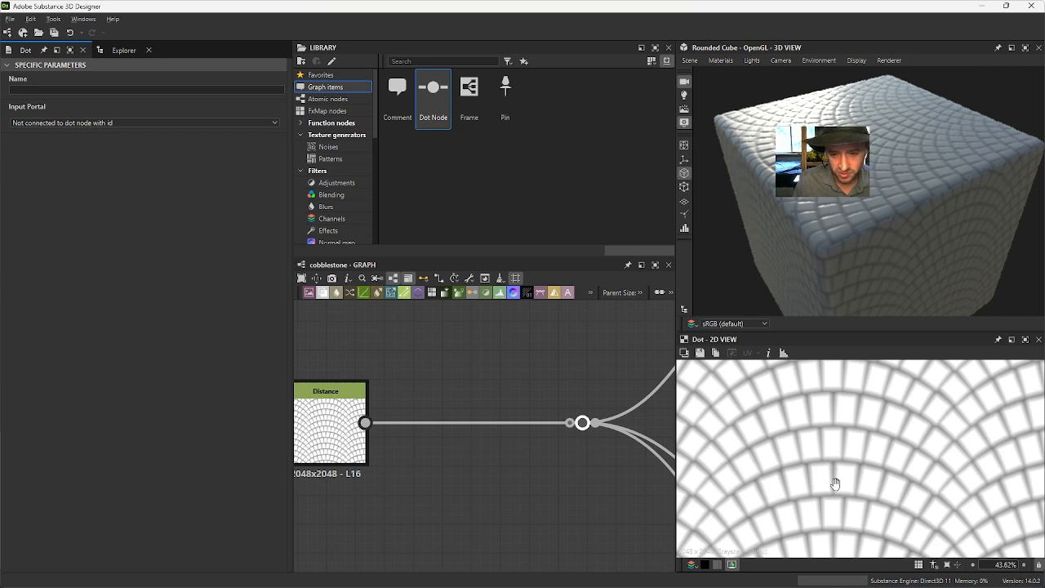
middle_drag(836, 482, 555, 493)
scroll(471, 445, down, 2)
middle_drag(434, 448, 504, 419)
Step: Rearrange the Arc Pavement and Distance nodes side by side in one level row
mouse_move(446, 403)
mouse_down()
mouse_move(477, 404)
mouse_move(466, 404)
mouse_up()
drag(369, 323, 369, 392)
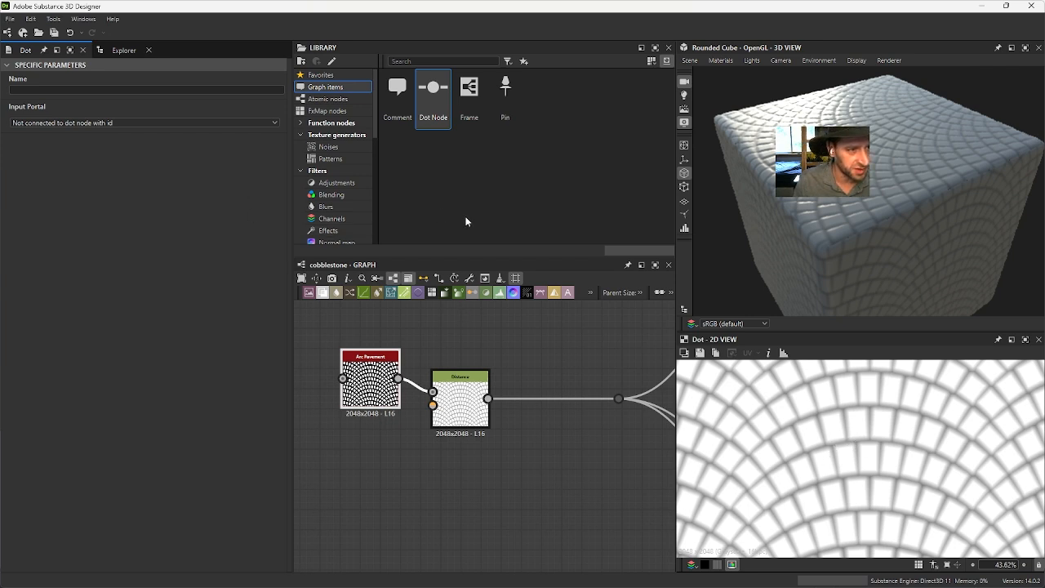
click(362, 396)
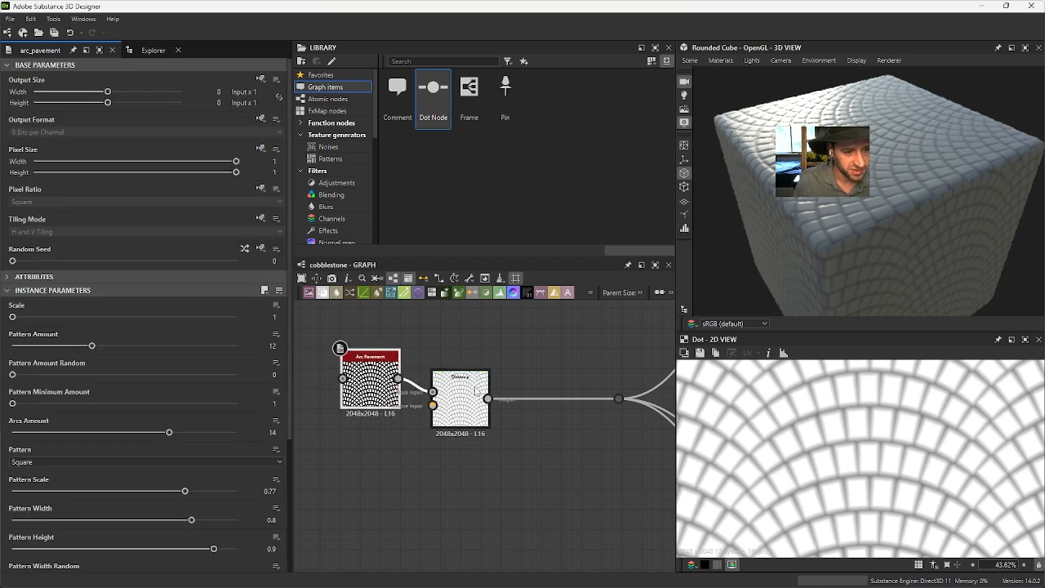
drag(472, 402, 482, 382)
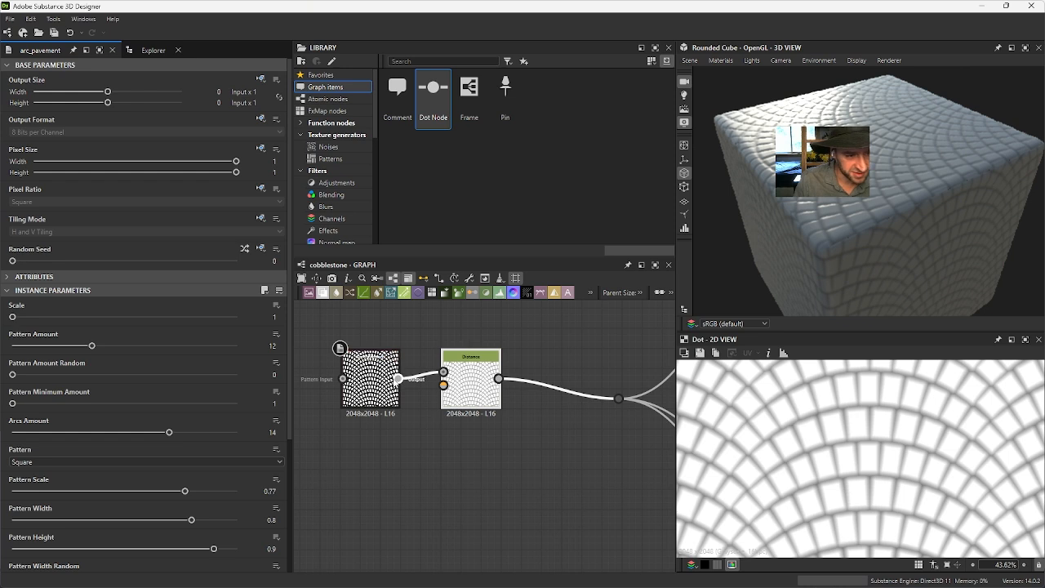
Step: Connect Arc Pavement's output to the Distance node's Source Input and set Combine Source/Distance to Only Source
click(447, 393)
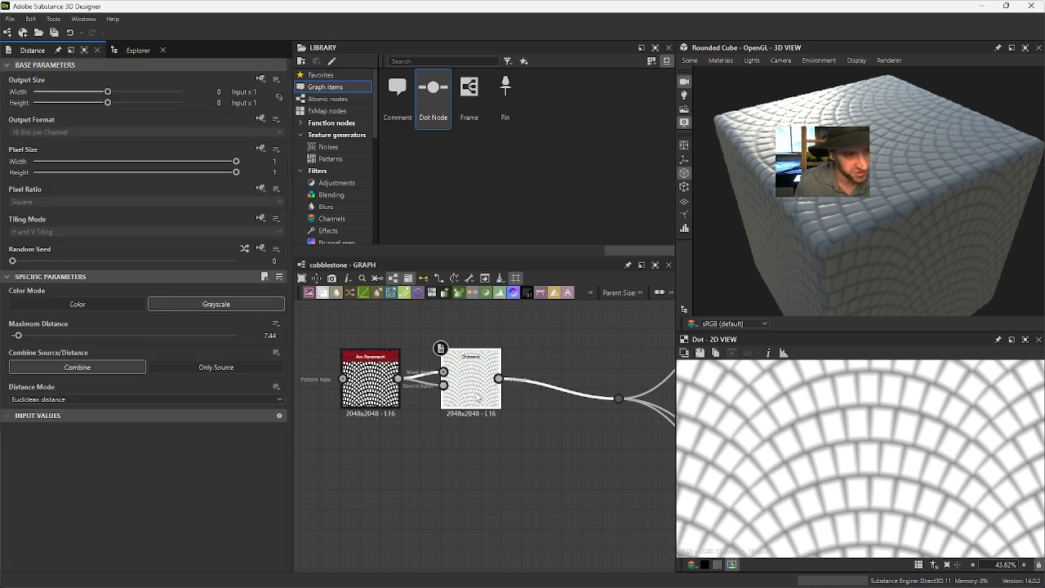
click(235, 367)
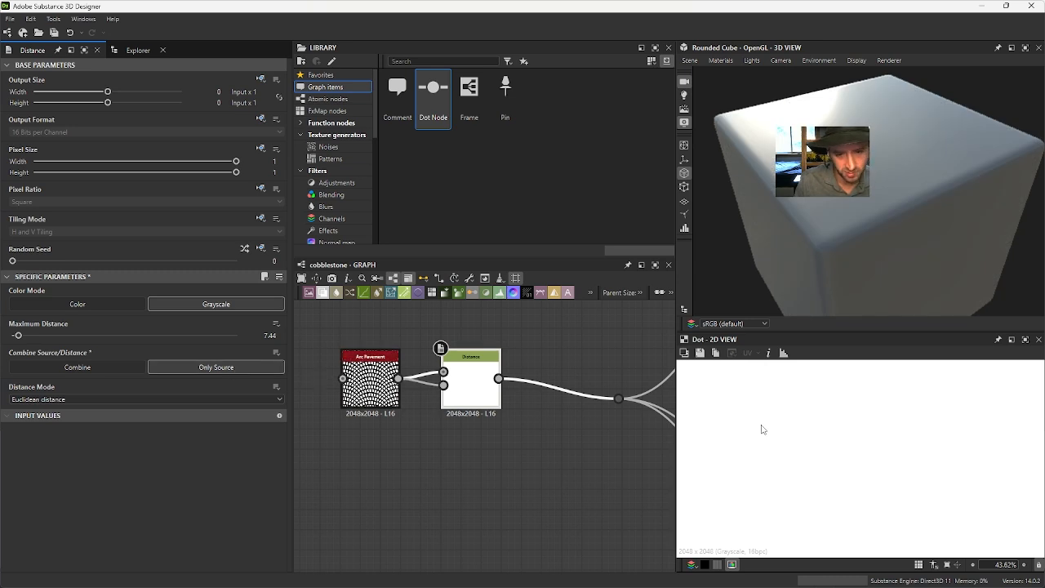
Step: Preview the Arc Pavement node and set its Color Random to 0.47
click(352, 390)
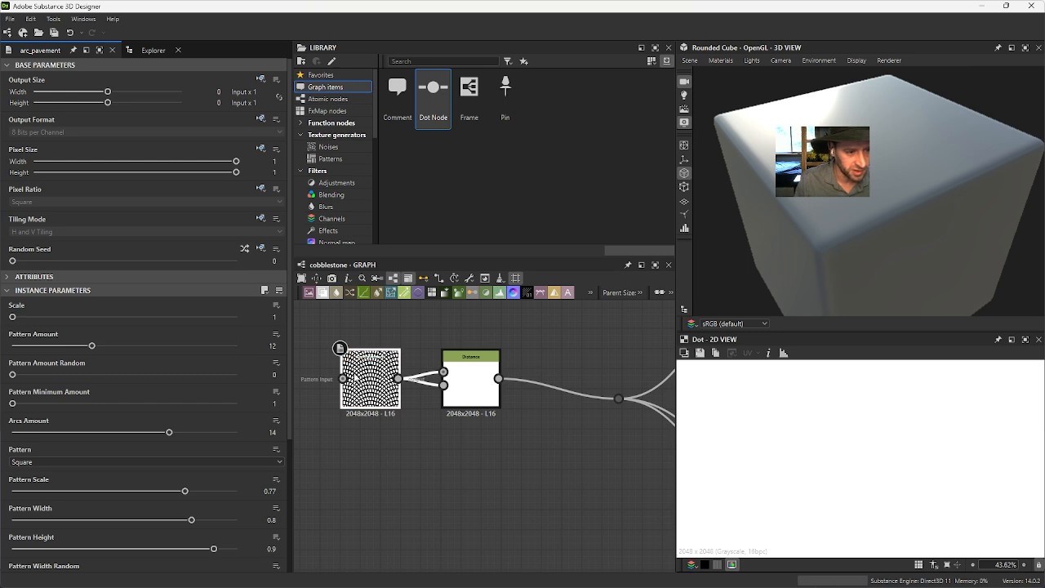
double_click(383, 377)
scroll(147, 384, down, 5)
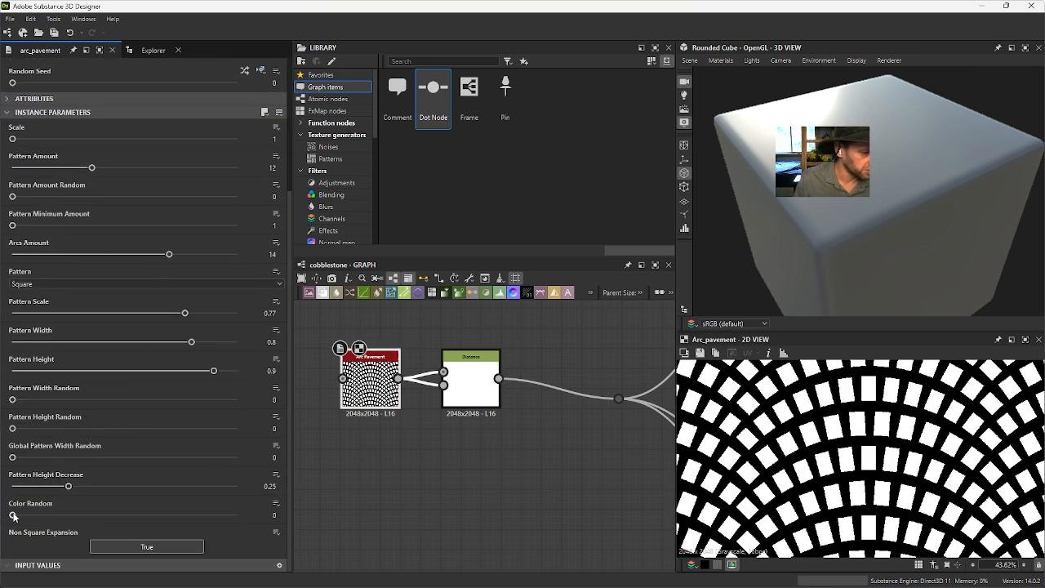
drag(13, 516, 117, 515)
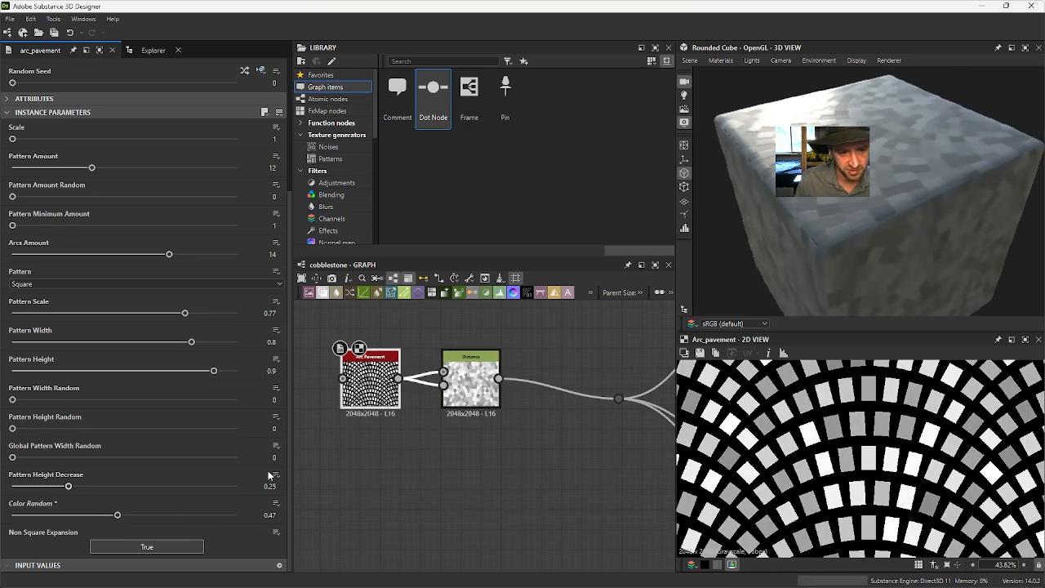
Step: Preview the Distance node and examine the varied stone tones in the 2D view and on the 3D cube
double_click(470, 384)
scroll(871, 520, down, 5)
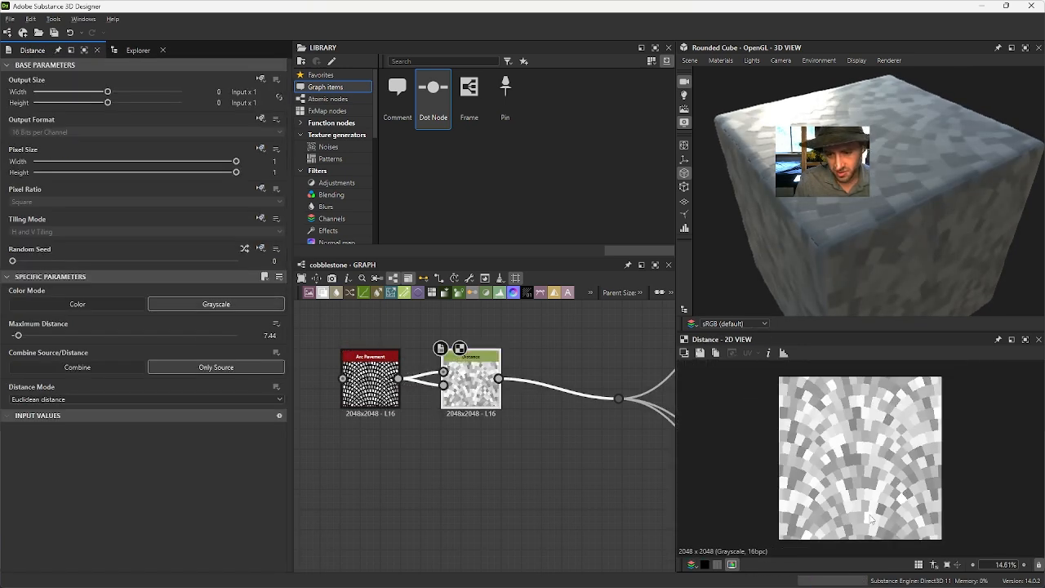
scroll(861, 492, up, 4)
middle_drag(875, 511, 863, 425)
scroll(862, 459, down, 3)
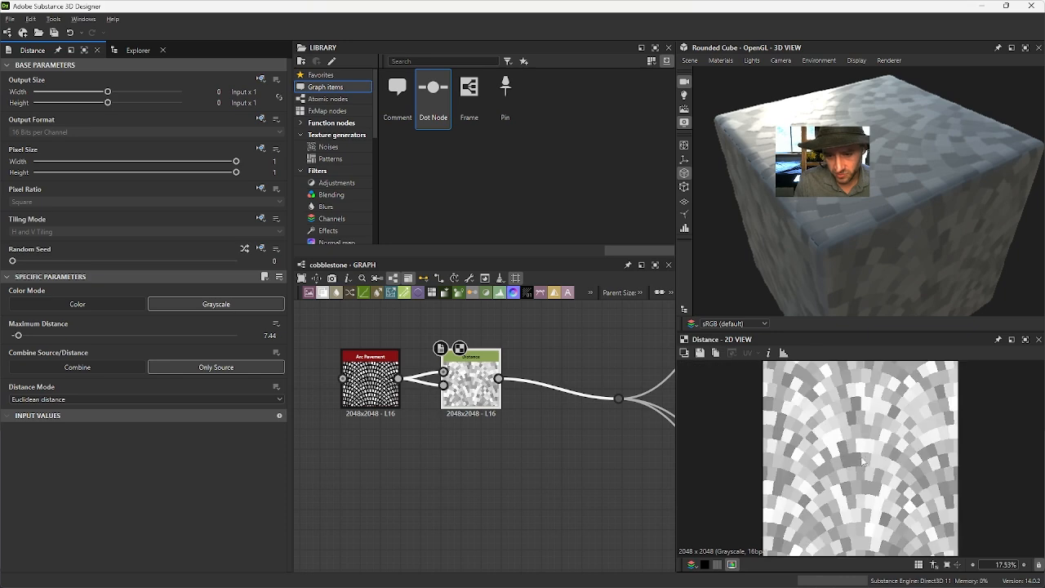
drag(909, 176, 800, 139)
middle_drag(564, 414, 477, 412)
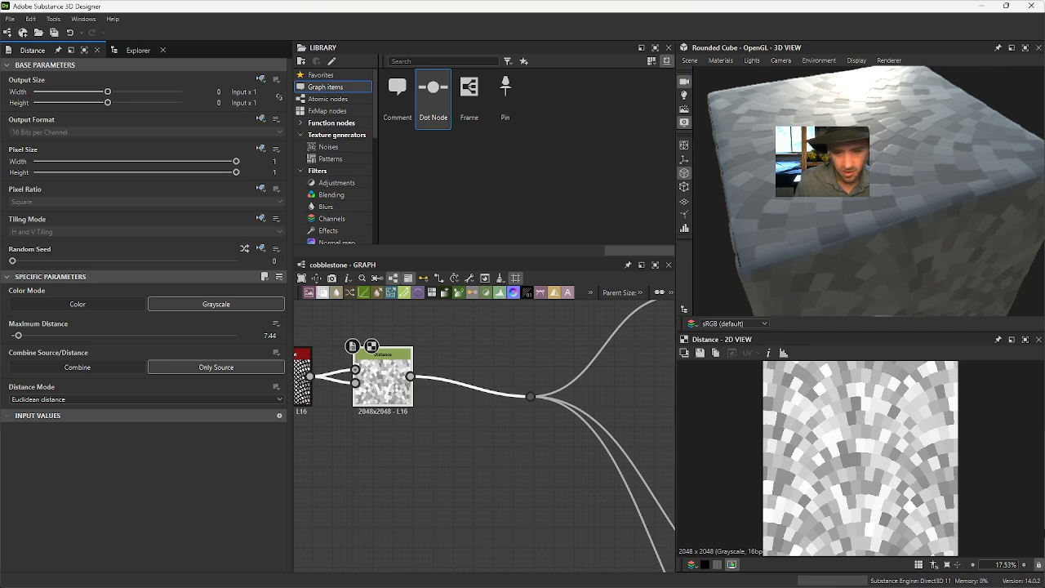
scroll(805, 476, up, 4)
scroll(847, 472, down, 4)
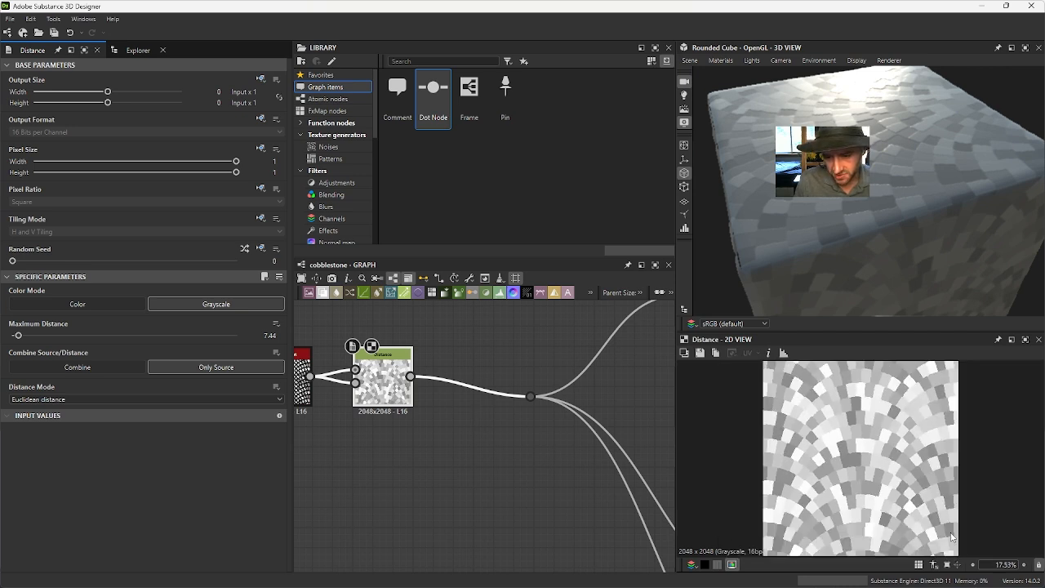
middle_drag(447, 443, 515, 472)
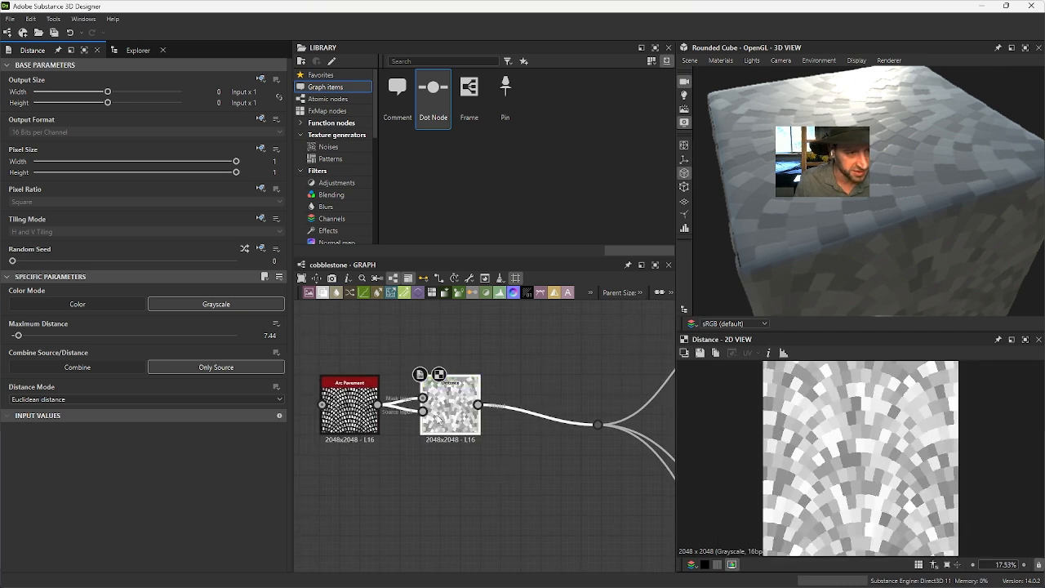
Step: Search the library for "edg" and add an Edge Detect node just below and past the Distance node
click(408, 62)
text(fi)
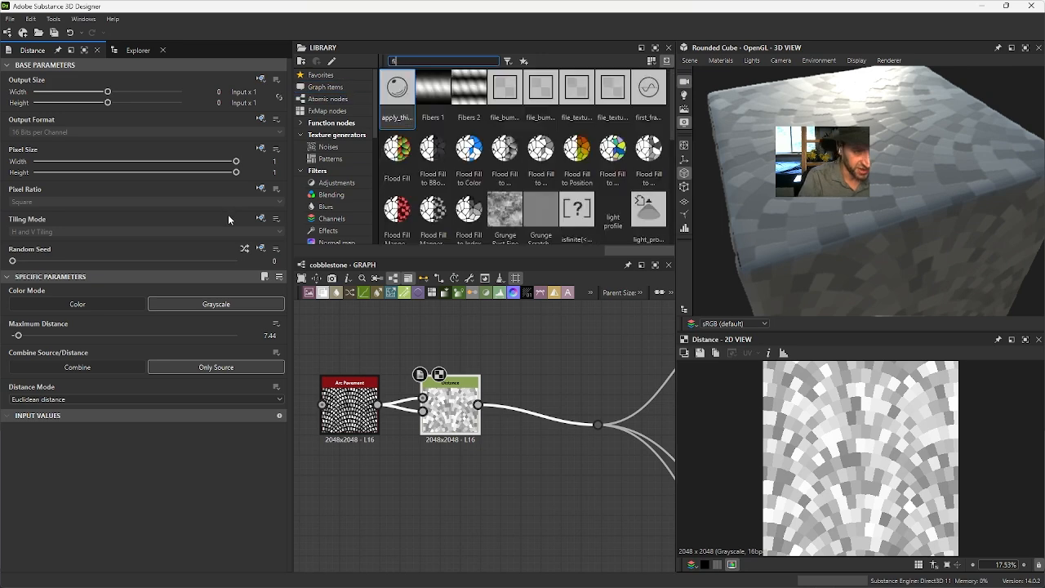
text(ndedg)
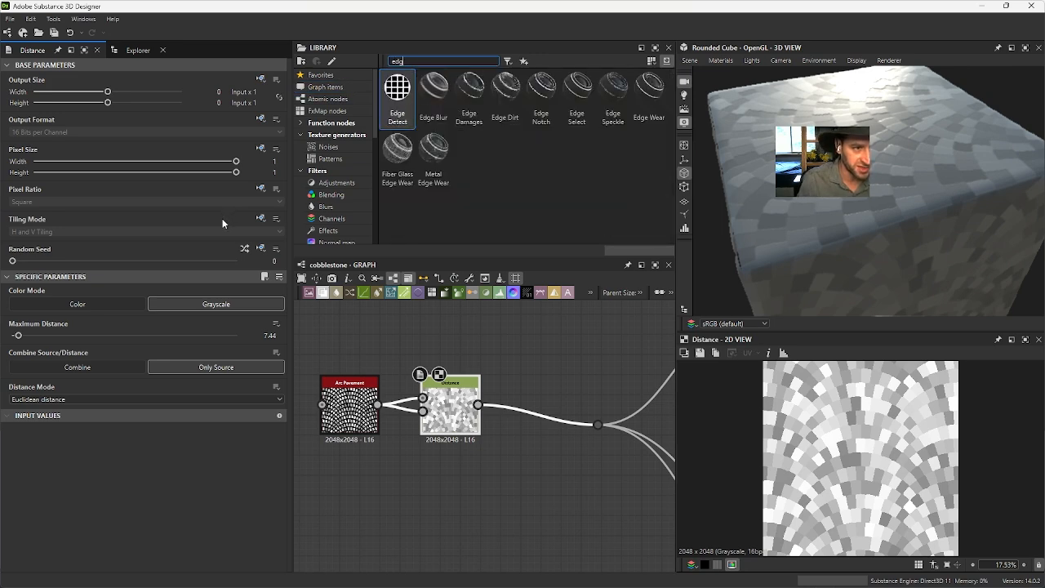
drag(396, 92, 532, 489)
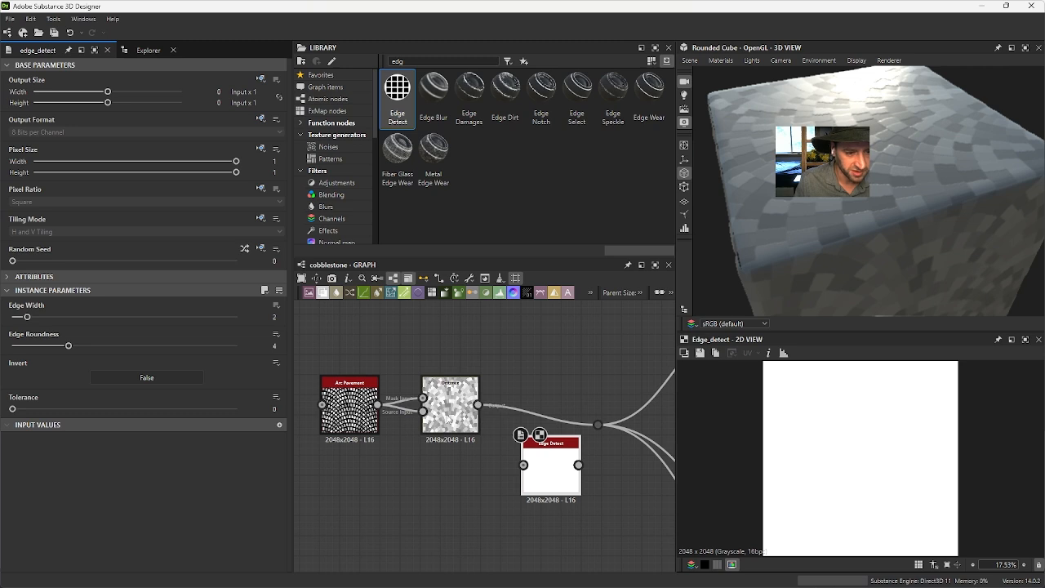
Step: Connect the Distance node's output to the Edge Detect input and preview Edge Detect in the 2D view
click(448, 421)
double_click(448, 421)
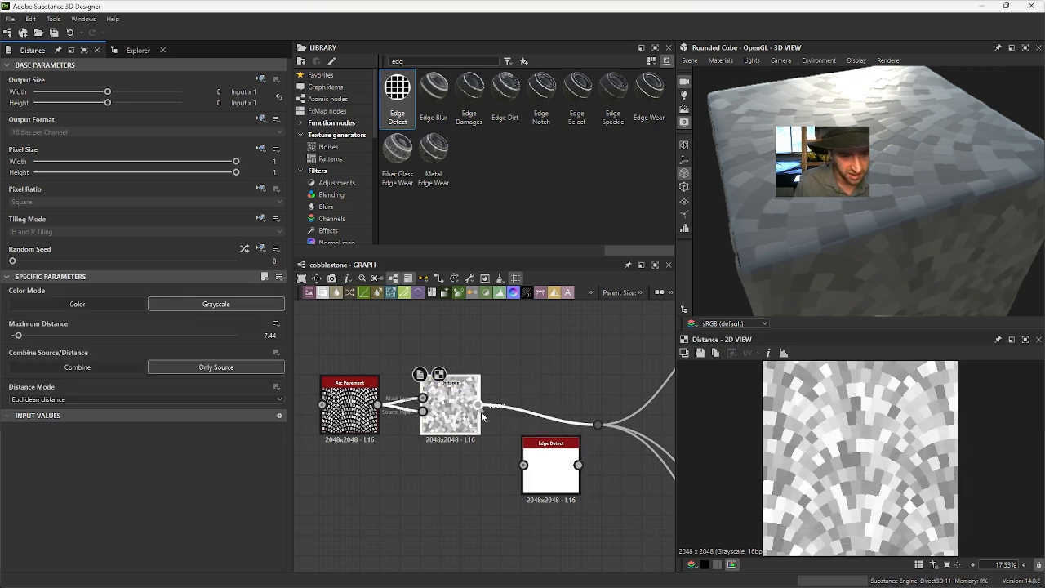
double_click(539, 472)
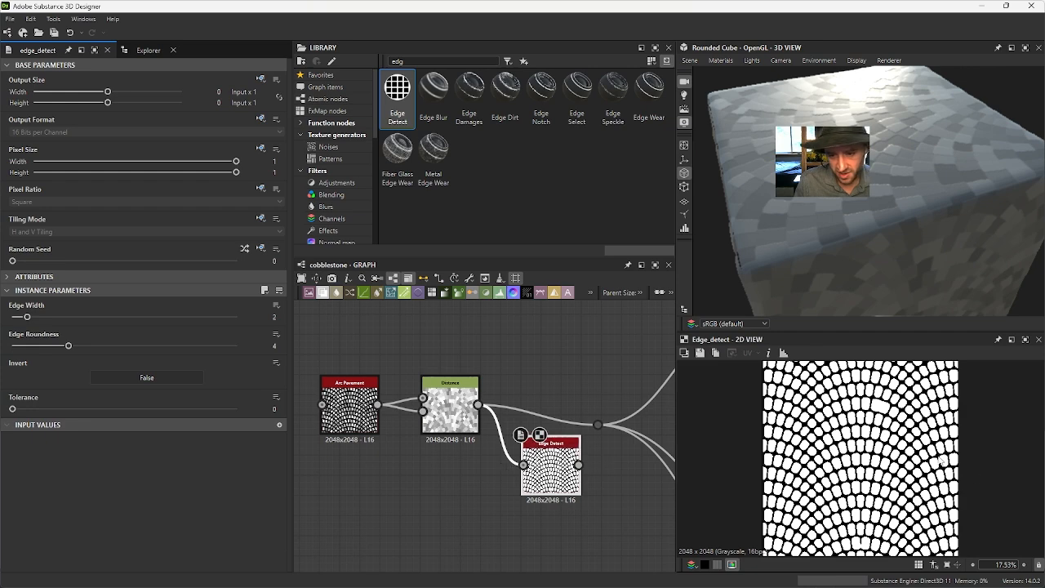
Step: Inspect the detected stone outlines up close and set Edge Detect's Edge Roundness to 2.21
scroll(846, 432, up, 3)
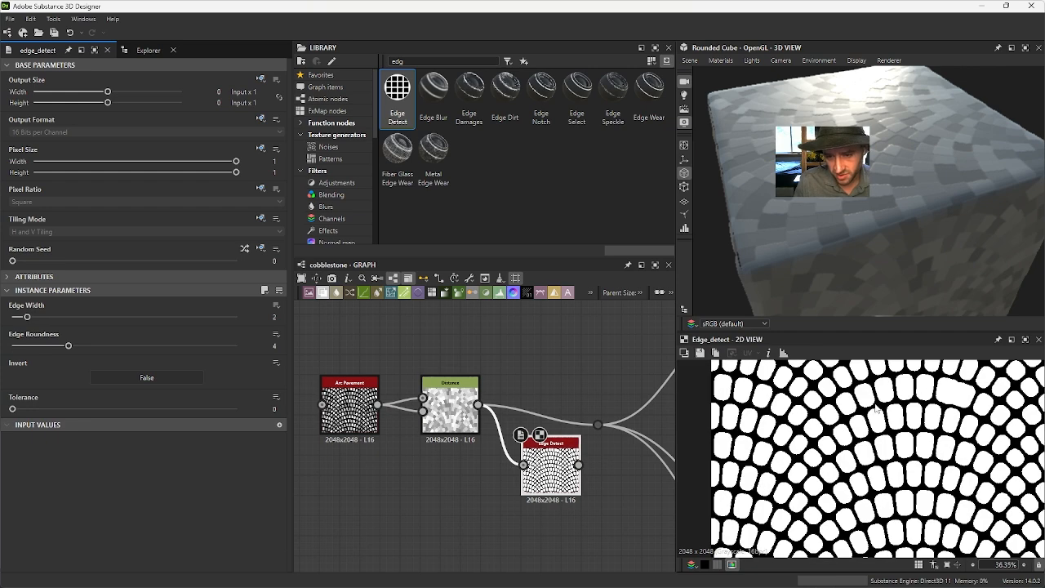
scroll(1010, 473, down, 3)
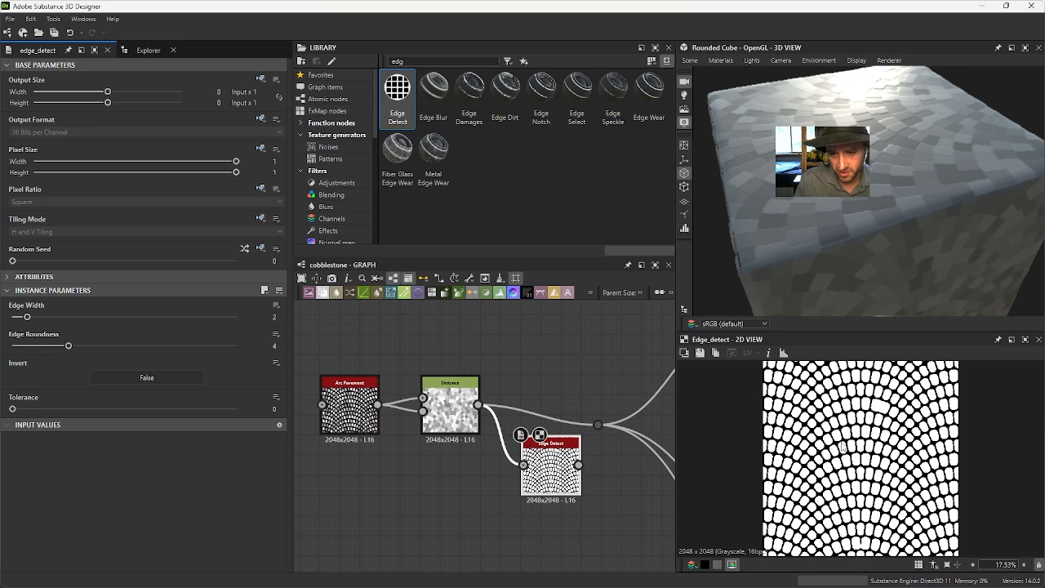
scroll(842, 446, down, 2)
scroll(802, 482, up, 2)
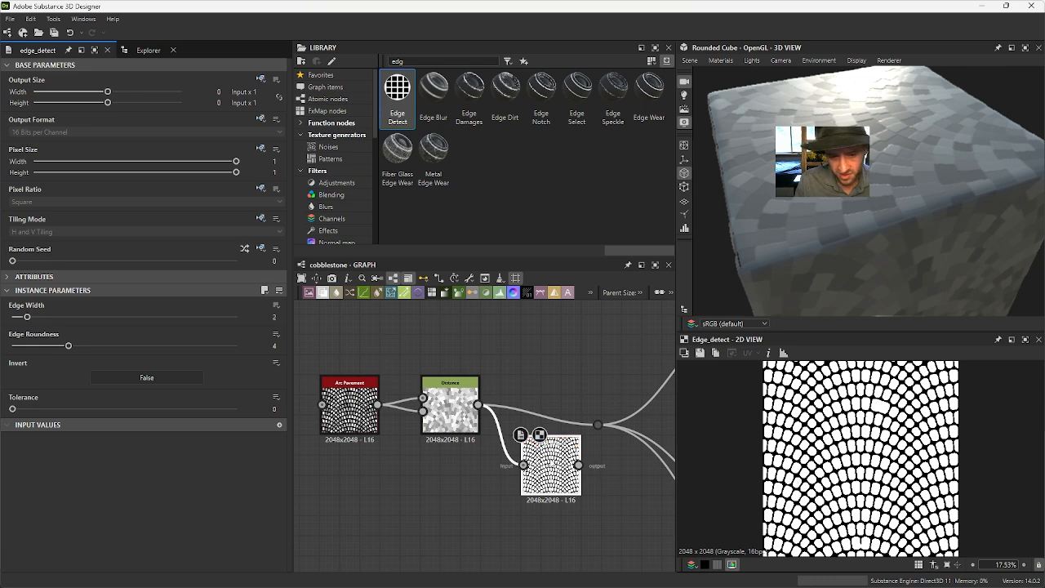
drag(70, 347, 44, 349)
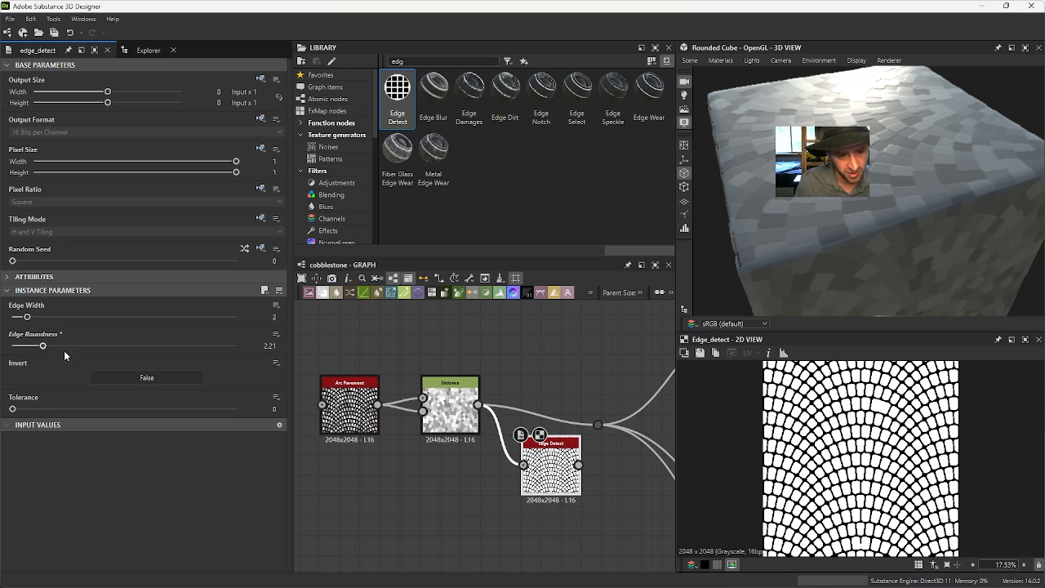
Step: Set the Arc Pavement node's Color Random to 0.25
click(465, 407)
click(331, 418)
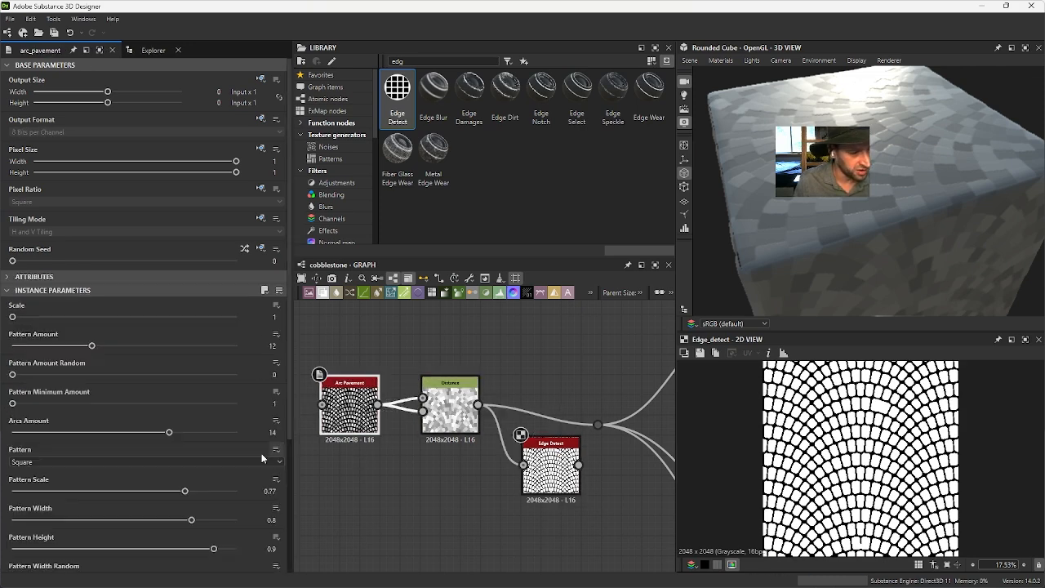
scroll(61, 539, down, 5)
mouse_move(56, 517)
mouse_down()
mouse_move(178, 516)
mouse_move(70, 516)
mouse_up()
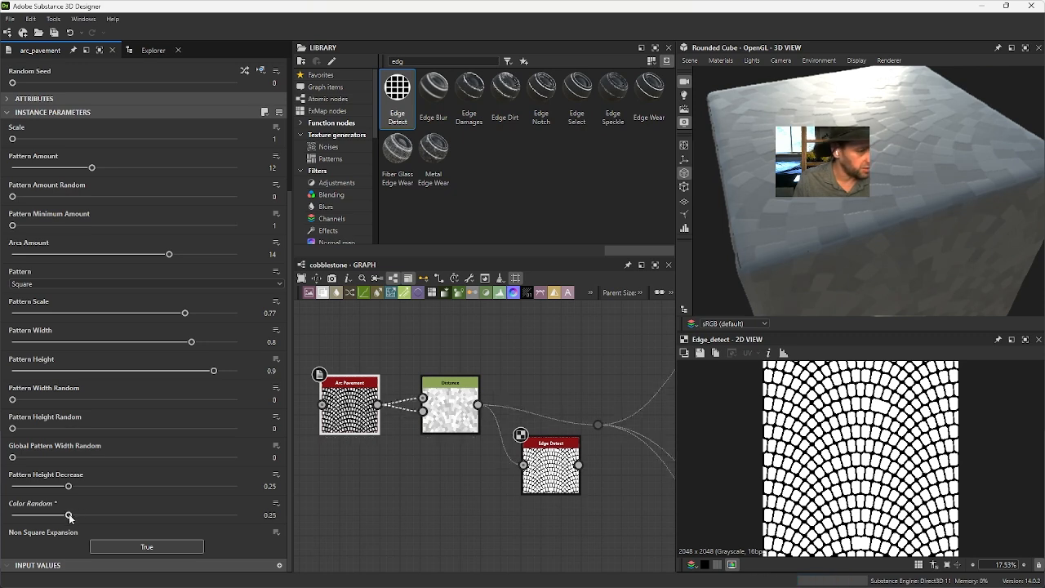
Step: Set Arc Pavement's Pattern Amount to 9, Pattern Amount Random to 0.27 and Arcs Amount to 16
scroll(135, 304, up, 3)
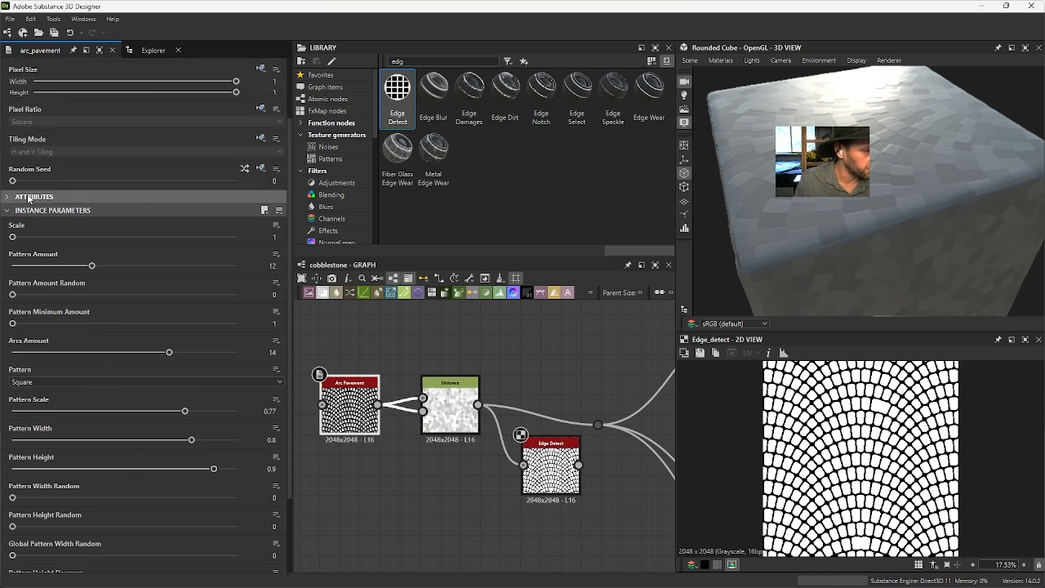
drag(92, 267, 70, 268)
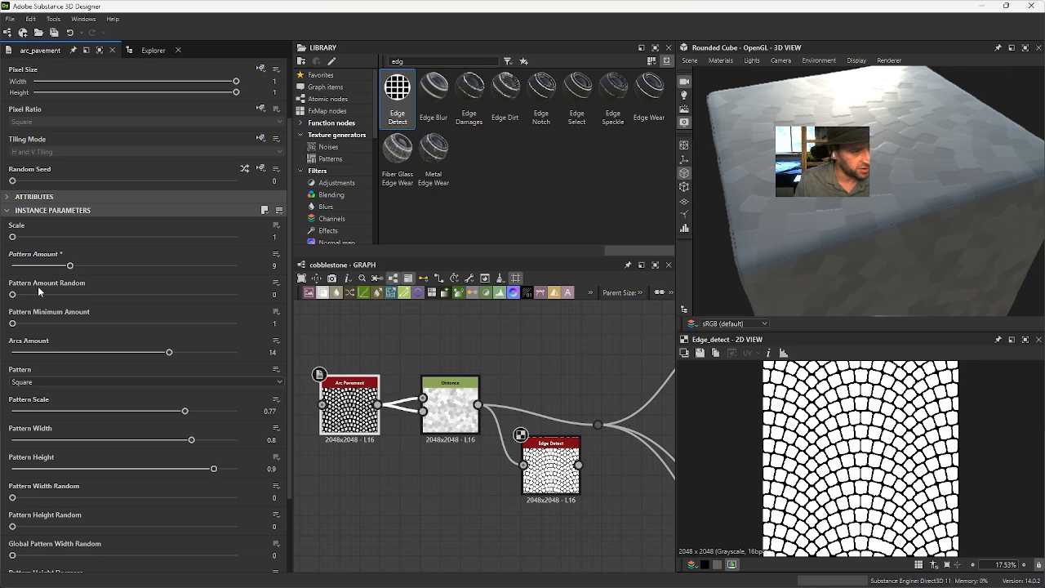
drag(17, 294, 72, 305)
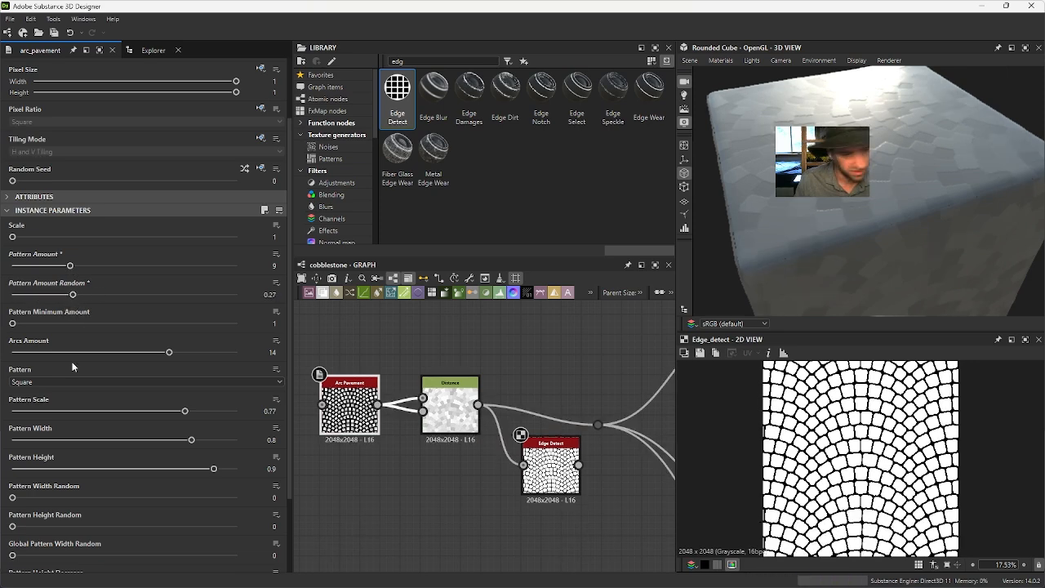
drag(166, 354, 192, 360)
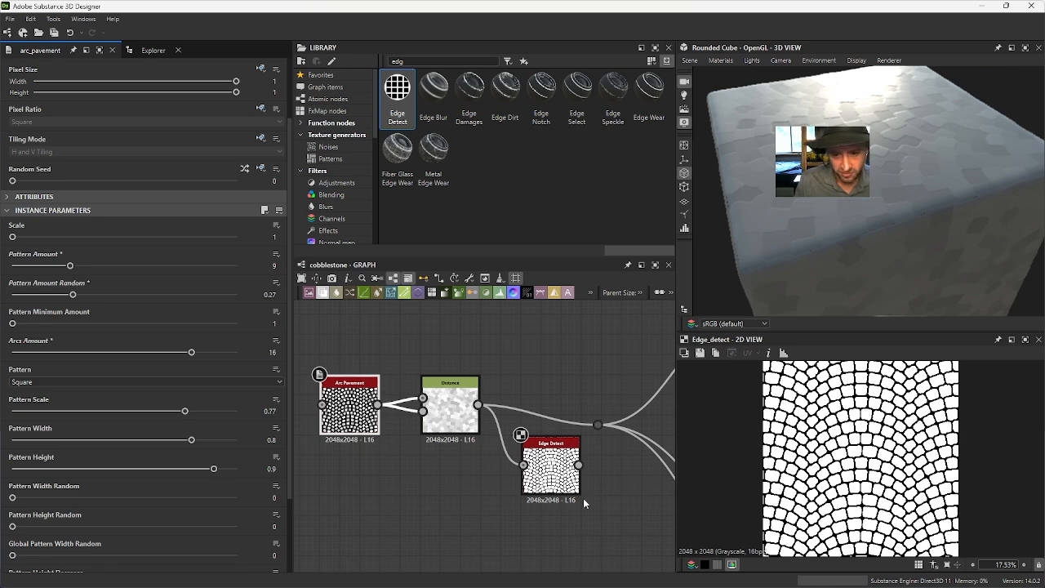
Step: Move the Edge Detect node farther down, into the free space below the Distance node and its connections
middle_drag(583, 503, 480, 415)
scroll(549, 481, down, 2)
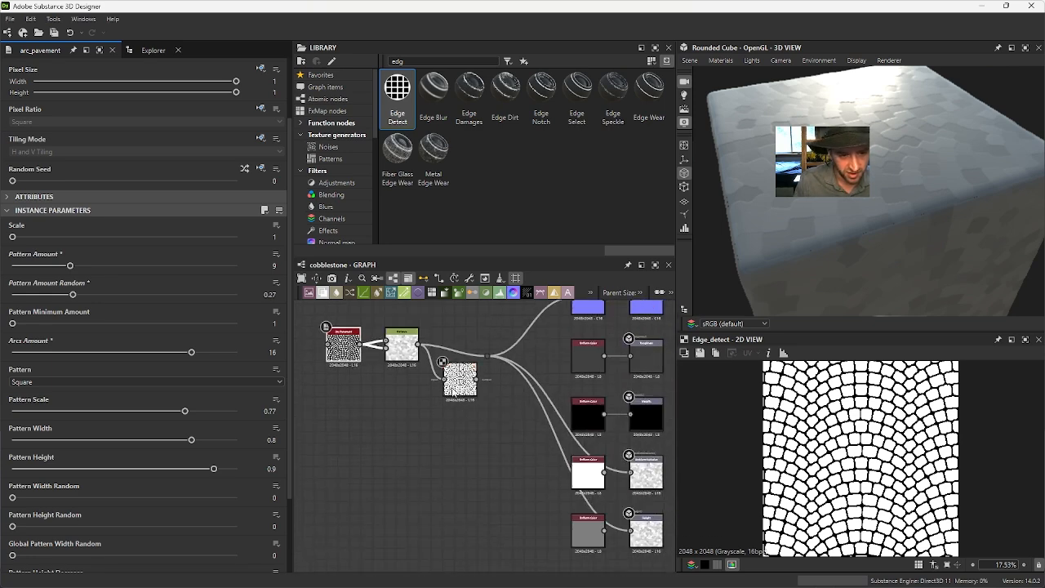
drag(485, 456, 486, 457)
drag(469, 387, 481, 443)
scroll(498, 477, up, 3)
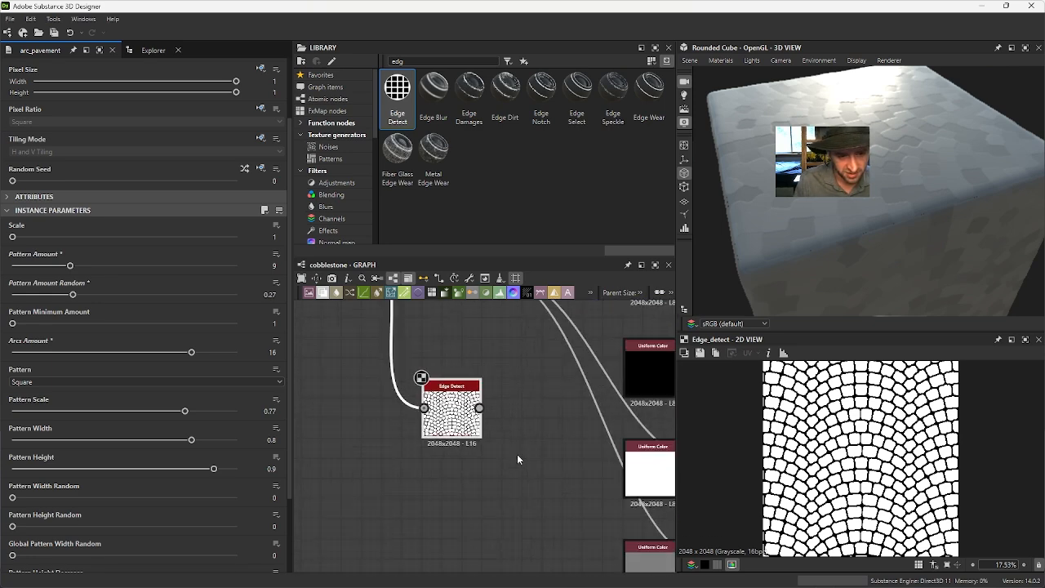
Step: Move the Edge Detect node slightly closer to the Distance node and set its Edge Width to 1.25
middle_drag(452, 443, 516, 490)
click(493, 431)
drag(492, 431, 472, 392)
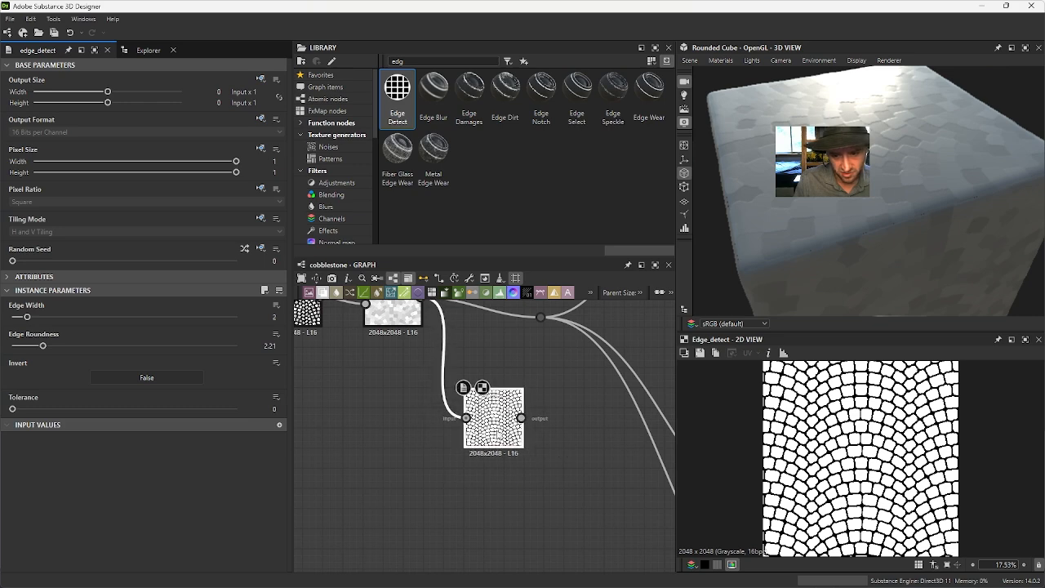
scroll(823, 481, up, 5)
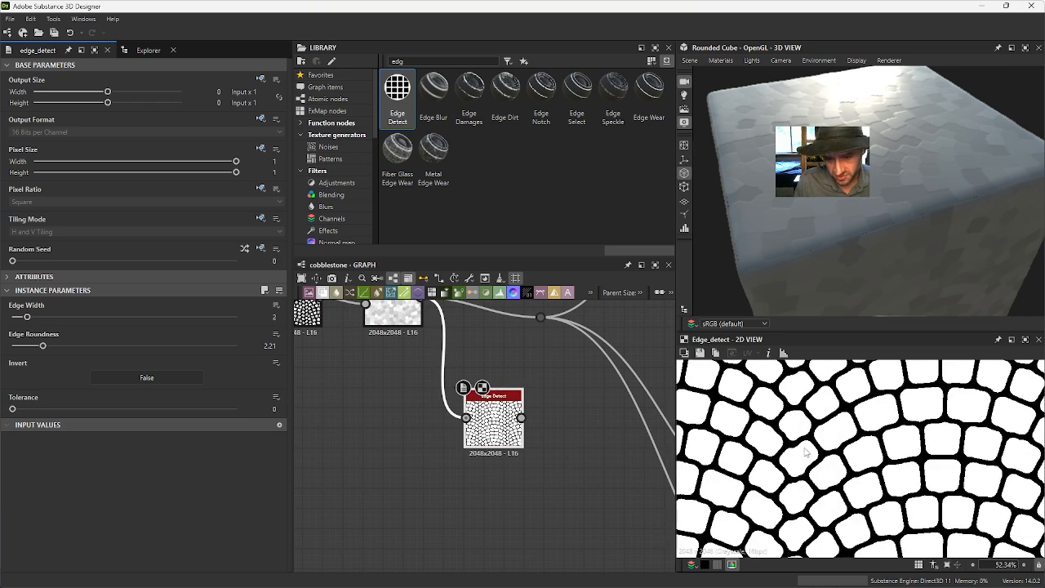
drag(27, 319, 17, 321)
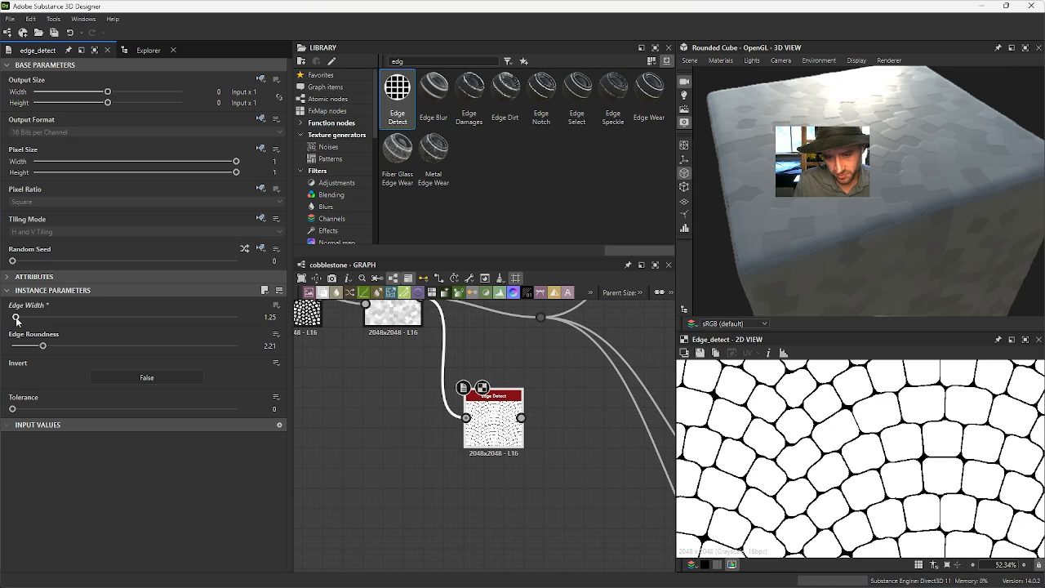
Step: Preview the Arc Pavement pattern and set the node's Pattern Scale to 1
middle_drag(416, 440, 490, 498)
click(377, 359)
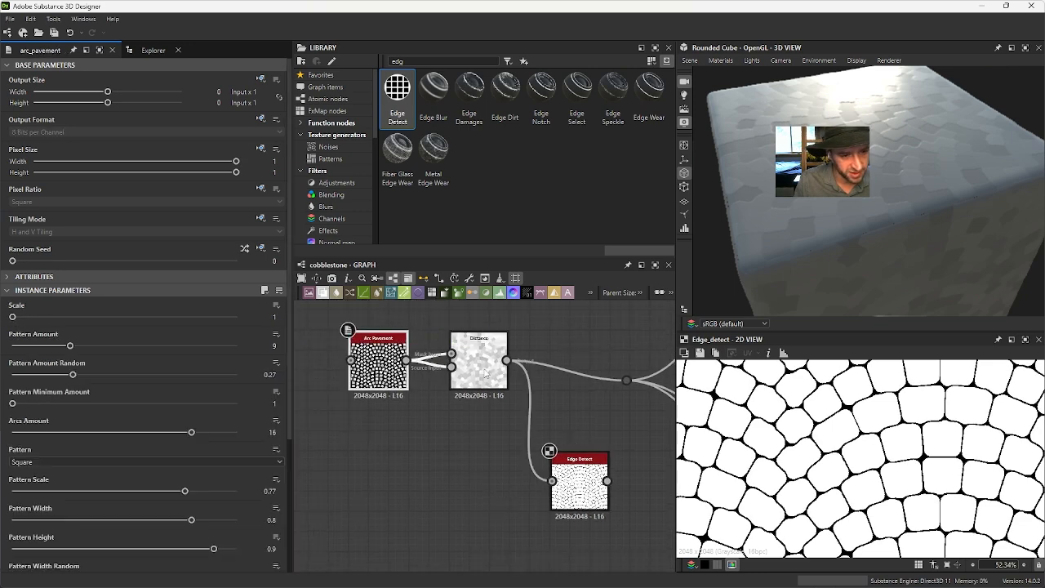
double_click(487, 370)
double_click(391, 360)
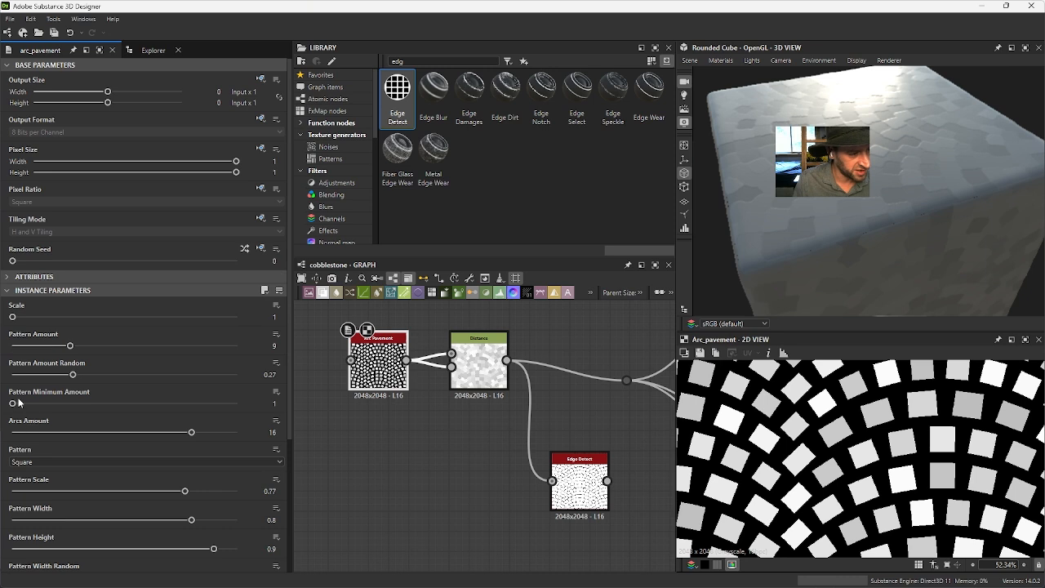
scroll(18, 402, down, 4)
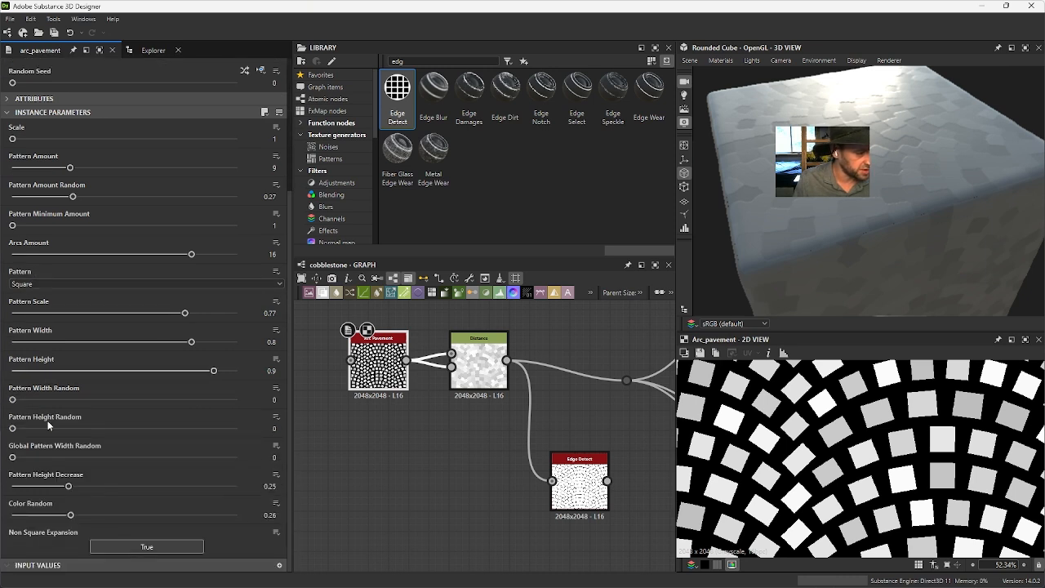
scroll(48, 424, up, 4)
scroll(49, 401, down, 4)
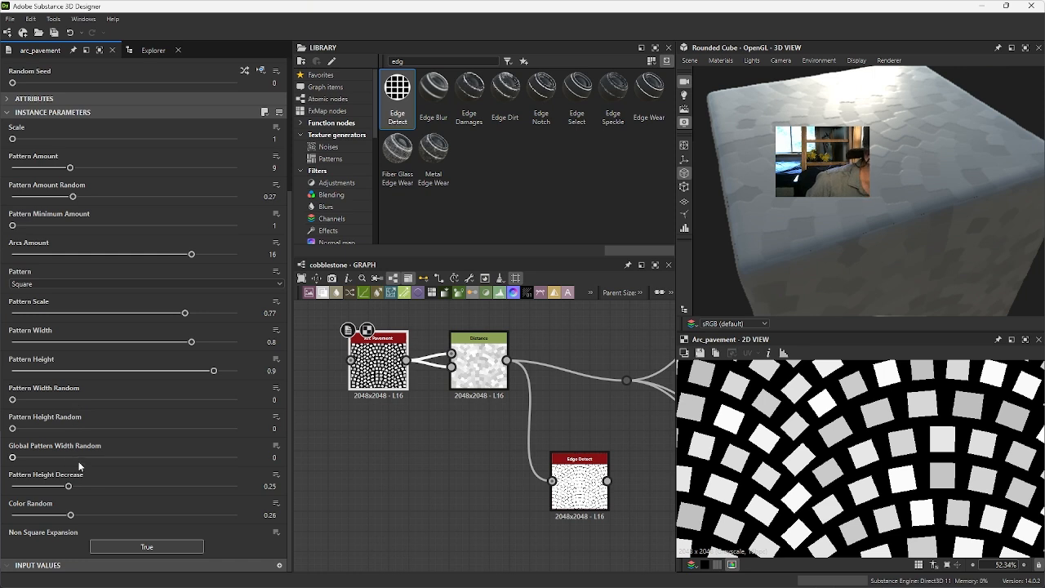
scroll(69, 426, up, 4)
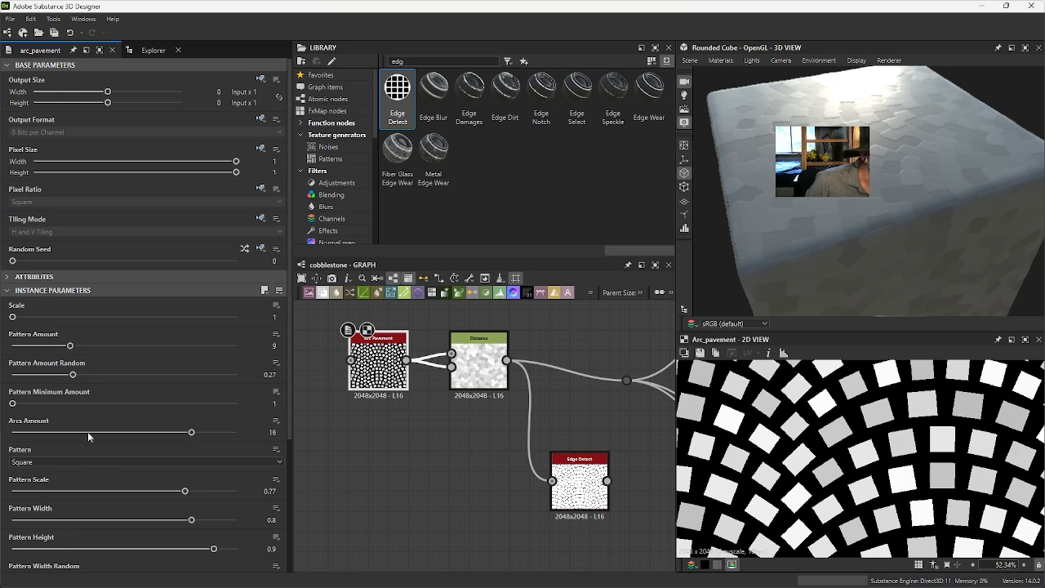
drag(183, 492, 253, 529)
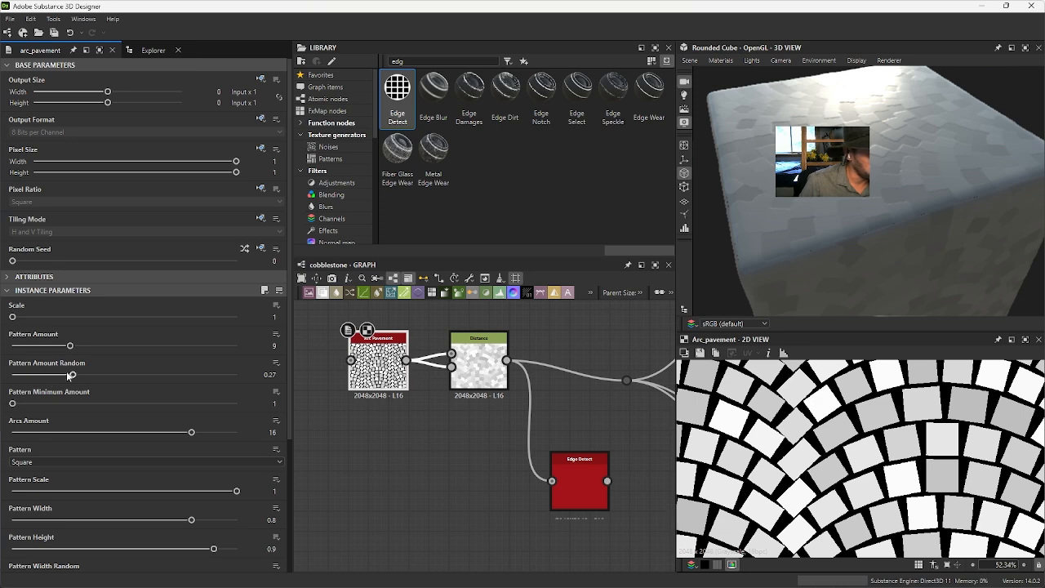
Step: Set Arc Pavement's Pattern Amount Random to 0.24 and Pattern Amount to 13
drag(70, 375, 68, 375)
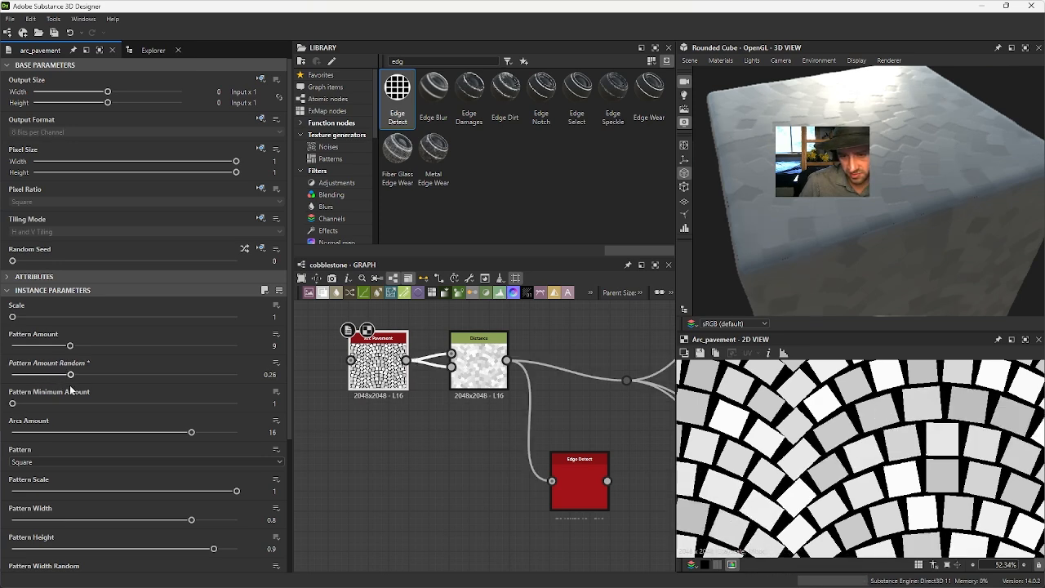
click(65, 375)
drag(68, 347, 99, 346)
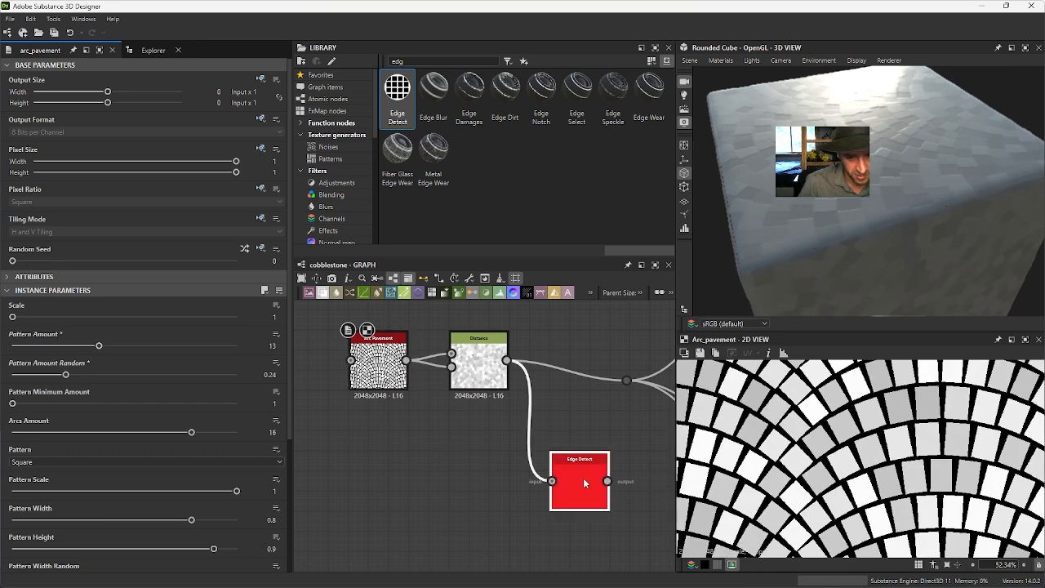
Step: Preview the Edge Detect result and set its Edge Roundness to 3.18, checking the stone shapes up close
double_click(583, 478)
middle_drag(897, 458, 645, 421)
scroll(909, 470, down, 5)
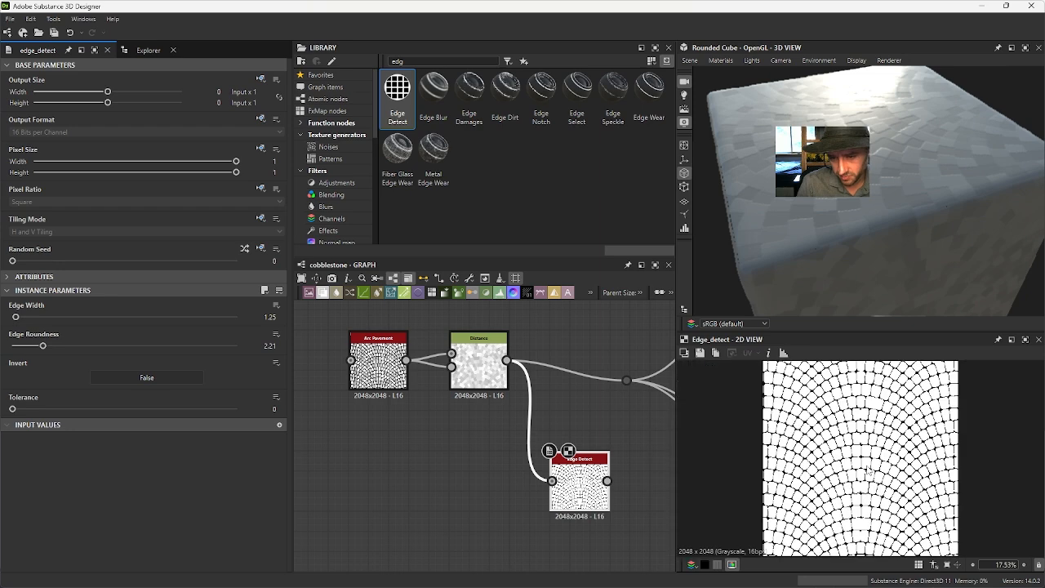
scroll(907, 471, up, 3)
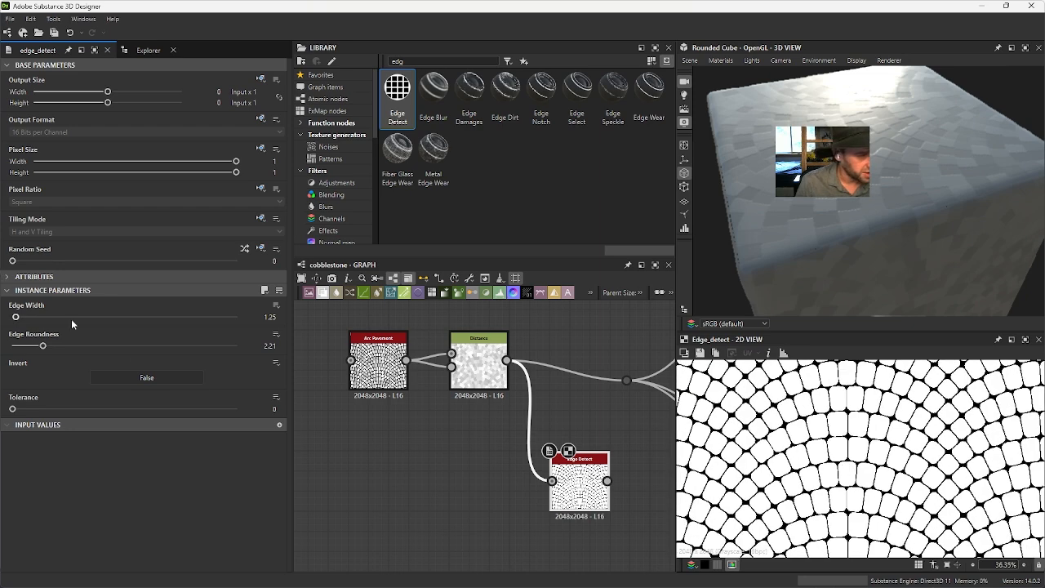
mouse_move(44, 346)
mouse_down()
mouse_move(75, 348)
mouse_move(55, 353)
mouse_up()
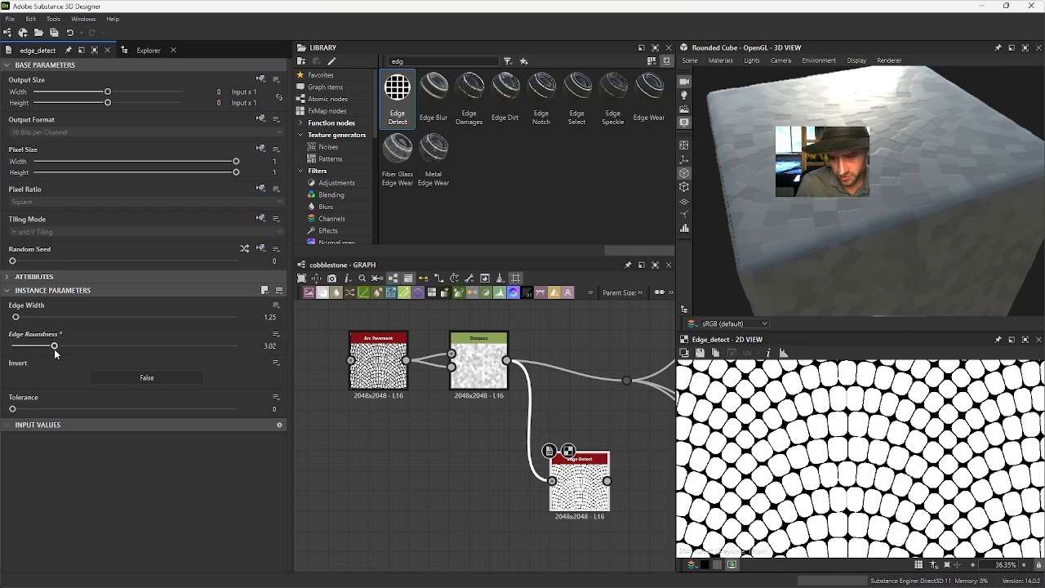
scroll(897, 472, down, 3)
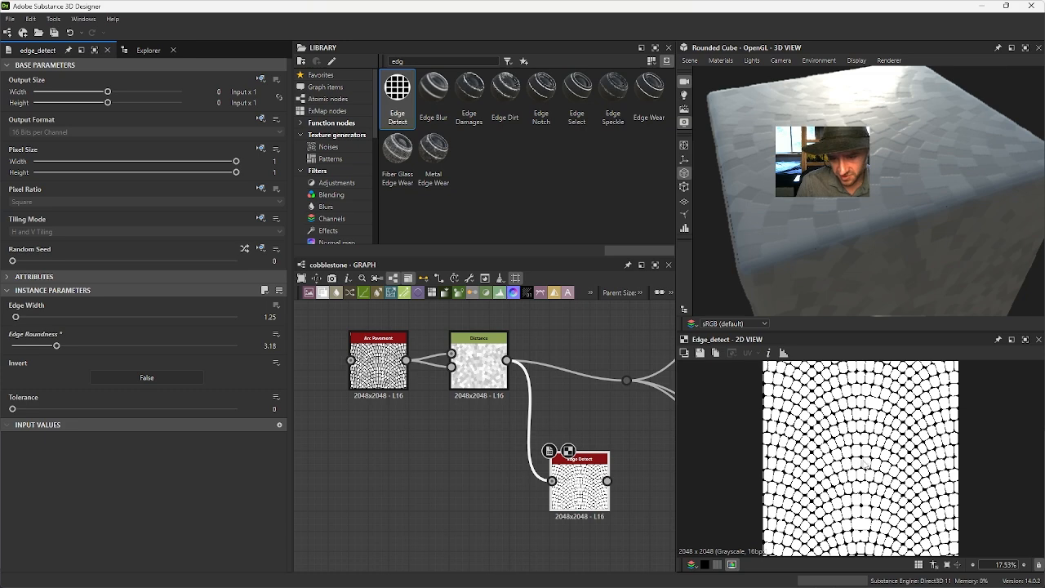
scroll(882, 495, up, 4)
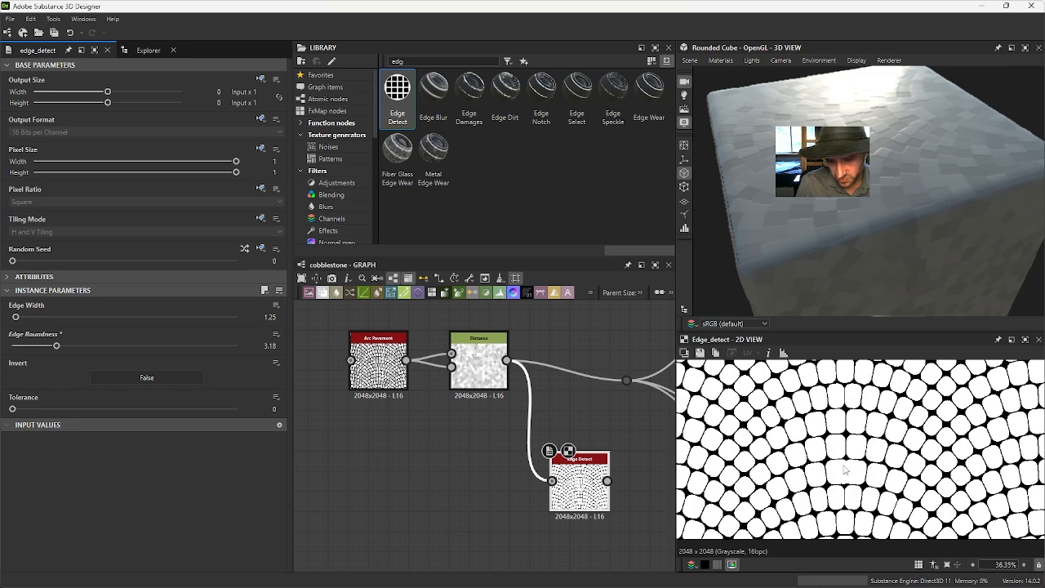
Step: Compare the Distance and Edge Detect results, and set Arc Pavement's Color Random to 0.48
double_click(486, 374)
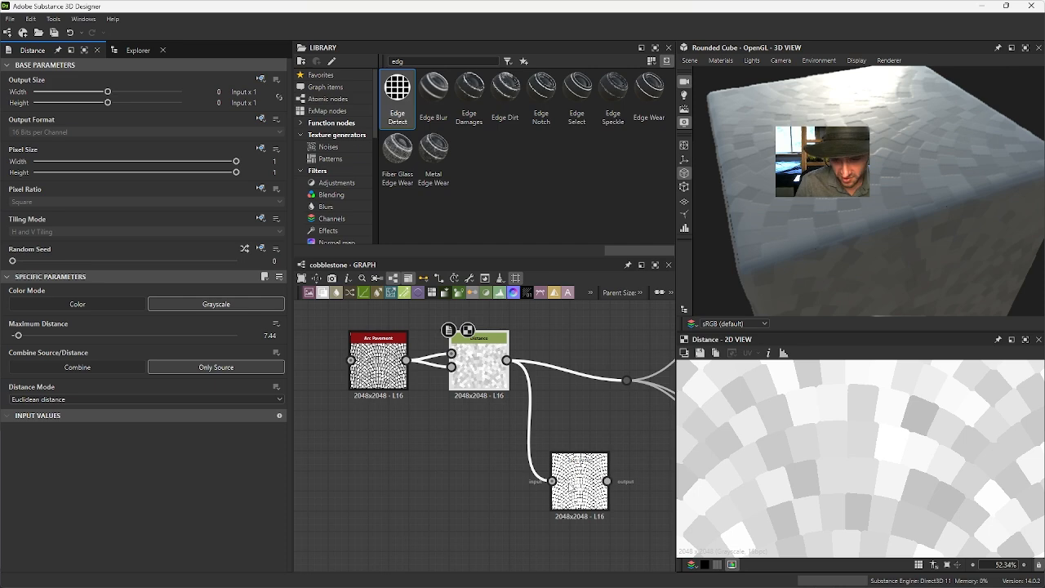
double_click(583, 498)
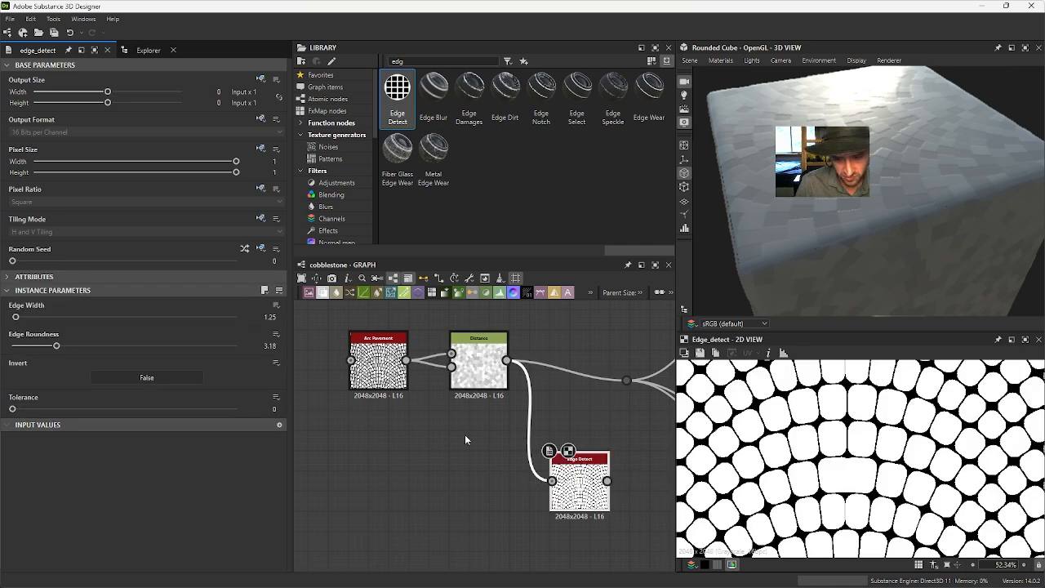
click(378, 366)
scroll(68, 513, down, 5)
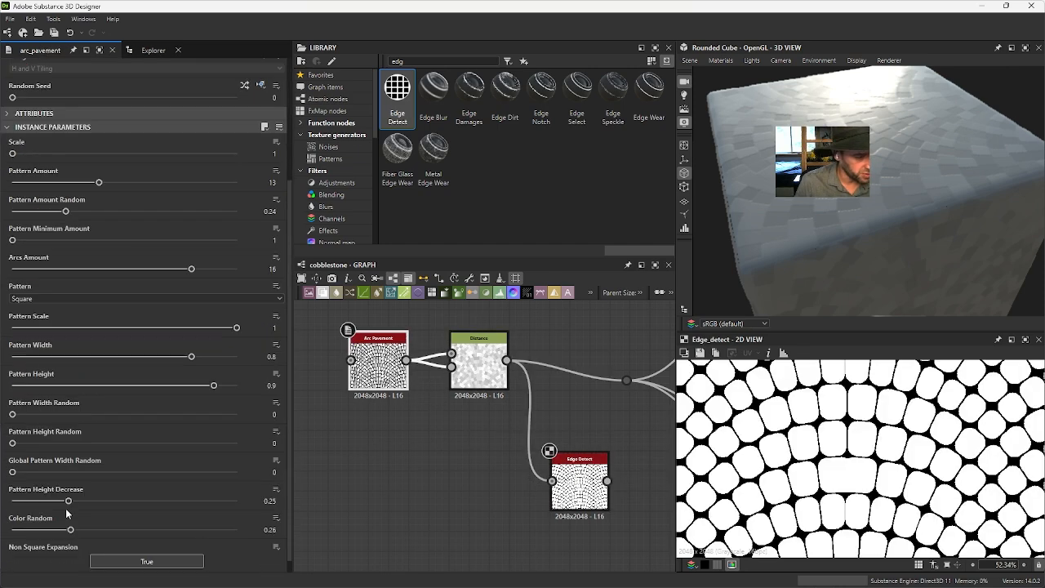
drag(67, 511, 115, 527)
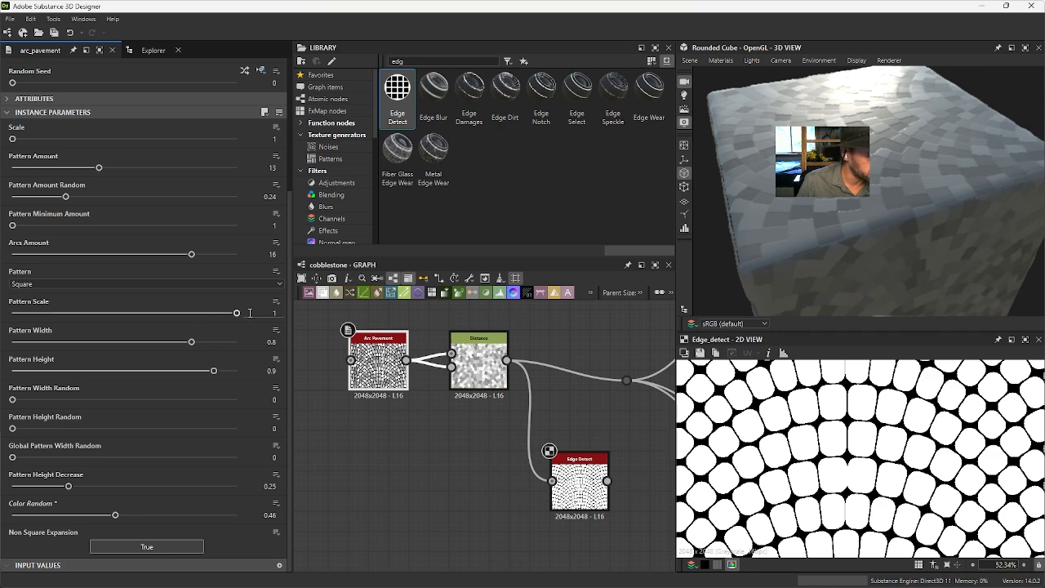
mouse_move(236, 313)
mouse_down()
mouse_move(106, 329)
mouse_move(274, 343)
mouse_up()
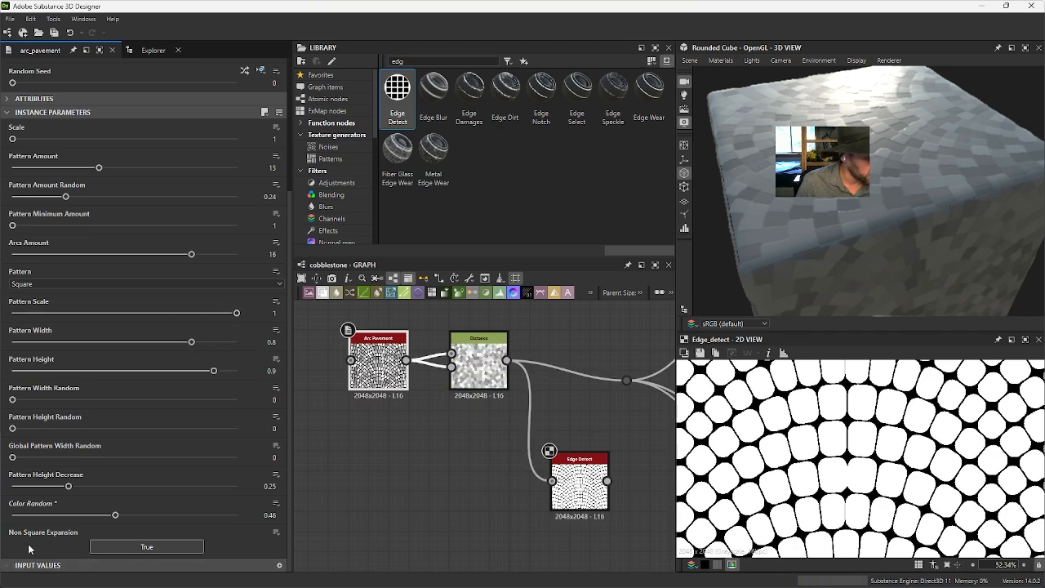
mouse_move(118, 516)
mouse_down()
mouse_move(183, 526)
mouse_move(119, 531)
mouse_up()
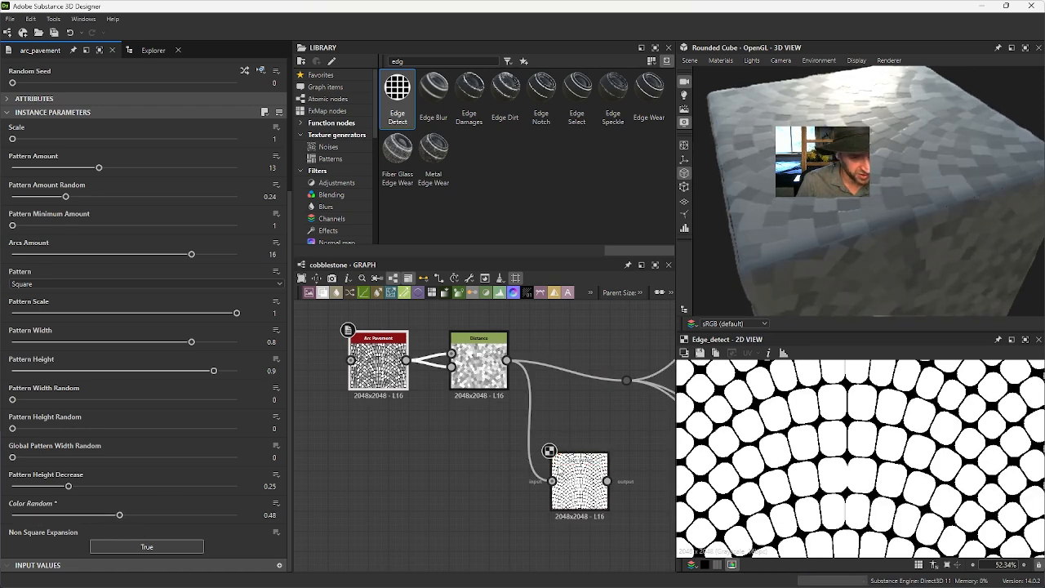
Step: Set Arc Pavement's Pattern Amount to 12 and check the stone outlines in the 2D preview
scroll(72, 297, up, 3)
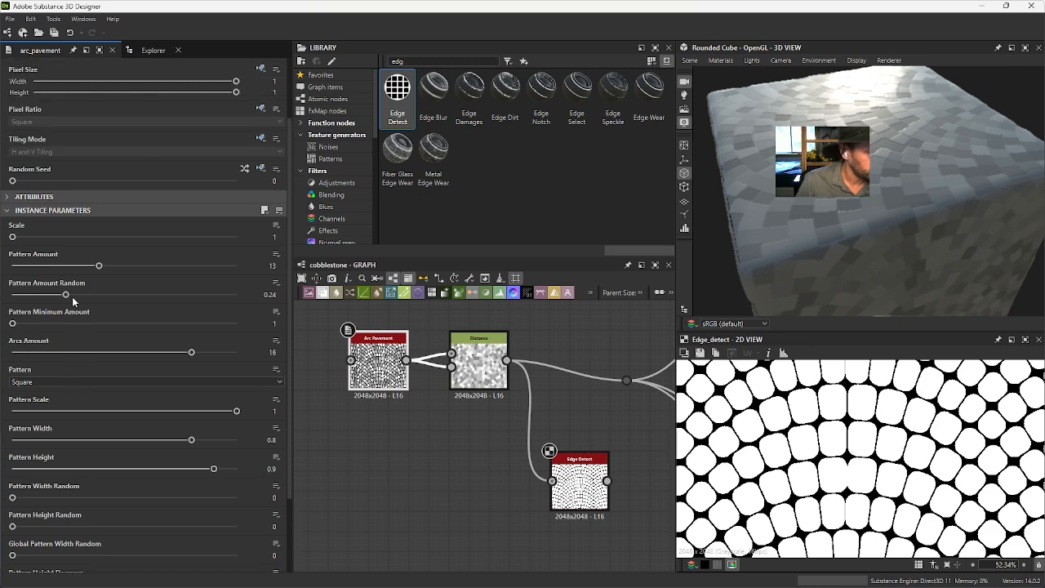
drag(93, 266, 90, 267)
scroll(832, 468, down, 6)
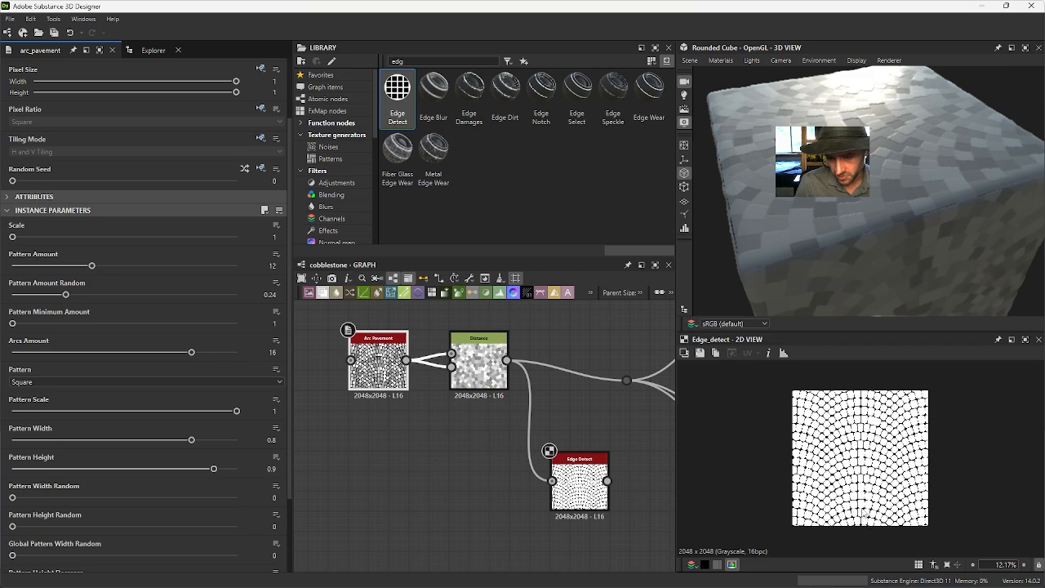
scroll(864, 512, up, 3)
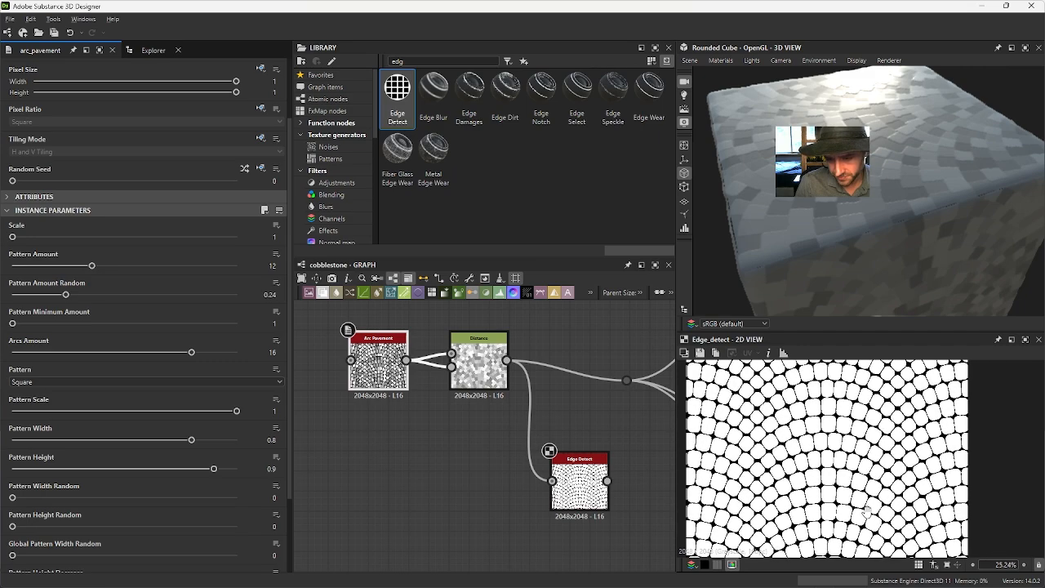
scroll(774, 420, up, 3)
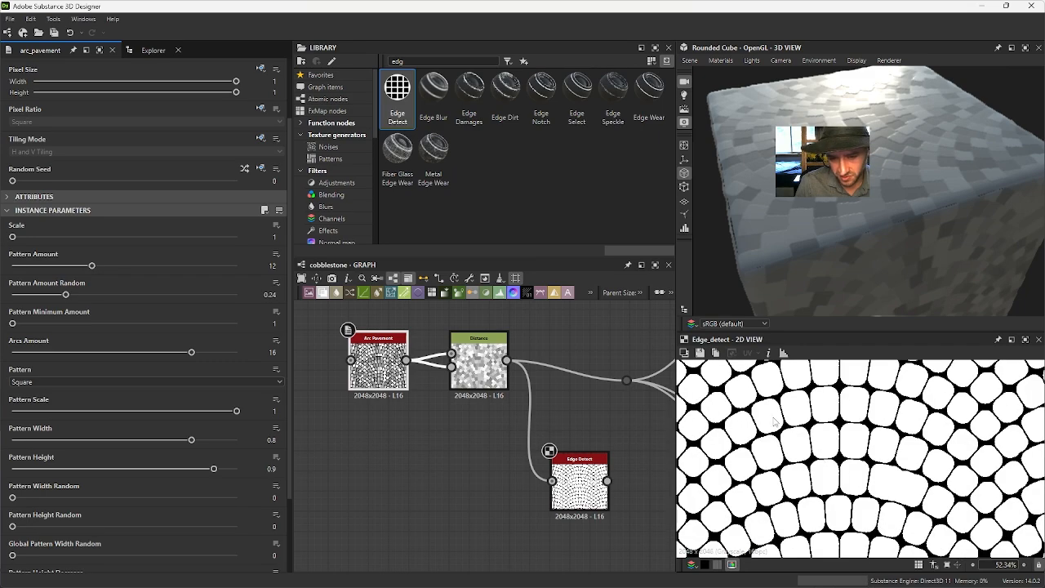
scroll(807, 476, down, 1)
Step: Connect the Edge Detect output to the dot node feeding the material outputs and inspect the cobblestones on the 3D cube
middle_drag(612, 388, 503, 391)
drag(499, 483, 517, 385)
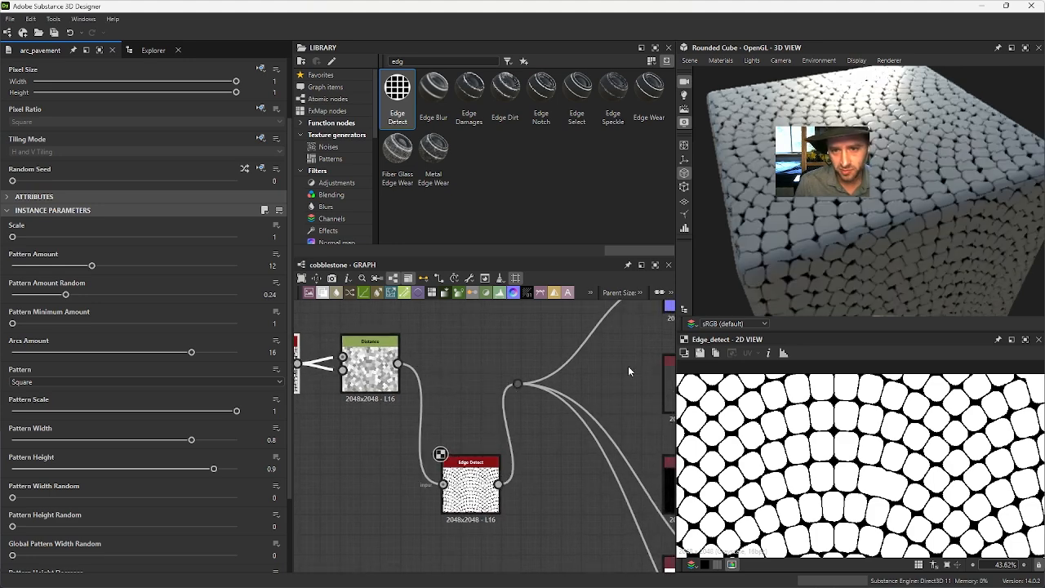
drag(910, 206, 899, 187)
scroll(937, 223, up, 3)
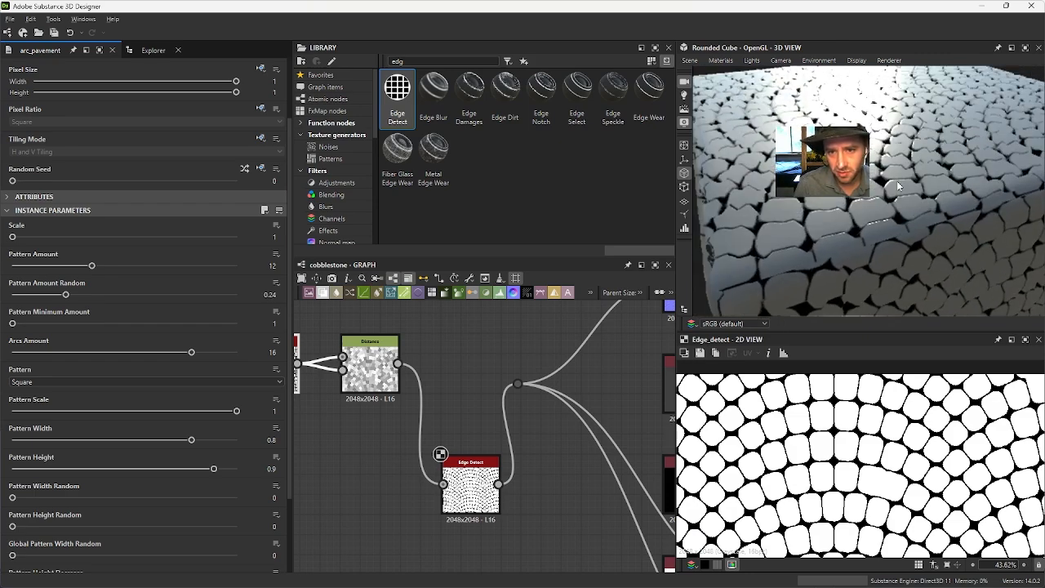
Step: Switch the 3D preview mesh to Plane (hi-res) and frame its surface up close
click(690, 61)
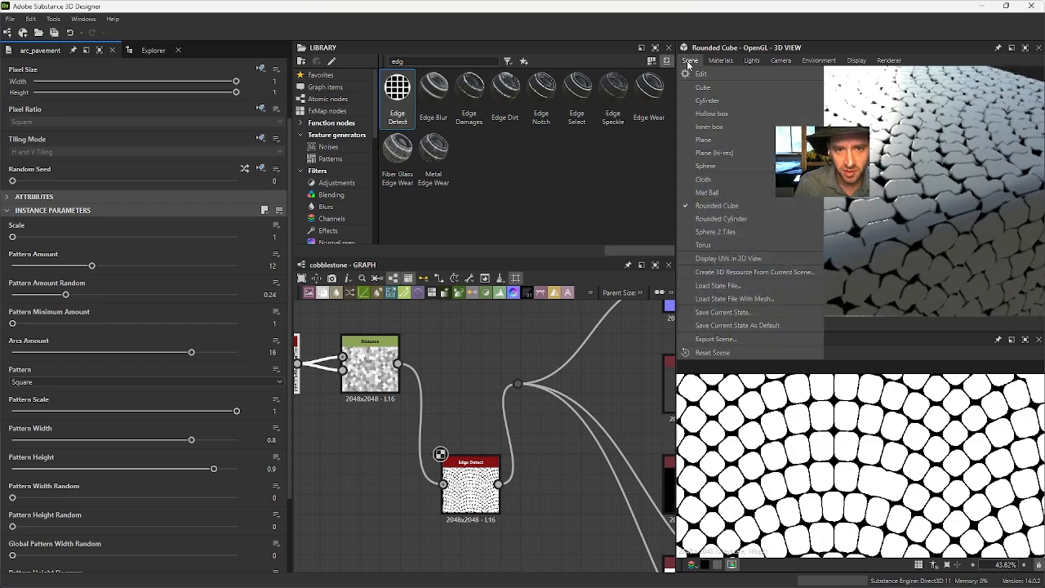
click(721, 154)
drag(940, 332, 776, 163)
scroll(824, 248, up, 3)
Step: Edit the preview's Default material, setting Phong Tessellation Factor to 1 and Tessellation Factor to 16
click(721, 61)
mouse_move(732, 76)
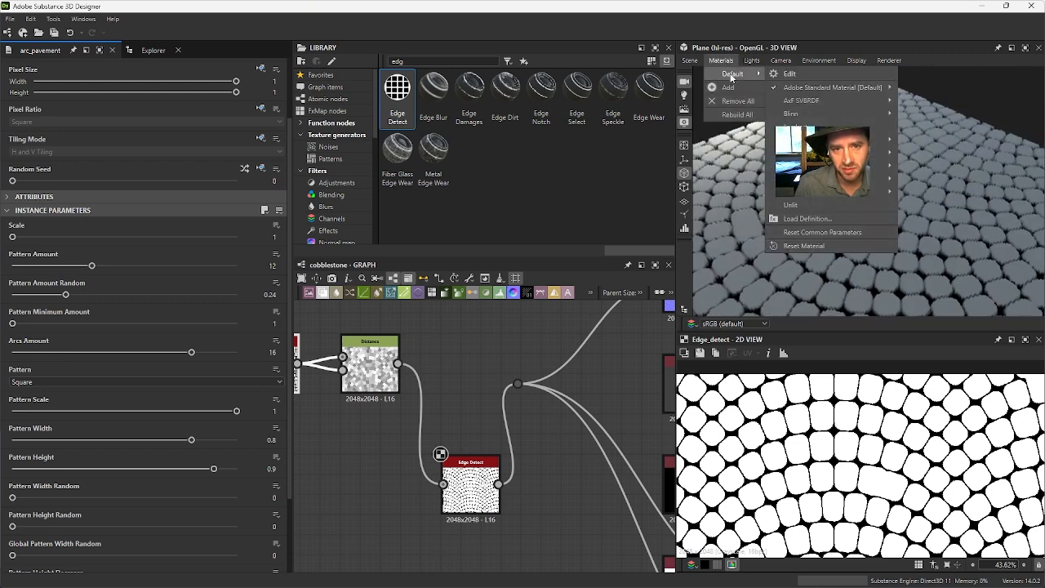
click(790, 74)
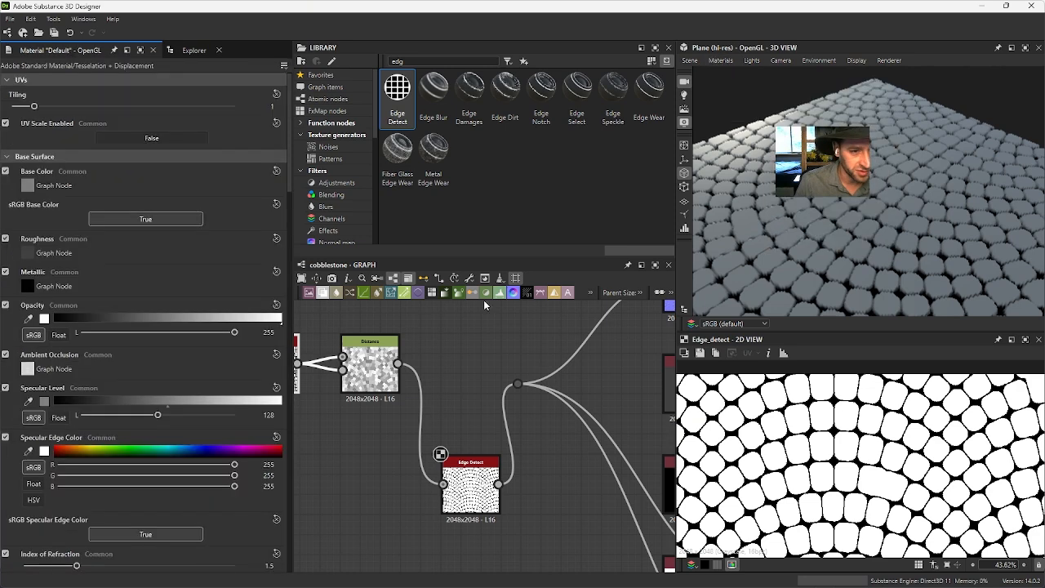
scroll(128, 421, down, 5)
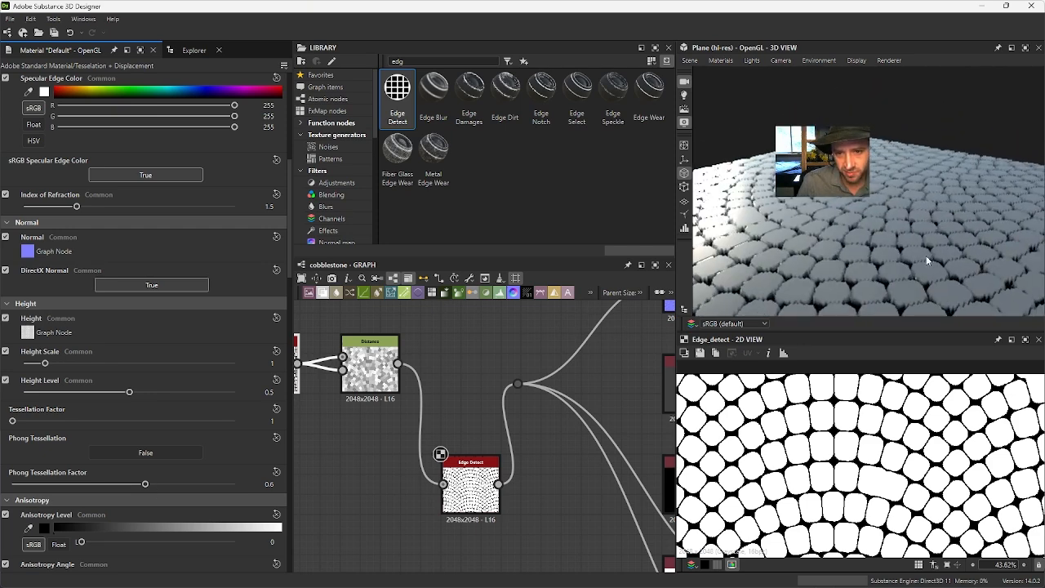
scroll(165, 476, down, 3)
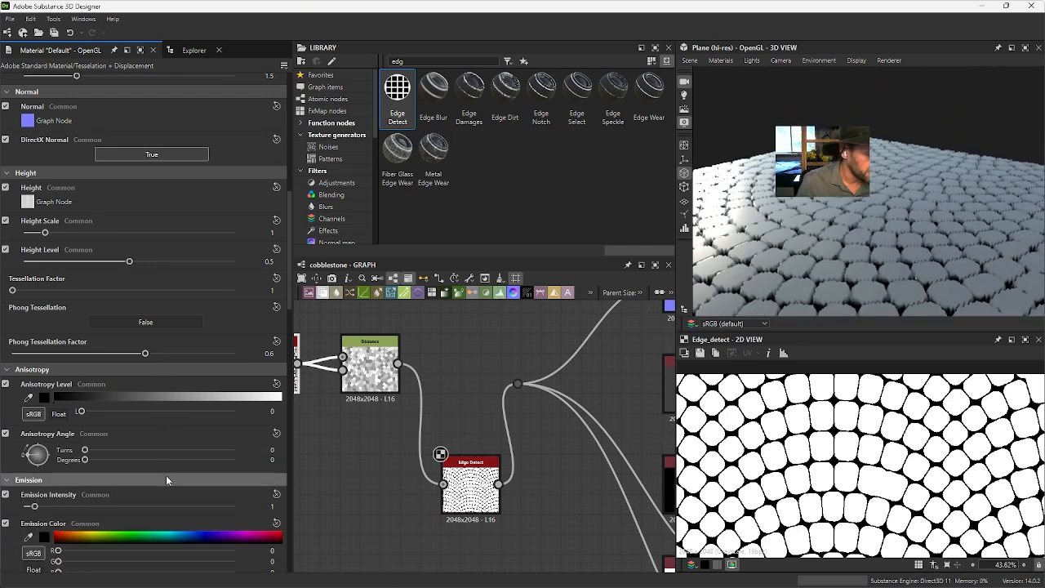
drag(145, 354, 240, 366)
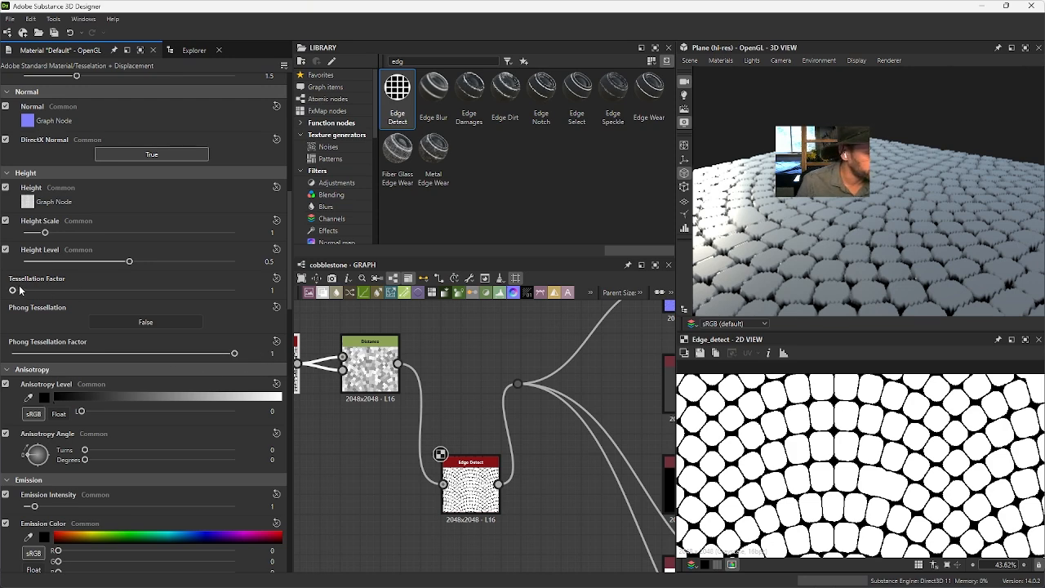
drag(20, 289, 332, 299)
drag(735, 245, 767, 233)
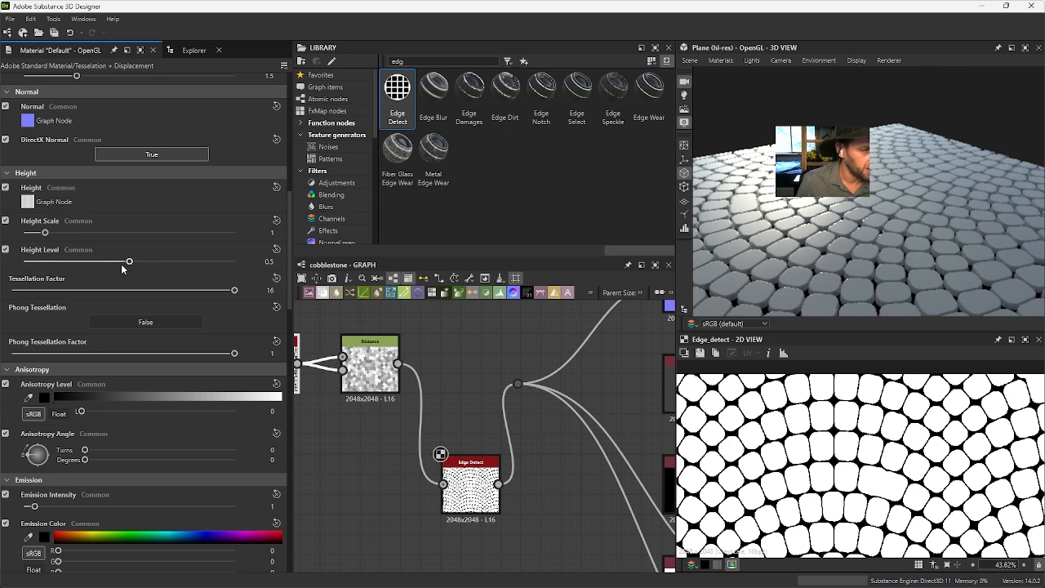
Step: Adjust the preview material's displacement to Height Level 0.6 and Height Scale 1.03, checking the relief on the 3D plane
drag(128, 263, 150, 263)
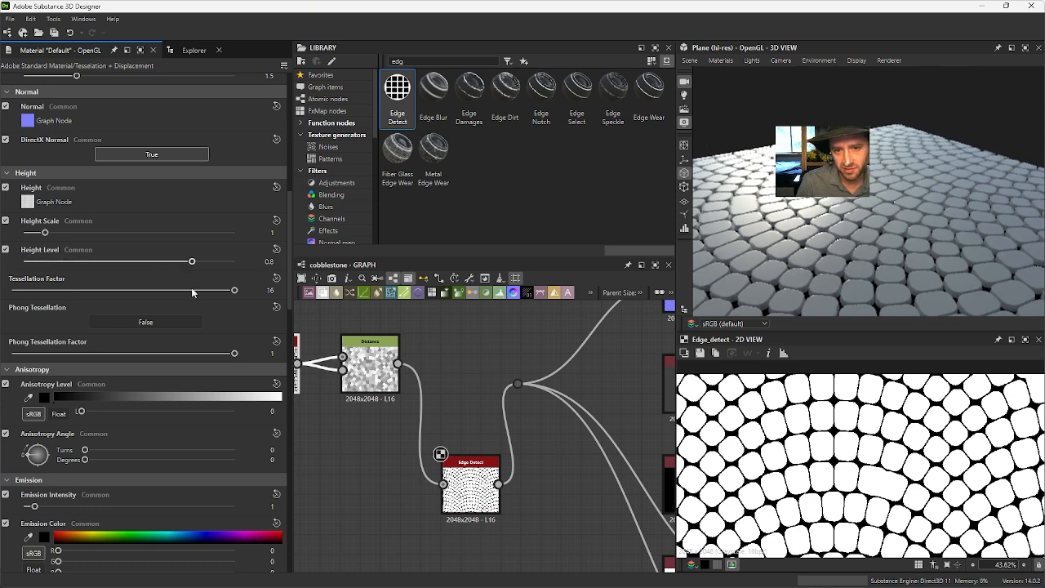
mouse_move(44, 233)
mouse_down()
mouse_move(224, 235)
mouse_move(42, 234)
mouse_up()
drag(753, 228, 771, 168)
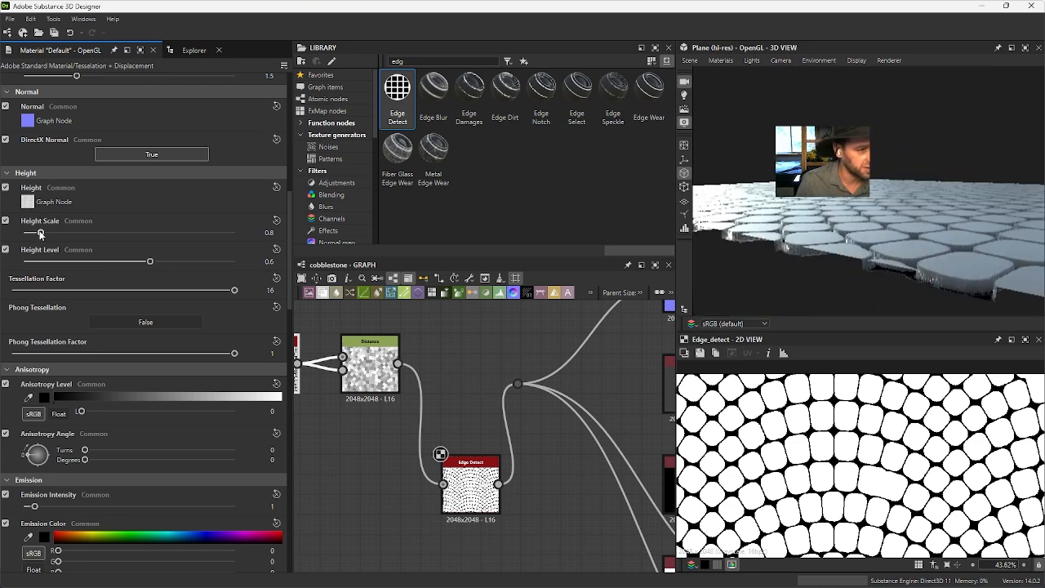
drag(40, 234, 44, 233)
drag(909, 212, 990, 278)
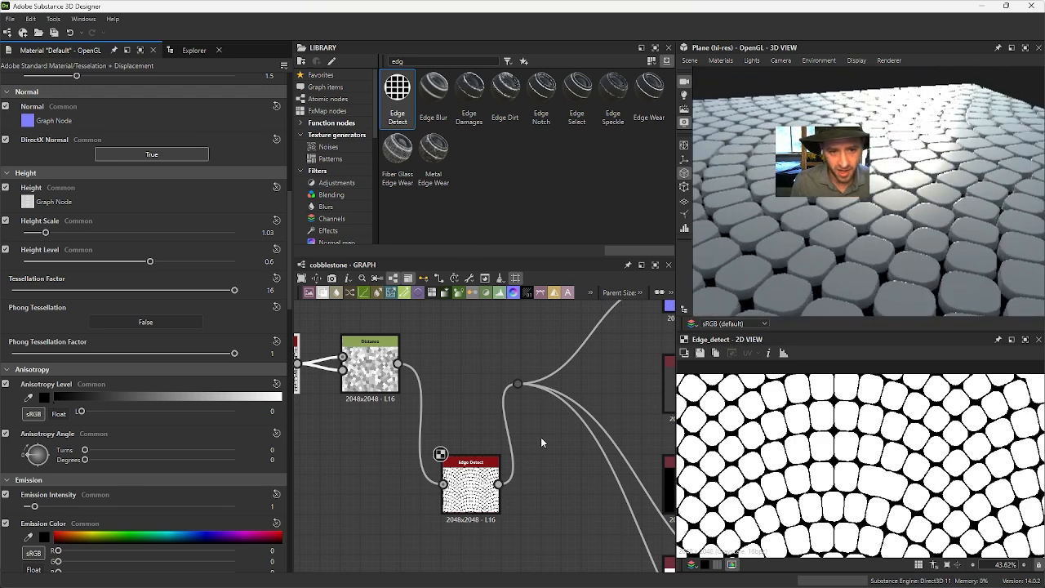
Step: Add a BnW Spots 1 noise node to the graph above Edge Detect
middle_drag(605, 376, 564, 376)
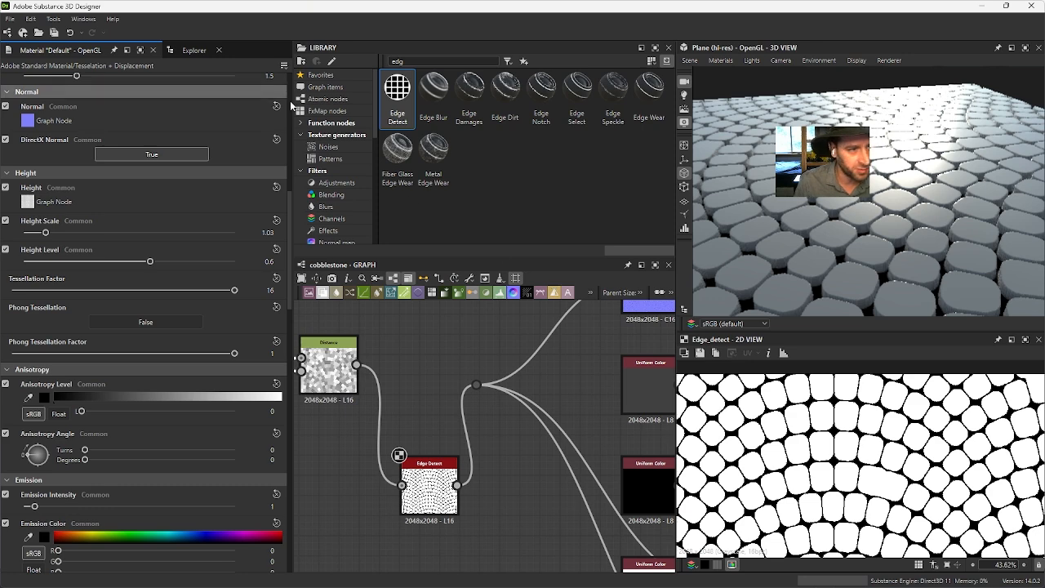
click(329, 147)
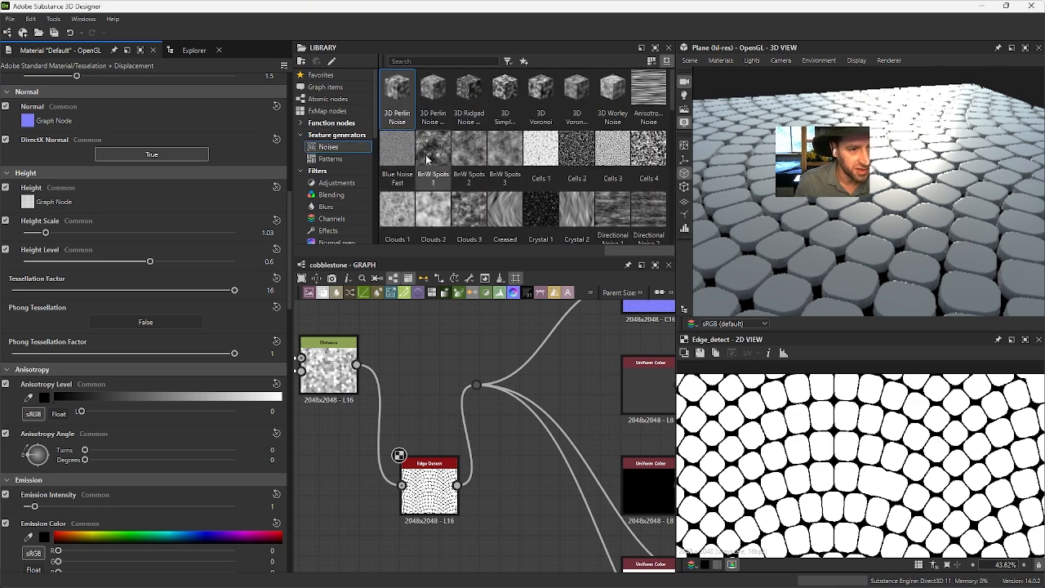
drag(435, 149, 433, 347)
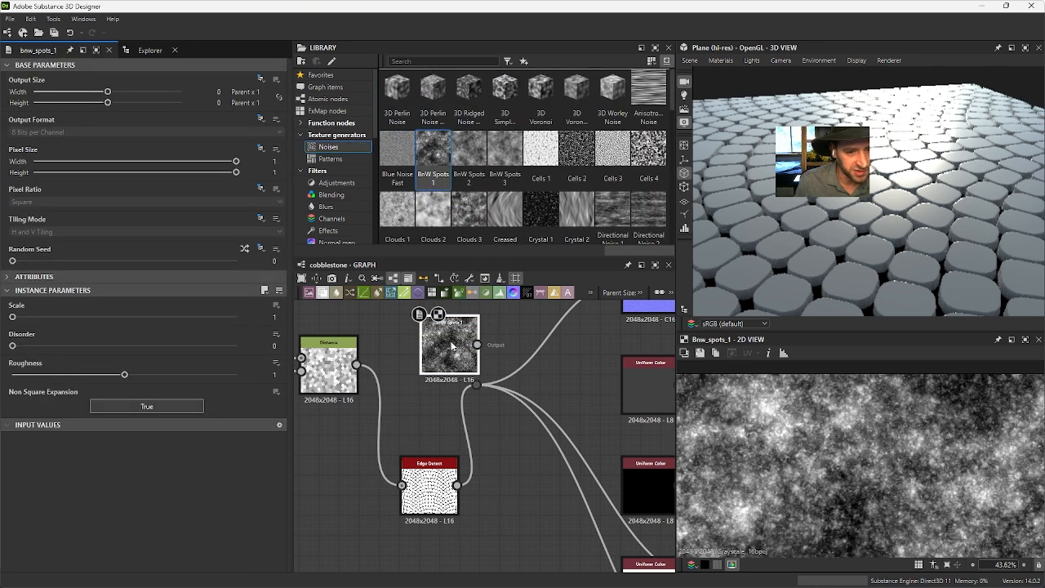
middle_drag(555, 408, 513, 406)
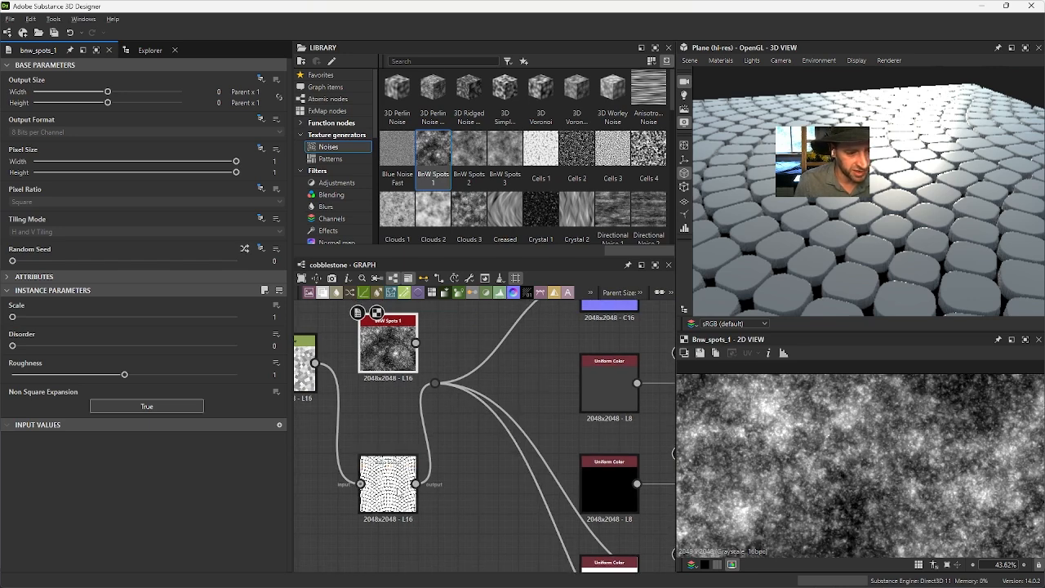
Step: Tidy the node chain by shifting Arc Pavement and Distance left and placing Edge Detect between Distance and the dot node
middle_drag(347, 433, 463, 448)
drag(499, 494, 470, 472)
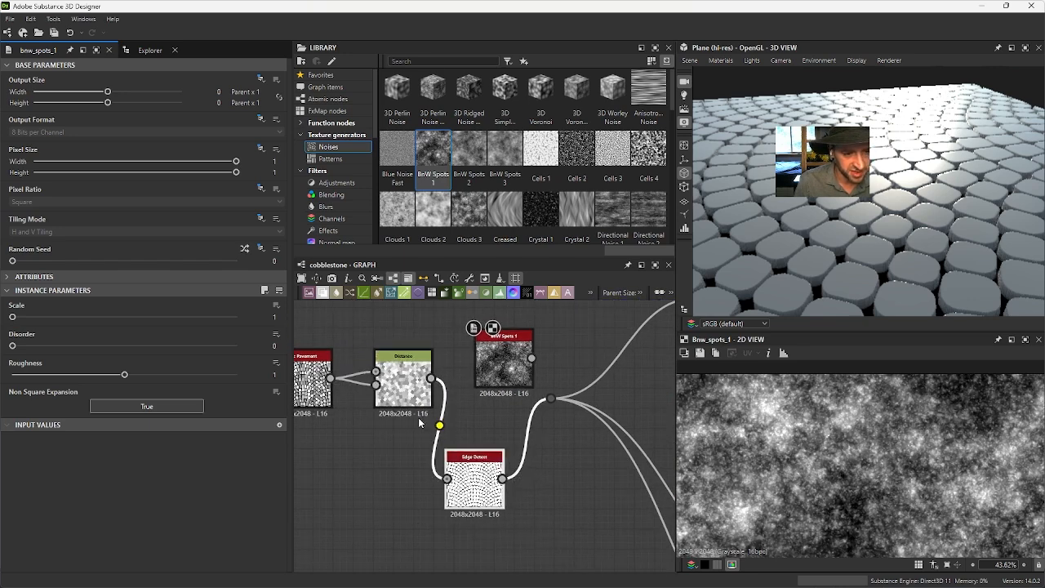
scroll(442, 366, down, 4)
drag(393, 333, 539, 439)
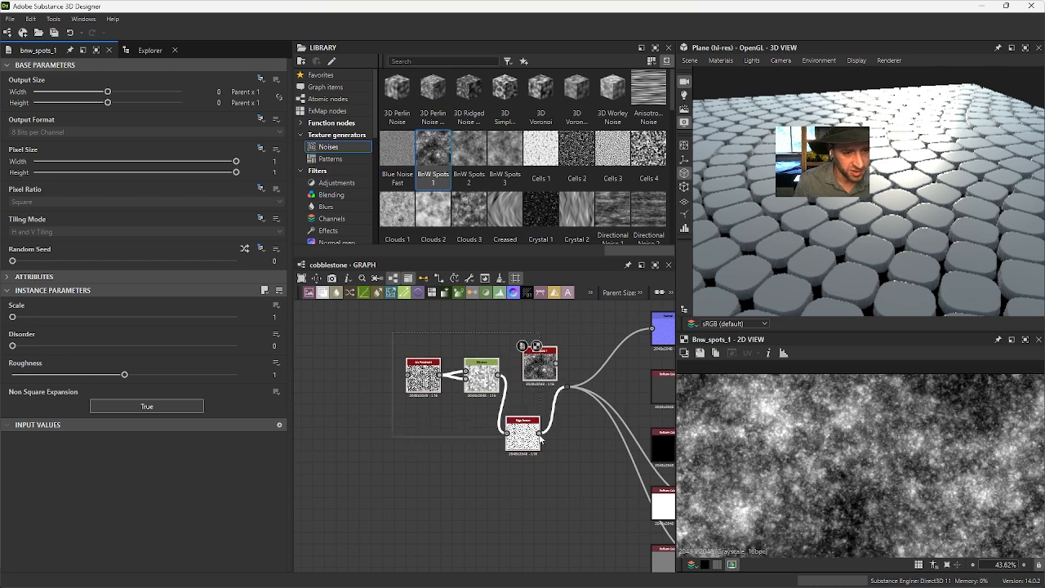
drag(490, 399, 425, 405)
drag(523, 433, 476, 399)
scroll(489, 400, up, 1)
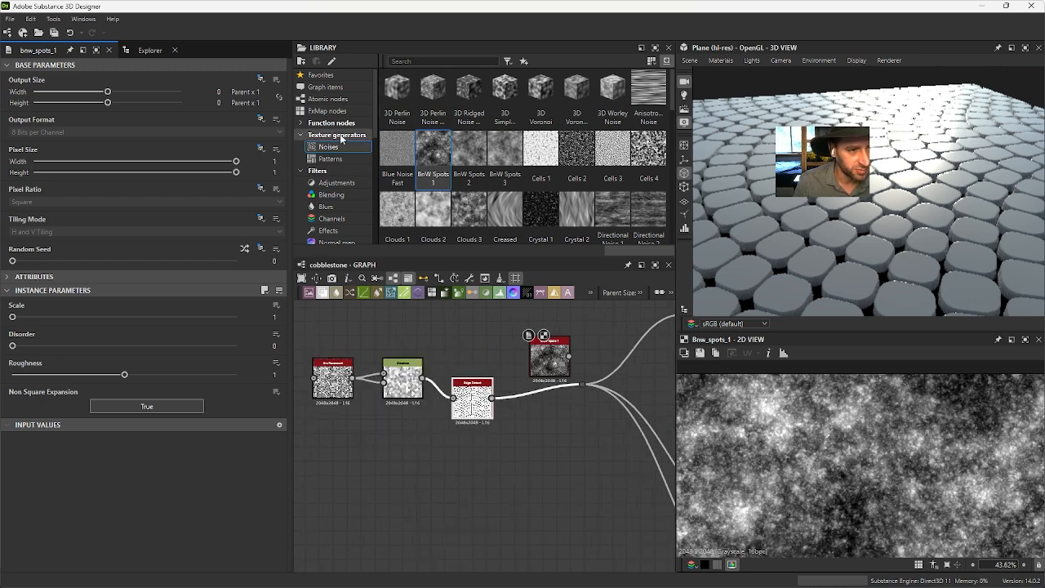
Step: Add a Flood Fill node fed by the Edge Detect output and show its result in the 2D view
text(flo)
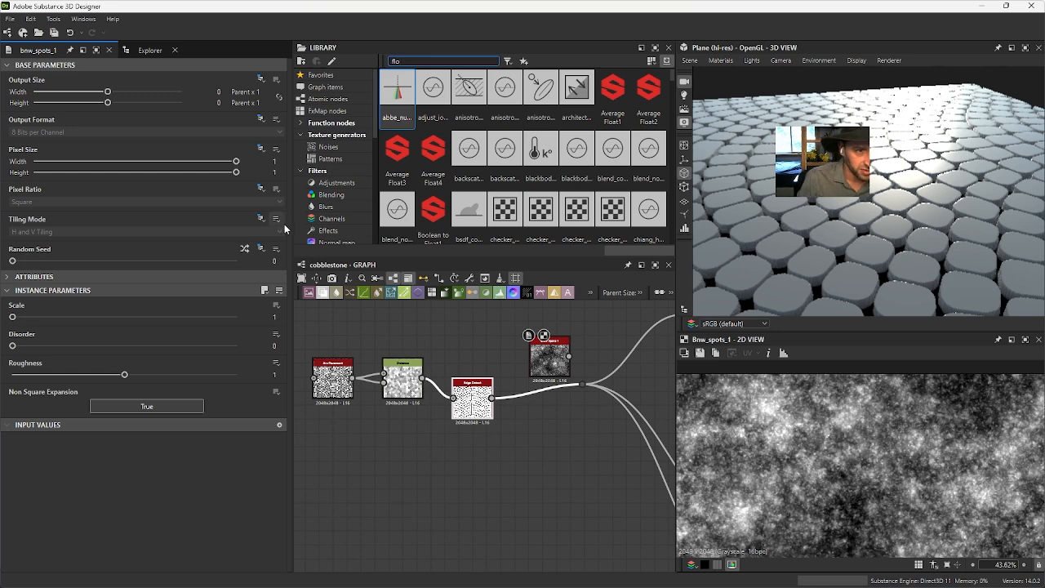
text(od)
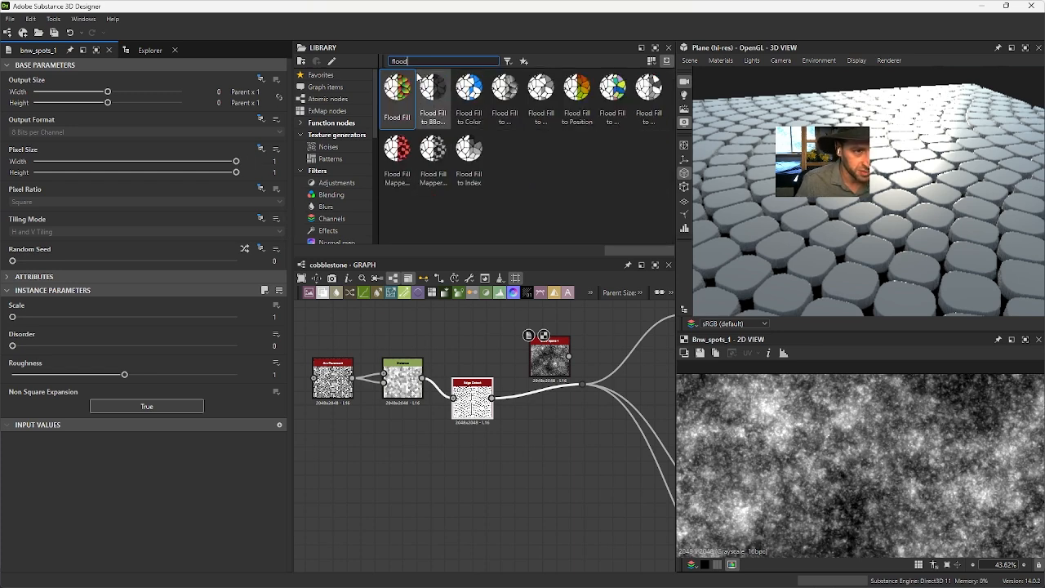
drag(408, 82, 522, 445)
double_click(523, 445)
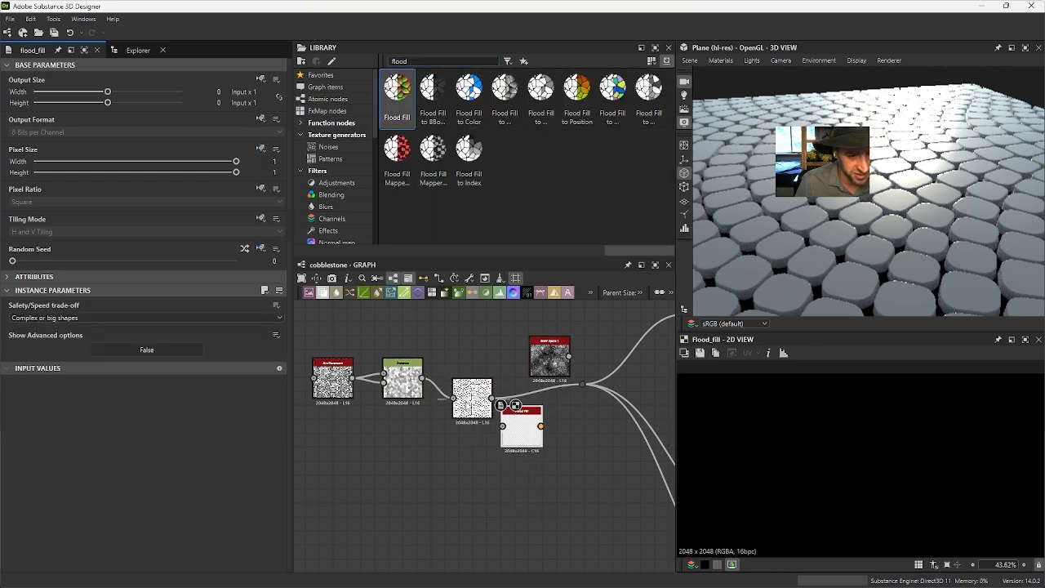
drag(500, 400, 486, 400)
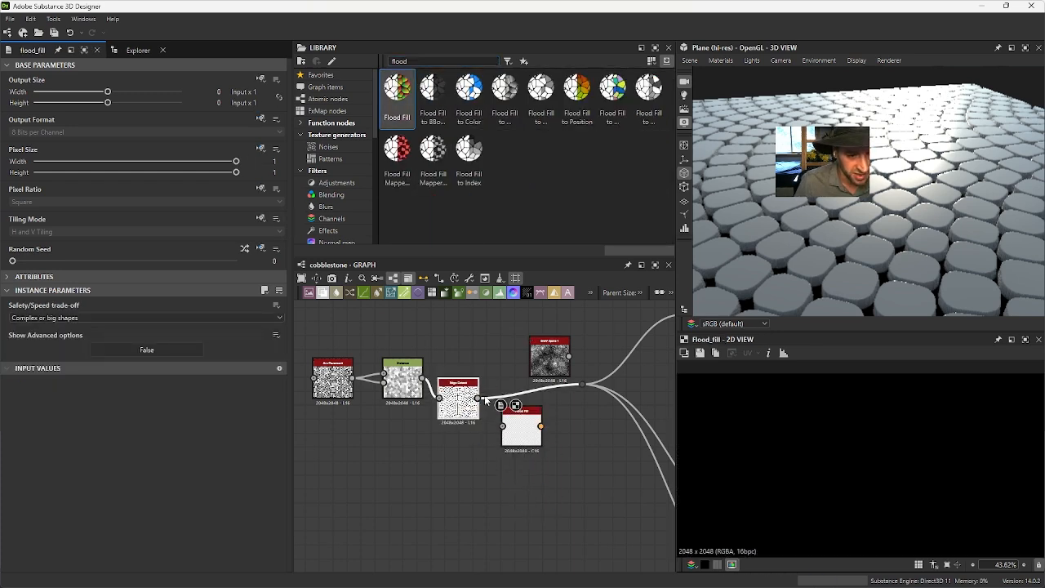
double_click(530, 438)
scroll(926, 511, down, 5)
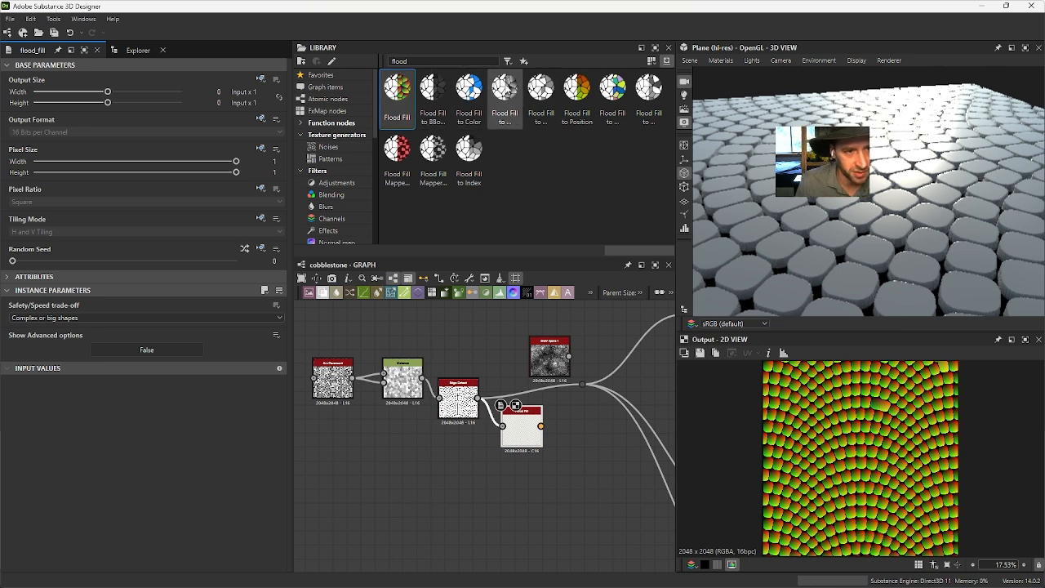
Step: Add a Flood Fill to Gradient node fed by Flood Fill and check the stone gradients in the 2D view
drag(504, 92, 576, 427)
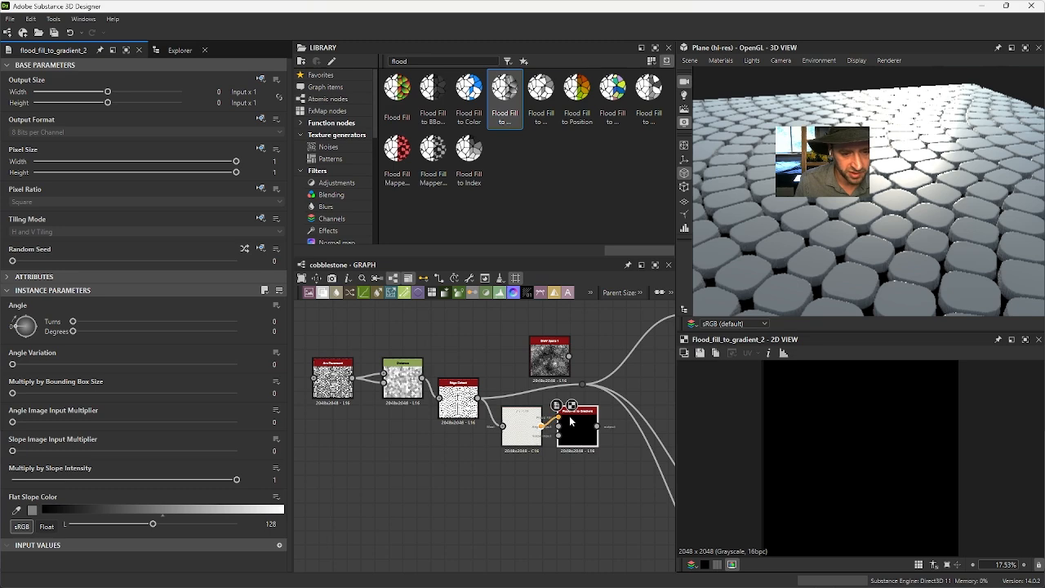
scroll(576, 436, up, 2)
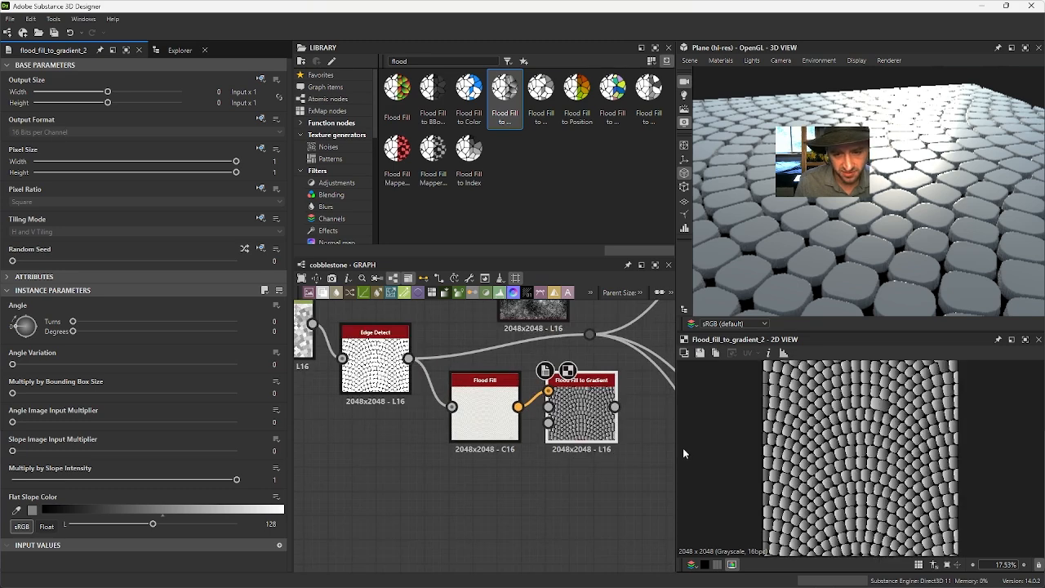
scroll(879, 482, up, 3)
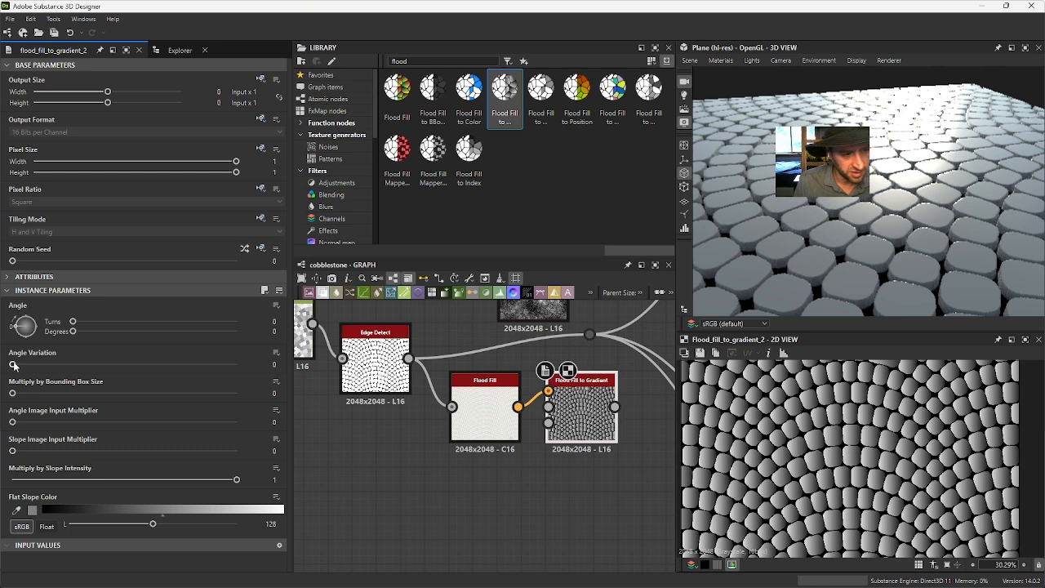
Step: Rearrange the graph, moving BnW Spots 1 up clear of the chain and Flood Fill to Gradient lower beside Flood Fill
scroll(502, 462, down, 6)
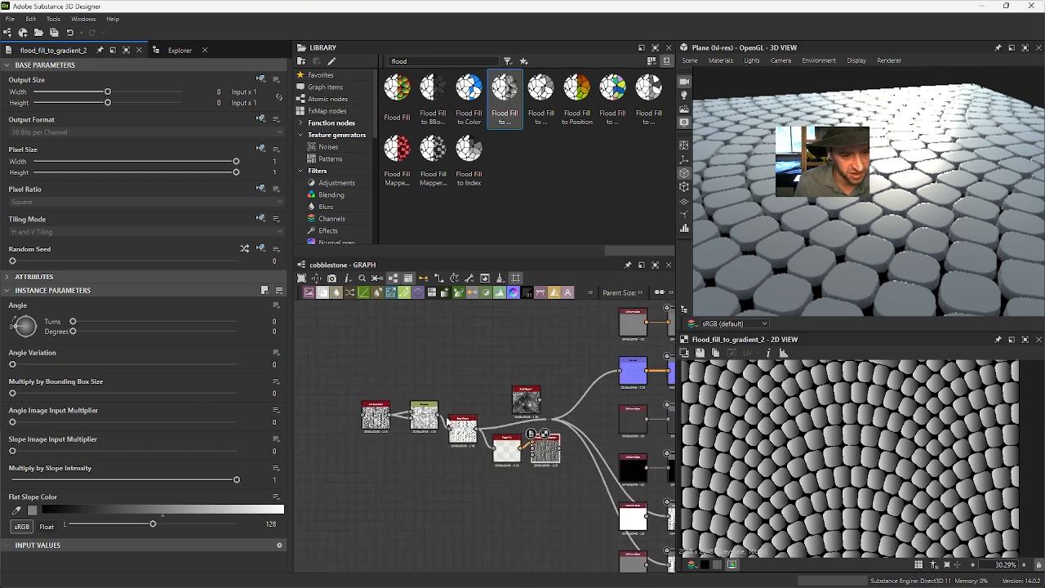
drag(364, 390, 489, 433)
drag(475, 389, 479, 360)
click(486, 374)
scroll(477, 413, up, 2)
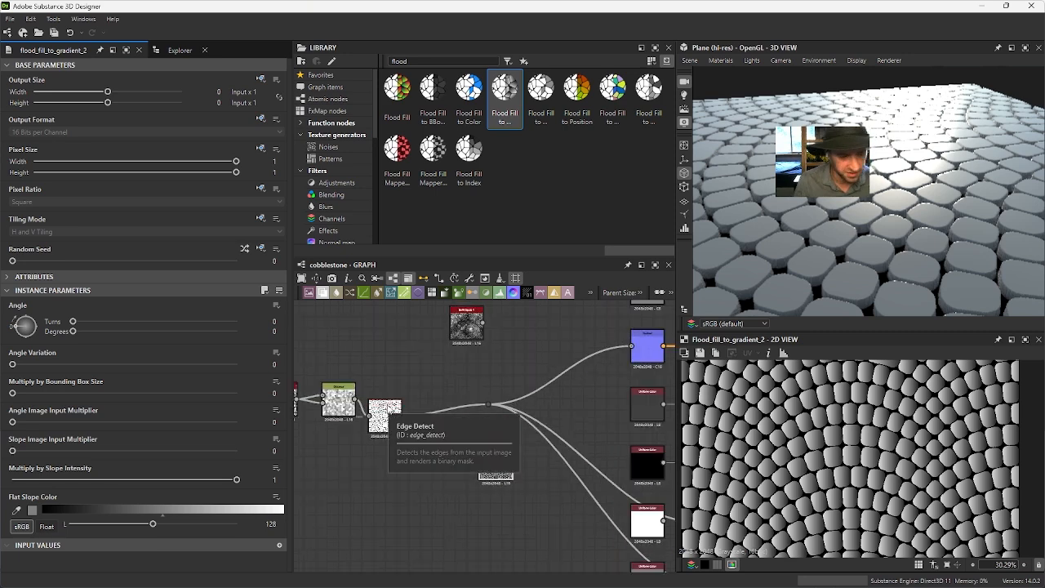
Step: Set Flood Fill to Gradient's Angle Variation to 0.54 and compare its output with Flood Fill's in the 2D view
drag(12, 364, 133, 365)
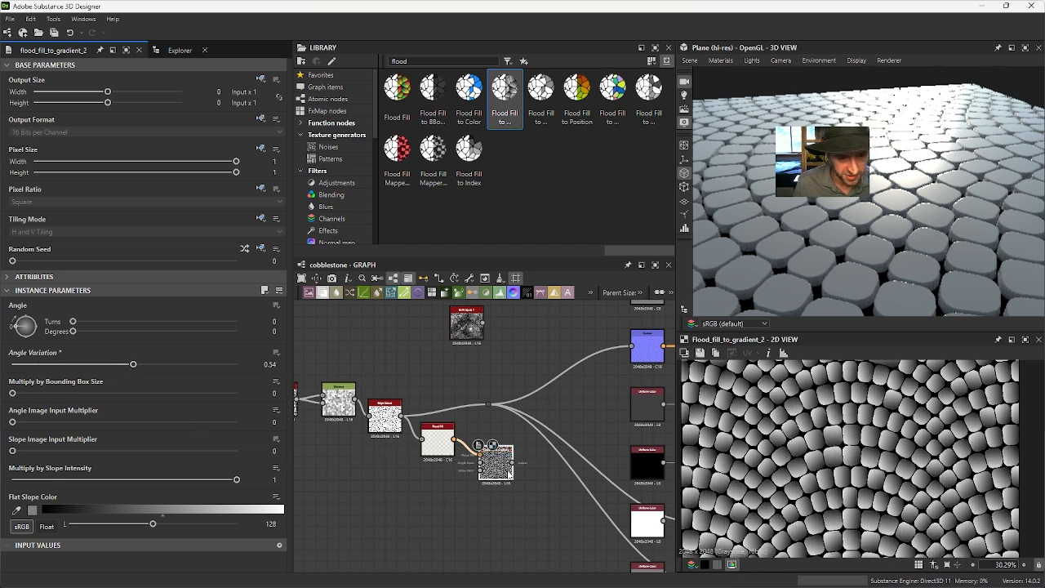
drag(504, 473, 505, 485)
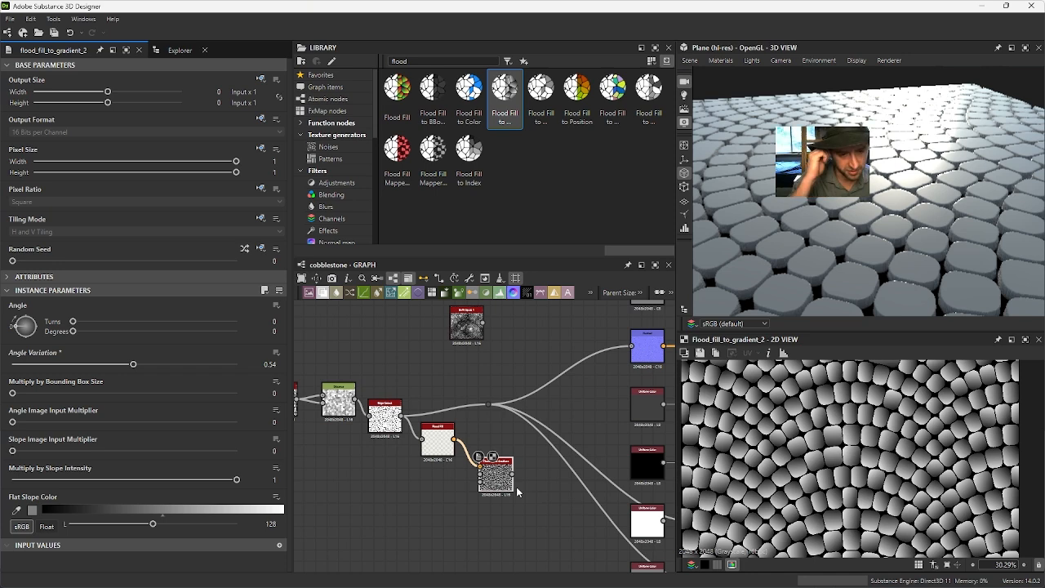
double_click(440, 443)
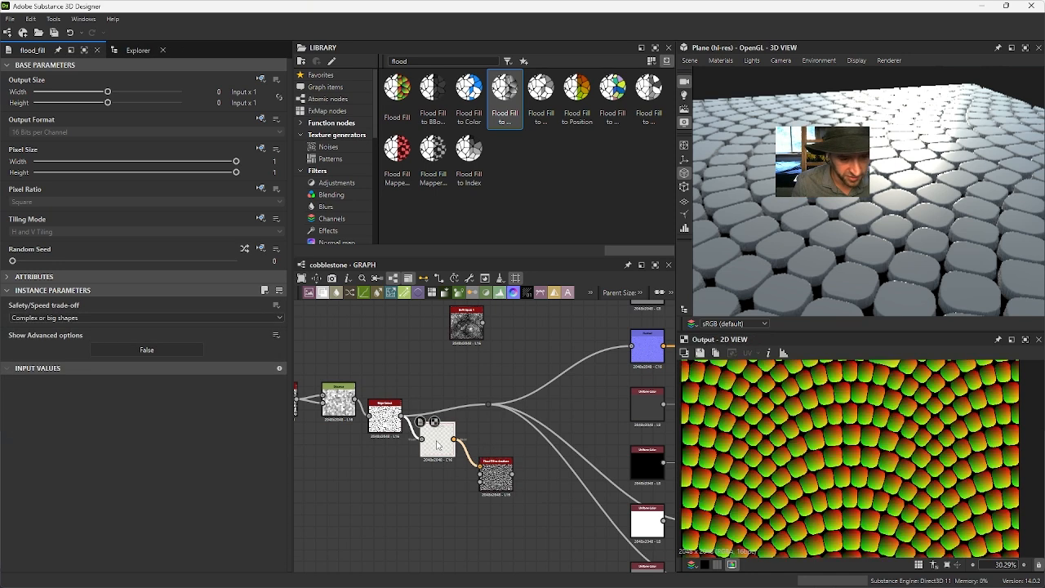
double_click(499, 481)
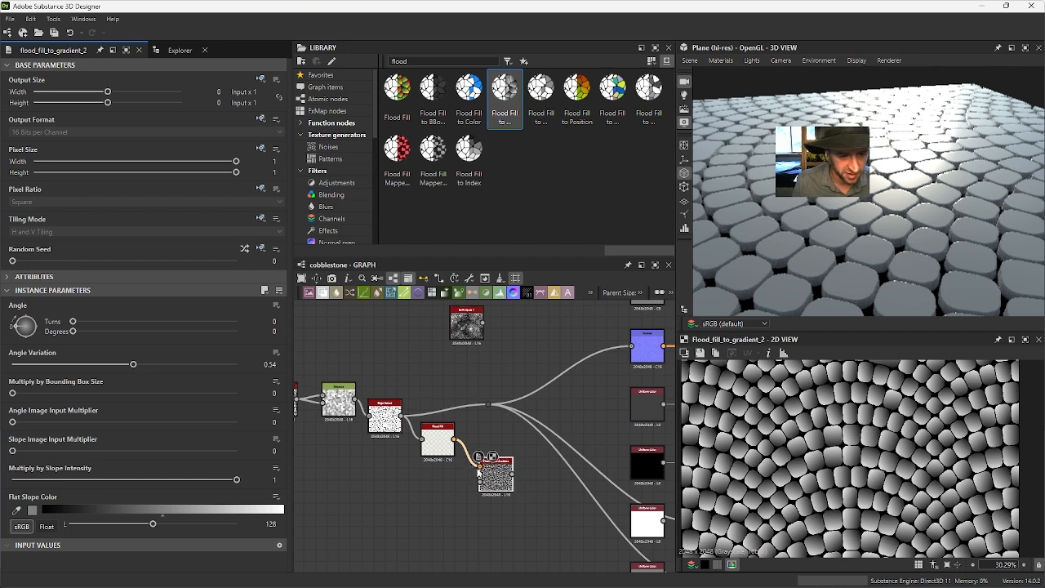
Step: Check Flood Fill to Gradient's inputs, and add a Slope Blur Grayscale node above it in the graph
scroll(478, 473, up, 2)
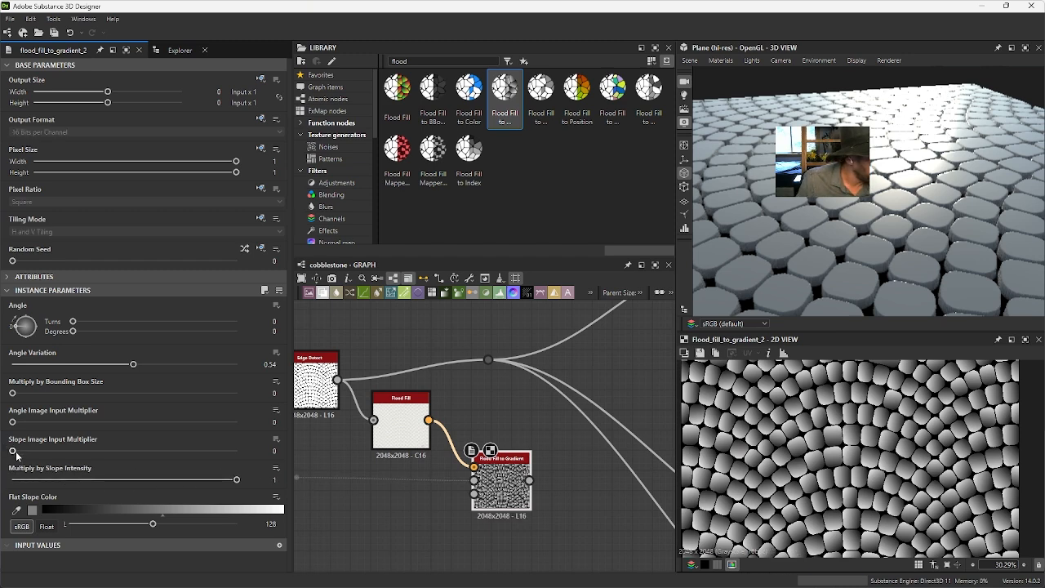
scroll(497, 483, up, 3)
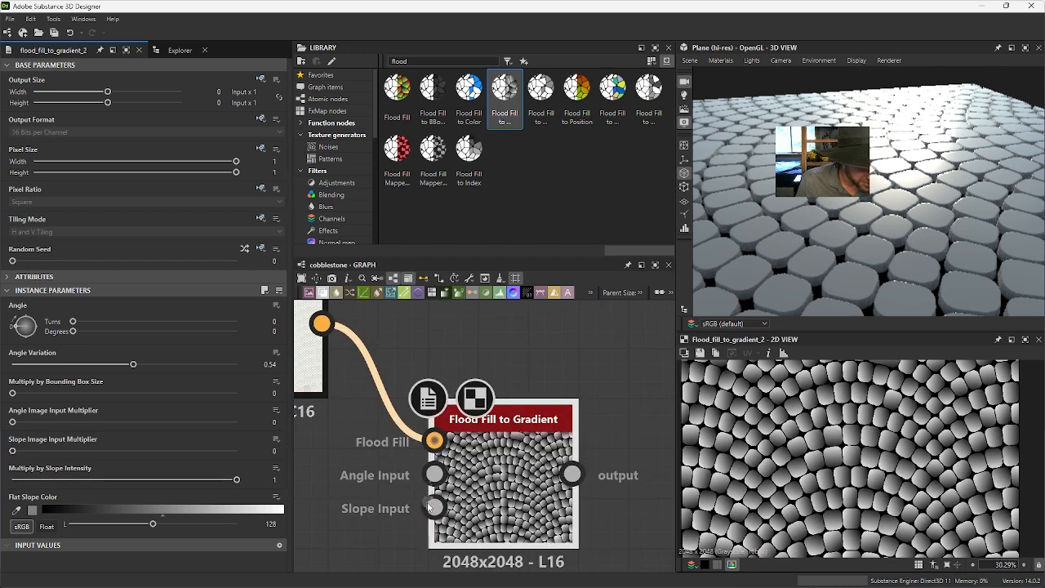
scroll(429, 506, down, 3)
drag(472, 475, 421, 487)
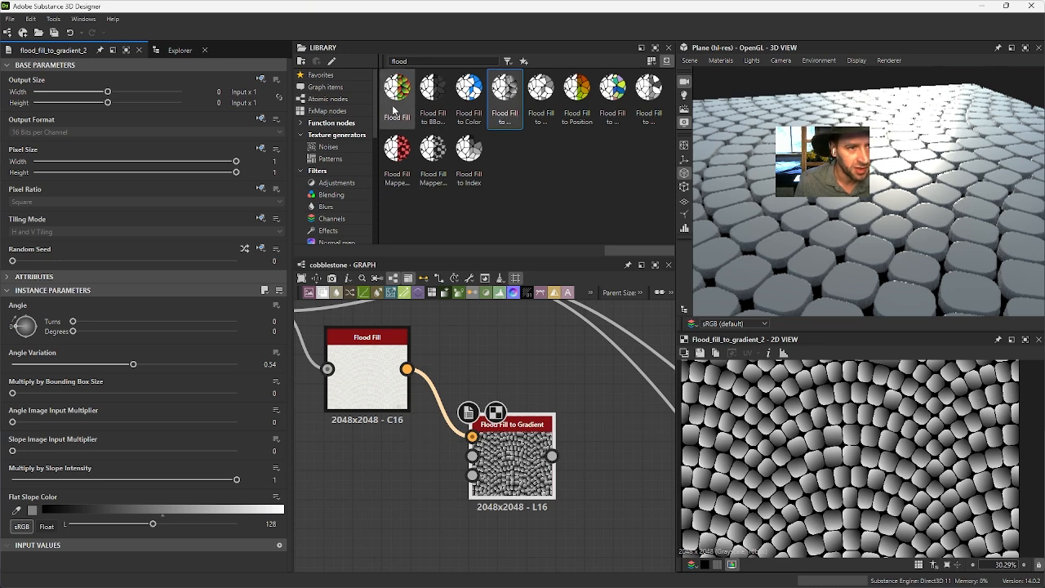
double_click(416, 60)
text(slop)
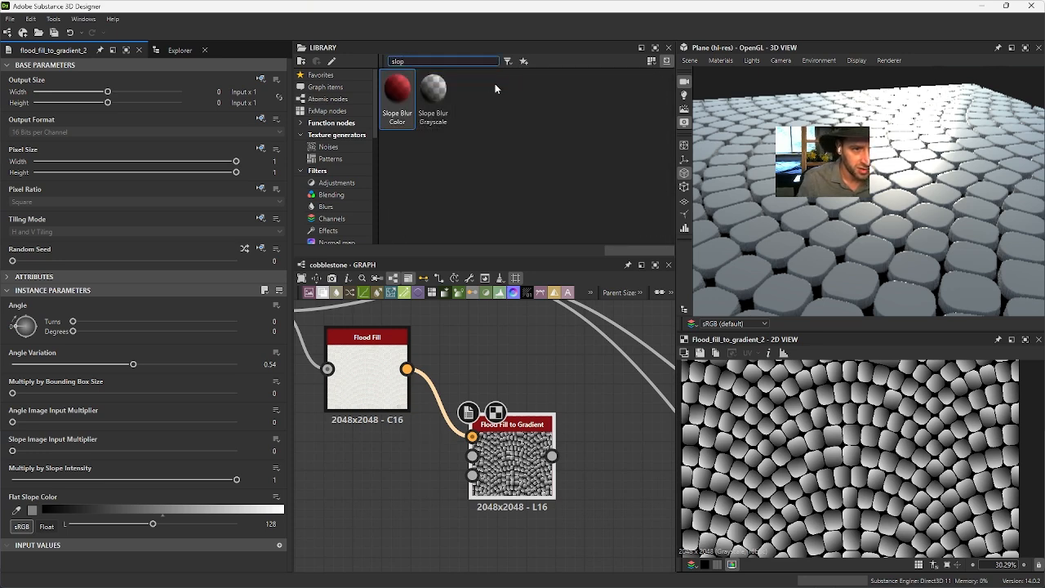
drag(433, 94, 484, 320)
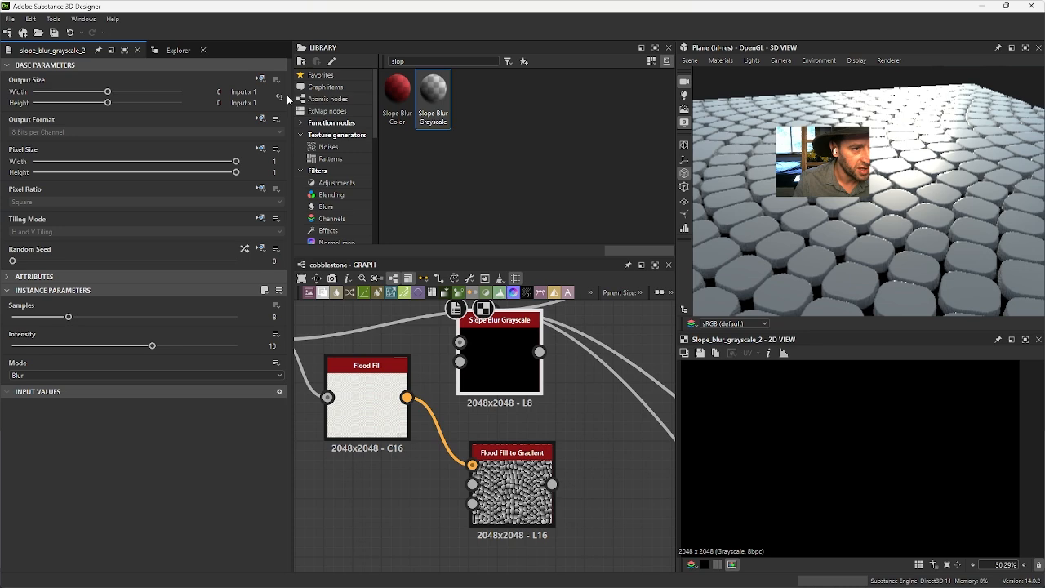
Step: Connect BnW Spots 1 to Flood Fill to Gradient's Slope Input and set Slope Image Input Multiplier to 0.55
click(329, 146)
scroll(490, 365, down, 6)
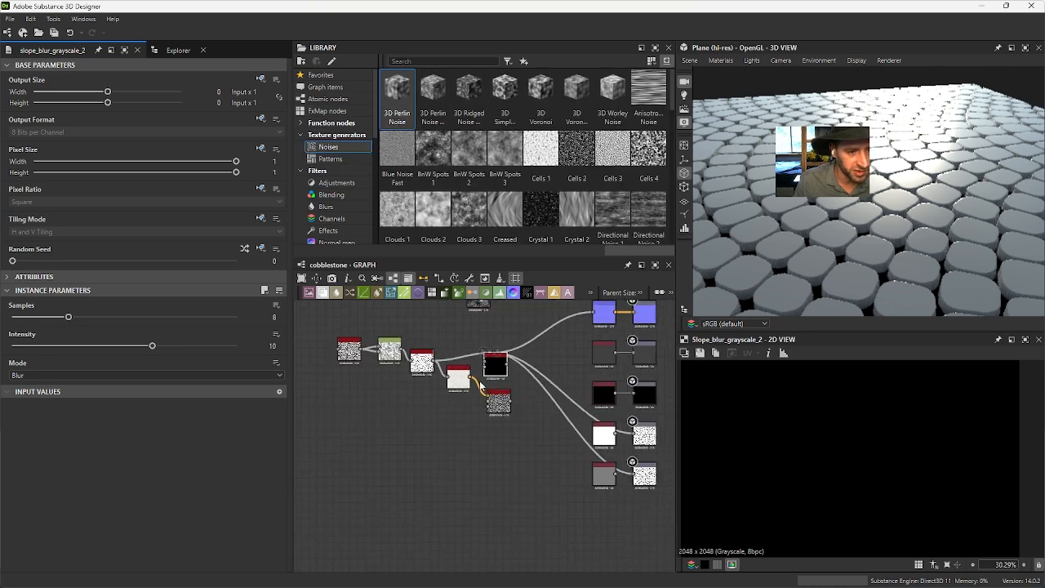
scroll(471, 365, down, 3)
scroll(441, 472, up, 5)
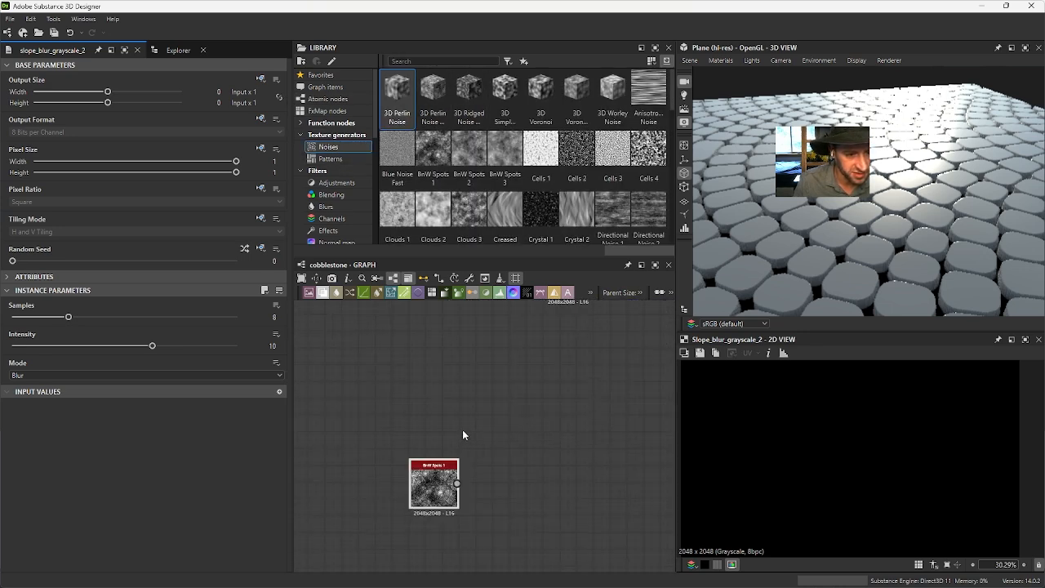
drag(427, 480, 516, 397)
scroll(397, 449, up, 4)
double_click(594, 391)
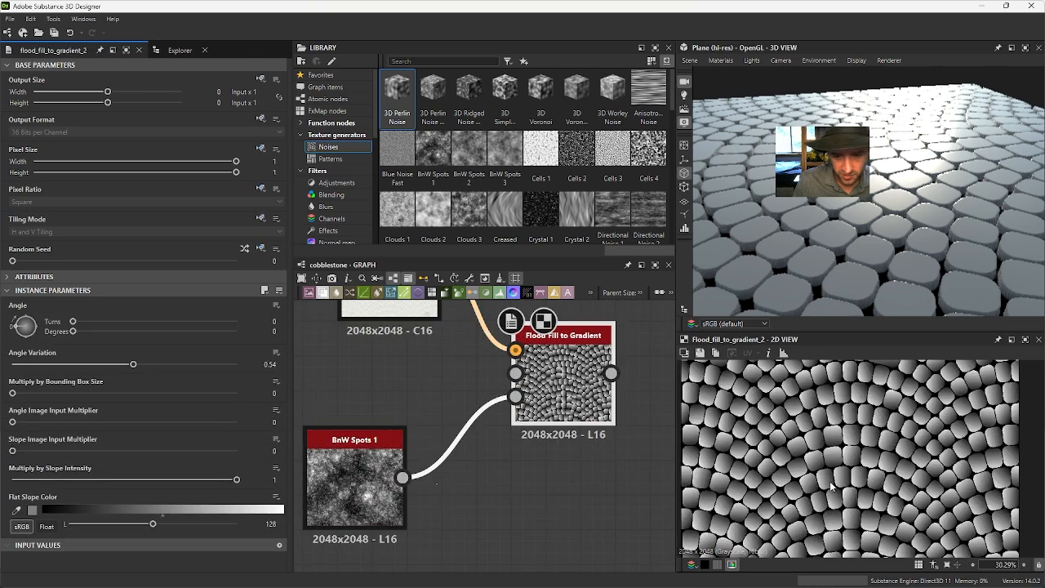
drag(11, 451, 137, 465)
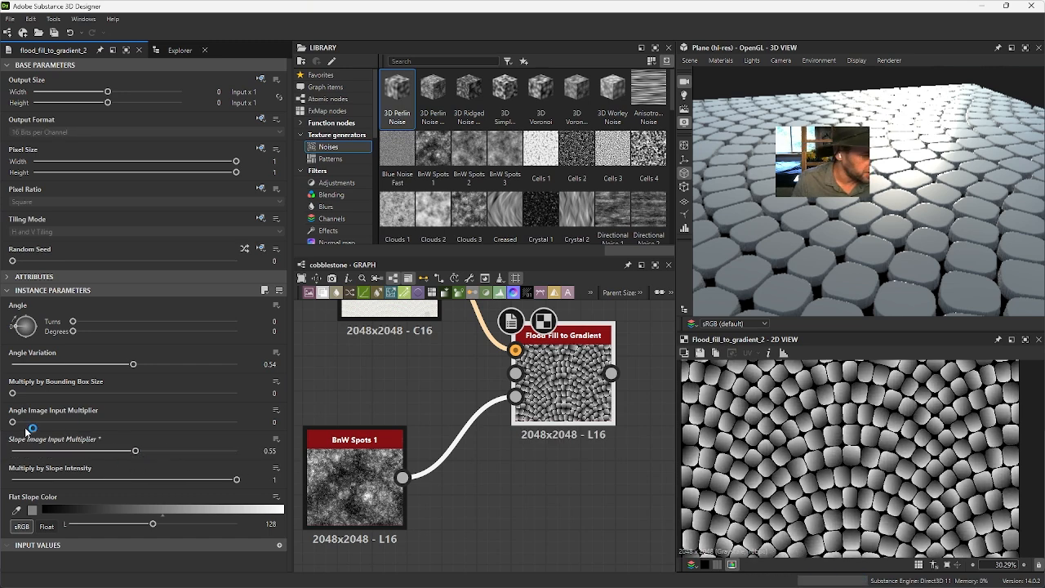
Step: Move the Slope Blur Grayscale node into the empty graph area above the dot node
middle_drag(491, 431, 371, 531)
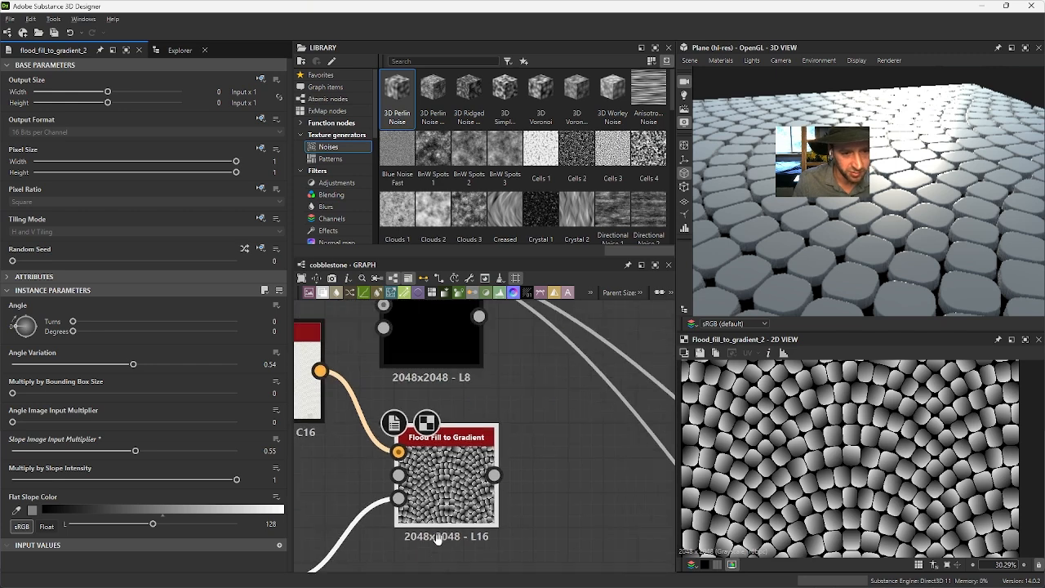
scroll(370, 532, down, 3)
middle_drag(390, 315, 391, 414)
drag(397, 430, 380, 378)
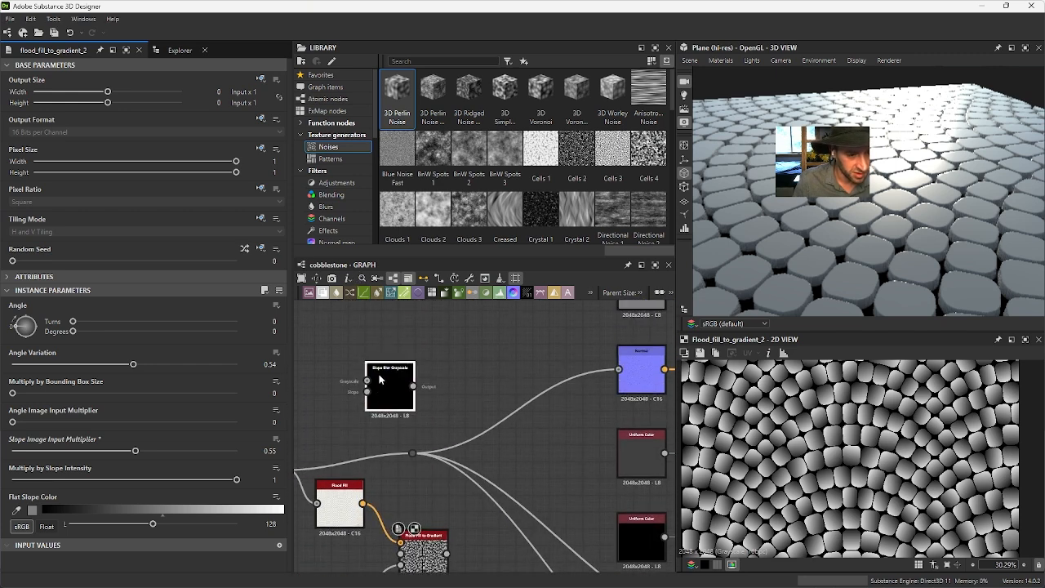
Step: Move the dot node to the right of Flood Fill to Gradient and connect that node's output to it
drag(414, 456, 532, 518)
middle_drag(457, 547, 439, 461)
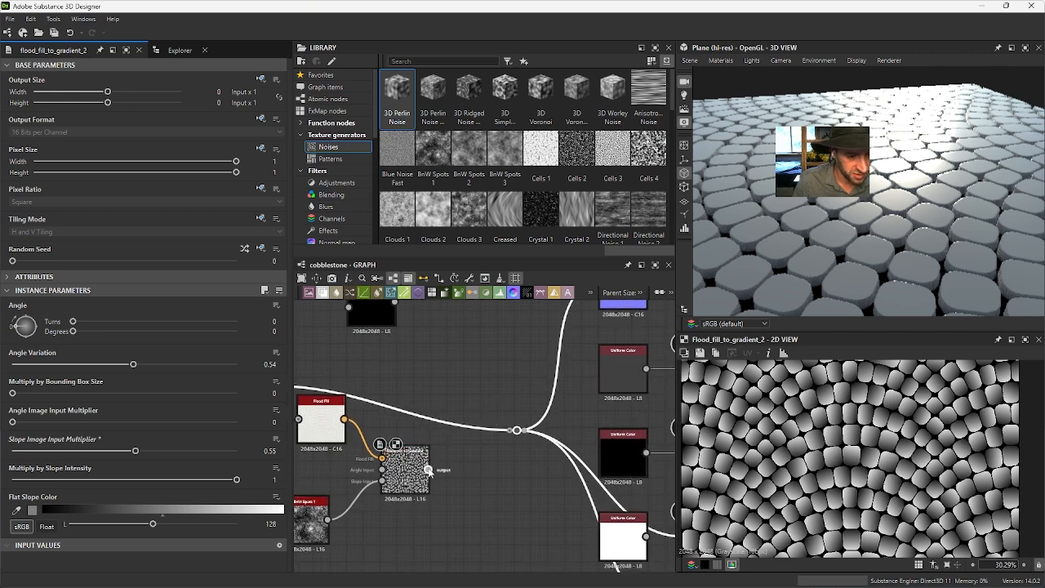
click(514, 431)
mouse_move(931, 186)
mouse_down()
mouse_move(973, 207)
mouse_move(1018, 207)
mouse_move(877, 198)
mouse_move(786, 216)
mouse_move(749, 256)
mouse_move(869, 199)
mouse_move(991, 199)
mouse_move(974, 201)
mouse_up()
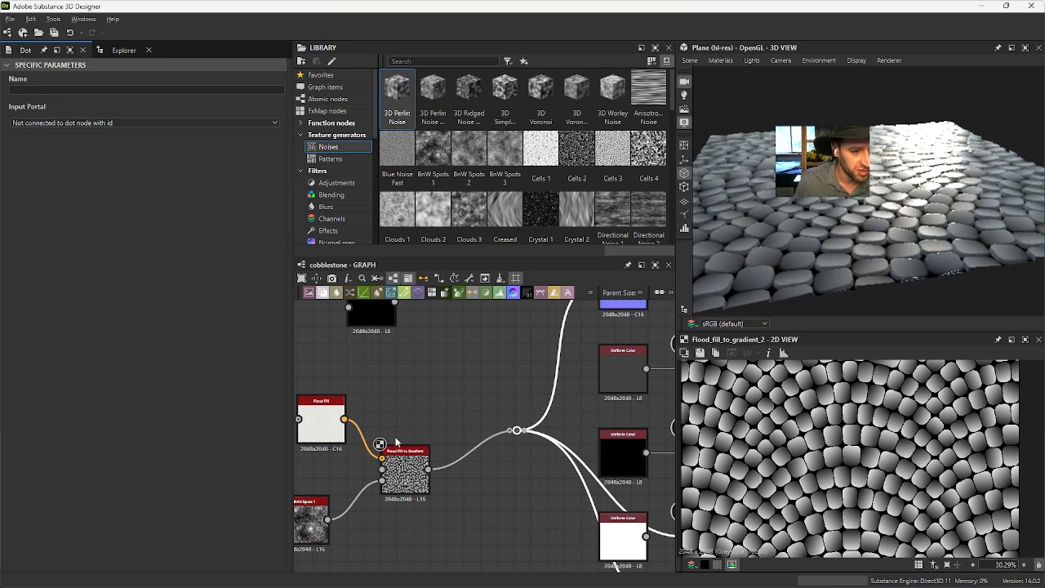
Step: Search the library for Levels and add the node to the graph after Flood Fill to Gradient
middle_drag(411, 493, 462, 435)
click(462, 435)
middle_drag(480, 360, 469, 373)
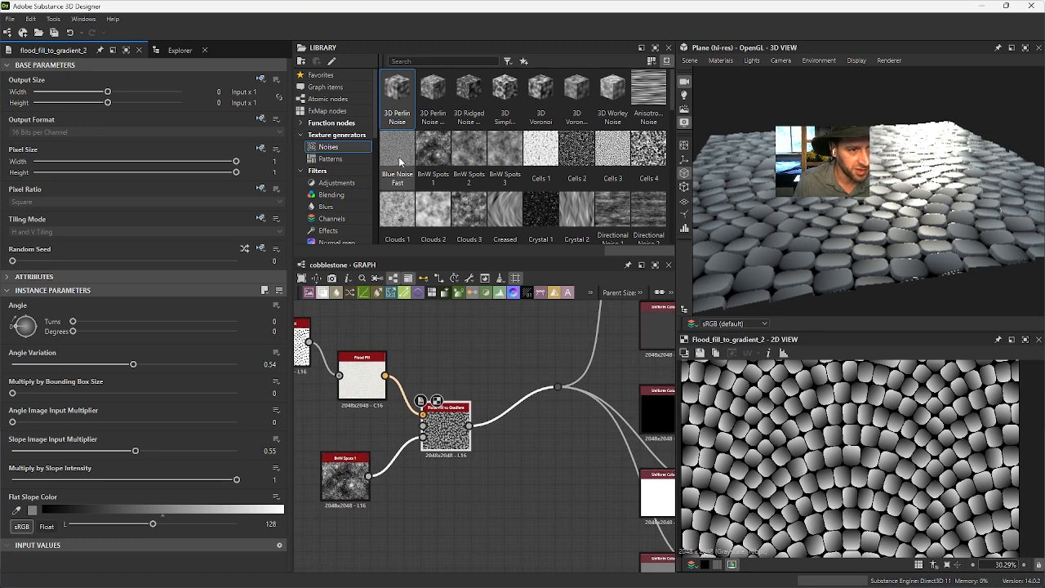
text(b)
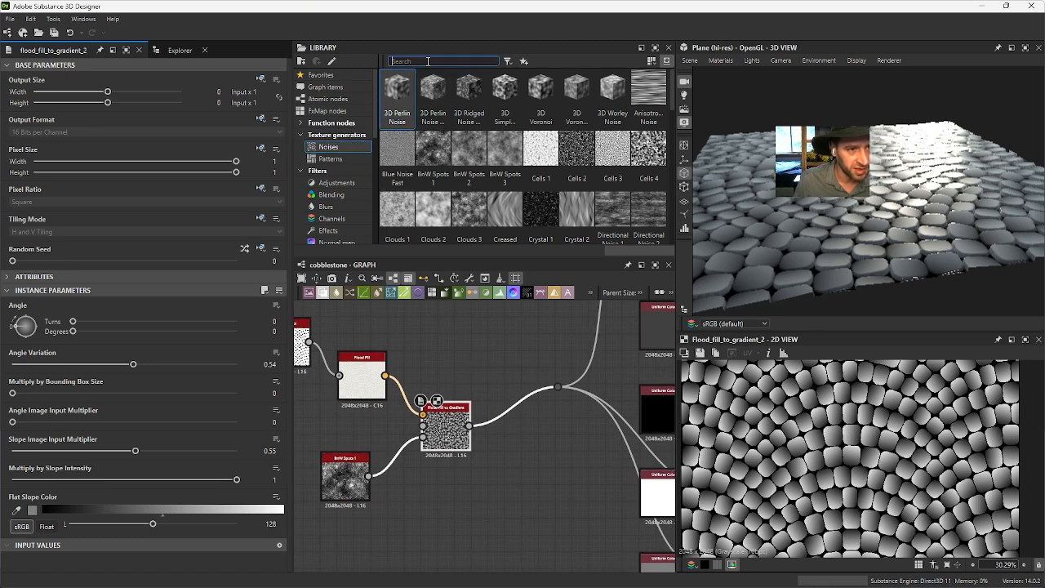
text(ev)
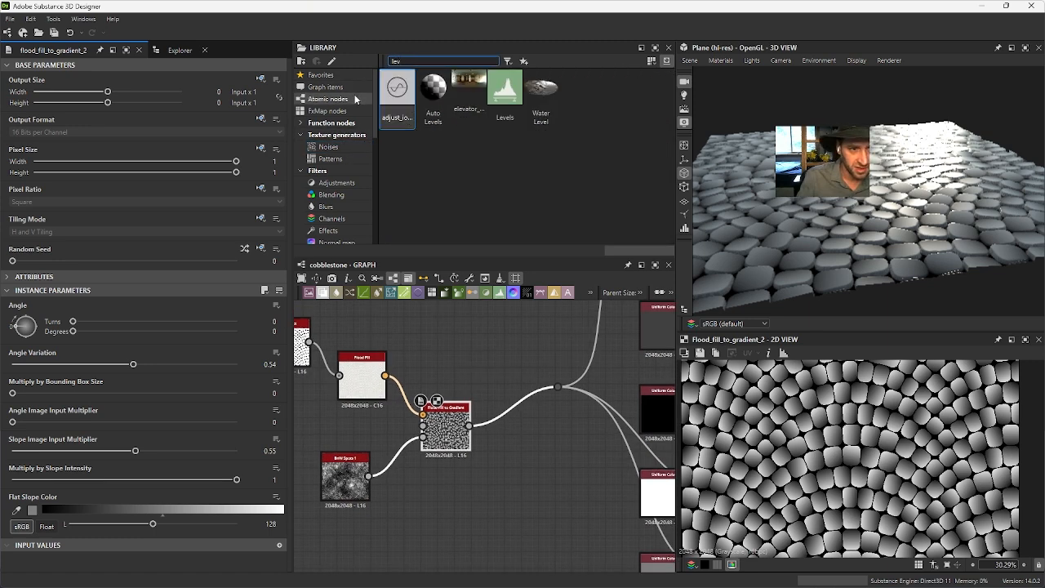
drag(505, 92, 508, 439)
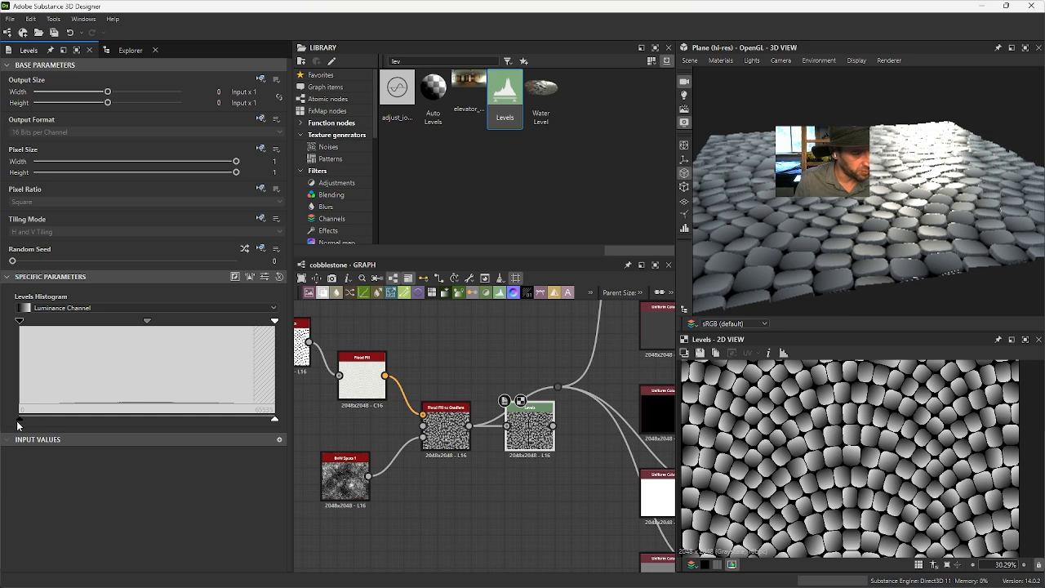
Step: Narrow the Levels output range to mid-greys and route Levels between Flood Fill to Gradient and the dot node
drag(18, 421, 105, 422)
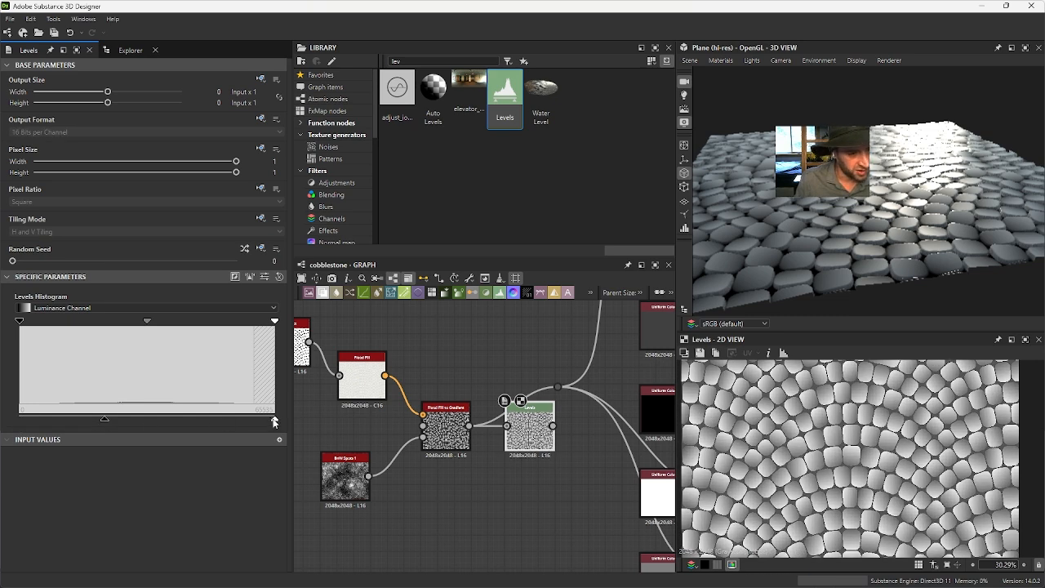
drag(274, 421, 160, 426)
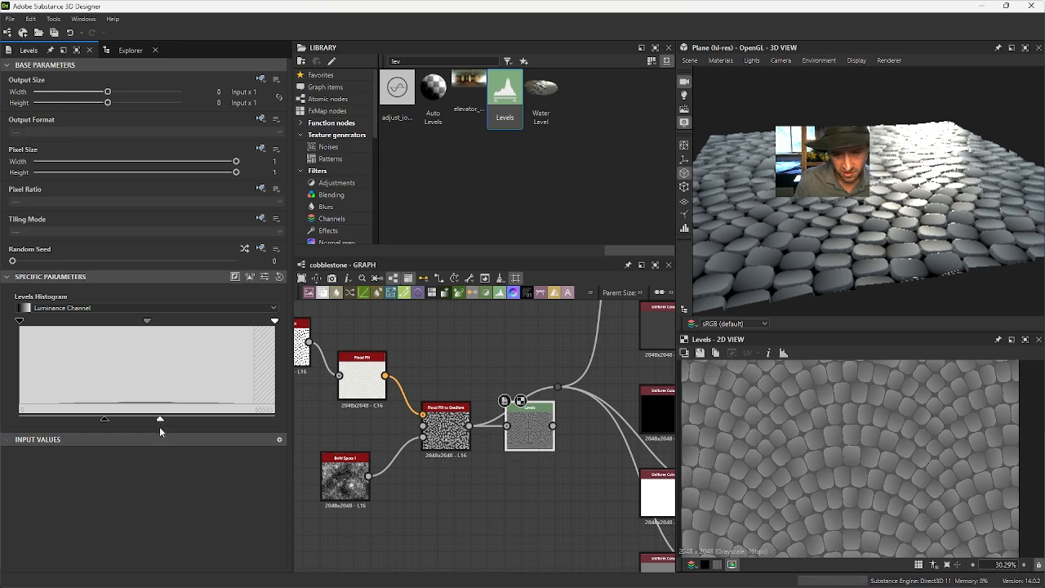
middle_drag(524, 439, 505, 462)
drag(505, 463, 494, 378)
drag(535, 412, 539, 410)
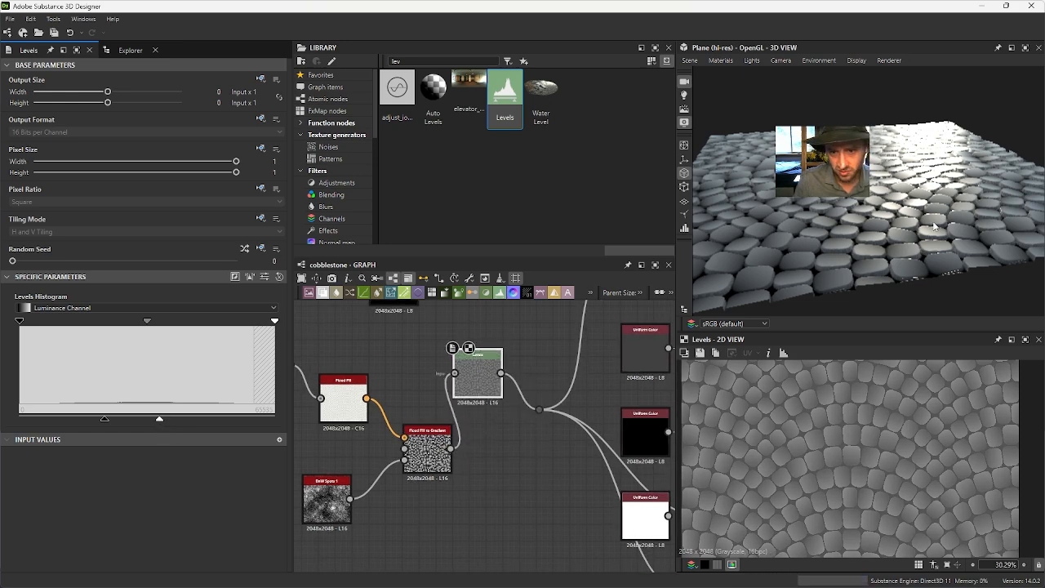
drag(984, 203, 950, 285)
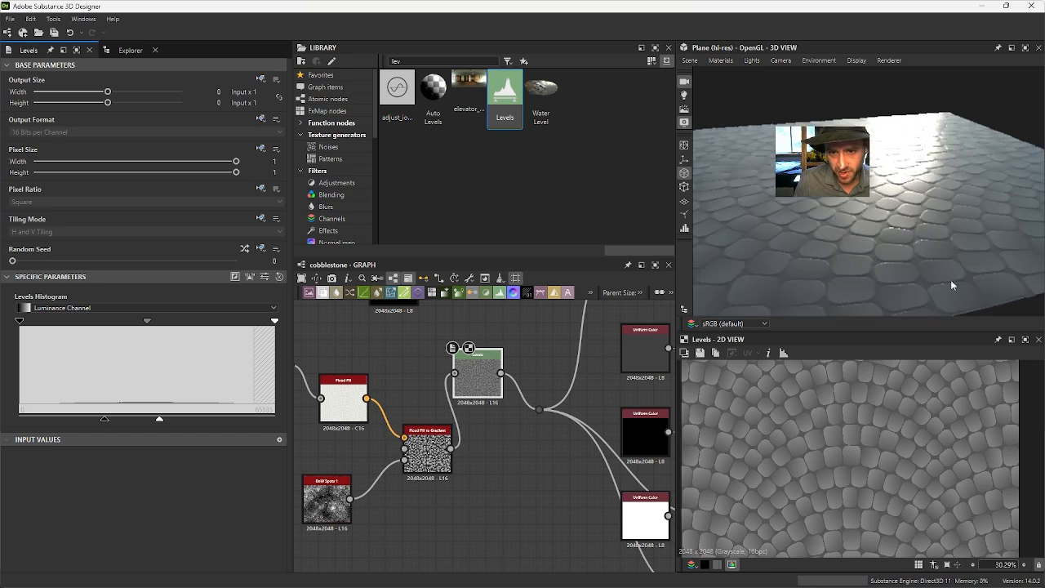
Step: Widen the Levels output range with a darker black point and slightly brighter white point, checking the plane in 3D
drag(20, 419, 55, 421)
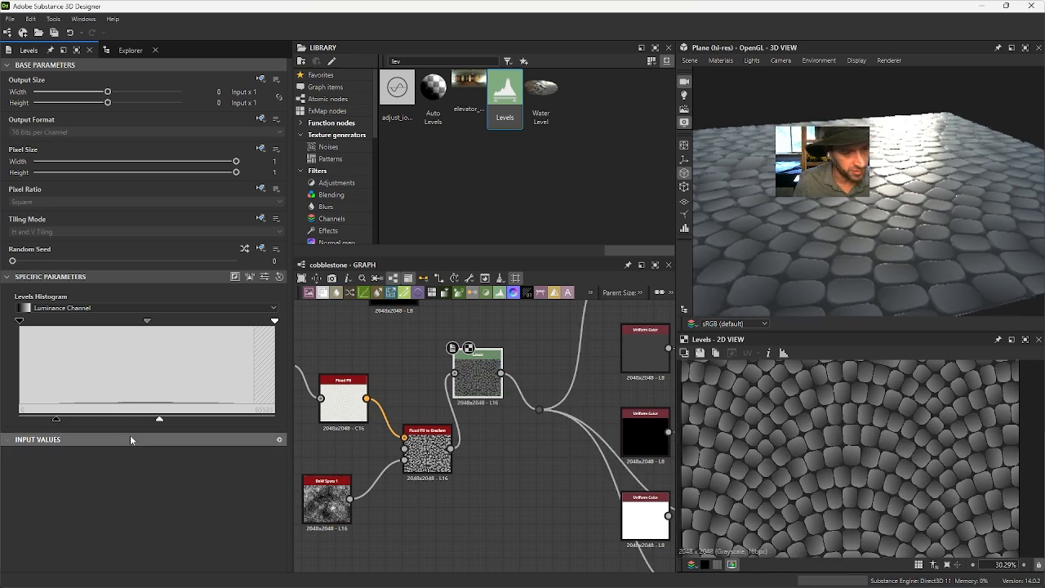
drag(160, 420, 169, 423)
drag(939, 214, 1038, 208)
scroll(914, 216, down, 3)
scroll(907, 200, up, 5)
drag(890, 200, 899, 228)
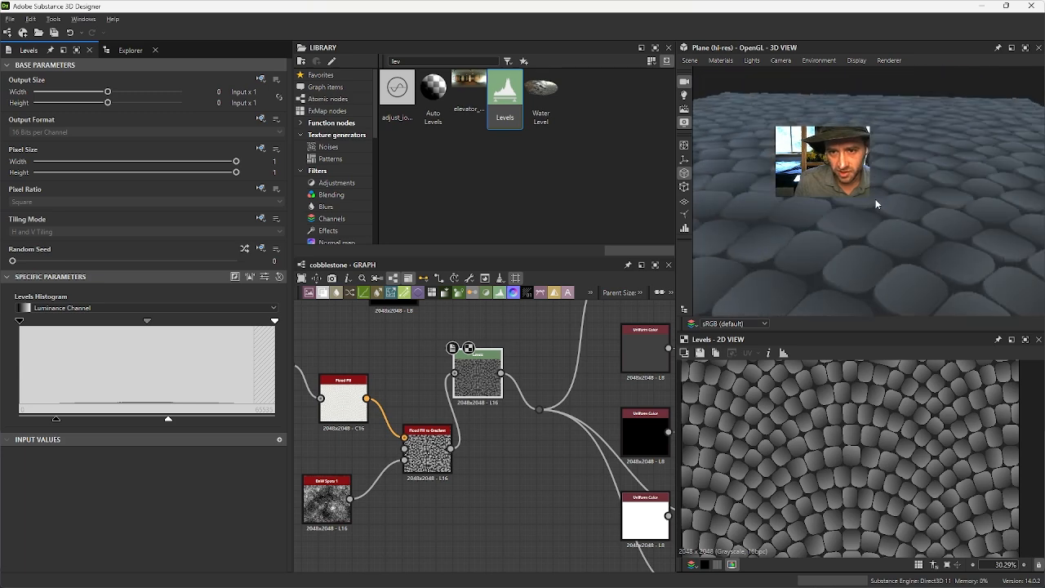
scroll(899, 229, down, 2)
Step: Add a second dot node below the first, fed by Levels, and connect its output to Ambient Occlusion
middle_drag(430, 472, 364, 467)
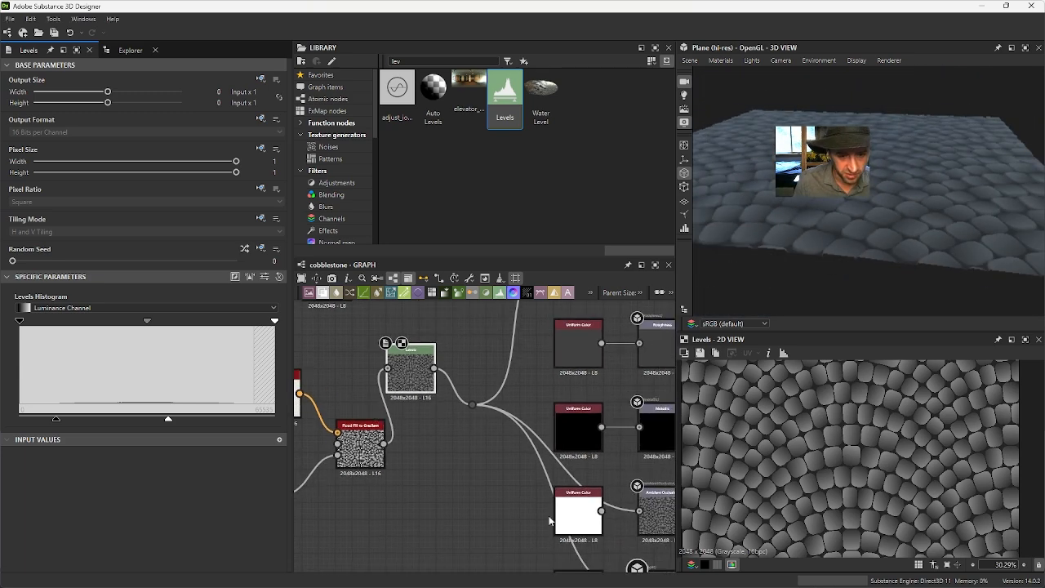
middle_drag(625, 506, 585, 480)
click(625, 491)
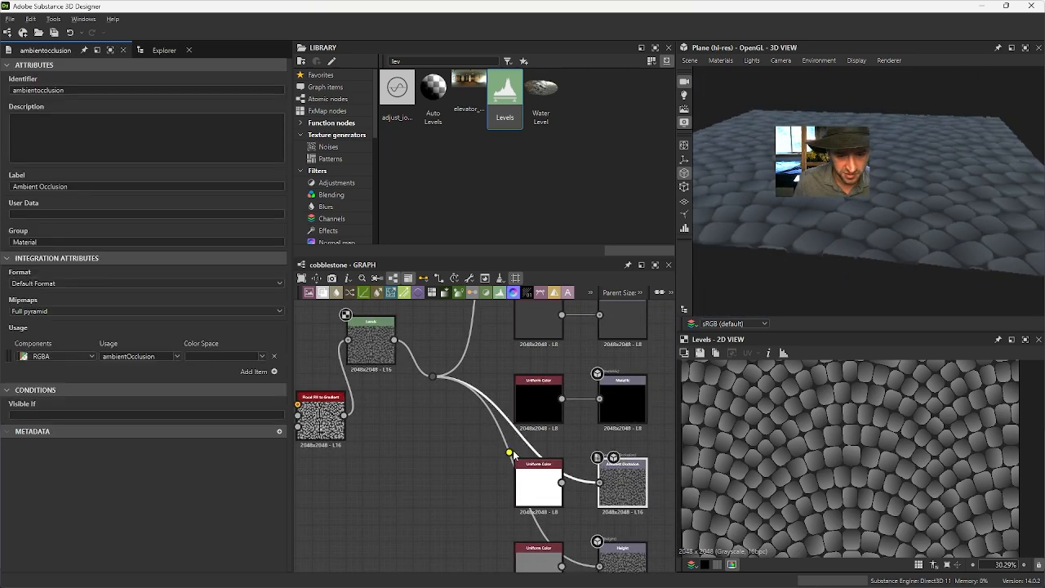
middle_drag(421, 440, 516, 473)
scroll(418, 452, up, 4)
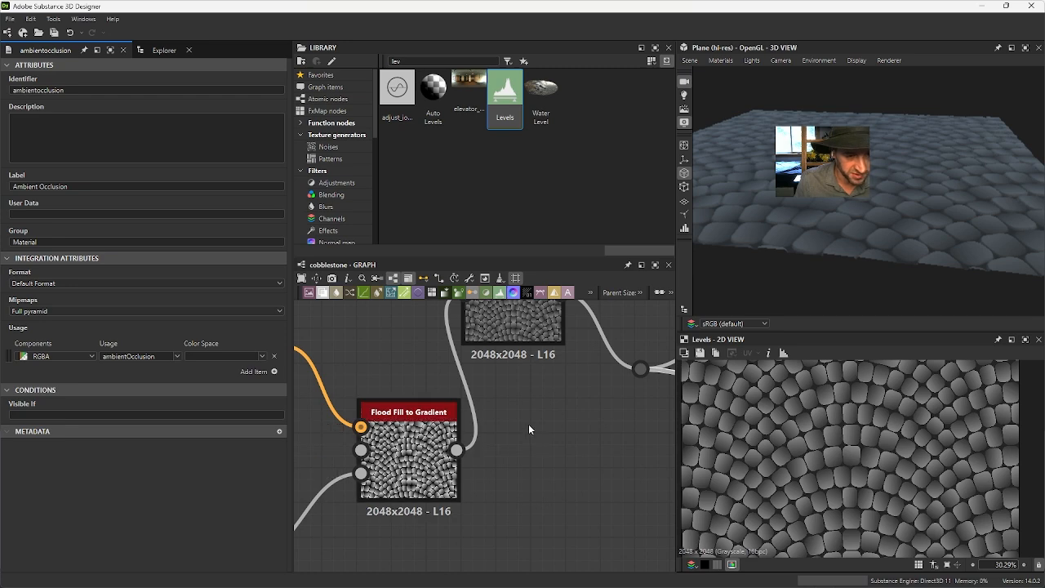
scroll(529, 431, down, 3)
middle_drag(498, 433, 427, 471)
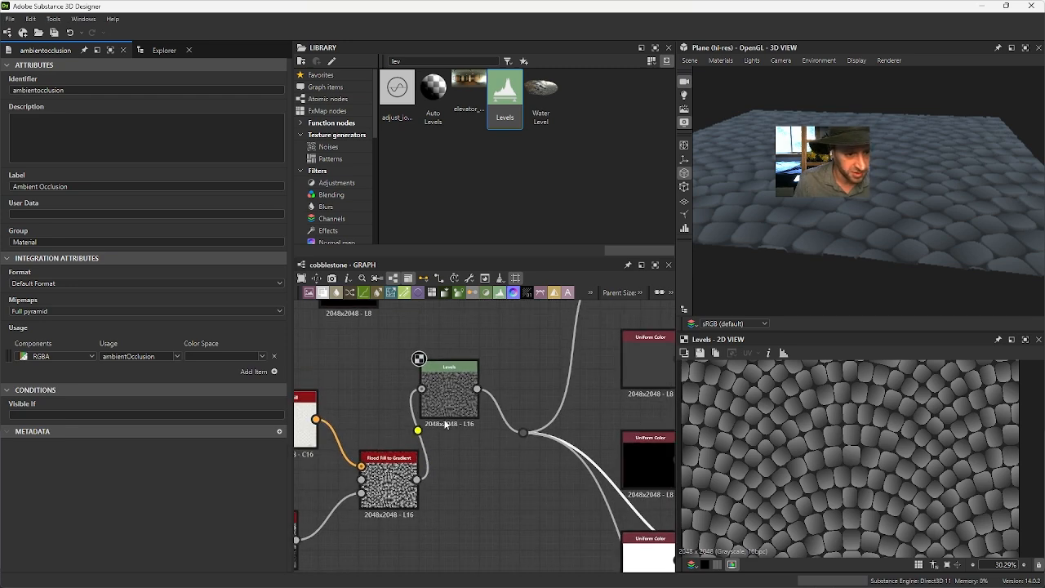
click(516, 433)
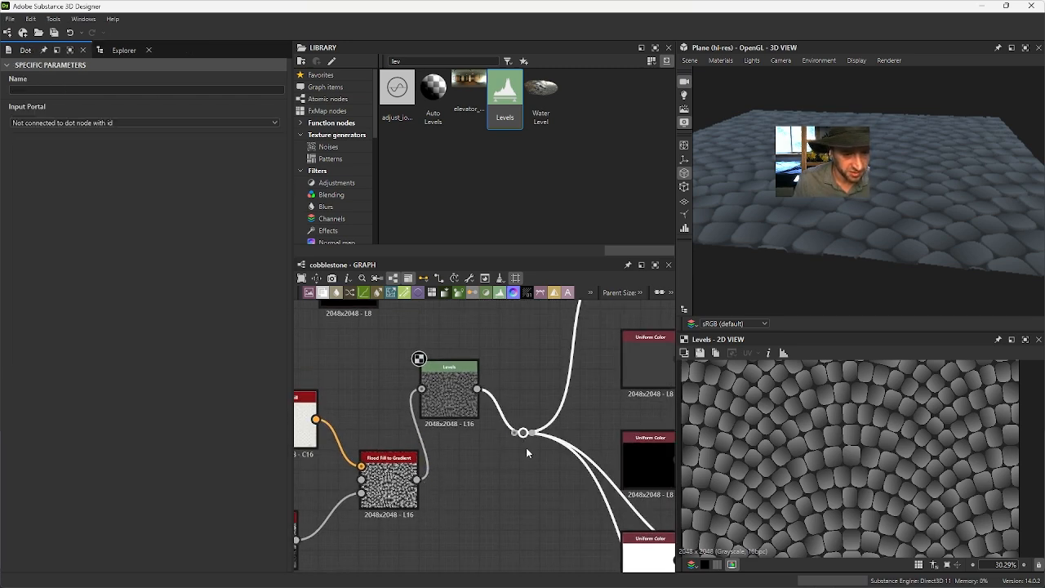
drag(515, 434, 525, 518)
middle_drag(538, 516, 443, 415)
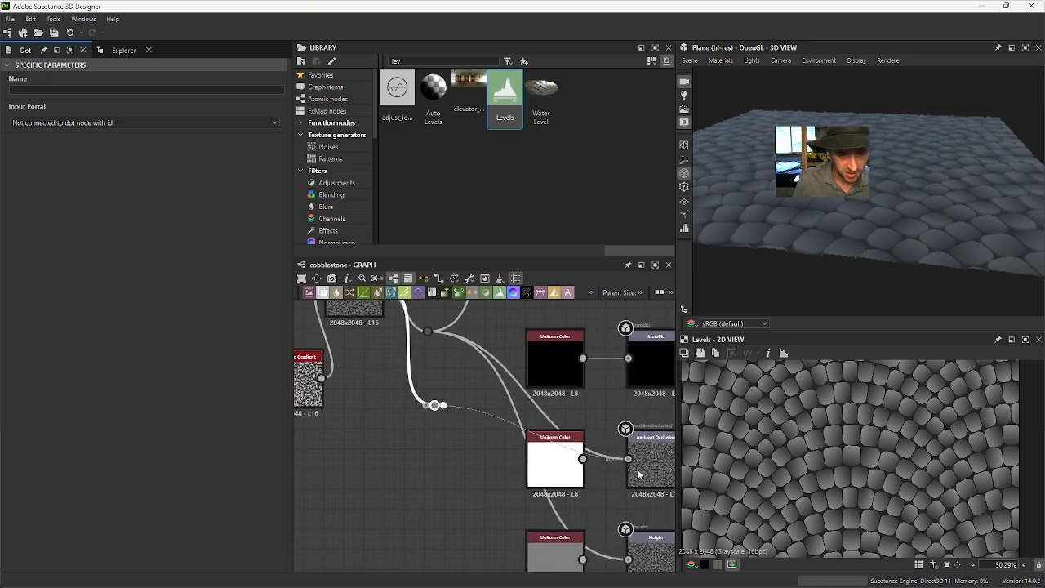
Step: Move Edge Detect up in the graph and connect its output to the dot node feeding Ambient Occlusion
middle_drag(321, 400, 457, 426)
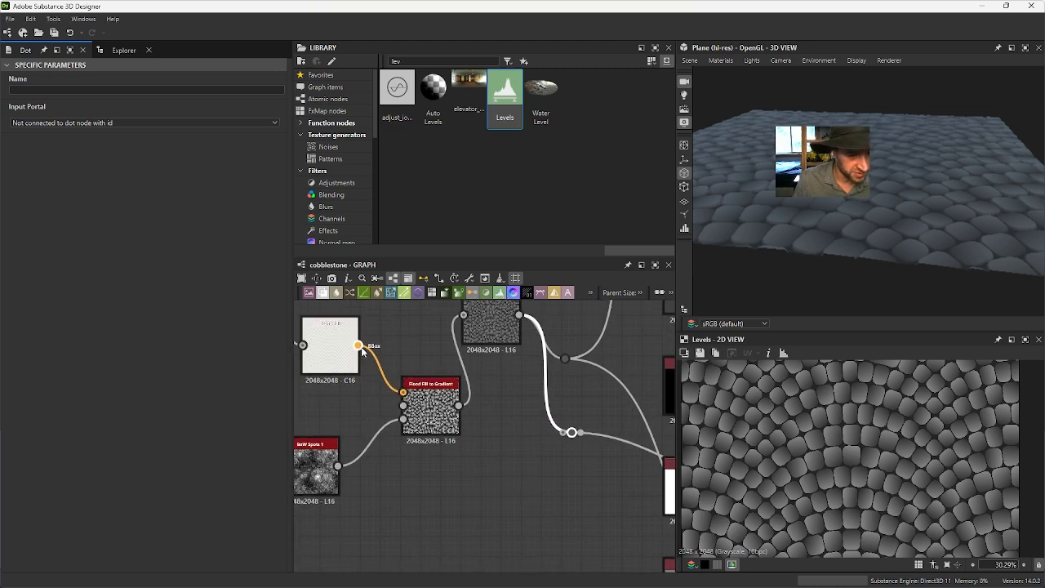
middle_drag(391, 354, 460, 451)
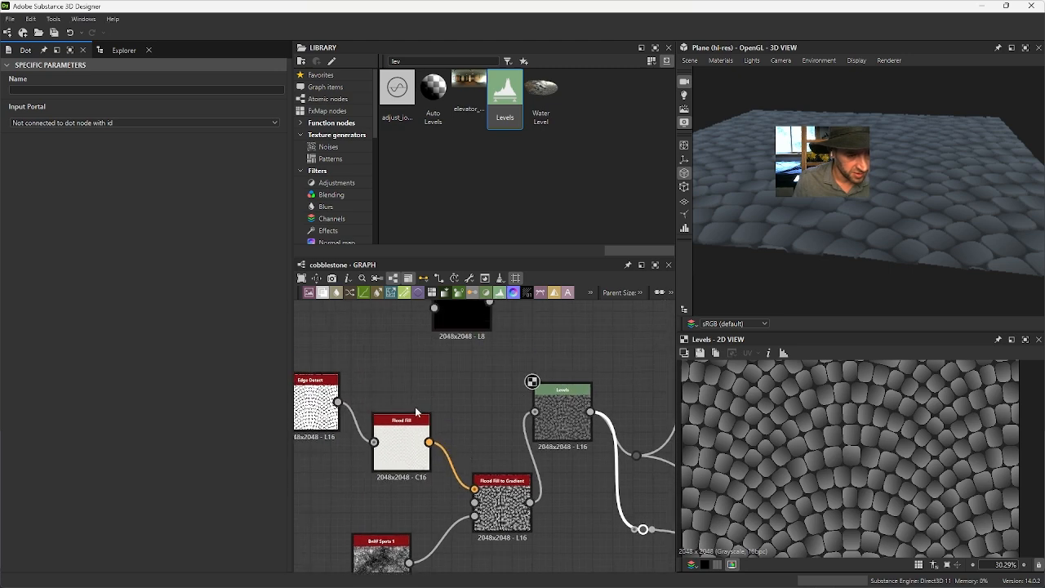
scroll(417, 410, down, 2)
click(347, 405)
drag(347, 405, 358, 360)
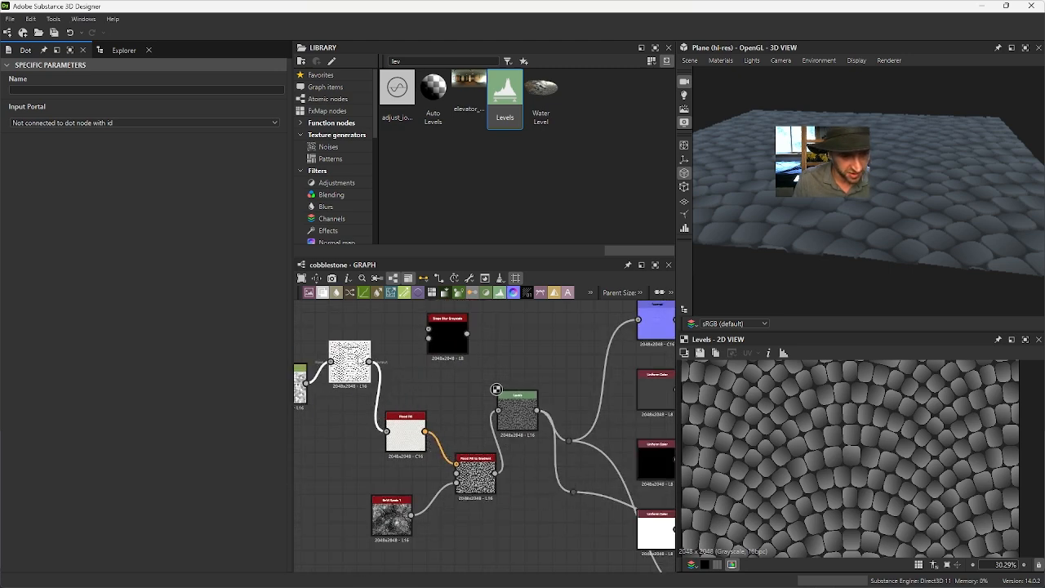
click(349, 362)
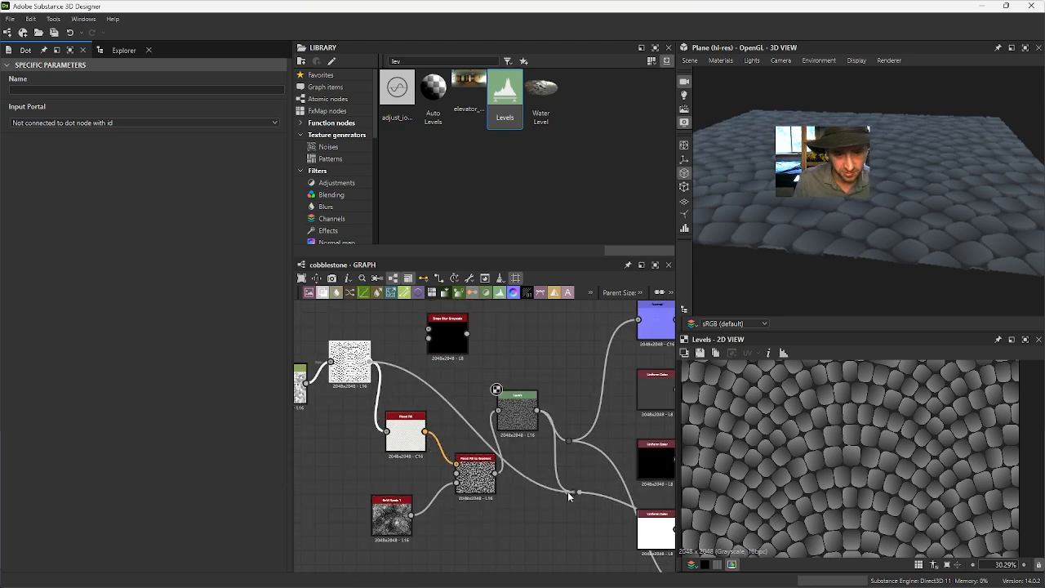
drag(858, 241, 866, 219)
Step: Delete the unconnected Slope Blur Grayscale node and add a fresh one from the library above Levels
middle_drag(452, 402, 443, 431)
drag(442, 357, 484, 341)
key(Delete)
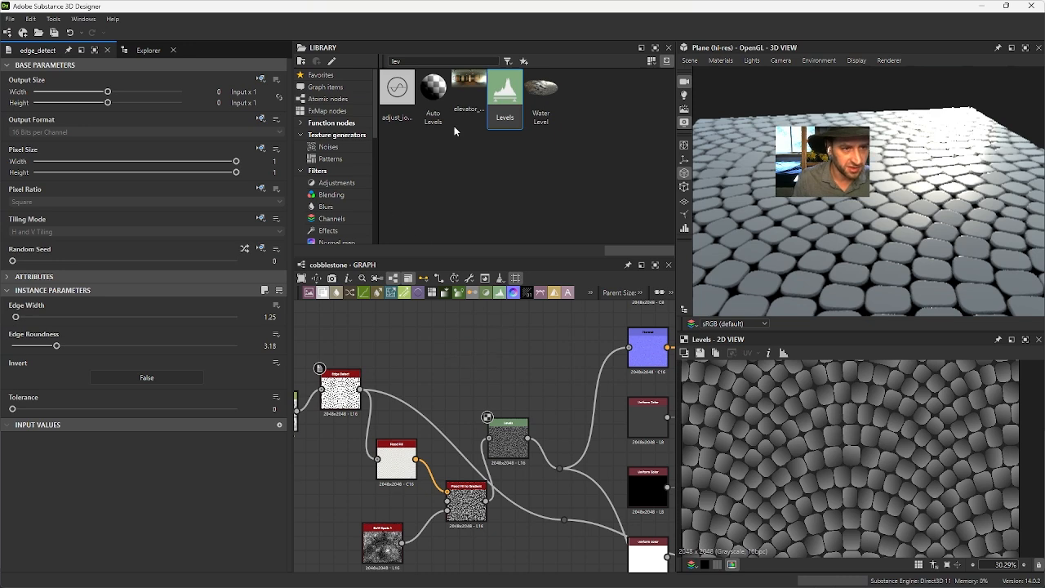
text(slop)
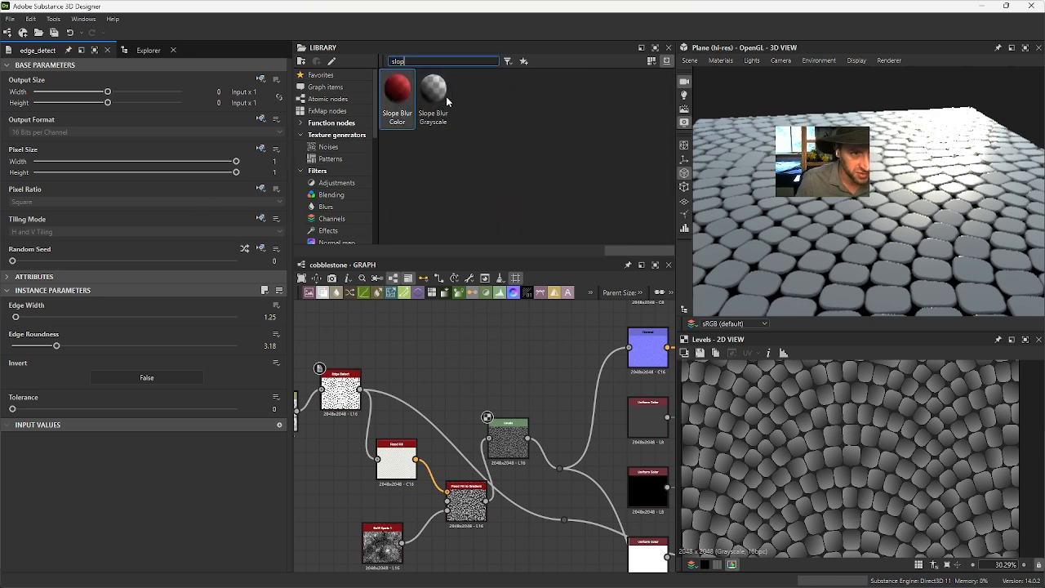
drag(433, 94, 516, 362)
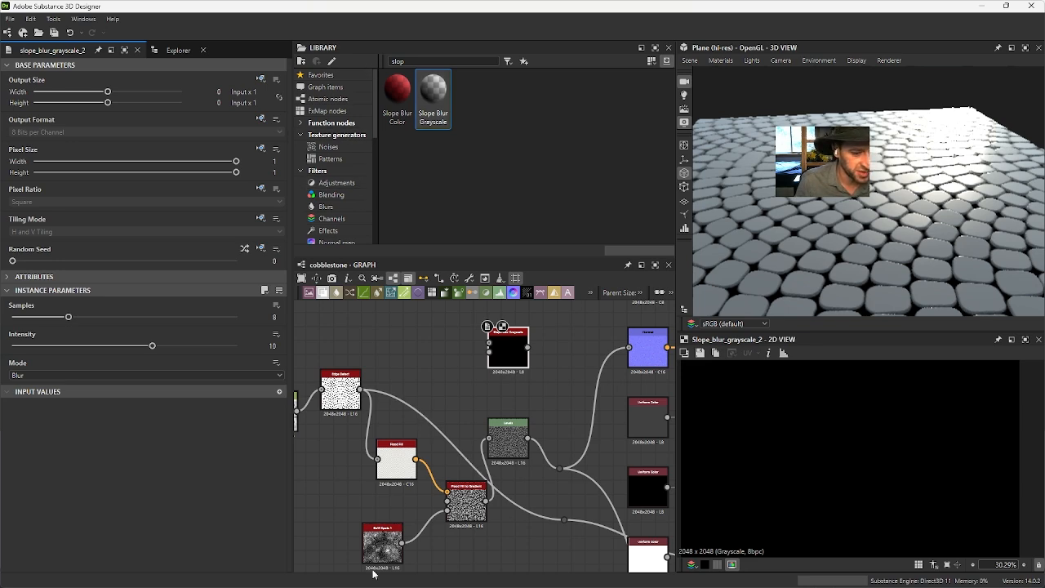
Step: Duplicate BnW Spots 1 into Slope Blur Grayscale's Slope input, and connect Levels to its Grayscale input
key(ctrl+c)
key(ctrl+v)
drag(388, 551, 444, 344)
scroll(441, 375, up, 5)
scroll(464, 321, down, 2)
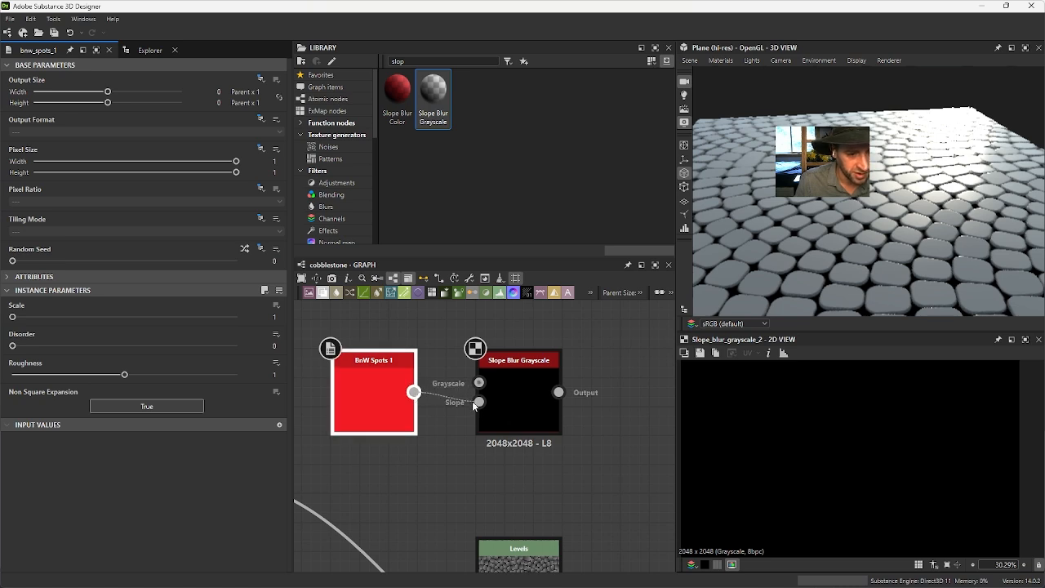
drag(478, 405, 479, 402)
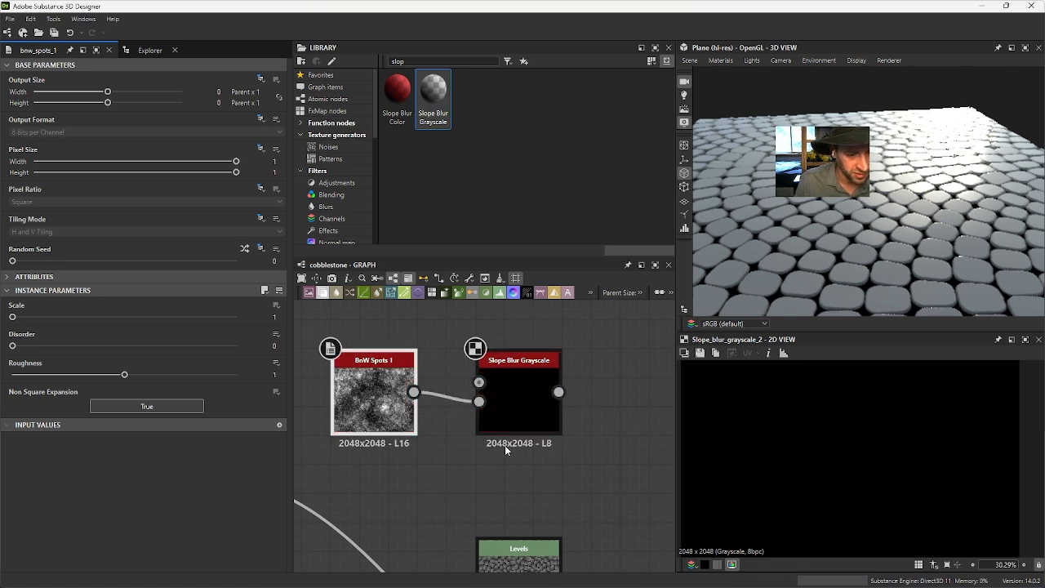
scroll(506, 443, down, 3)
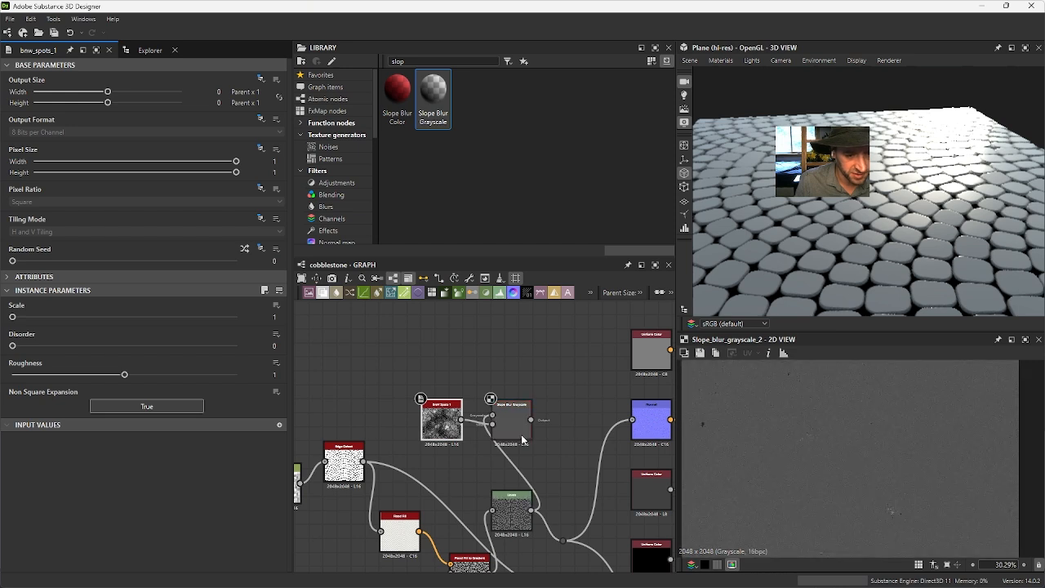
Step: Set Slope Blur Grayscale's Mode to Min and Intensity to 0.23, and open the parameters of its BnW Spots 1 input
click(519, 436)
scroll(900, 477, down, 2)
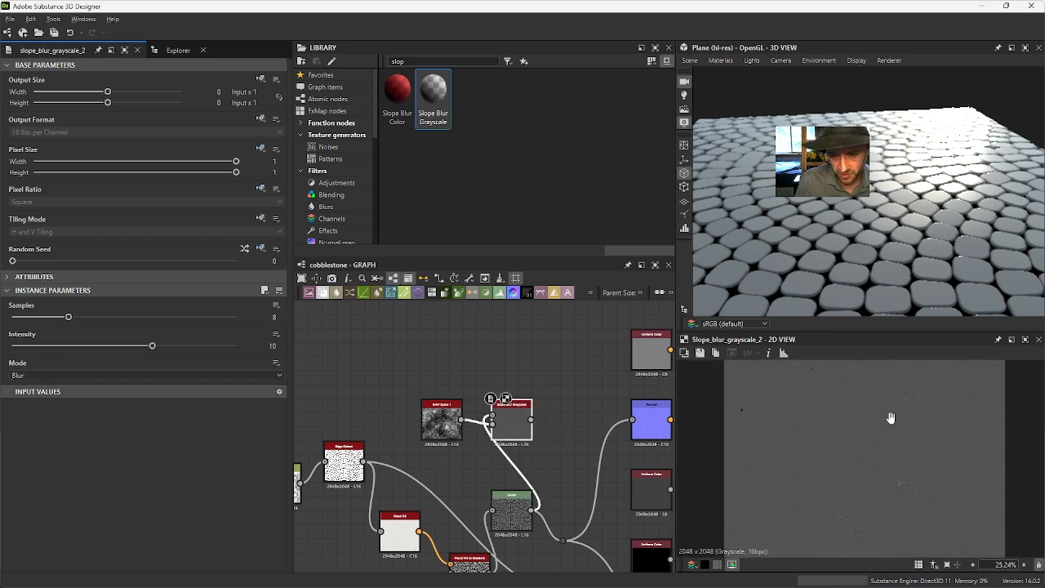
click(32, 374)
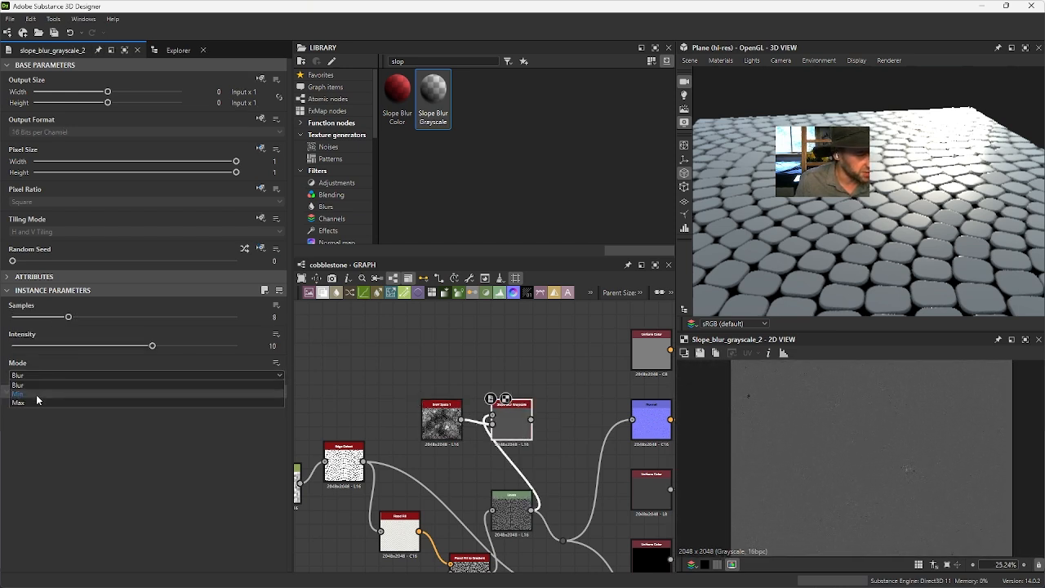
click(35, 384)
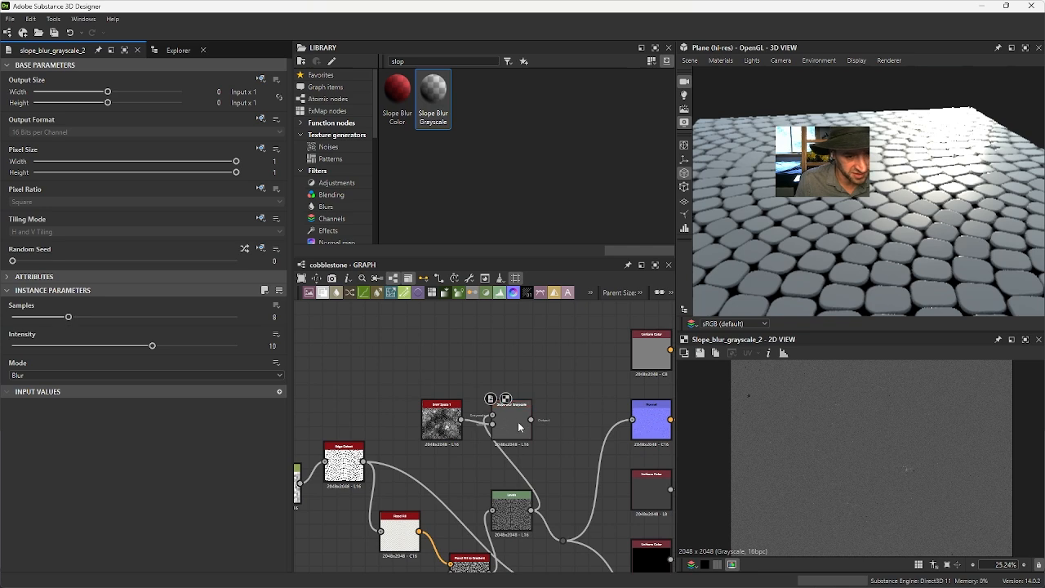
click(52, 373)
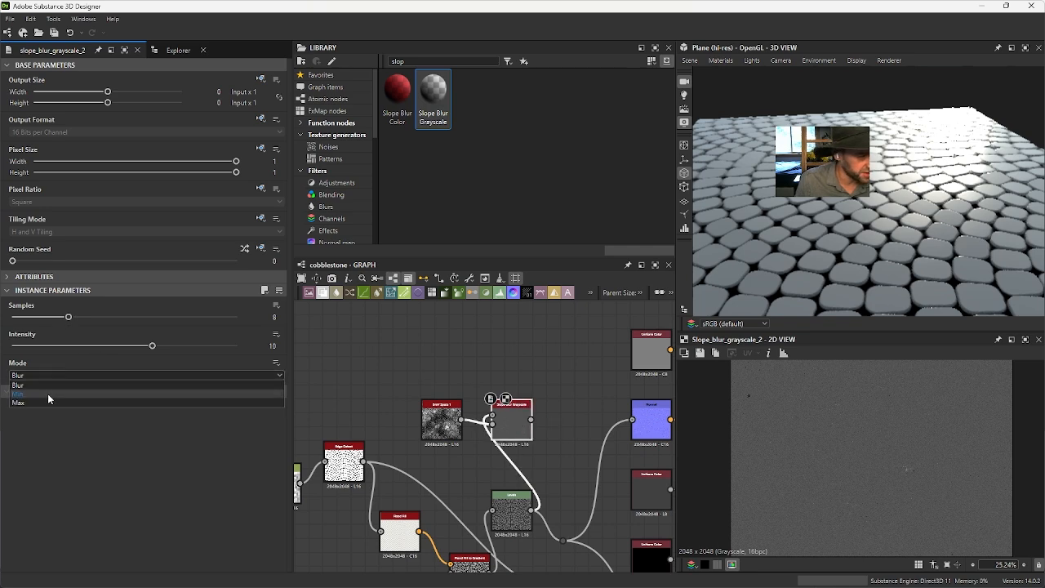
click(47, 394)
drag(157, 351, 15, 358)
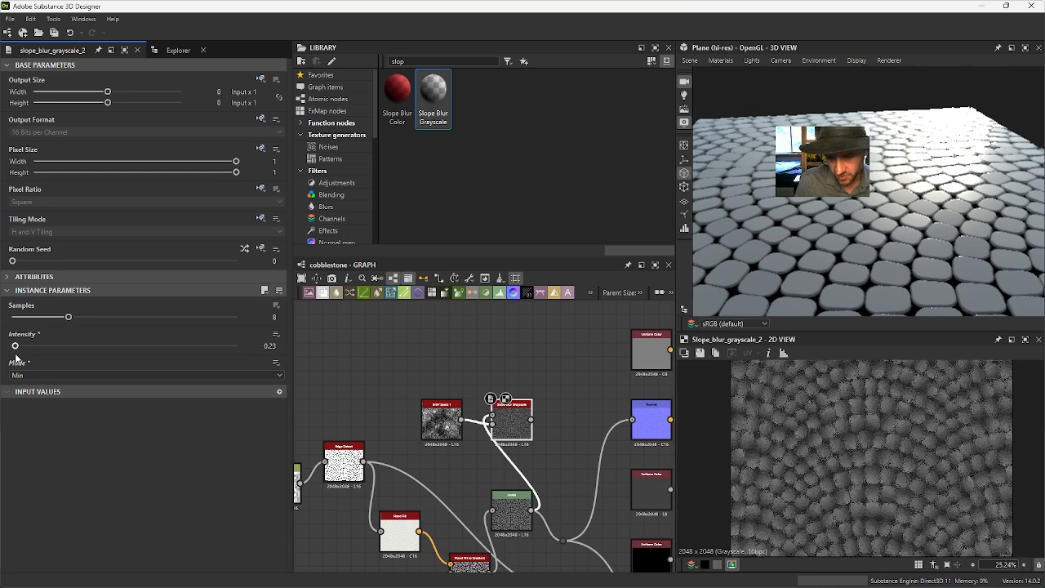
scroll(894, 481, up, 5)
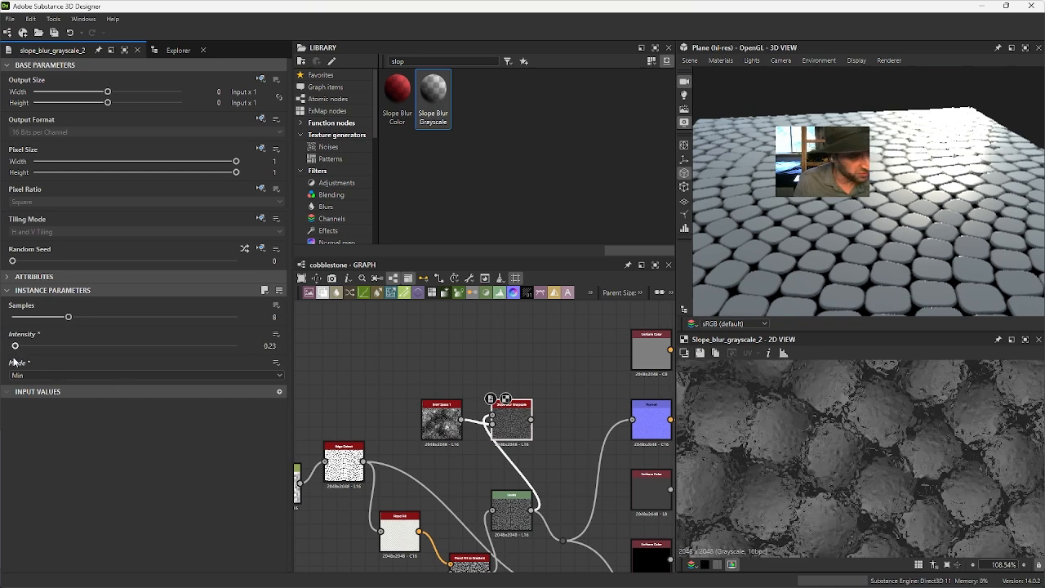
click(447, 424)
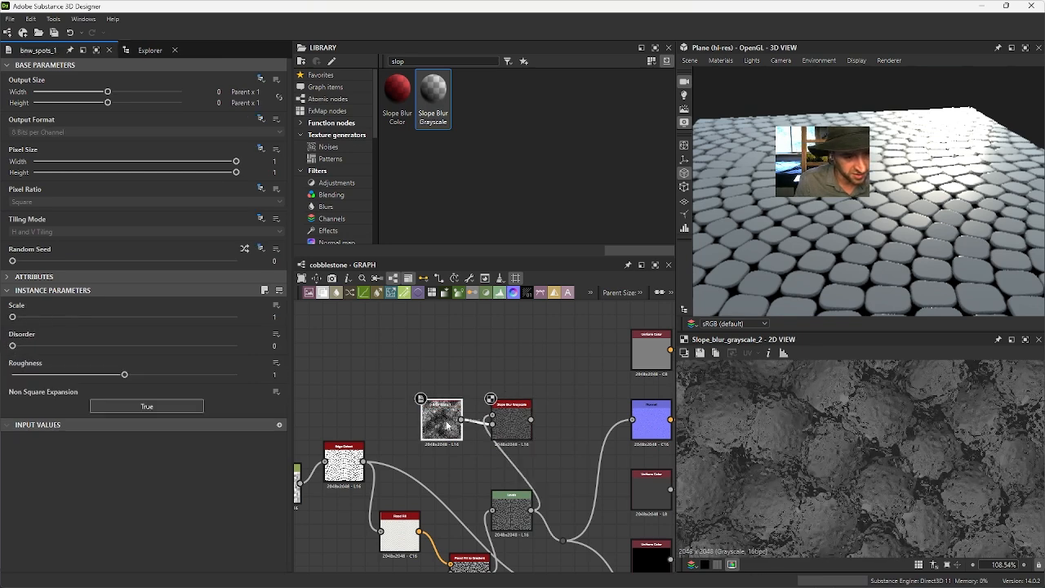
Step: Add a Crystal 1 noise to the graph and connect it to Slope Blur Grayscale's Slope input in place of BnW Spots 1
click(326, 148)
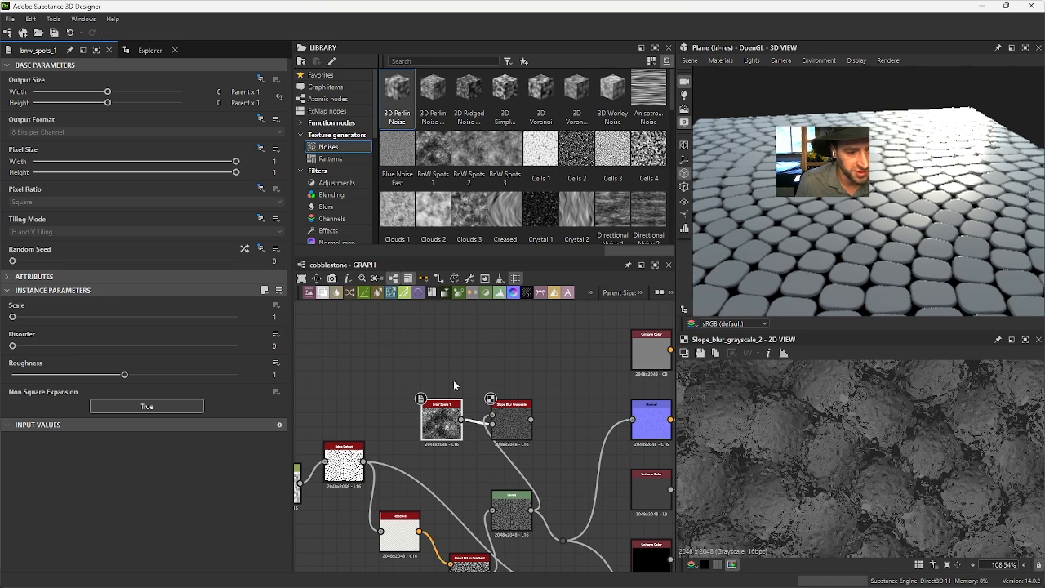
drag(539, 216, 366, 338)
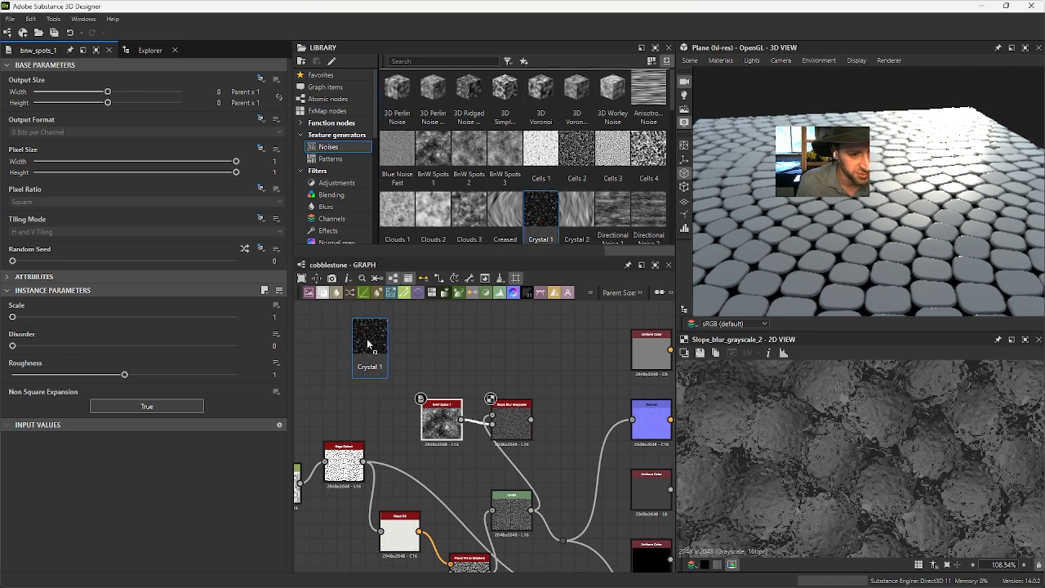
click(517, 428)
double_click(518, 428)
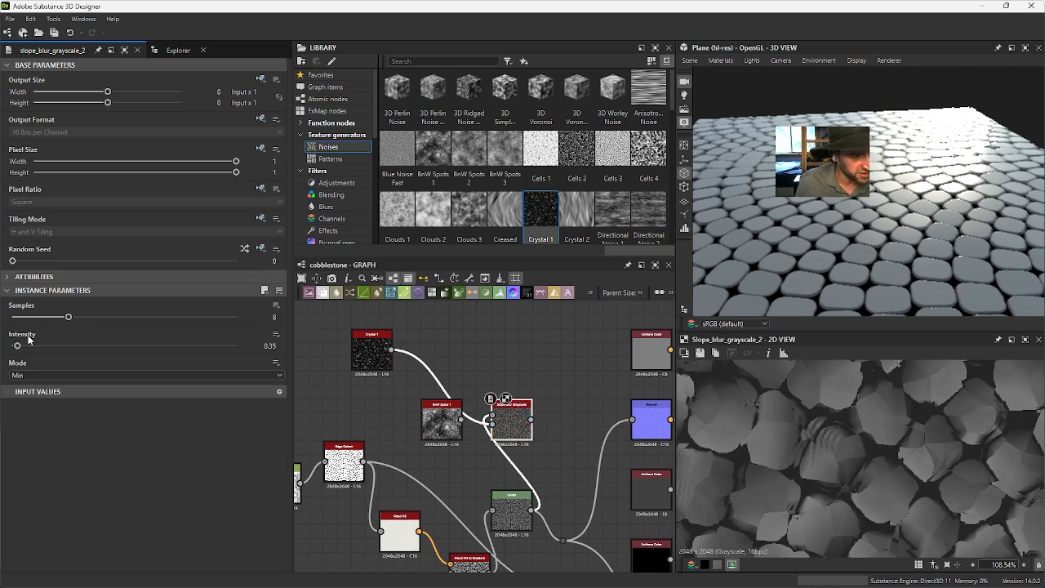
Step: Set Slope Blur Grayscale's Samples to 25 and Intensity to 0.04, and connect its output to the dot node feeding Normal
drag(74, 321, 189, 329)
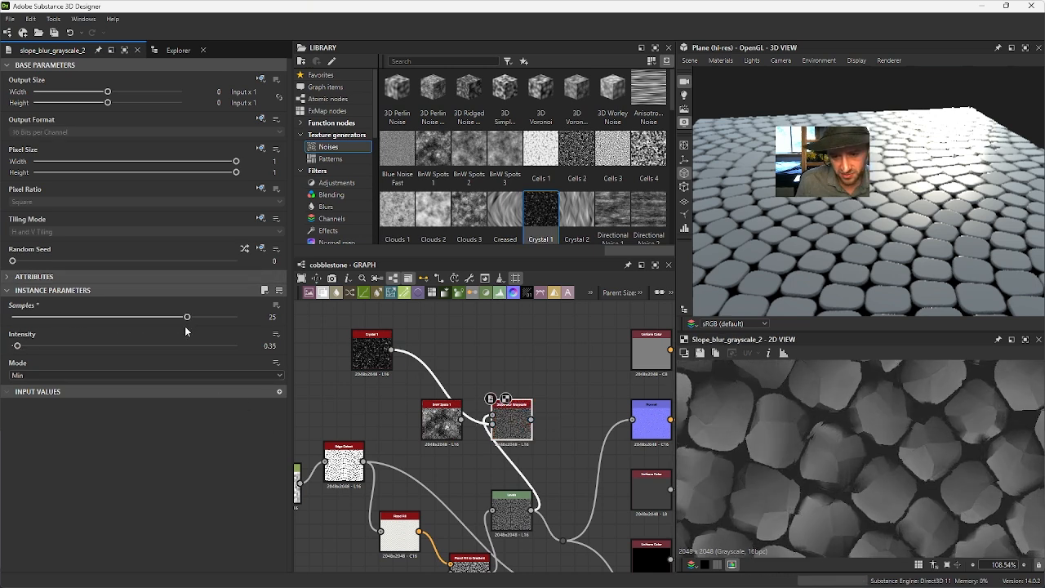
drag(17, 346, 12, 347)
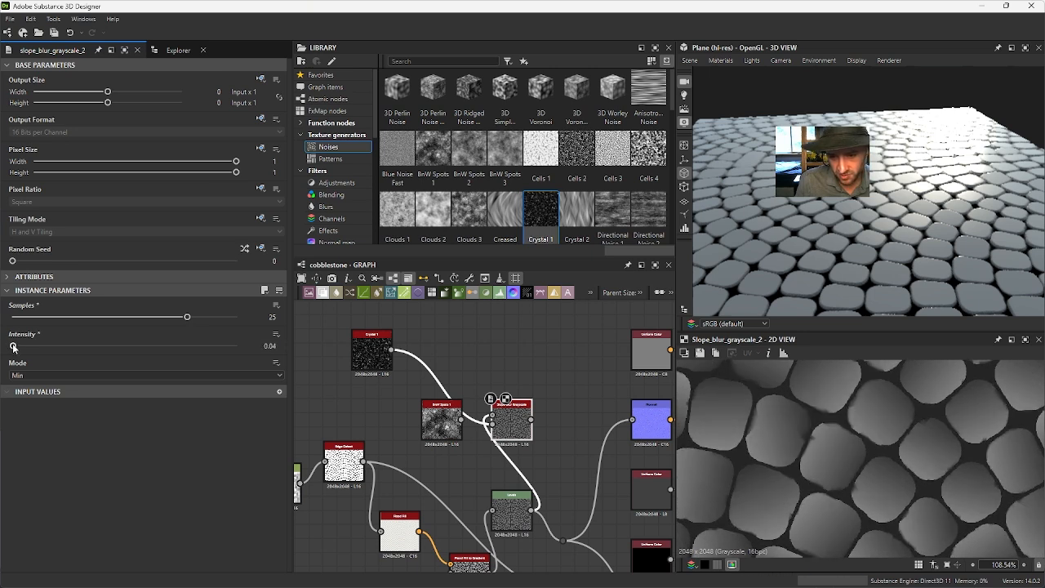
drag(524, 439, 537, 417)
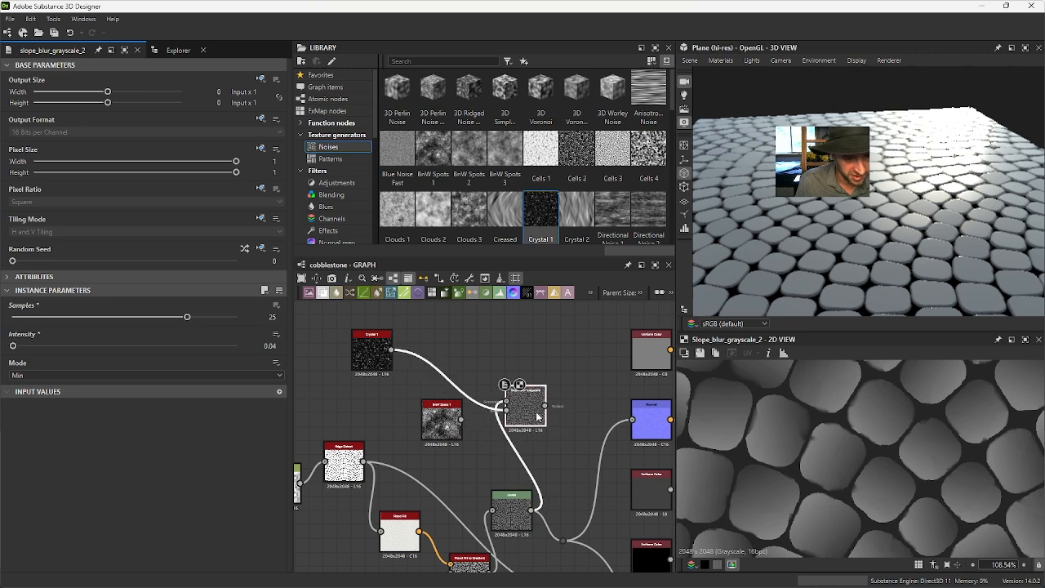
click(563, 539)
drag(1015, 154, 874, 297)
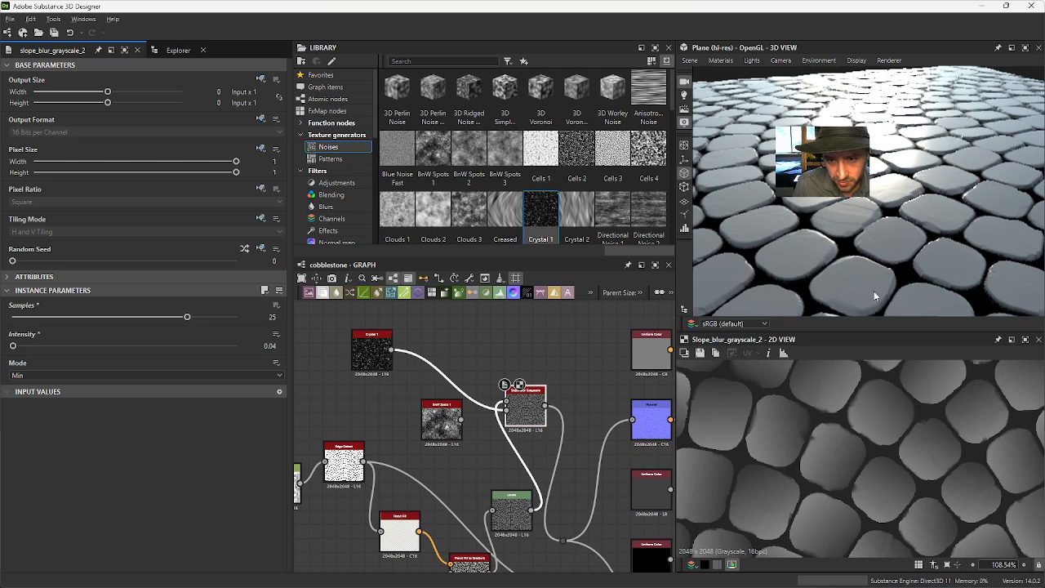
Step: Try a Scale of 210 on the Crystal 1 noise and inspect the stone edges in the 3D preview
click(360, 349)
drag(40, 317, 196, 342)
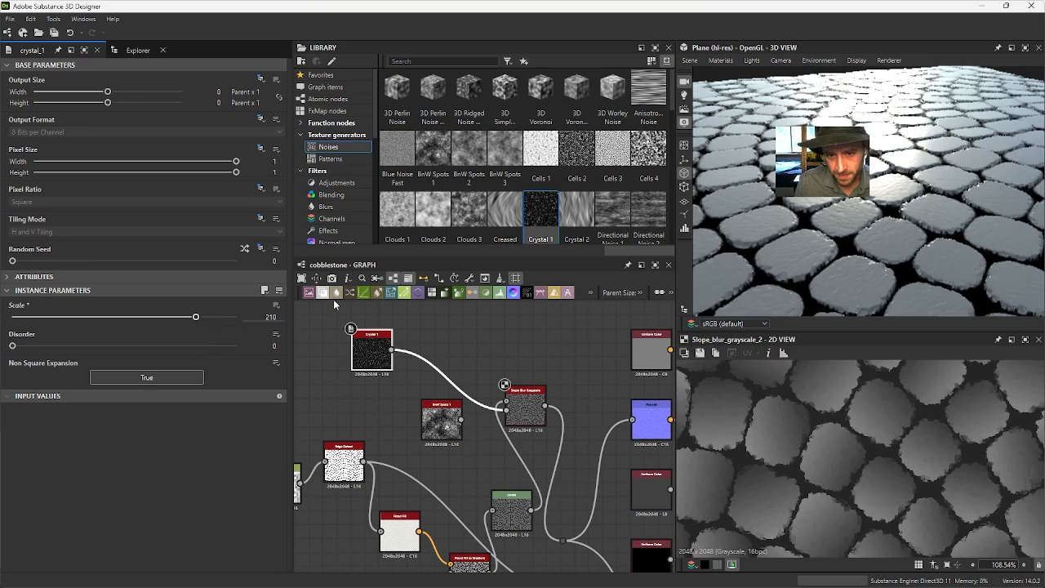
drag(934, 208, 912, 193)
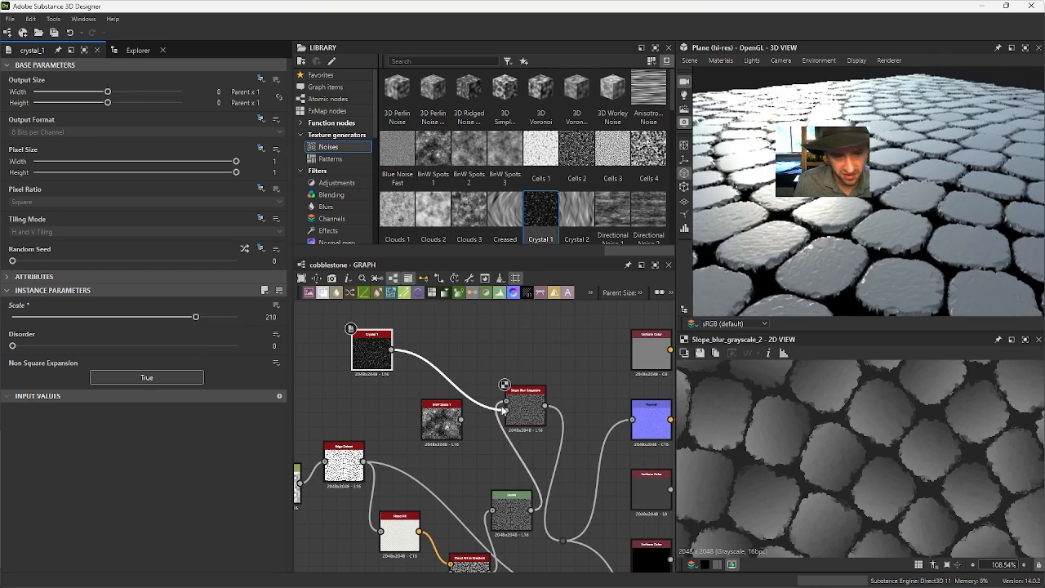
mouse_move(527, 410)
mouse_down()
mouse_move(539, 391)
mouse_move(541, 408)
mouse_up()
drag(1001, 206, 899, 237)
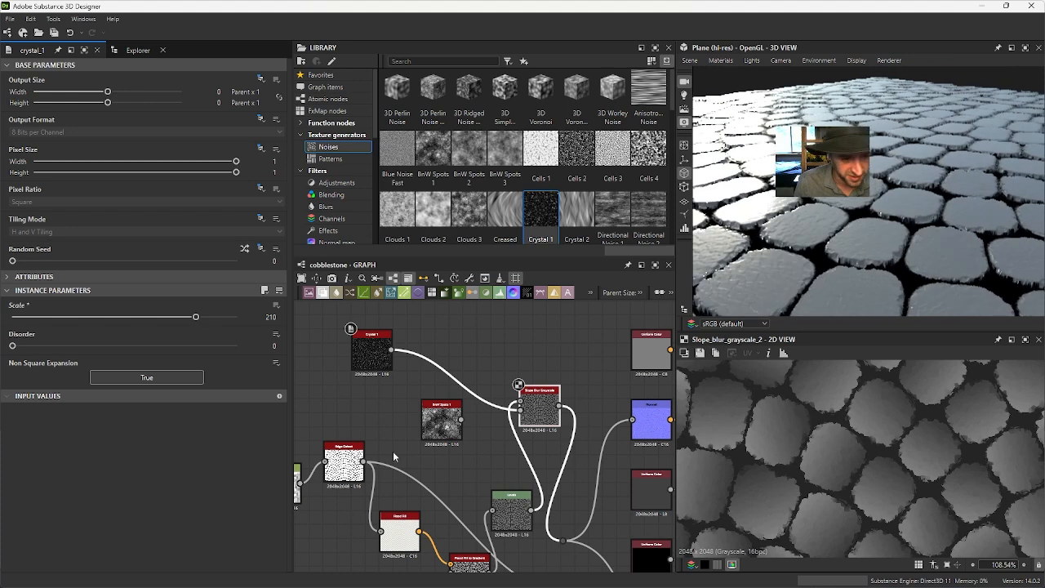
Step: Try an Intensity of 0.12 on Slope Blur Grayscale and return it to 0.04, checking the stones in the 3D preview
click(535, 419)
drag(14, 348, 12, 348)
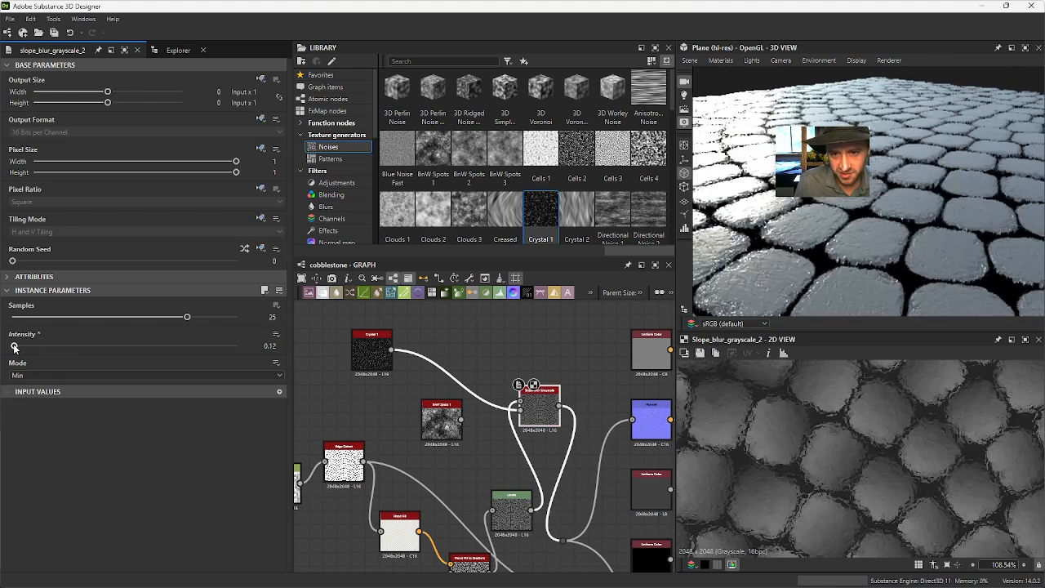
drag(13, 348, 14, 350)
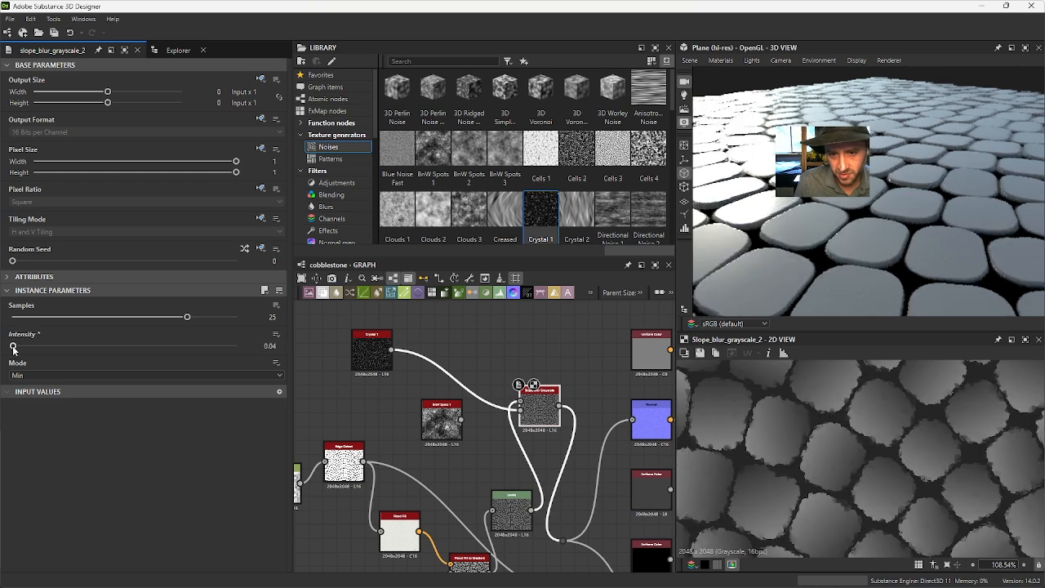
drag(905, 235, 823, 248)
scroll(935, 263, down, 3)
scroll(867, 237, up, 4)
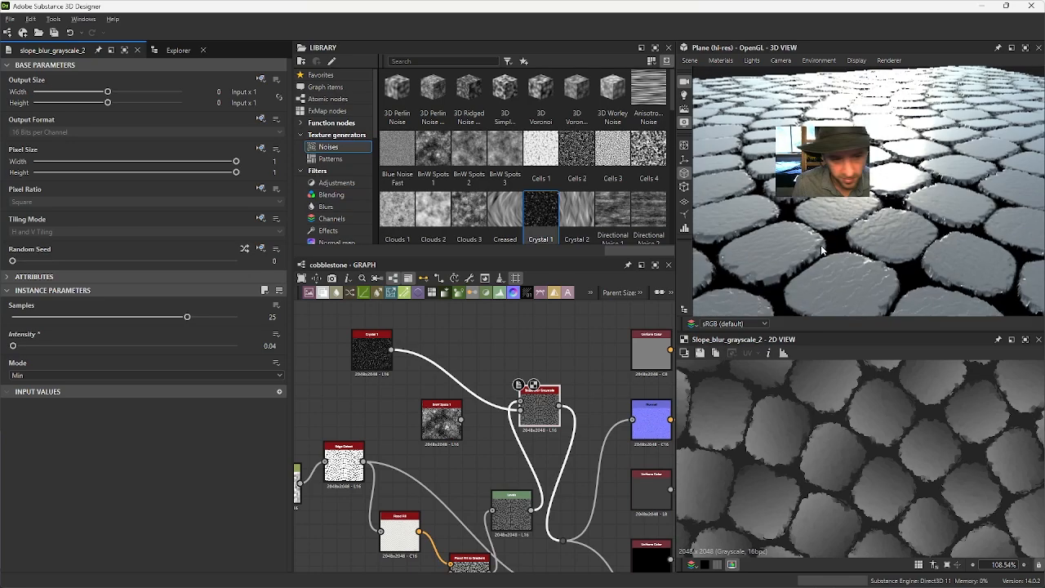
Step: Set the Crystal 1 noise's Scale to 76 and check the cobblestones in the 3D preview
click(372, 350)
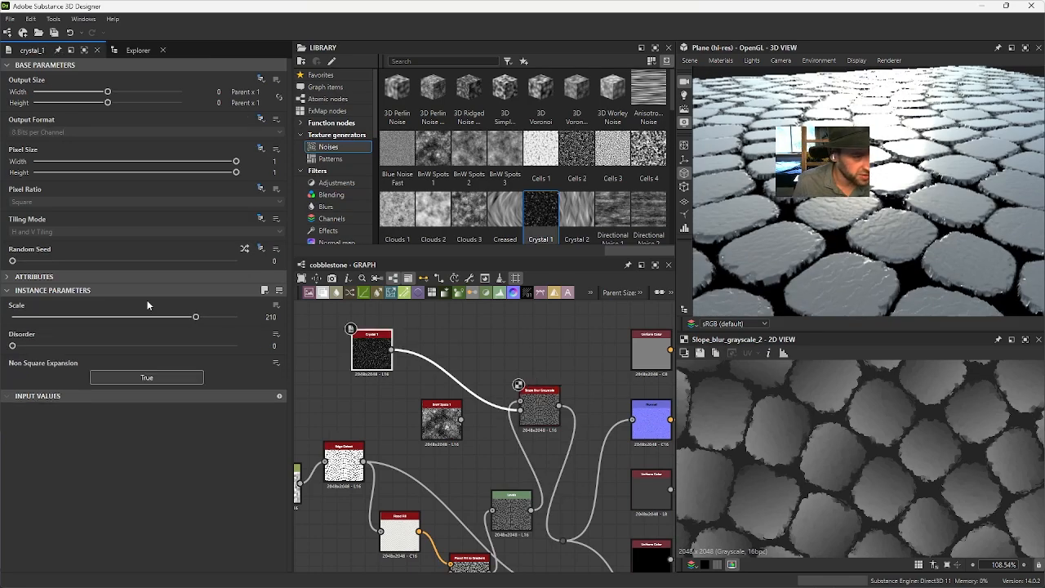
drag(195, 317, 77, 336)
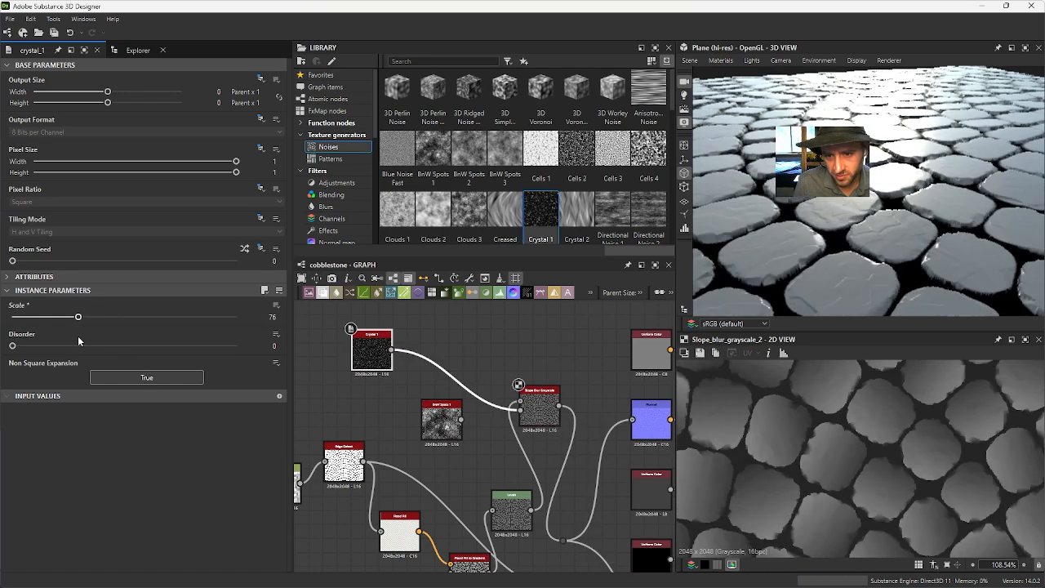
drag(818, 290, 924, 328)
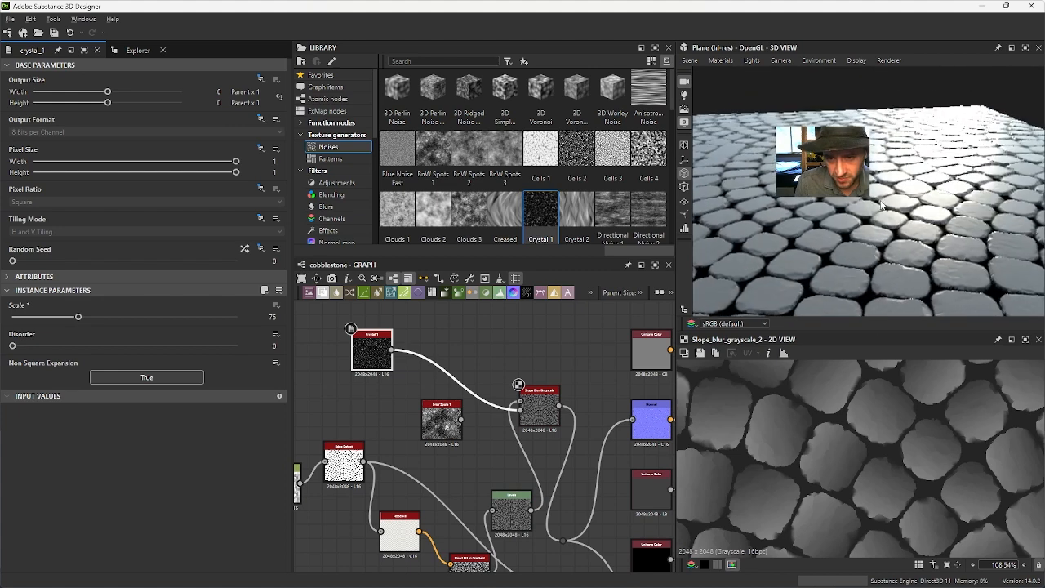
Step: Shift Slope Blur Grayscale away from the output nodes and add a new BnW Spots 1 noise above it
middle_drag(551, 423, 507, 384)
drag(493, 378, 472, 360)
middle_drag(472, 360, 477, 416)
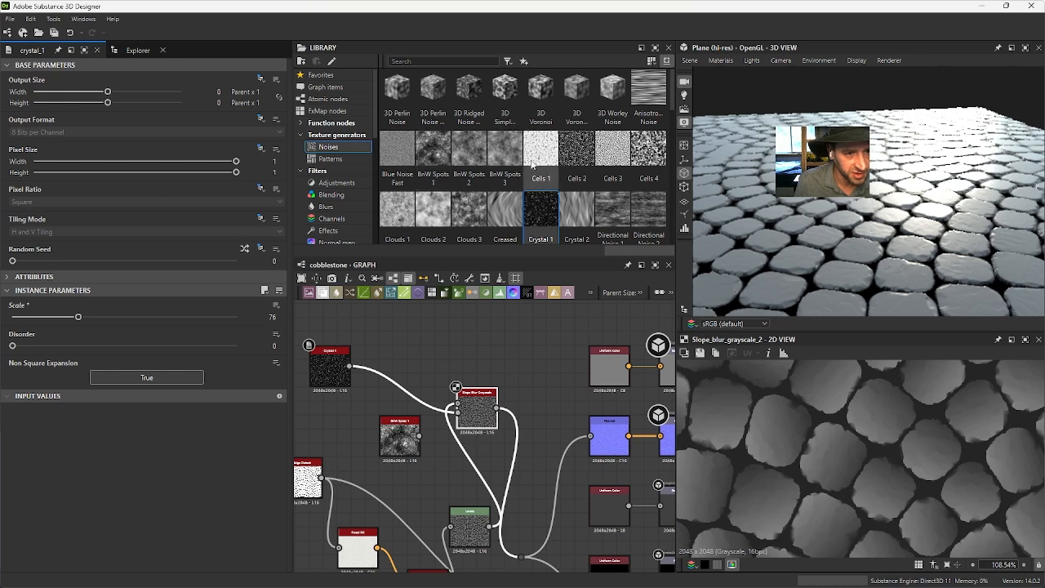
drag(429, 173, 470, 327)
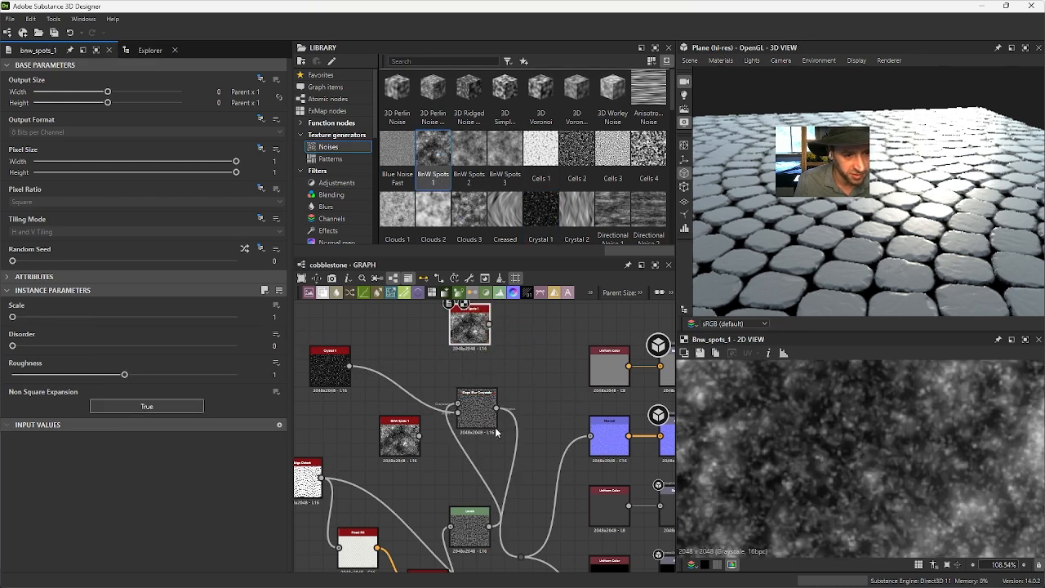
Step: Add a Blend node with the new BnW Spots 1 as Foreground and Slope Blur Grayscale as Background, moving Levels closer to BnW Spots 1 below
click(407, 62)
text(blend)
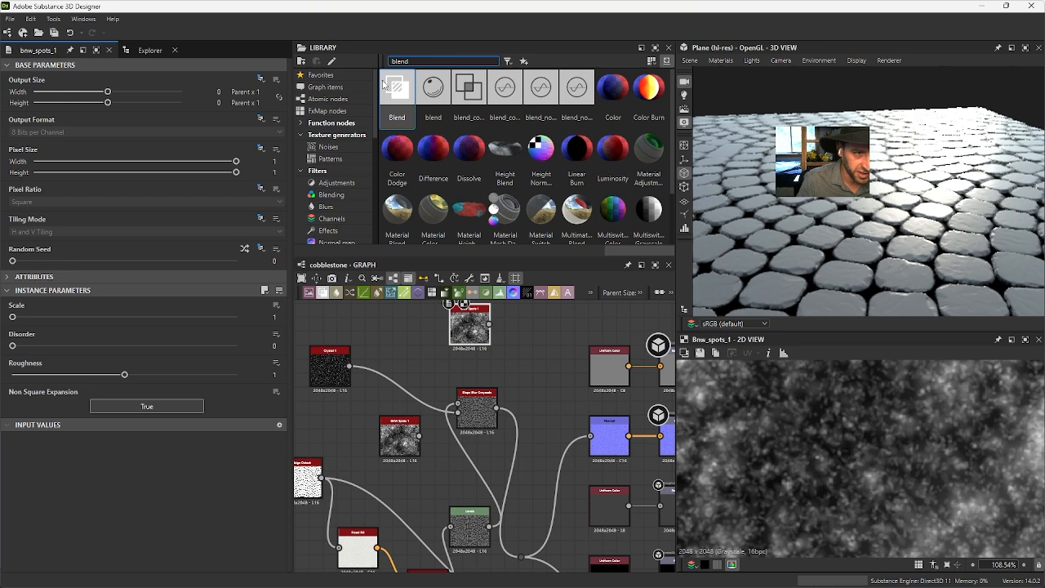
drag(397, 90, 553, 351)
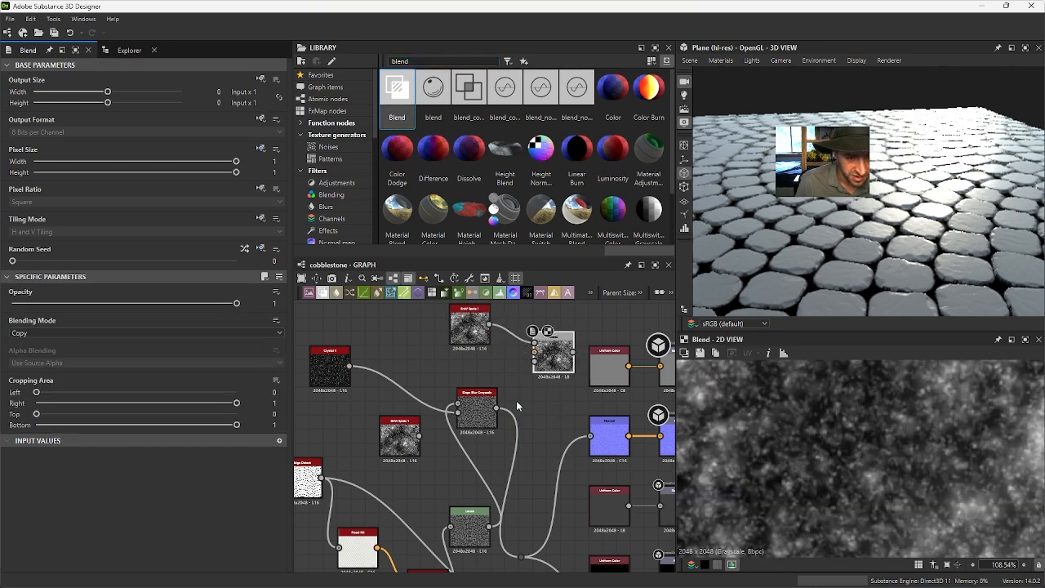
drag(470, 522, 428, 489)
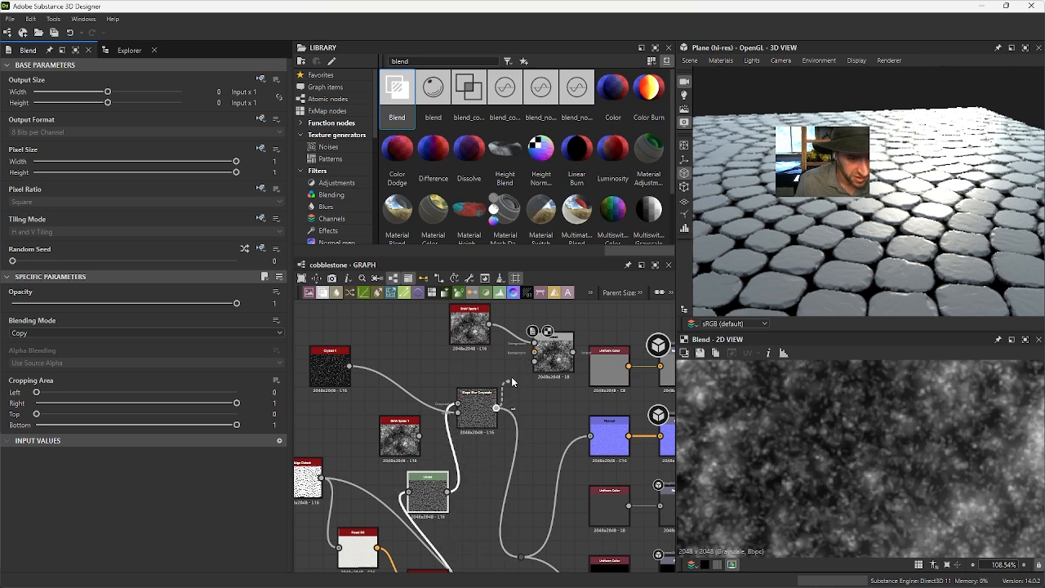
drag(537, 351, 539, 353)
Step: Set the Blend node's Blending Mode to Min (Darken) and its Opacity to 0.53
click(557, 355)
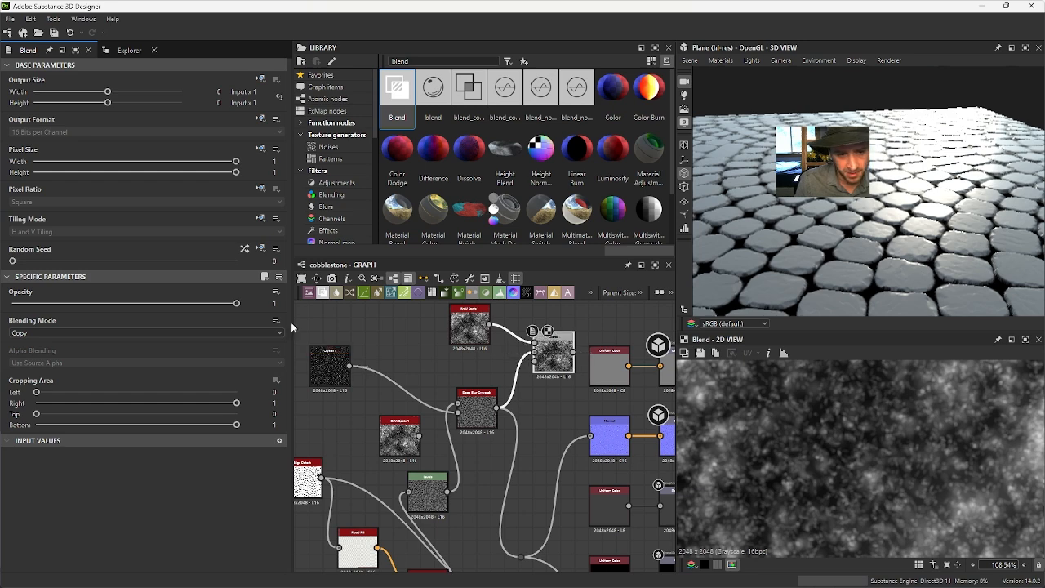
click(38, 332)
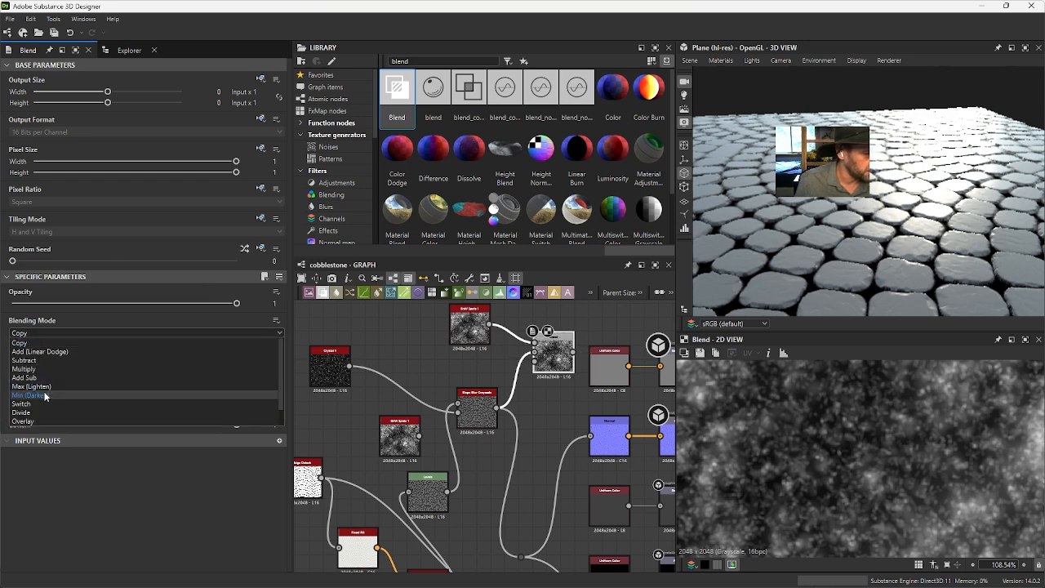
click(51, 393)
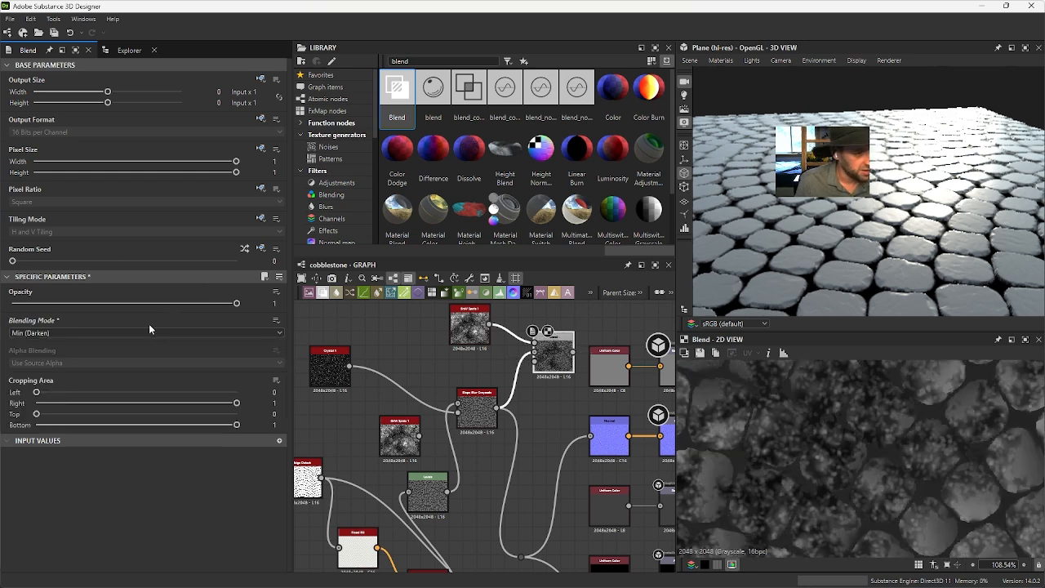
drag(216, 304, 132, 324)
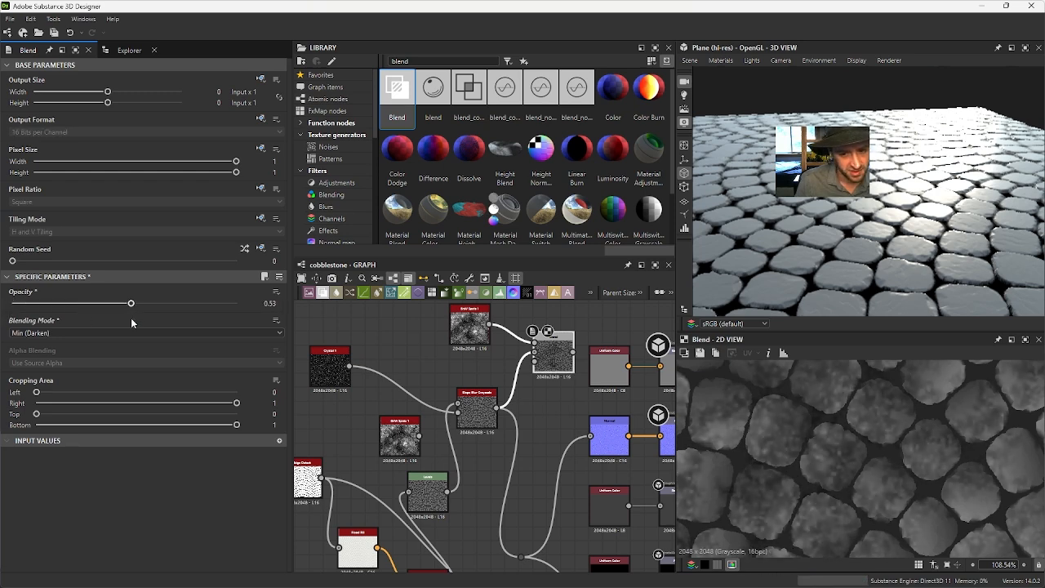
Step: Try Max (Lighten) as the Blend node's Blending Mode and switch it back to Min (Darken)
click(59, 333)
click(36, 391)
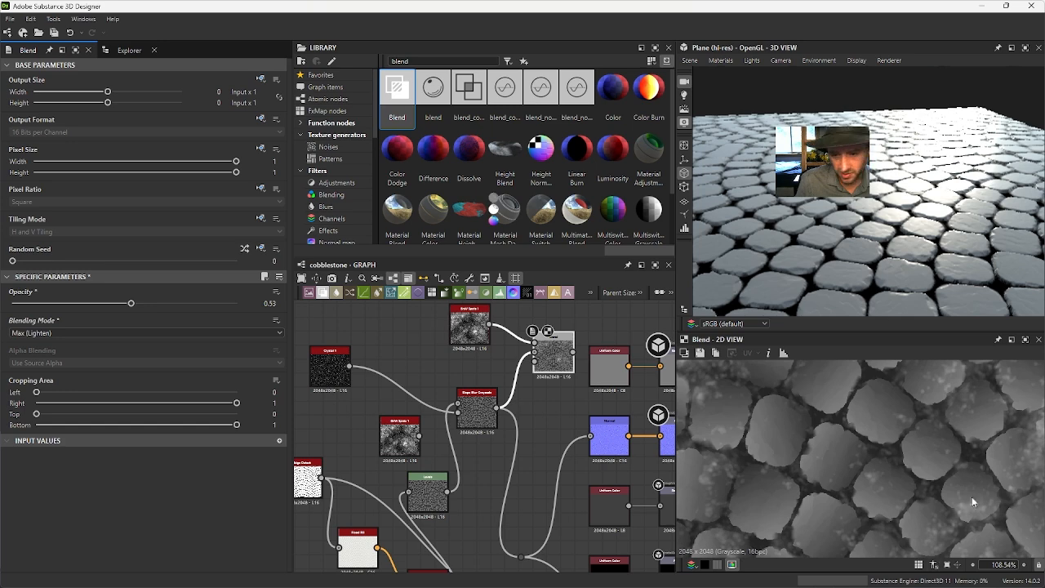
click(132, 334)
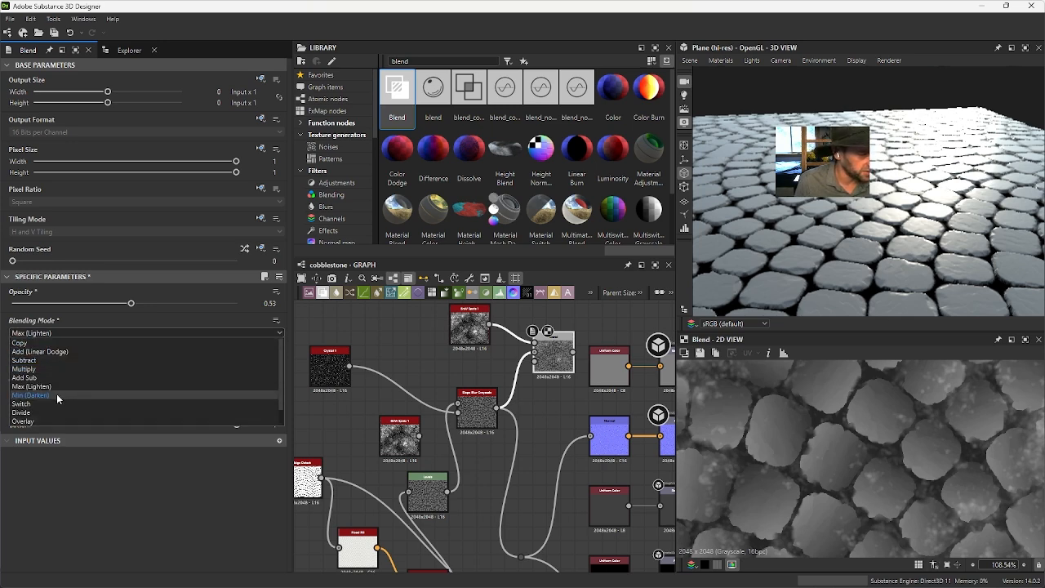
click(57, 398)
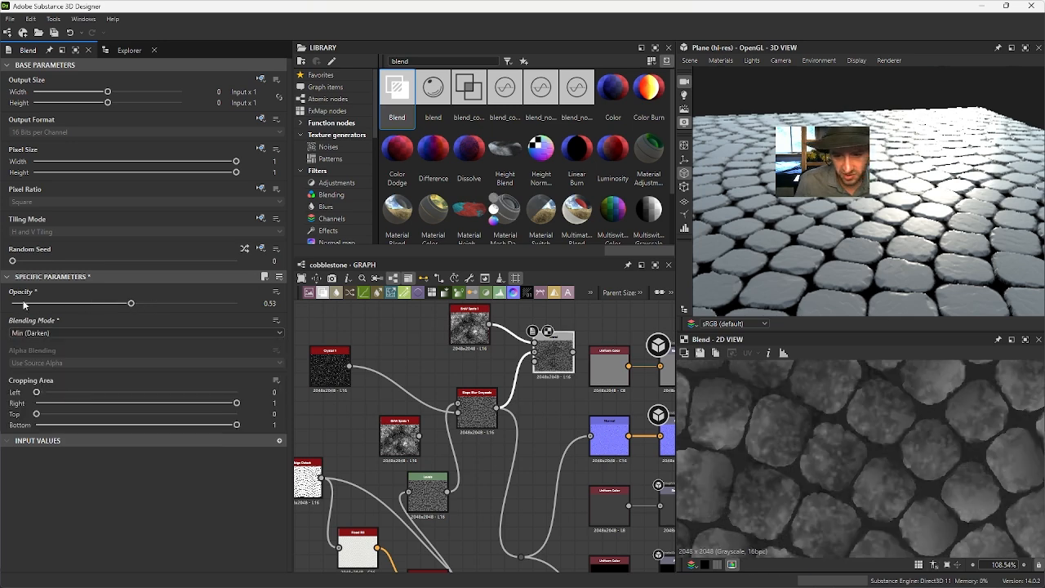
Step: Set the Blend node's Opacity to 0.37 and connect its output to the dot node feeding Normal
drag(128, 309, 255, 307)
drag(114, 304, 96, 316)
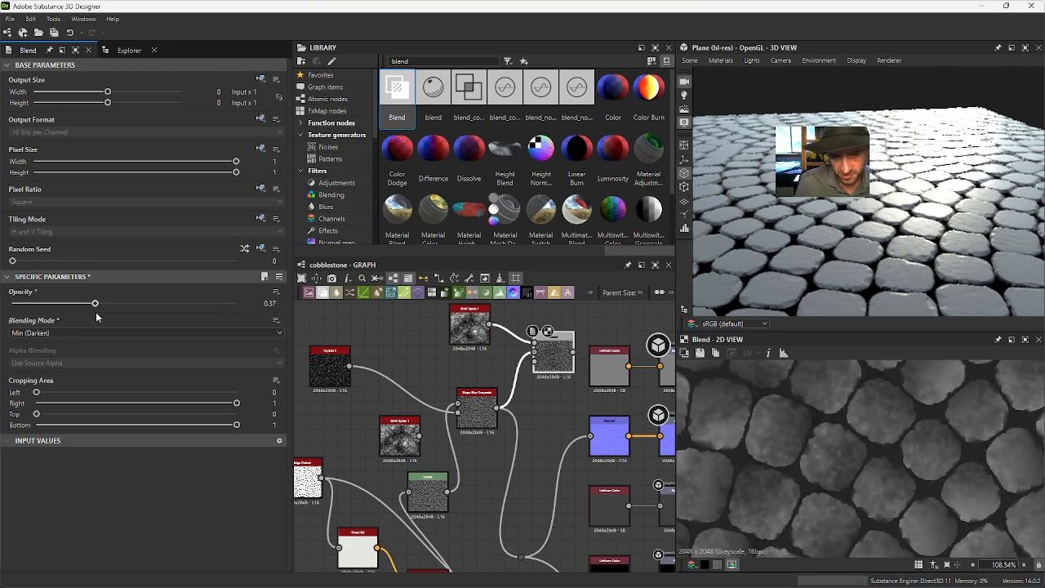
middle_drag(579, 406, 518, 392)
drag(504, 343, 425, 519)
drag(455, 529, 454, 526)
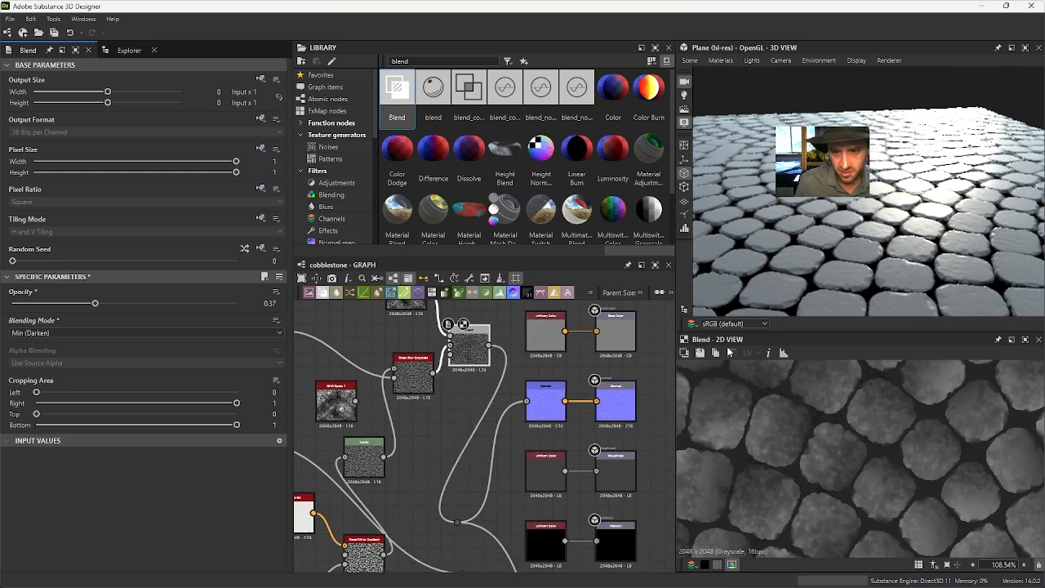
drag(1008, 151, 947, 254)
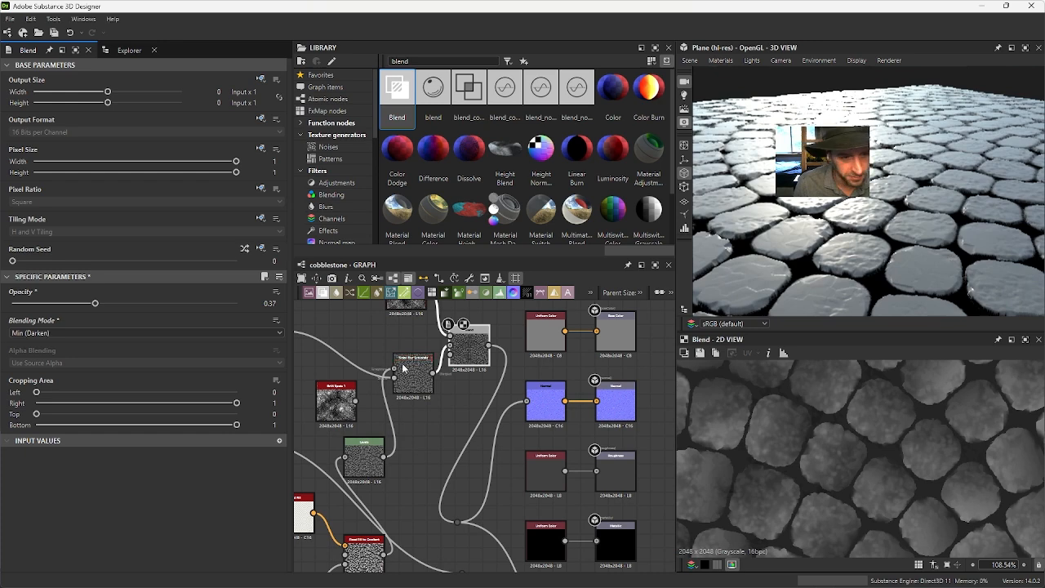
Step: Set the Scale of the BnW Spots 1 noise feeding Blend to 3 and inspect the surface in the 3D preview
middle_drag(408, 358, 415, 392)
click(415, 325)
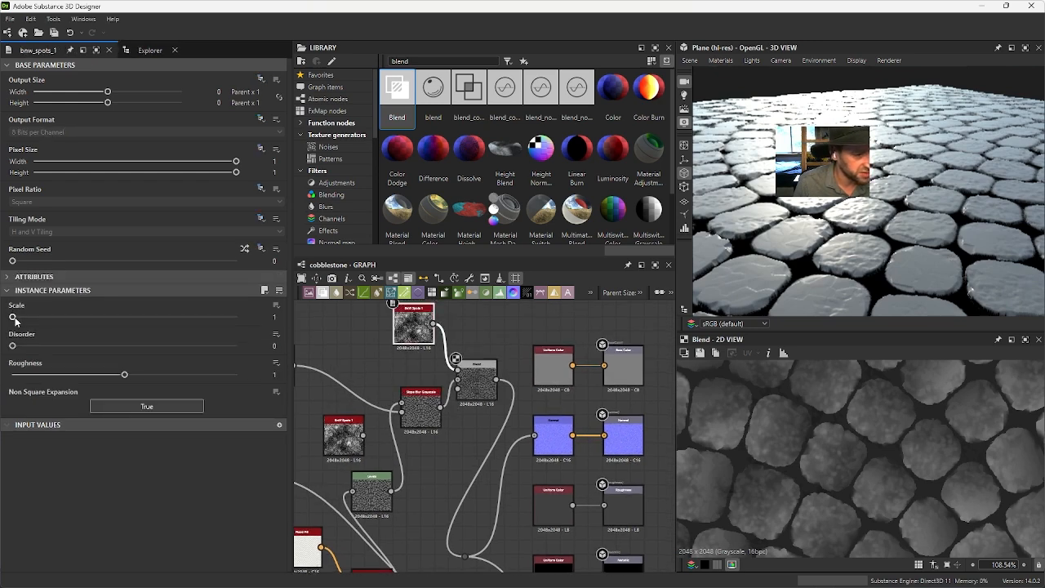
drag(14, 319, 92, 324)
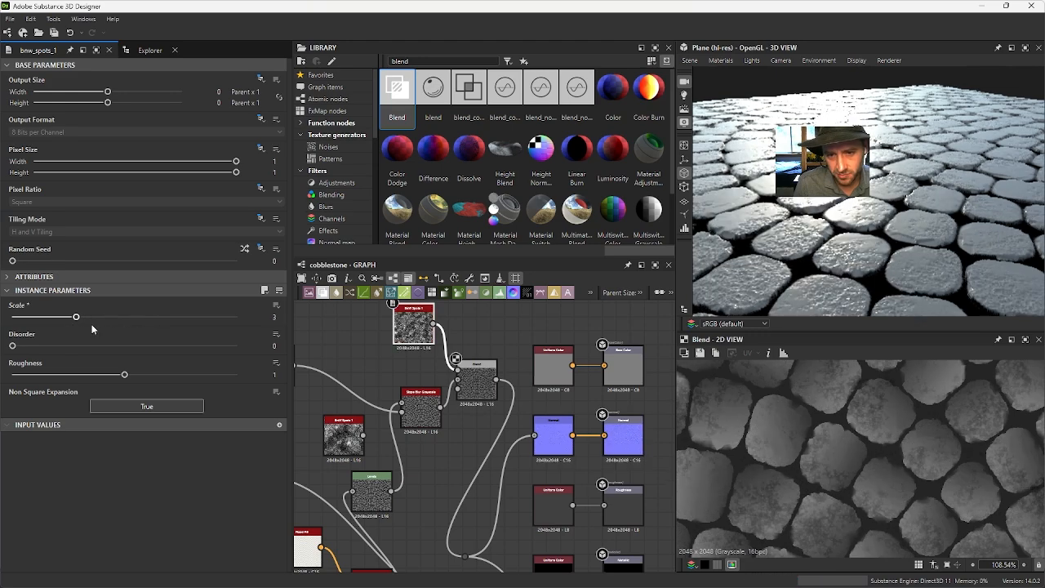
right_drag(947, 189, 865, 185)
mouse_move(864, 186)
mouse_down()
mouse_move(807, 199)
mouse_move(858, 184)
mouse_up()
Step: Add a Bevel node beside Levels and feed it with the Edge Detect output
middle_drag(423, 418, 494, 371)
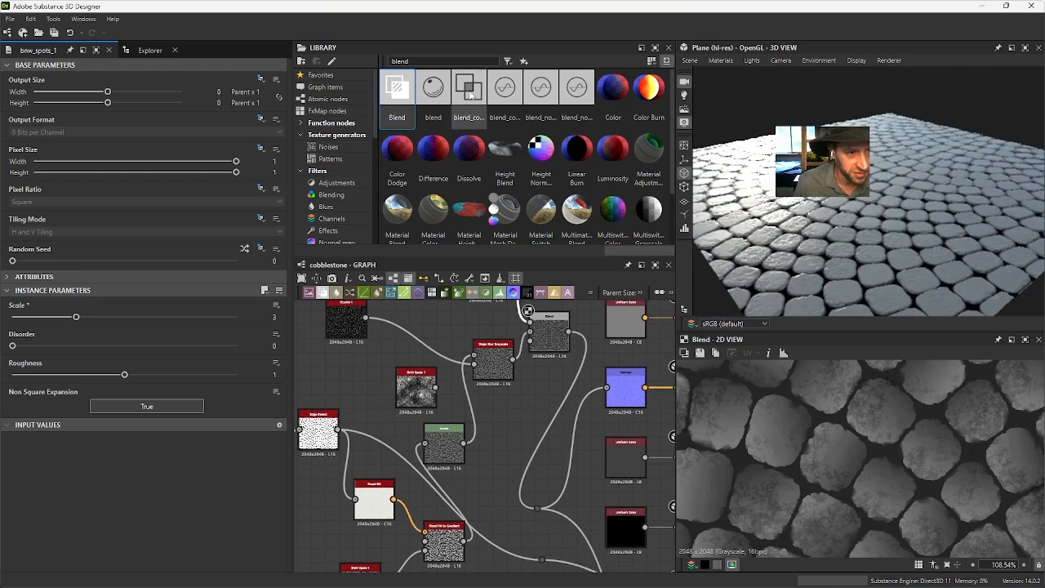
double_click(430, 62)
text(b)
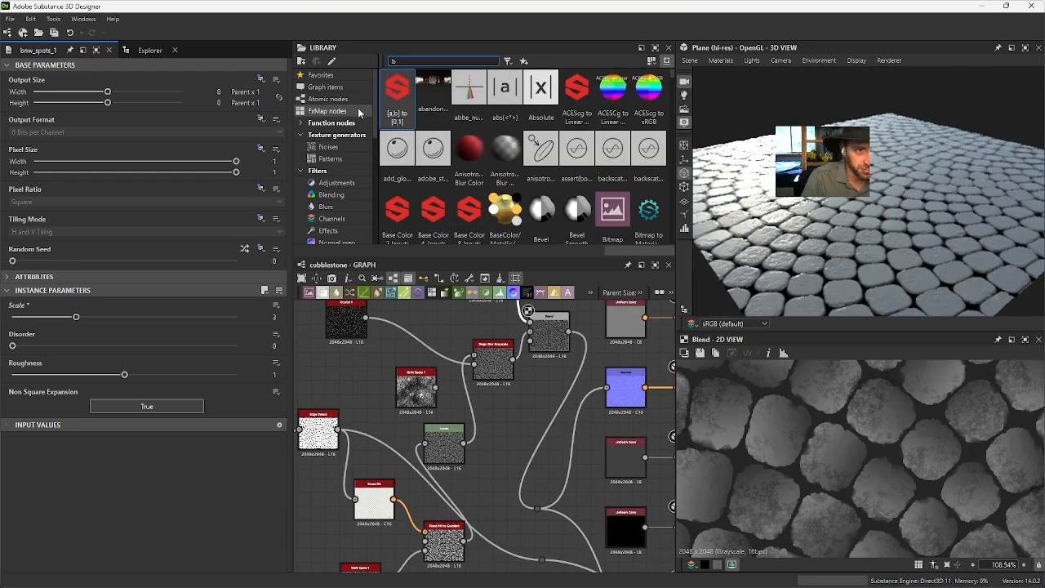
text(eve)
drag(398, 92, 523, 441)
middle_drag(526, 465, 541, 437)
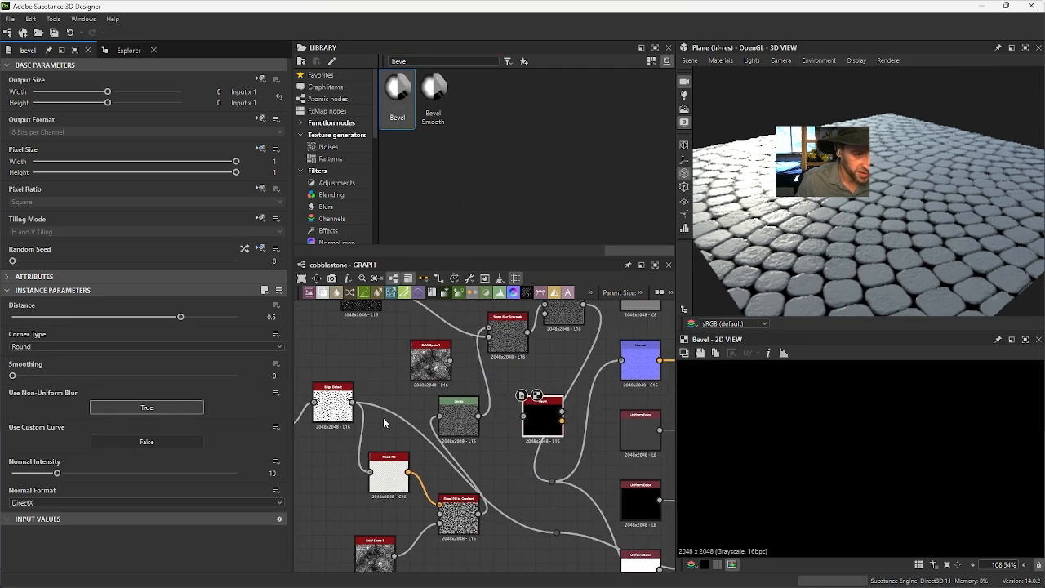
drag(352, 402, 523, 415)
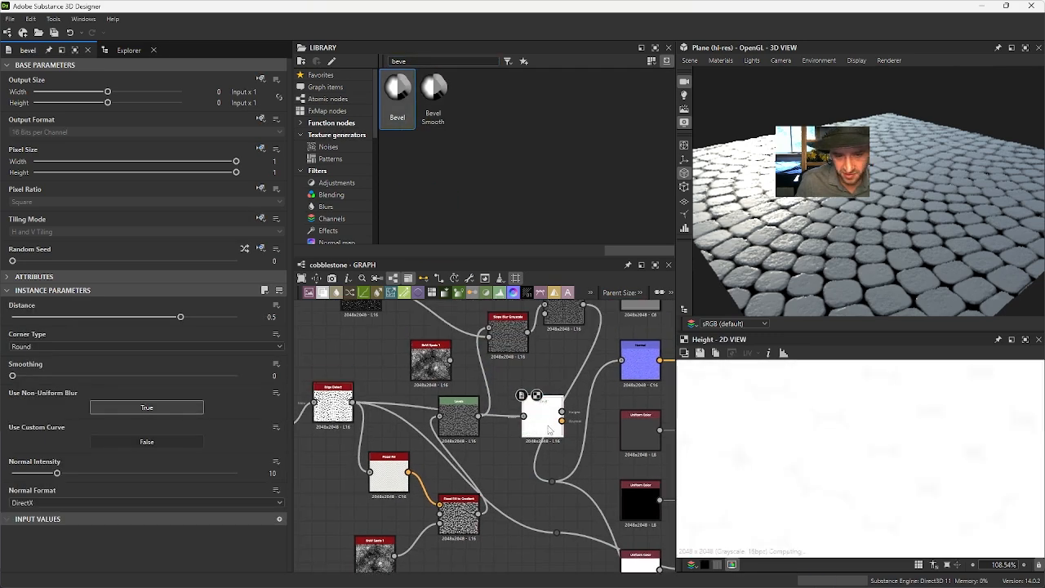
Step: Try a Distance of 0 and the Angular Corner Type on the Bevel node, and delete the node
click(135, 317)
drag(135, 321, 127, 322)
click(92, 348)
click(71, 365)
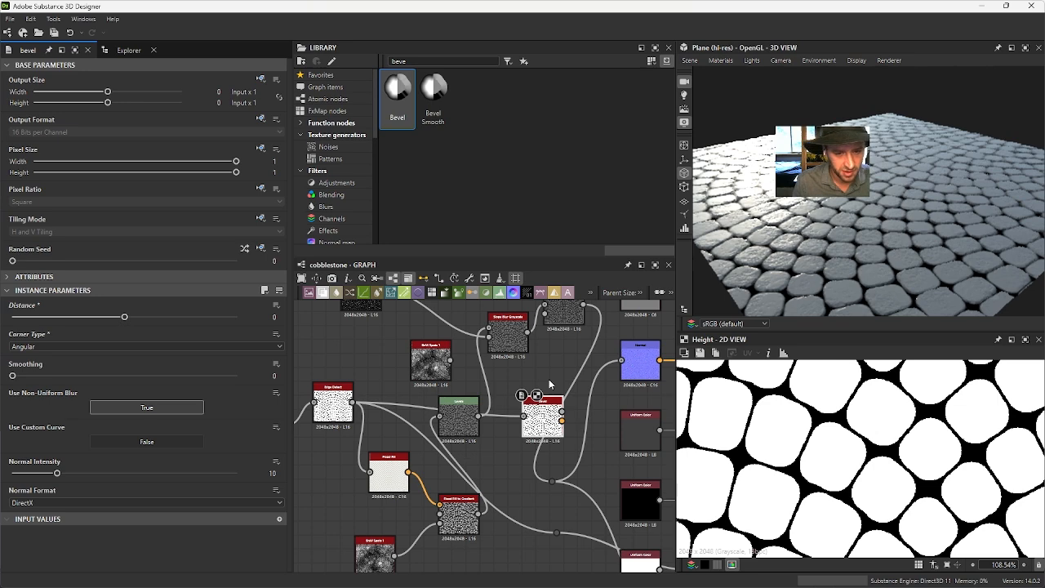
key(Delete)
scroll(370, 426, down, 2)
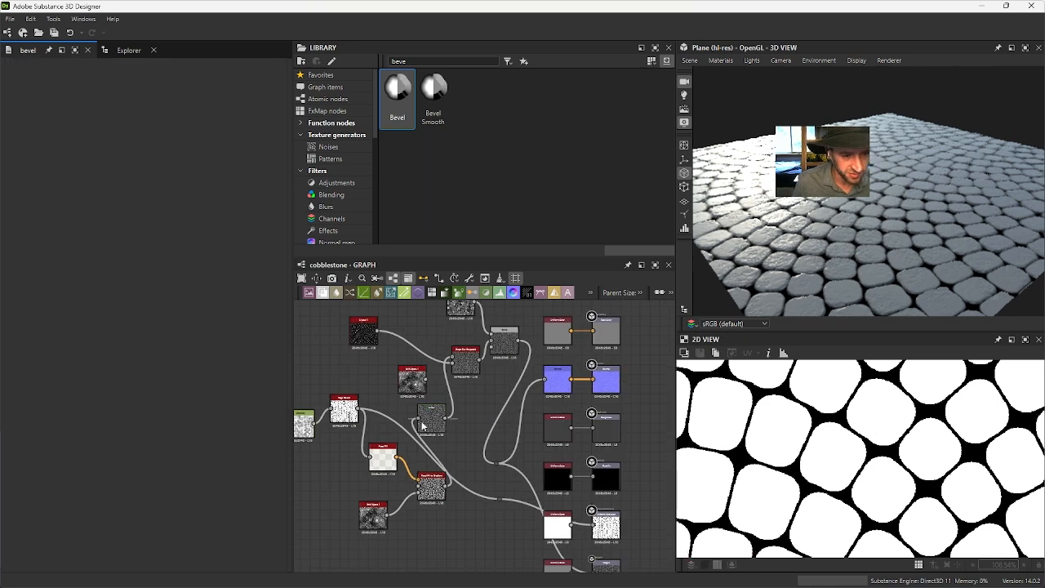
Step: Add a Distance node and connect the Flood Fill to Gradient output to its Mask Input
drag(889, 254, 890, 290)
drag(906, 232, 855, 263)
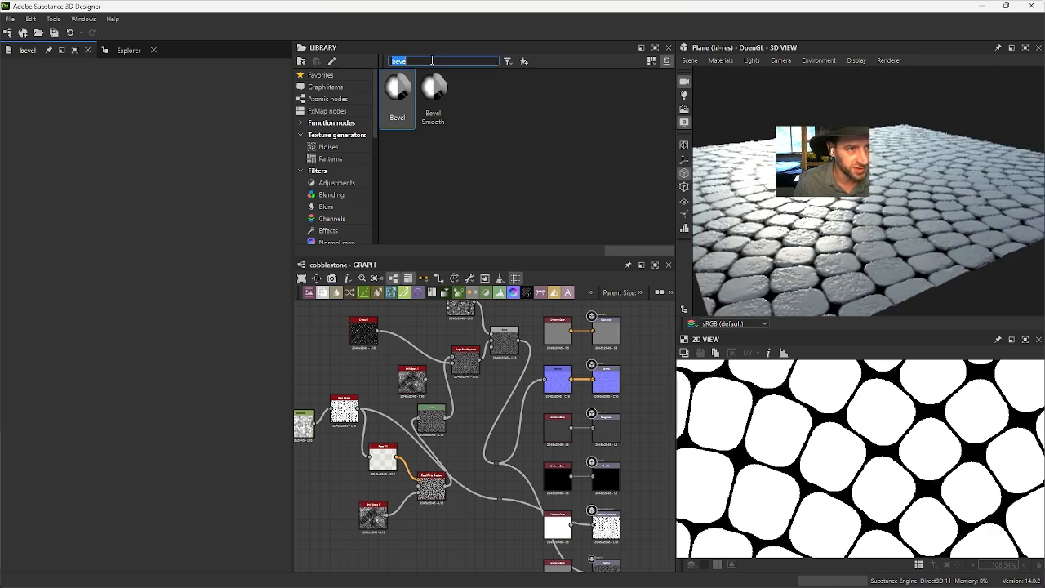
text(dista)
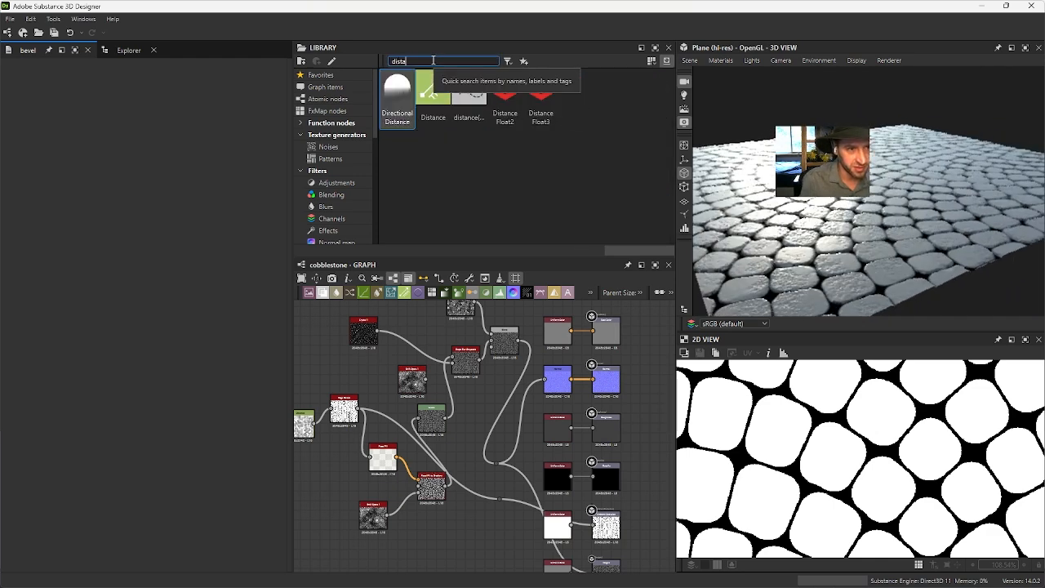
drag(418, 86, 490, 409)
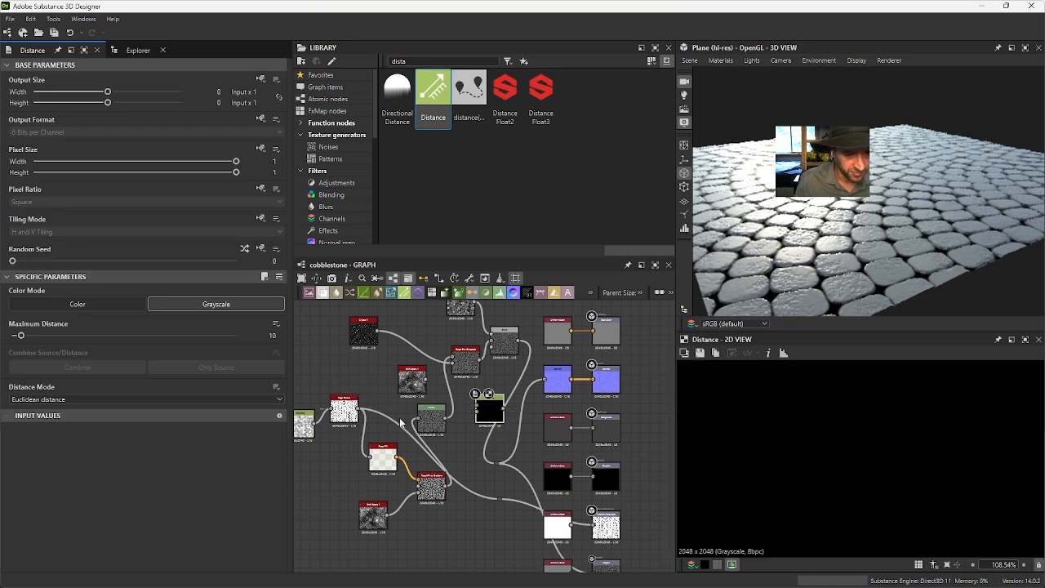
click(428, 421)
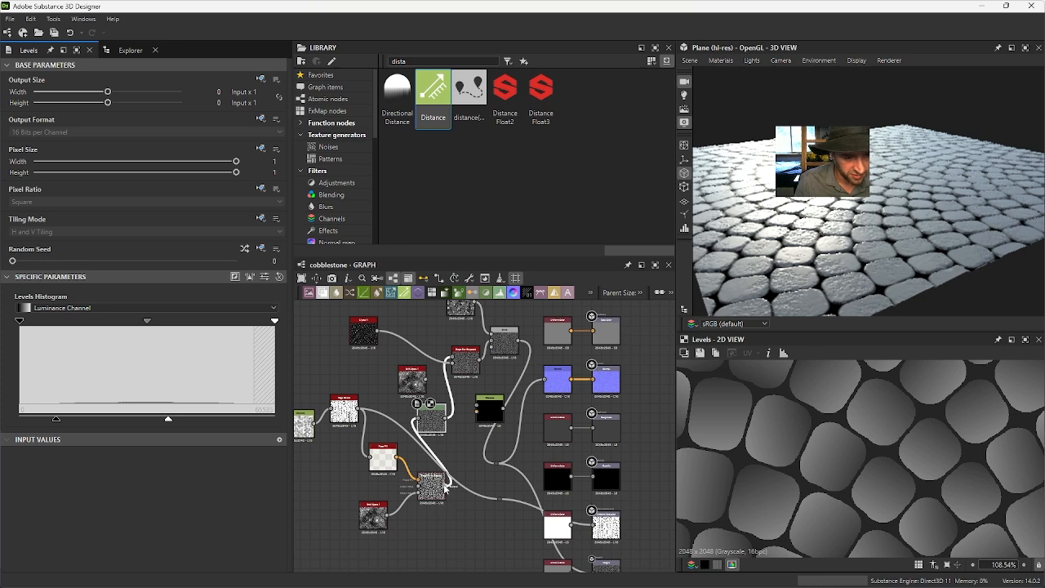
click(488, 414)
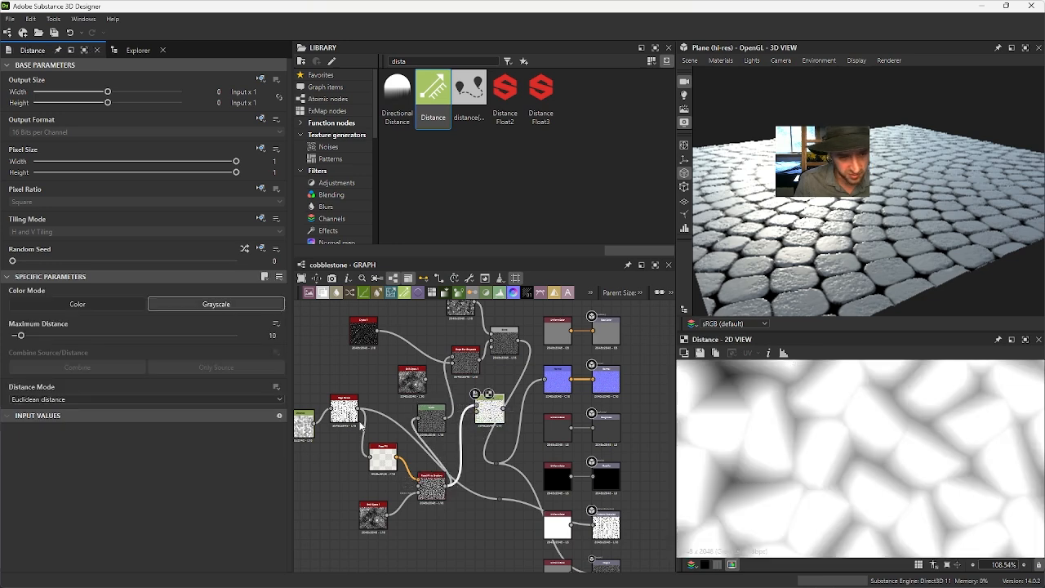
Step: Set the Distance node's Maximum Distance to 6.2 and feed its Mask Input from Edge Detect instead
drag(20, 336, 18, 335)
scroll(489, 417, up, 3)
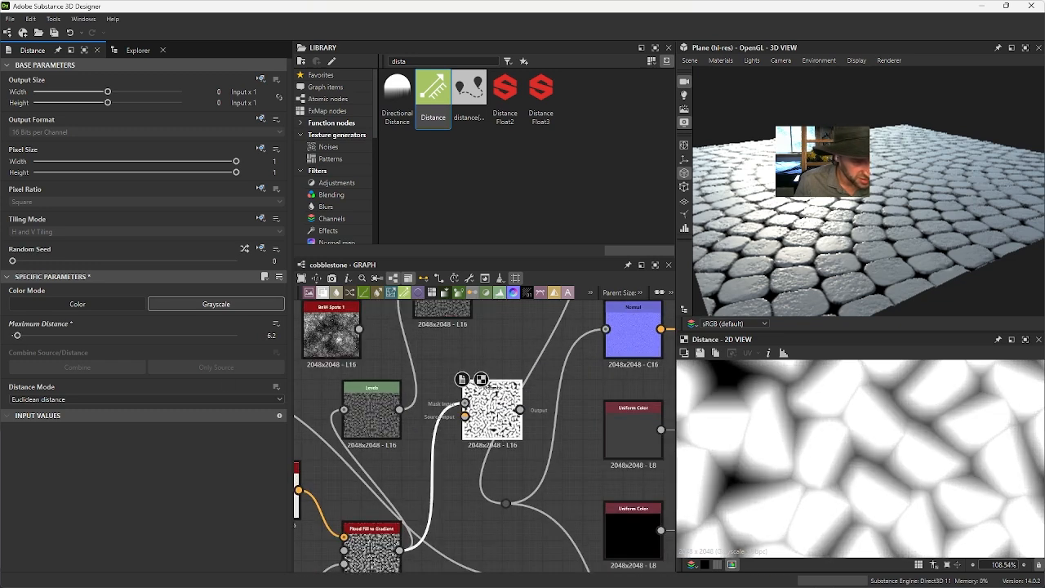
scroll(392, 404, down, 4)
scroll(375, 391, up, 1)
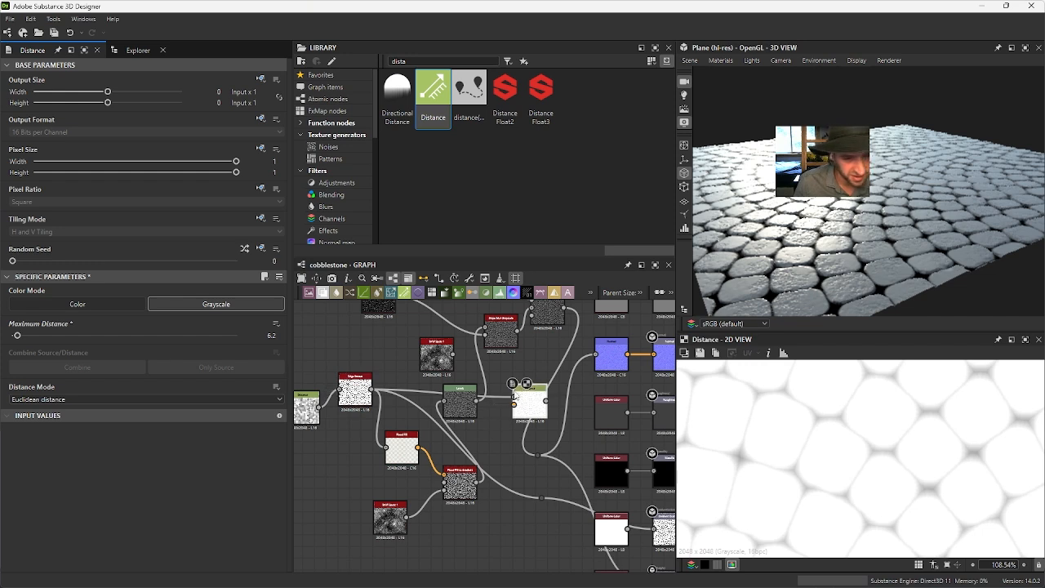
Step: Try lowering the Distance node's Maximum Distance to 4.34 and 0, and delete the node
drag(16, 337, 17, 338)
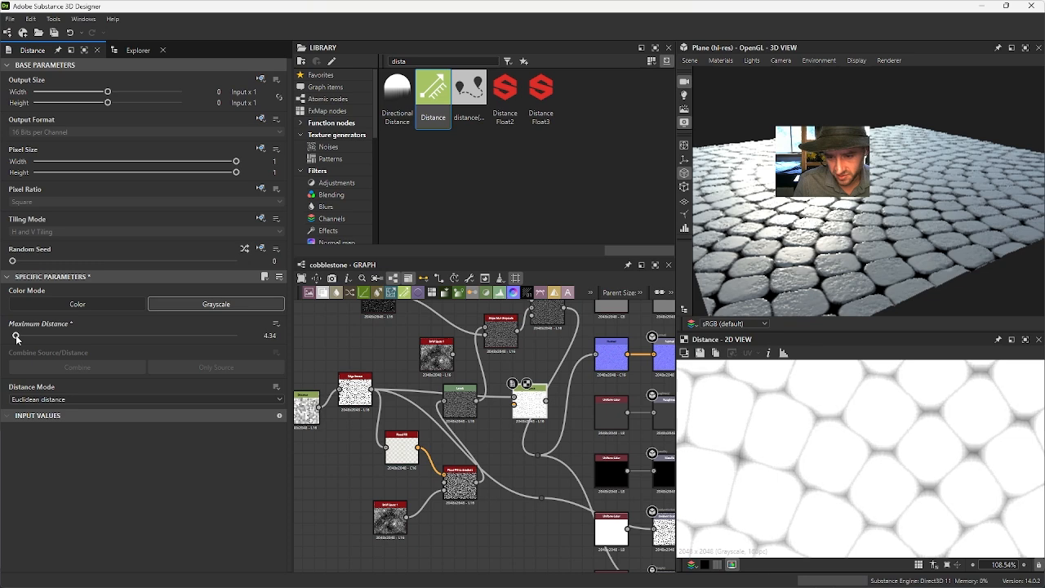
scroll(754, 460, down, 5)
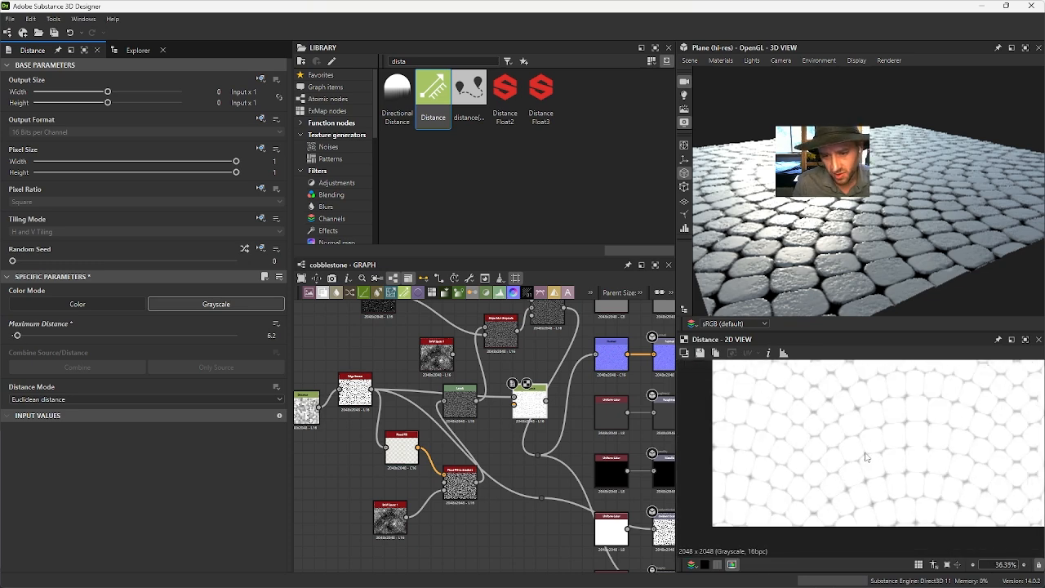
mouse_move(16, 335)
mouse_down()
mouse_move(29, 337)
mouse_move(12, 336)
mouse_up()
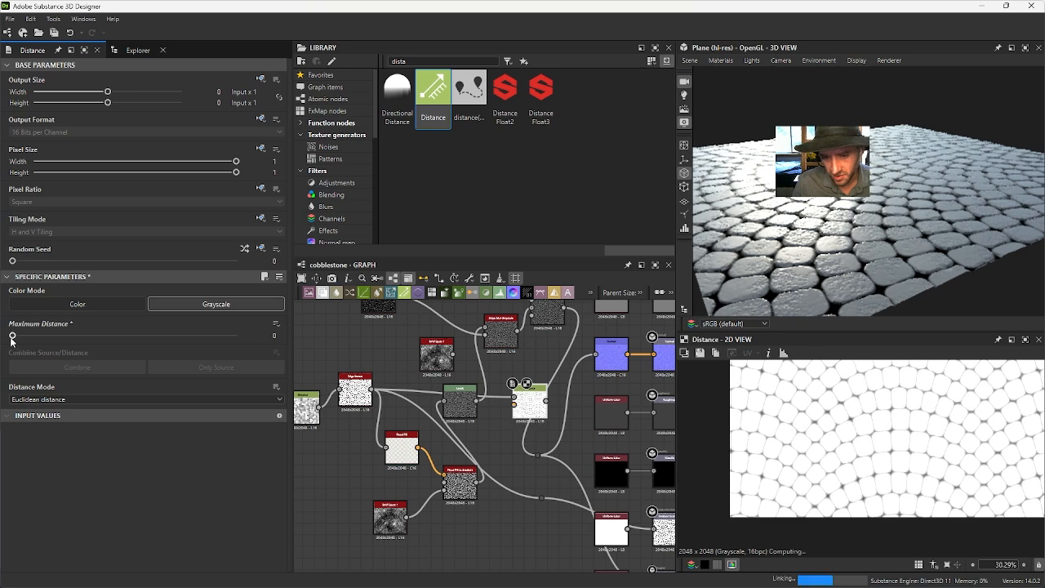
key(Delete)
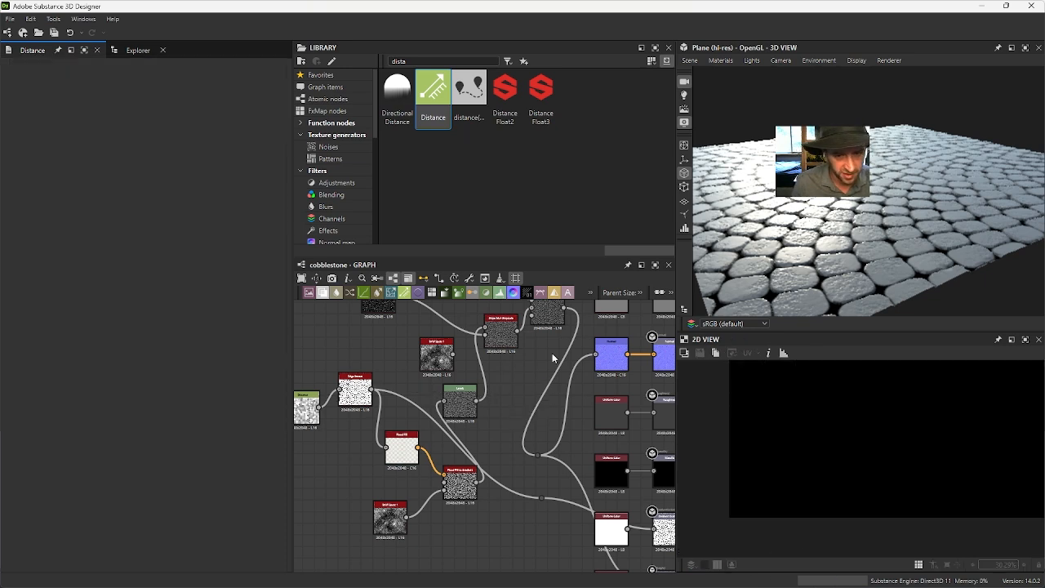
Step: Set the Scale of the Crystal 1 noise feeding Slope Blur Grayscale to 59 and inspect the stones in the 3D preview
drag(892, 203, 968, 292)
drag(859, 235, 850, 238)
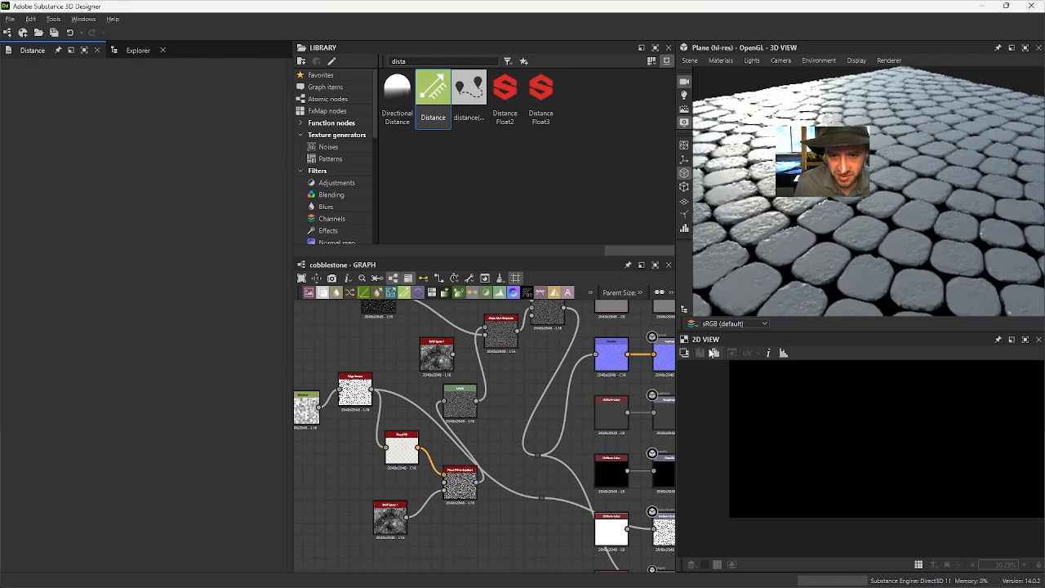
scroll(482, 412, up, 4)
middle_drag(477, 419, 462, 504)
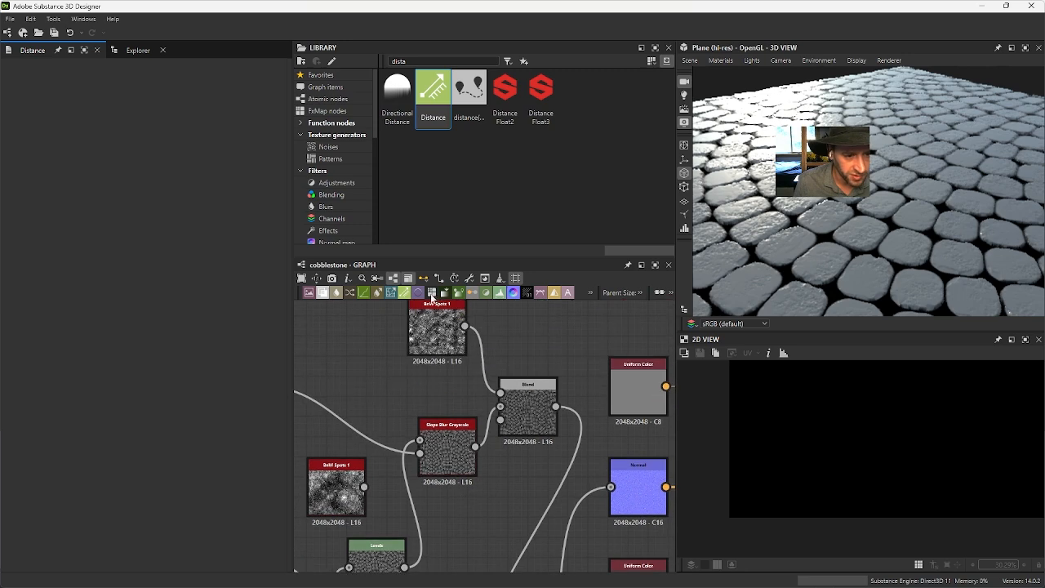
click(427, 327)
middle_drag(435, 446, 575, 447)
click(376, 388)
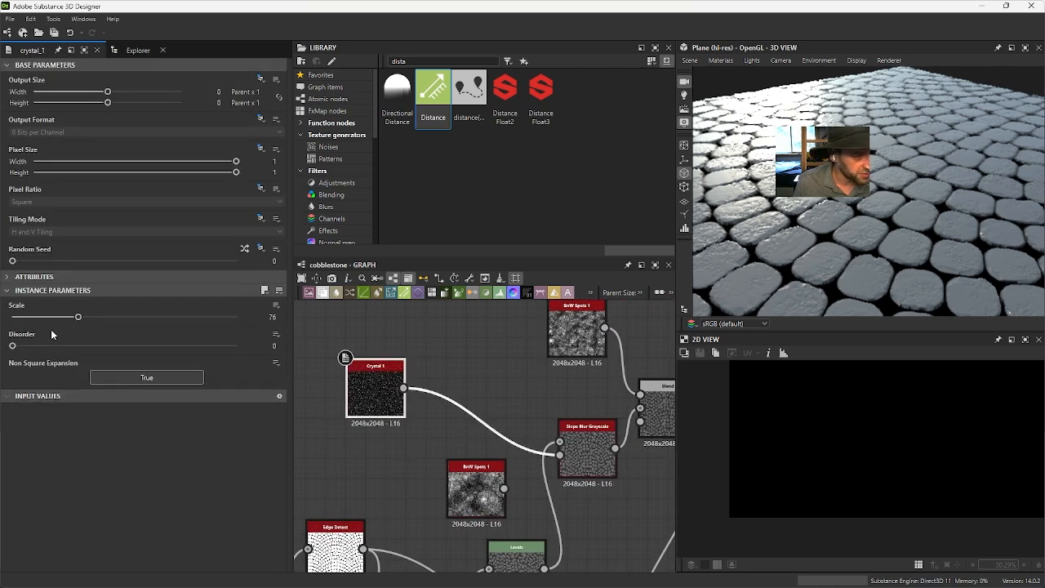
mouse_move(76, 318)
mouse_down()
mouse_move(8, 331)
mouse_move(62, 326)
mouse_up()
drag(889, 260, 954, 218)
scroll(954, 218, down, 3)
middle_drag(644, 451, 556, 415)
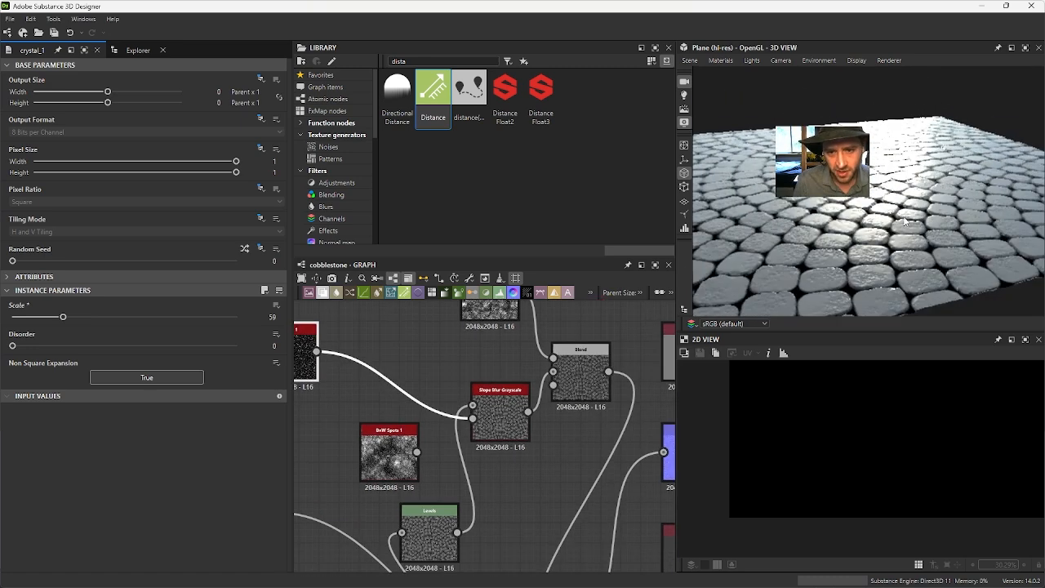
Step: Select all the stone-generating nodes together and move them farther away from the output nodes
scroll(415, 388, down, 5)
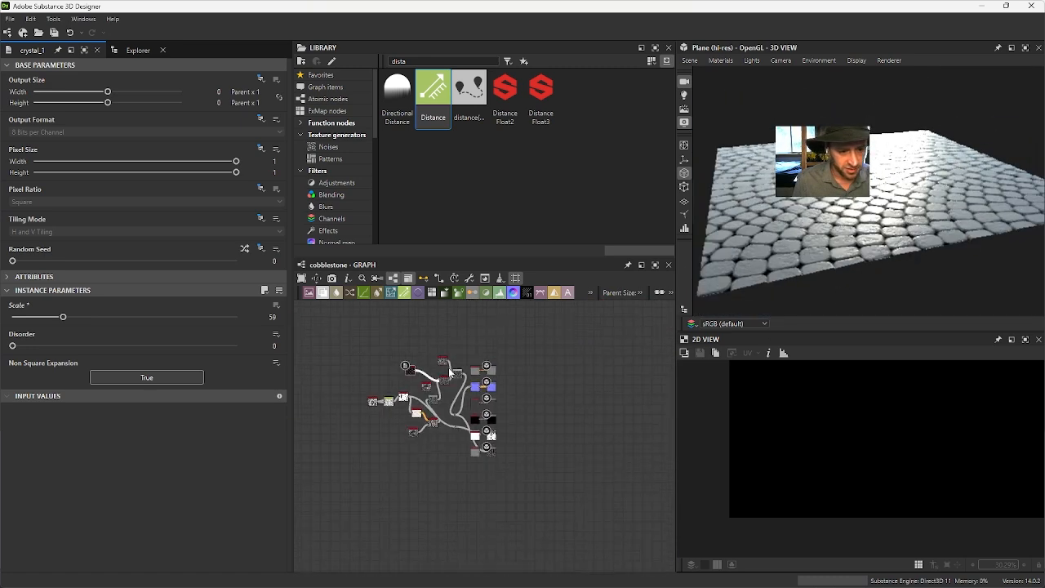
drag(377, 385, 449, 451)
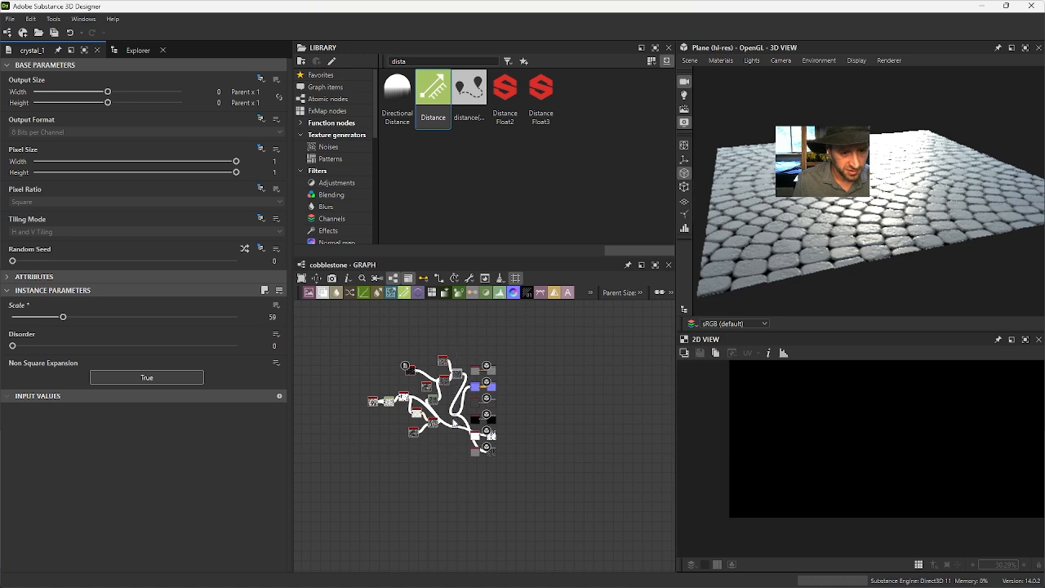
drag(327, 335, 470, 474)
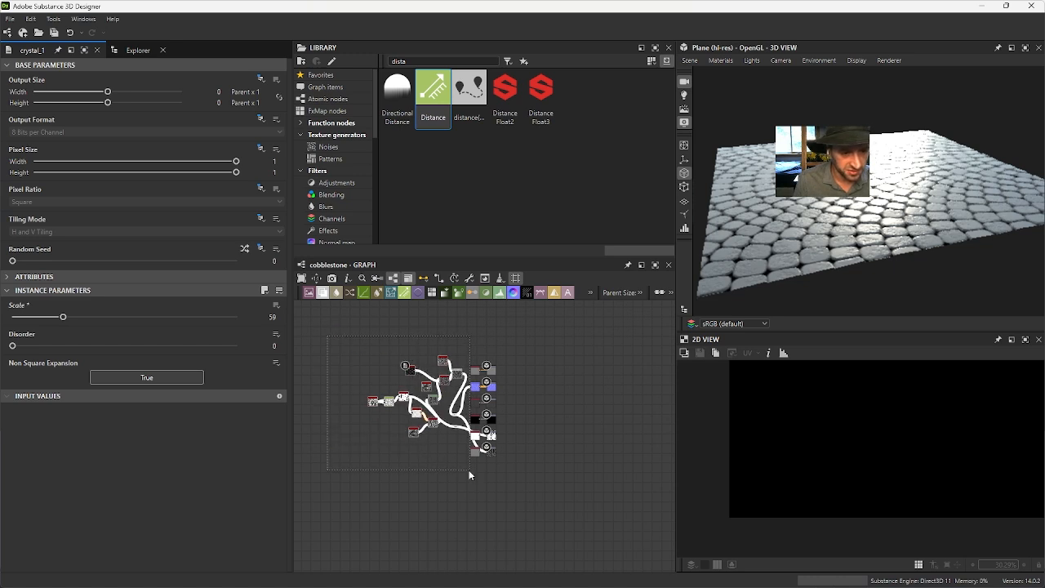
drag(405, 397, 344, 401)
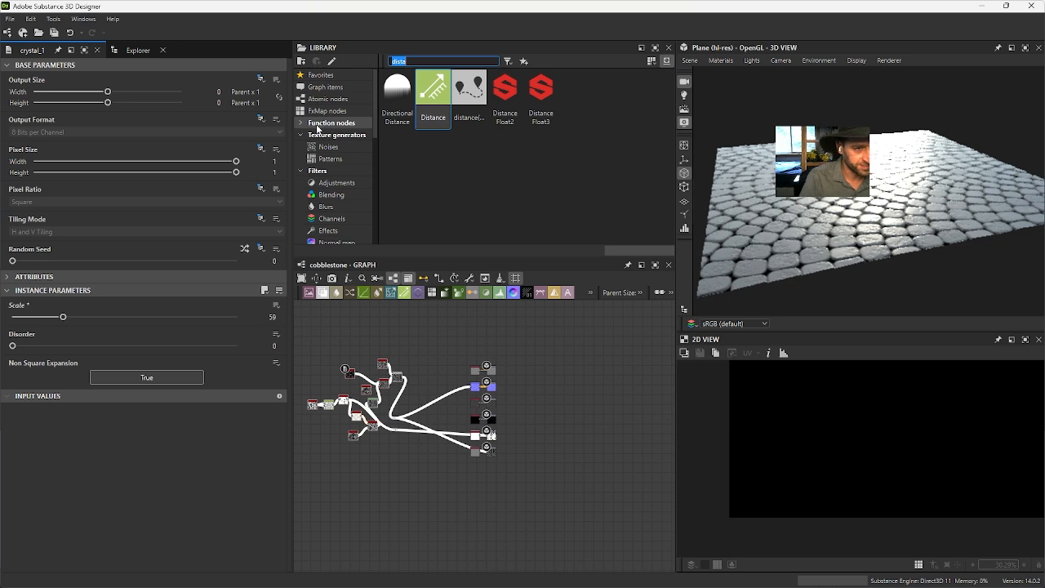
Step: Add a Gradient Map node above the outputs and feed it from the dot node carrying the Blend result
text(gradien)
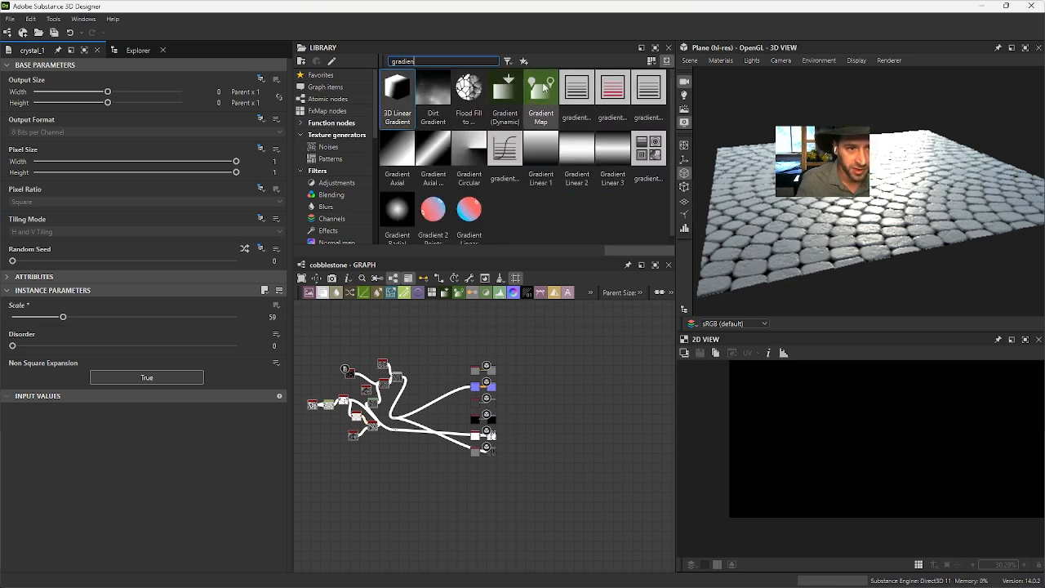
drag(541, 94, 437, 346)
scroll(437, 346, up, 5)
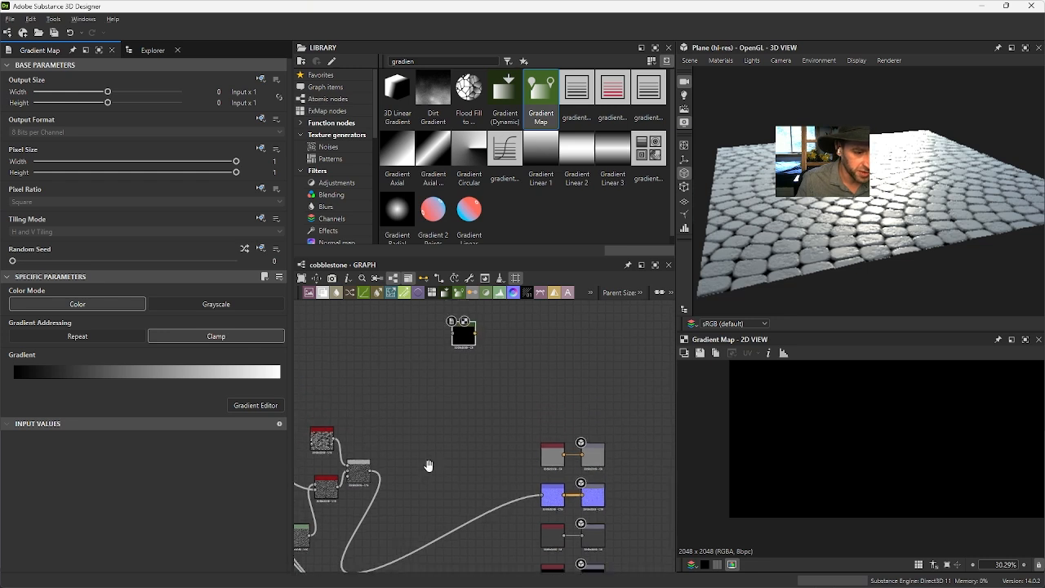
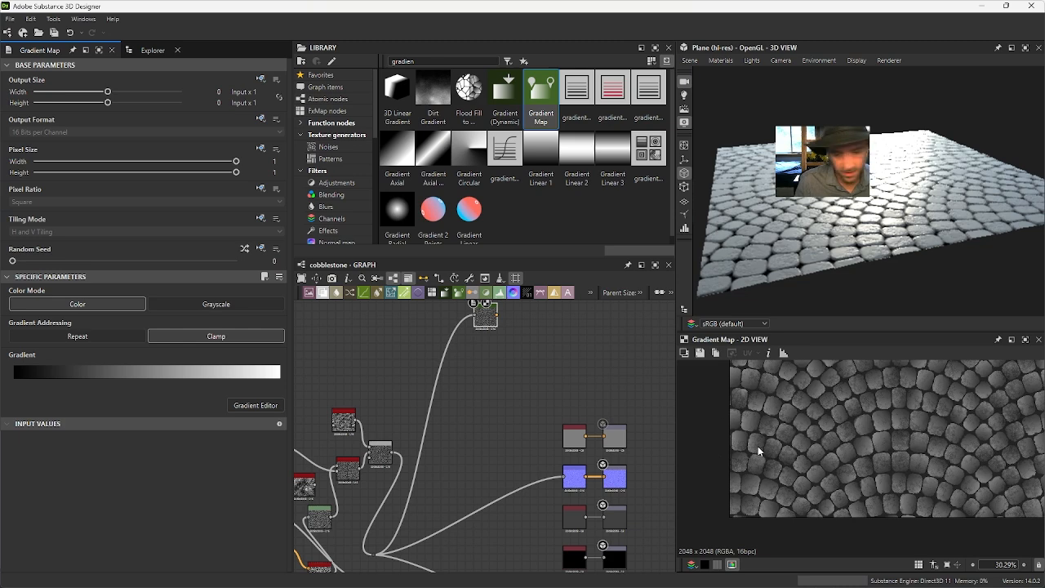
Step: Examine the Gradient Map result in the 2D view and review the settings of the Flood Fill to Gradient and Edge Detect nodes
scroll(887, 493, up, 3)
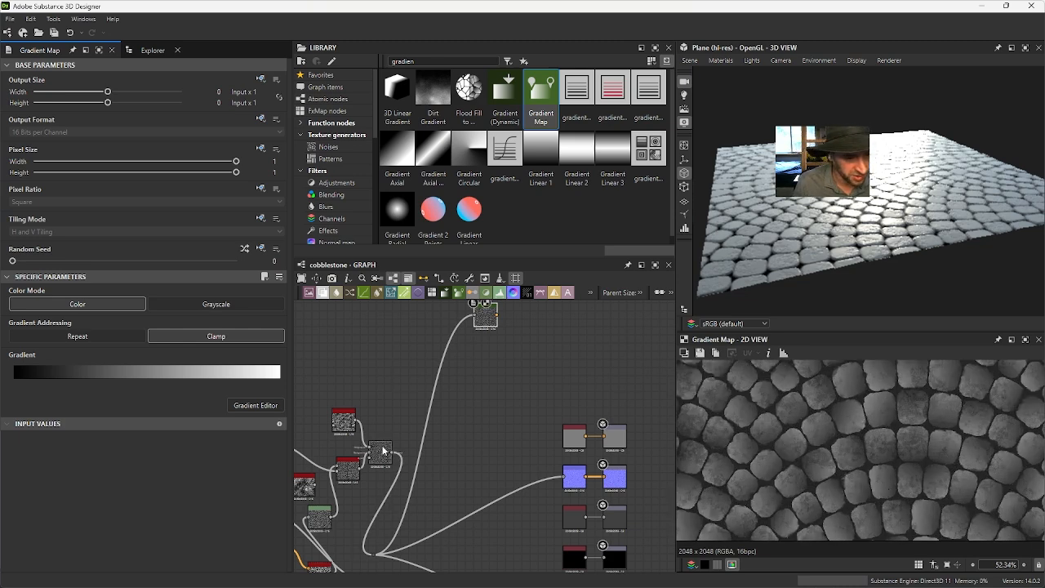
scroll(384, 451, up, 1)
middle_drag(396, 447, 517, 299)
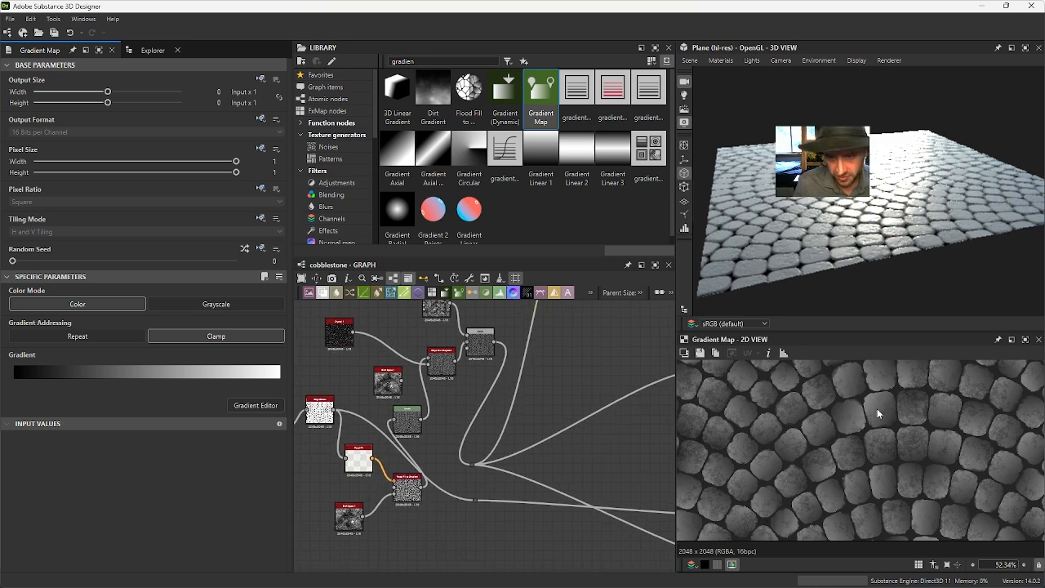
mouse_move(832, 250)
mouse_down()
mouse_move(807, 231)
mouse_move(830, 251)
mouse_up()
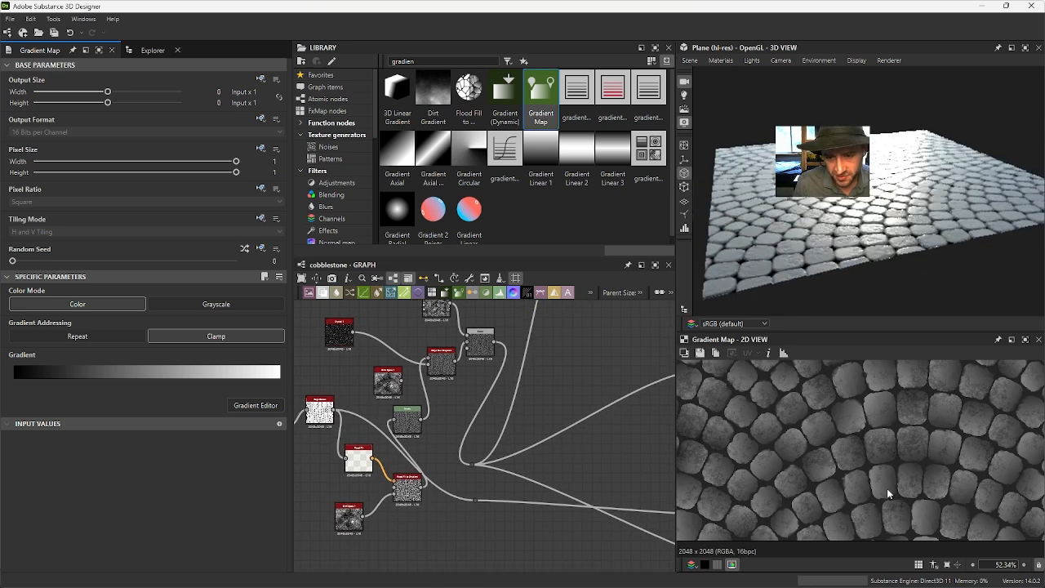
middle_drag(455, 448, 484, 459)
scroll(397, 499, down, 2)
scroll(372, 526, up, 2)
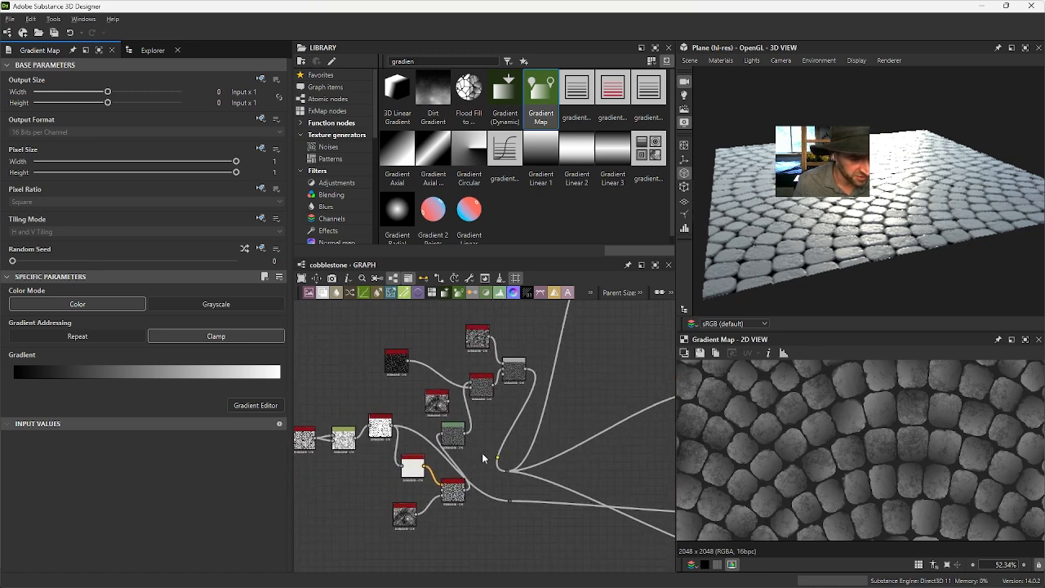
scroll(454, 494, up, 5)
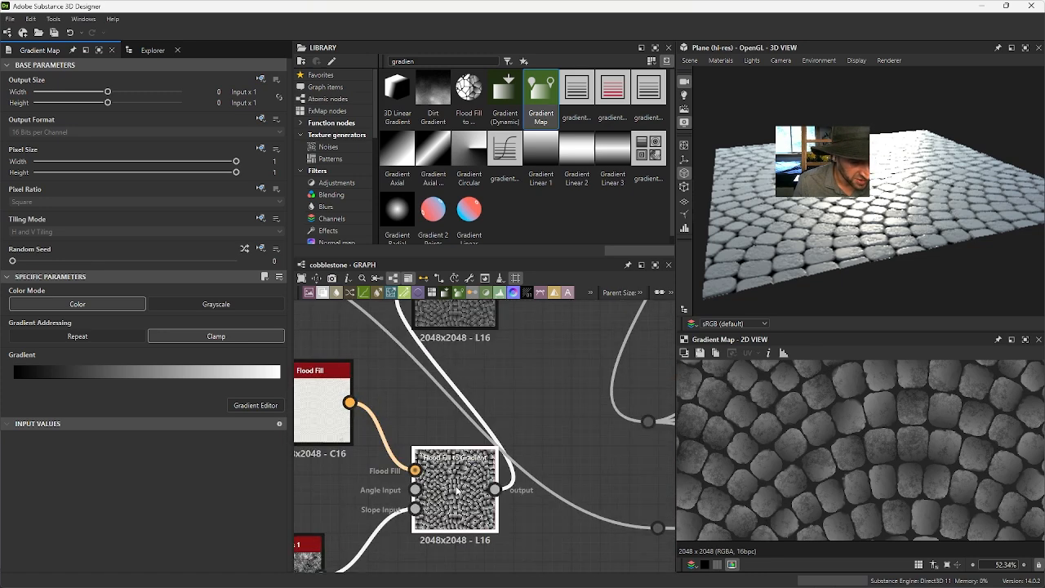
click(455, 490)
scroll(346, 408, down, 1)
middle_drag(346, 408, 505, 501)
click(394, 389)
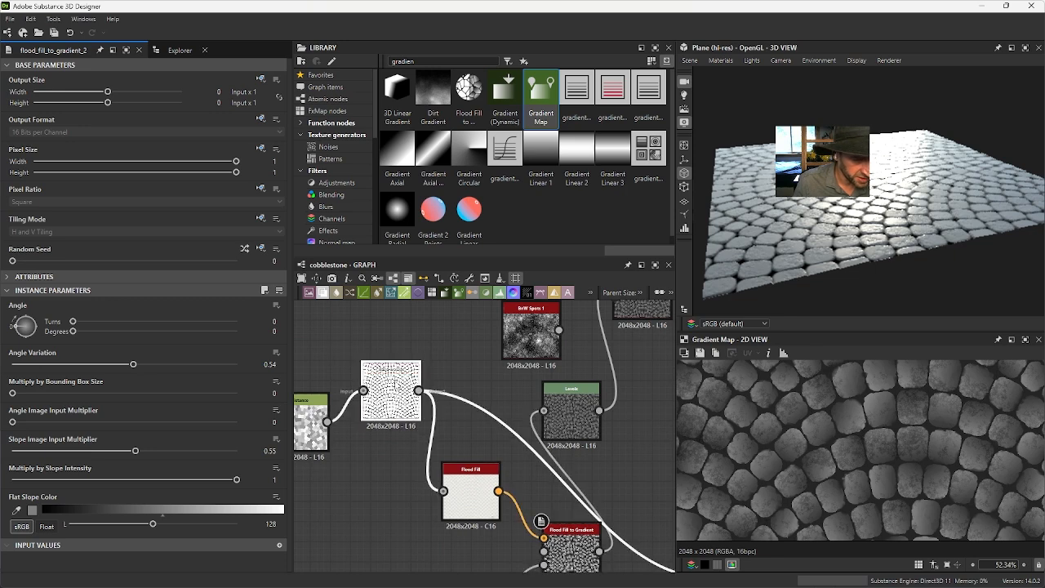
middle_drag(608, 449, 379, 449)
scroll(468, 473, down, 3)
scroll(468, 472, down, 1)
middle_drag(468, 470, 547, 502)
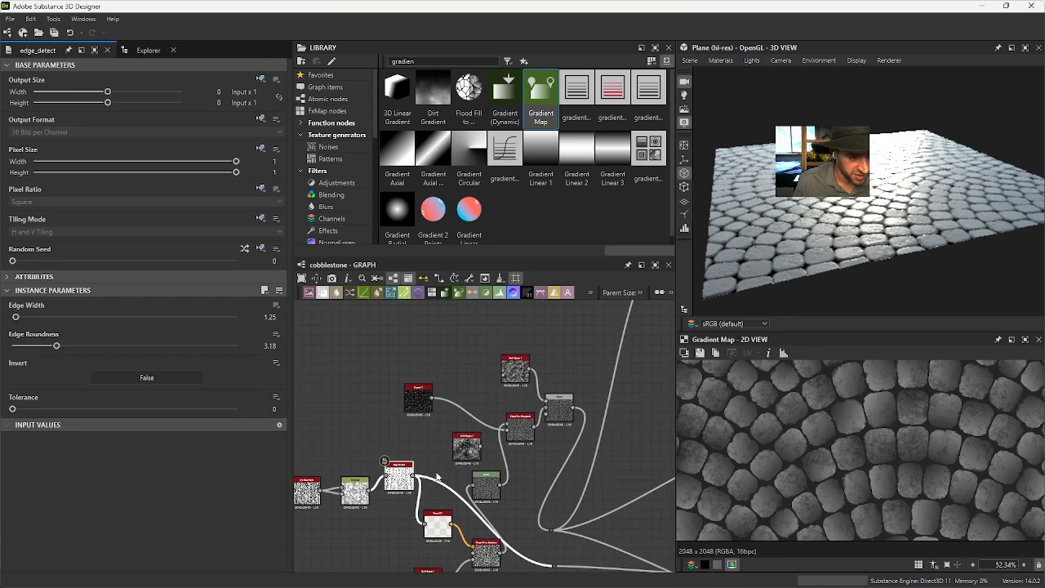
Step: Feed the Gradient Map from the Edge Detect node instead and move it nearer the output nodes
middle_drag(518, 470, 502, 483)
scroll(501, 486, down, 2)
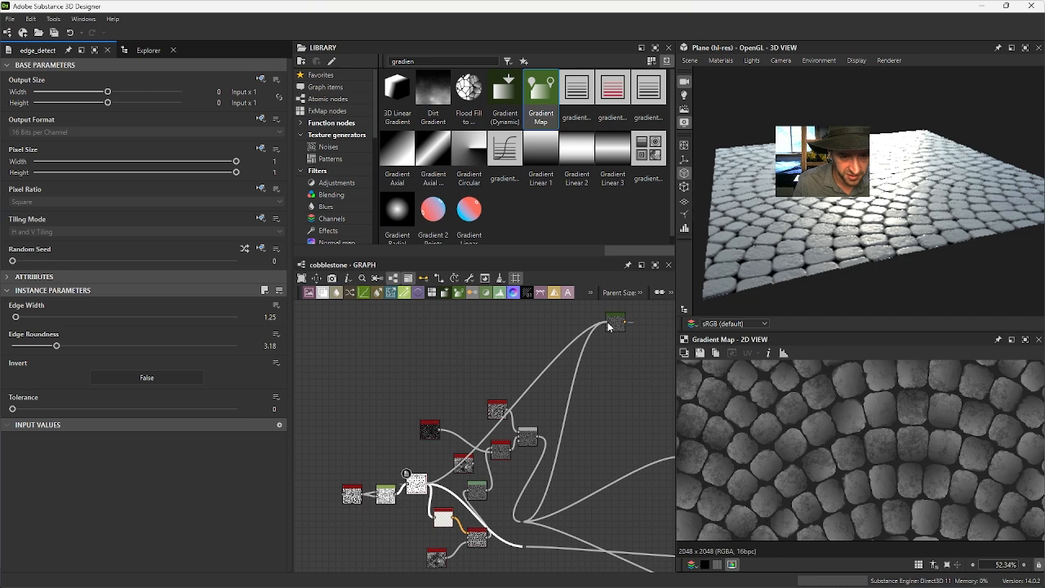
drag(607, 322, 605, 321)
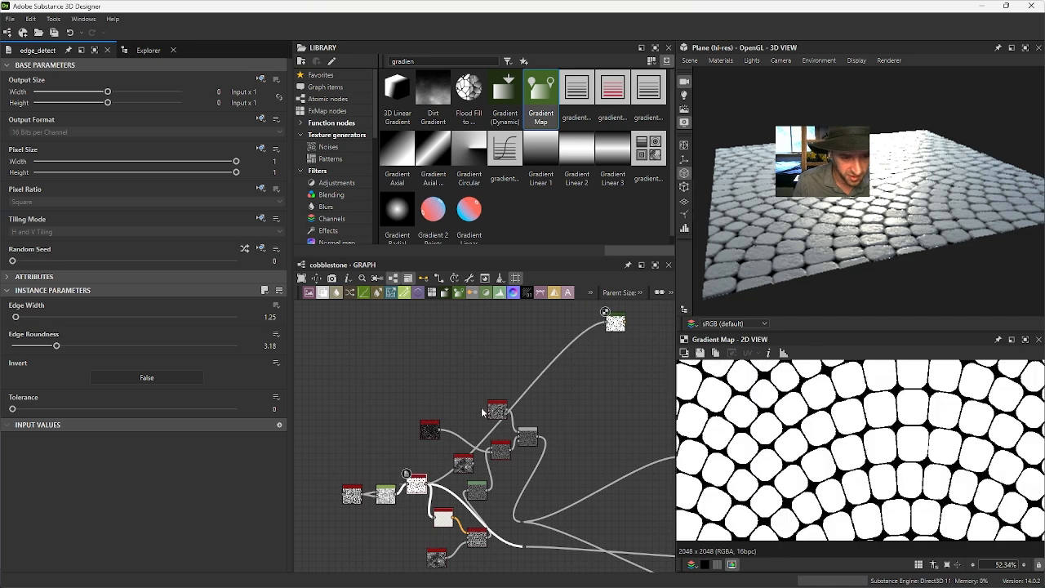
scroll(481, 412, up, 3)
scroll(524, 414, down, 3)
middle_drag(574, 419, 451, 460)
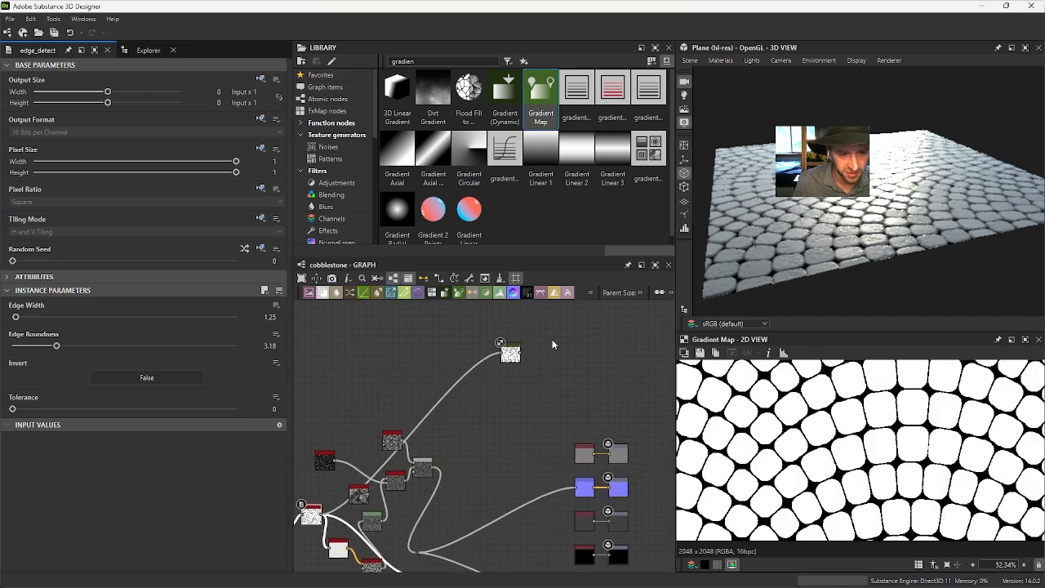
drag(511, 353, 504, 380)
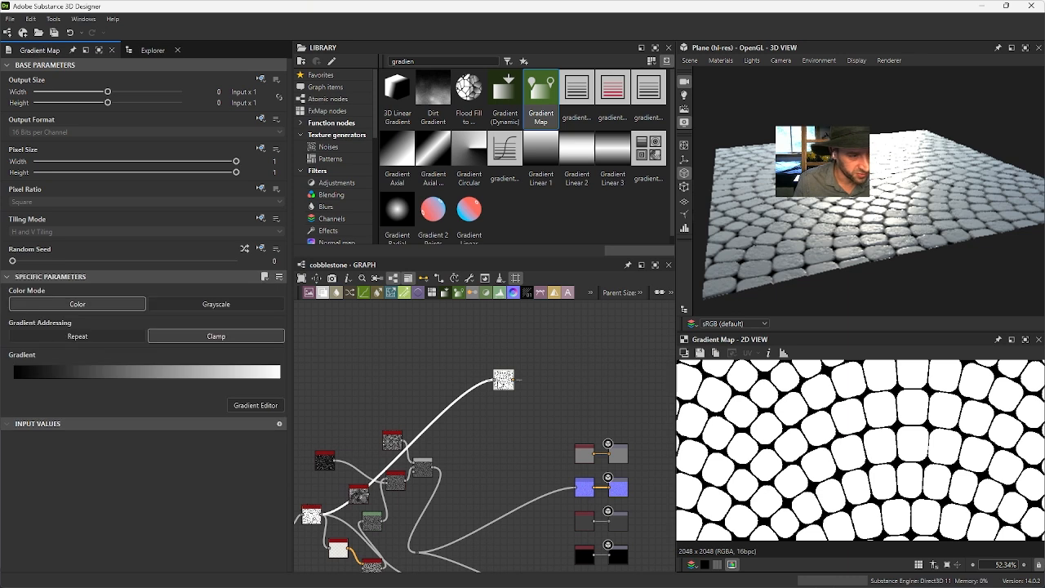
Step: Open the Gradient Map's gradient for editing and check the stone and grout colors in the browser's cobblestone reference photo
click(27, 375)
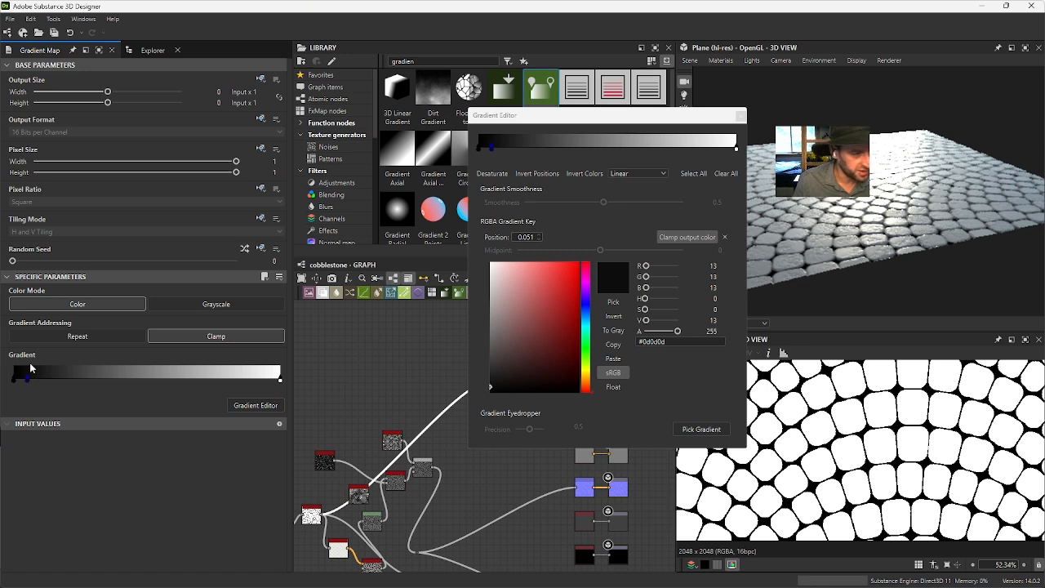
drag(29, 381, 32, 271)
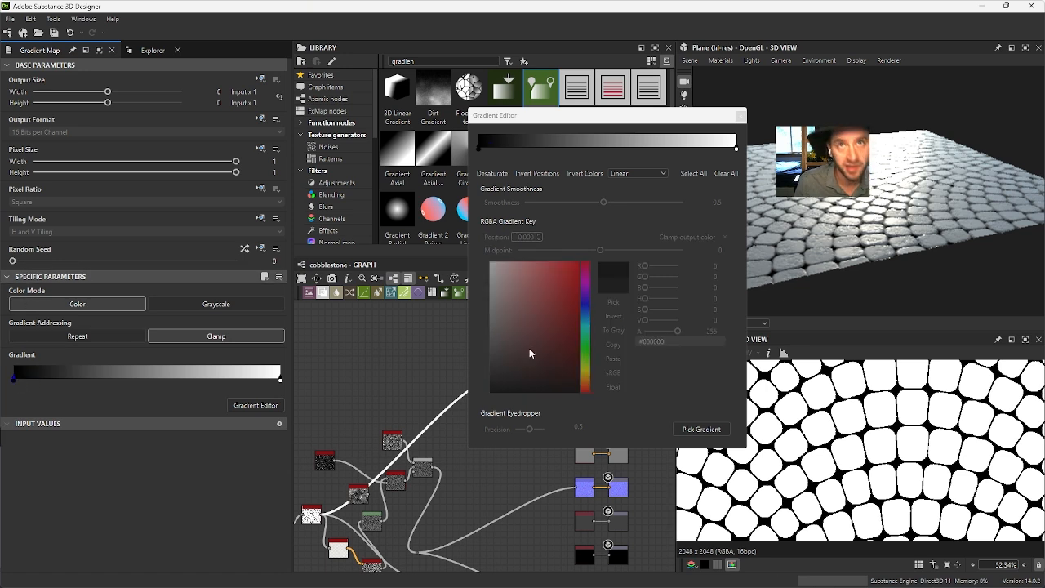
drag(882, 0, 899, 146)
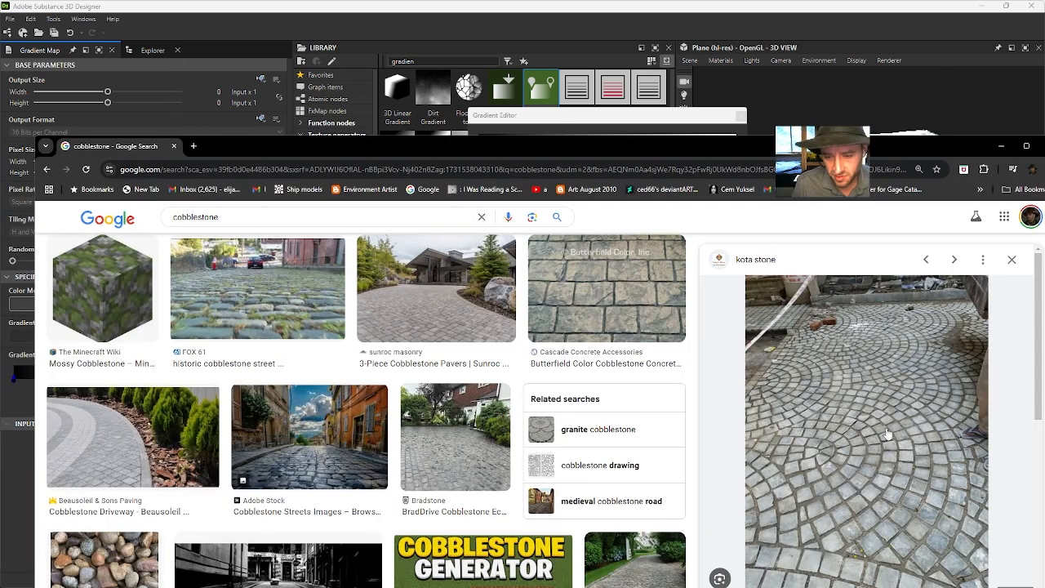
key(alt+Tab)
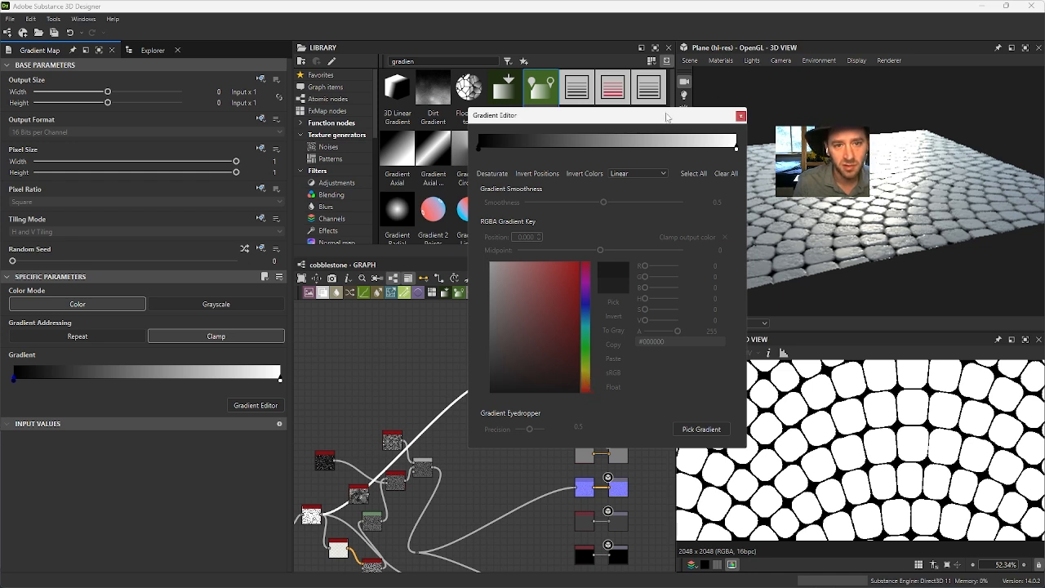
drag(666, 117, 573, 147)
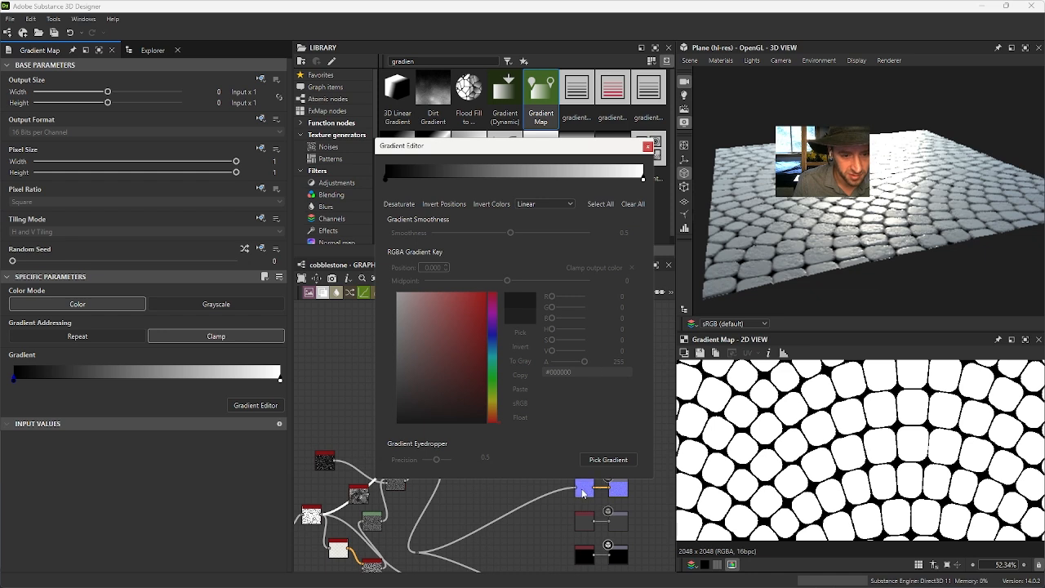
click(648, 147)
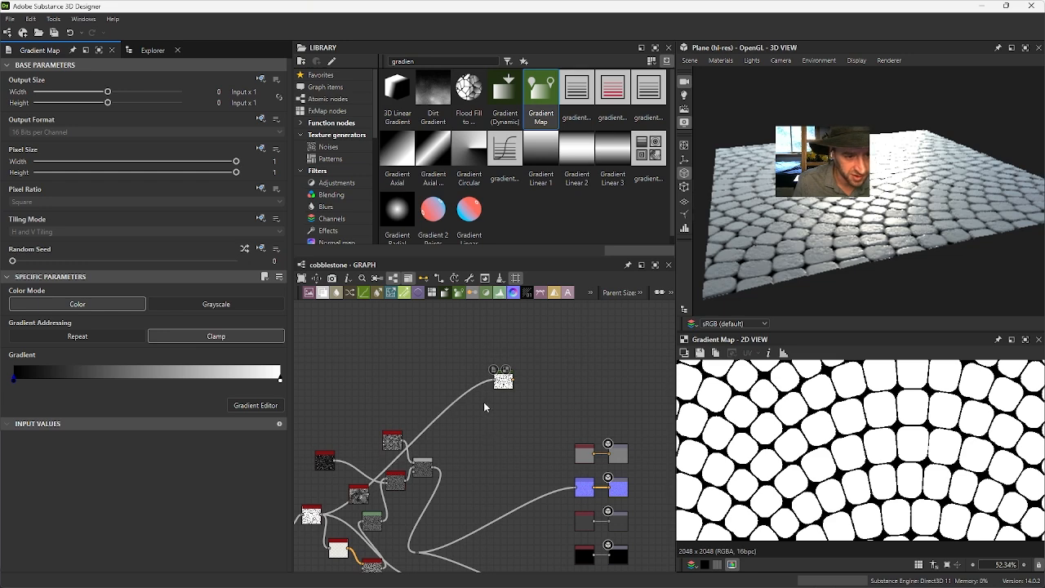
scroll(483, 402, up, 3)
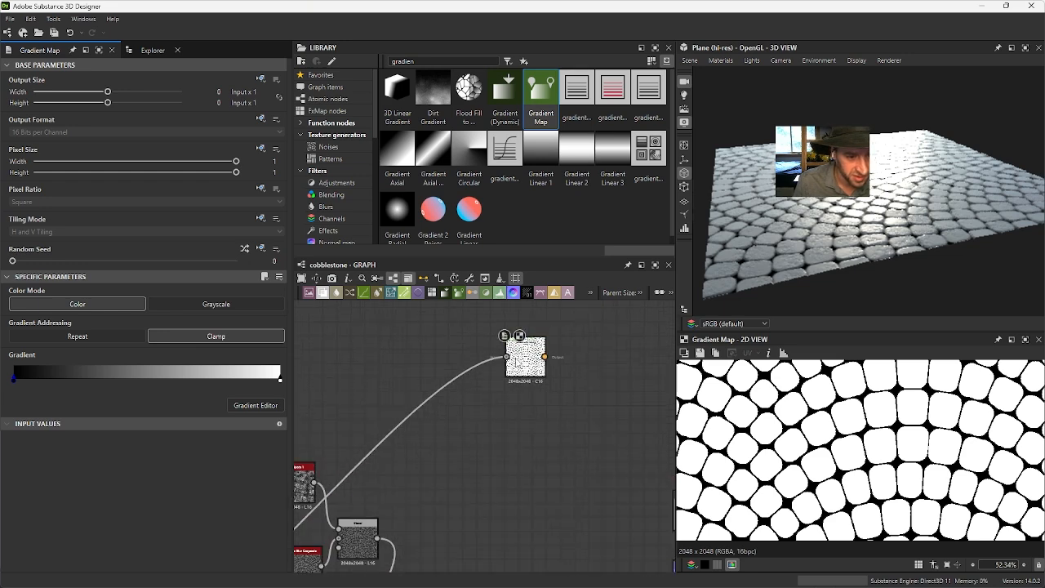
Step: Recolor the black gradient key at position 0 to the grayish beige #969176 for the grout
double_click(12, 381)
drag(444, 349, 424, 340)
drag(494, 413, 495, 402)
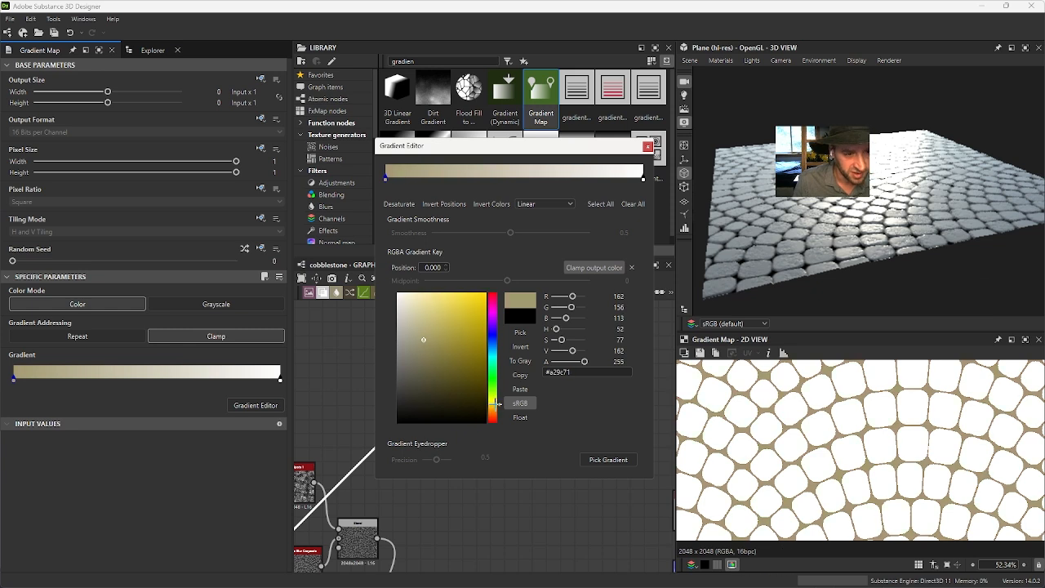
click(424, 341)
drag(424, 341, 415, 346)
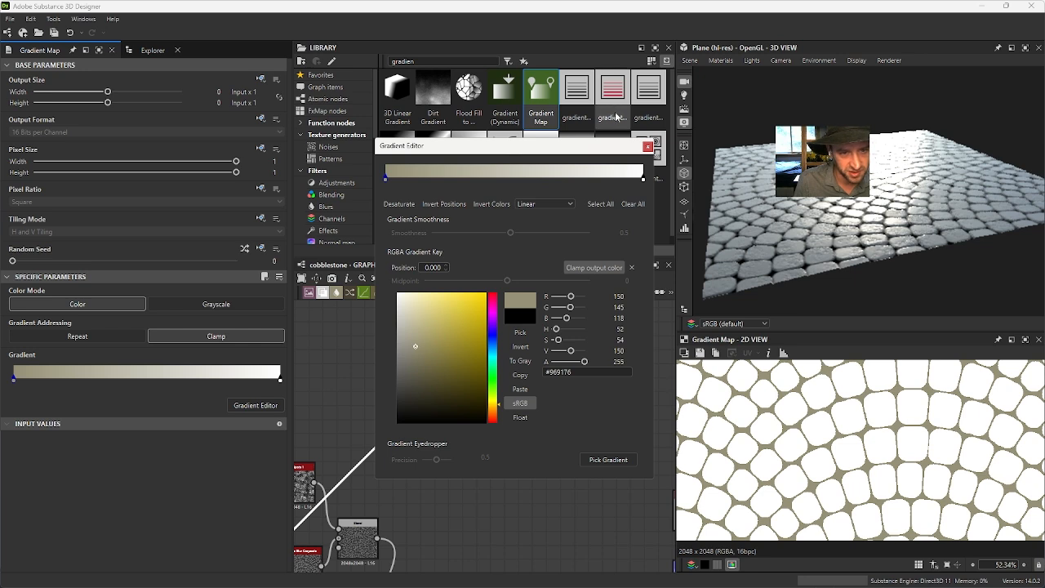
click(649, 149)
Step: Recolor the white gradient key at position 1 to the blue-gray #7b8e8f, using the cobblestone photo as reference
double_click(278, 379)
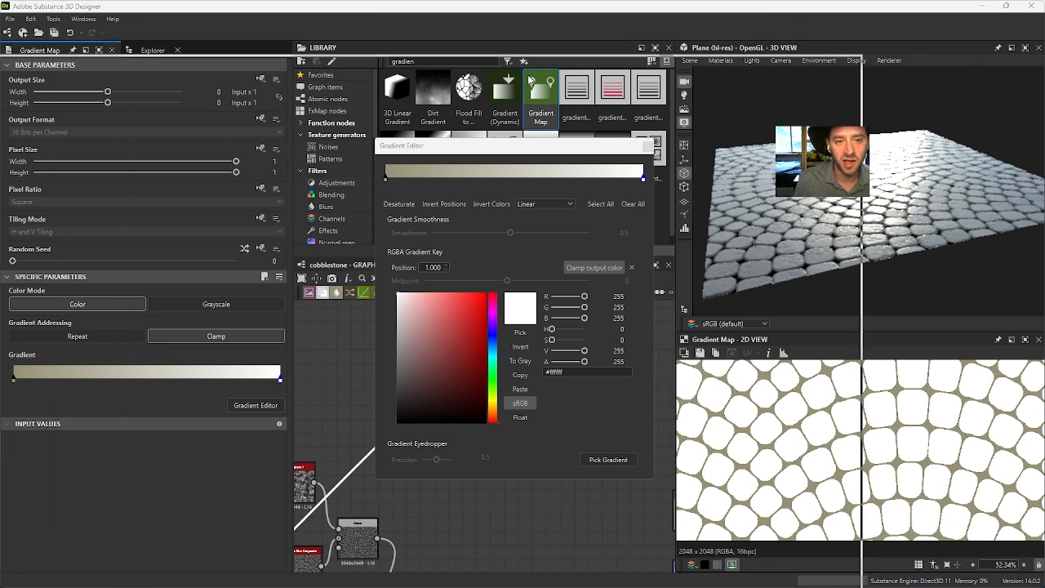
key(alt+Tab)
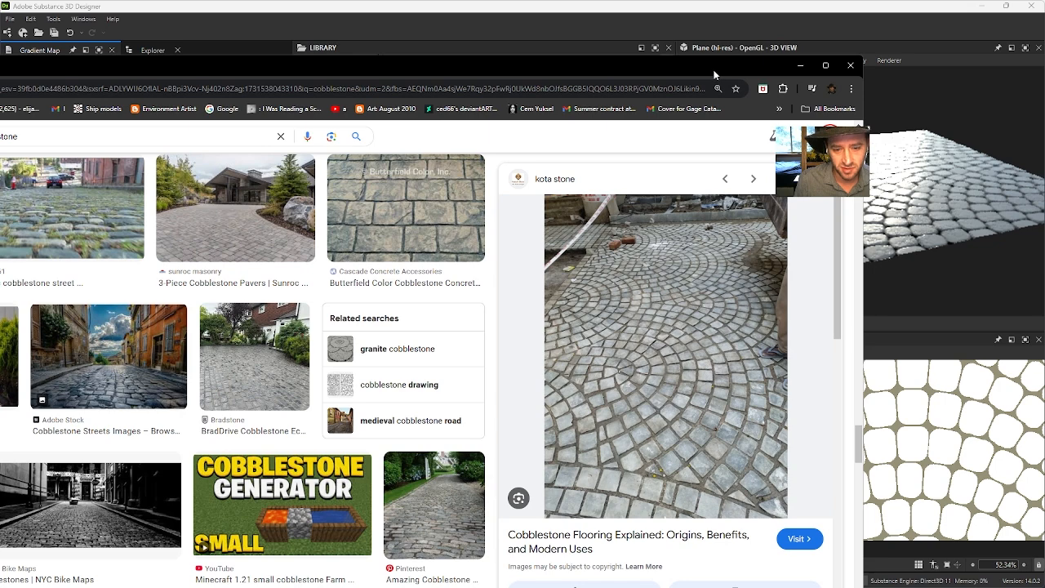
key(alt+Tab)
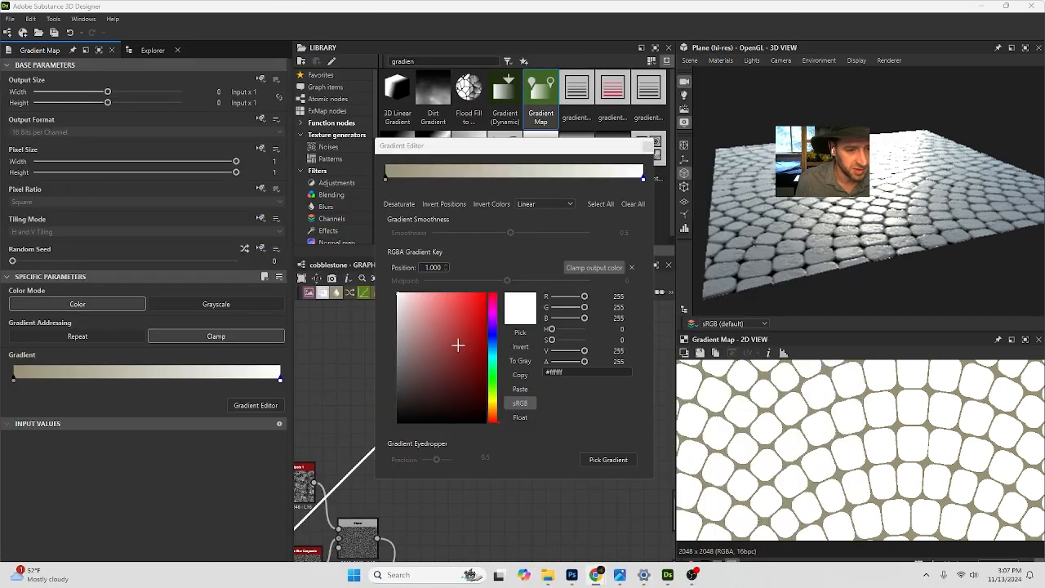
click(405, 347)
drag(401, 348, 417, 353)
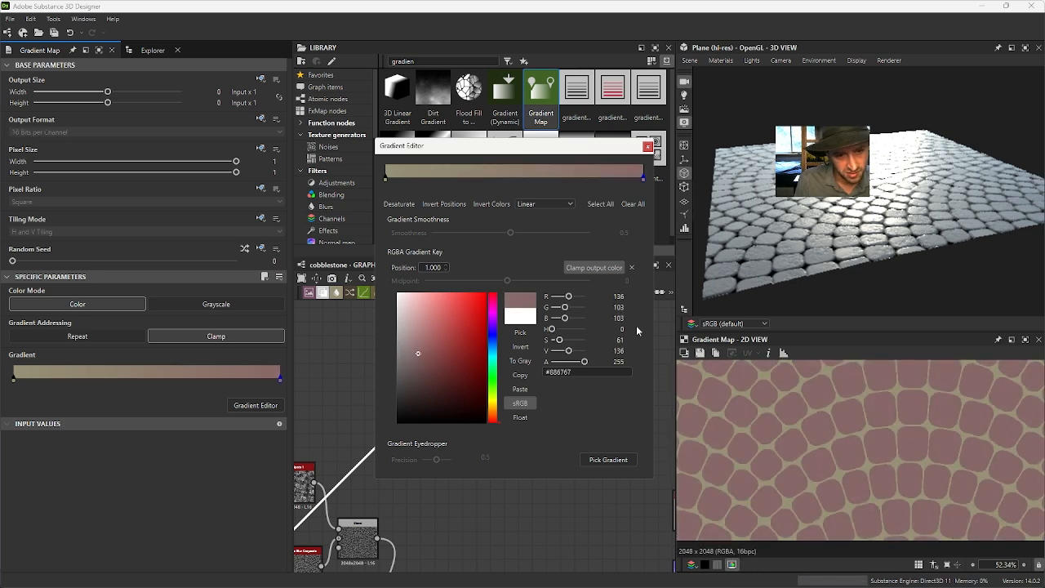
drag(495, 419, 500, 355)
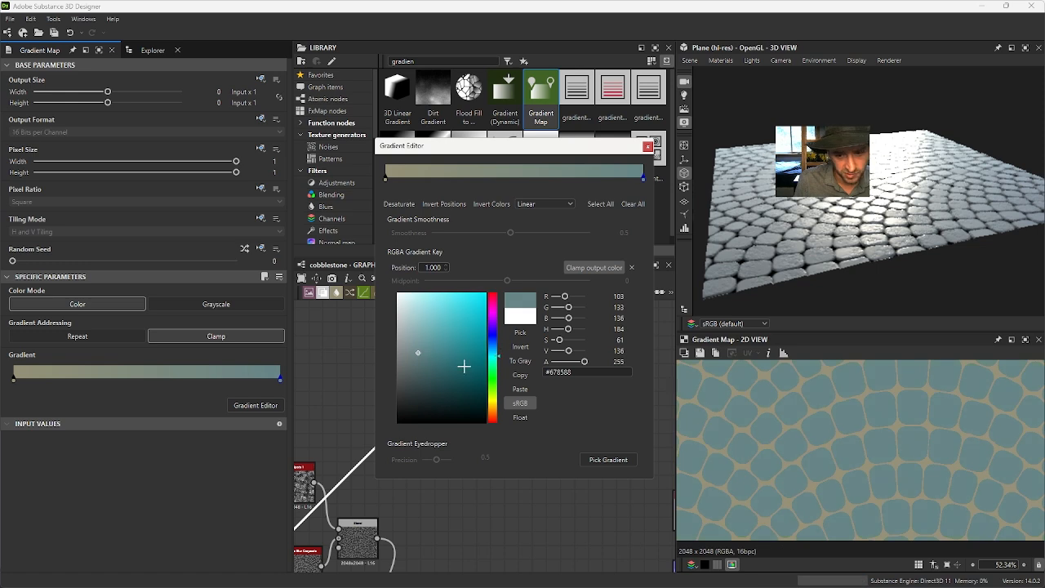
drag(416, 345, 407, 350)
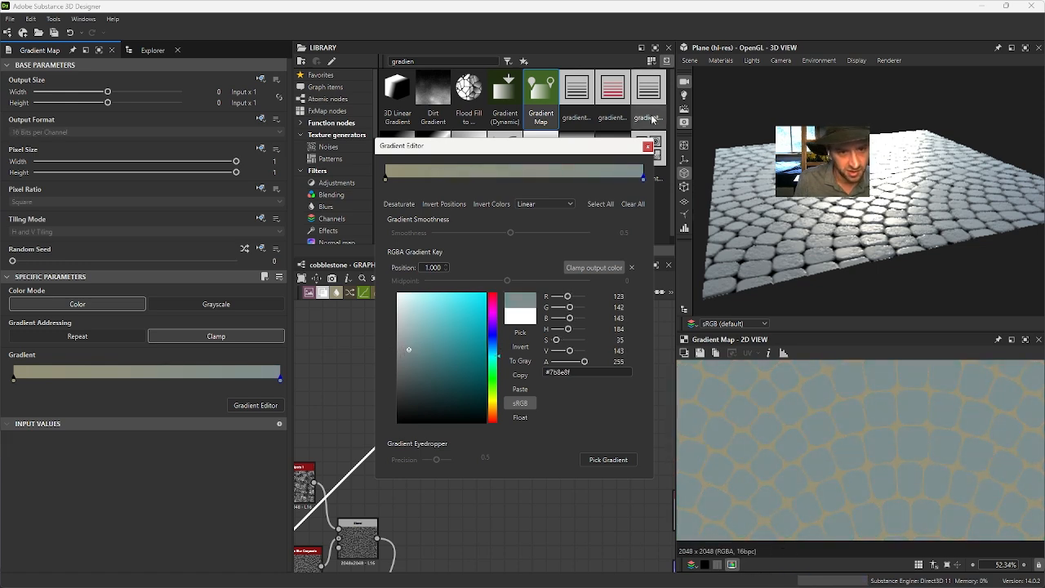
click(648, 147)
Step: Add a Dot Node beside the Base Color output and route the Gradient Map through it into that output
middle_drag(551, 441, 502, 395)
scroll(502, 395, down, 4)
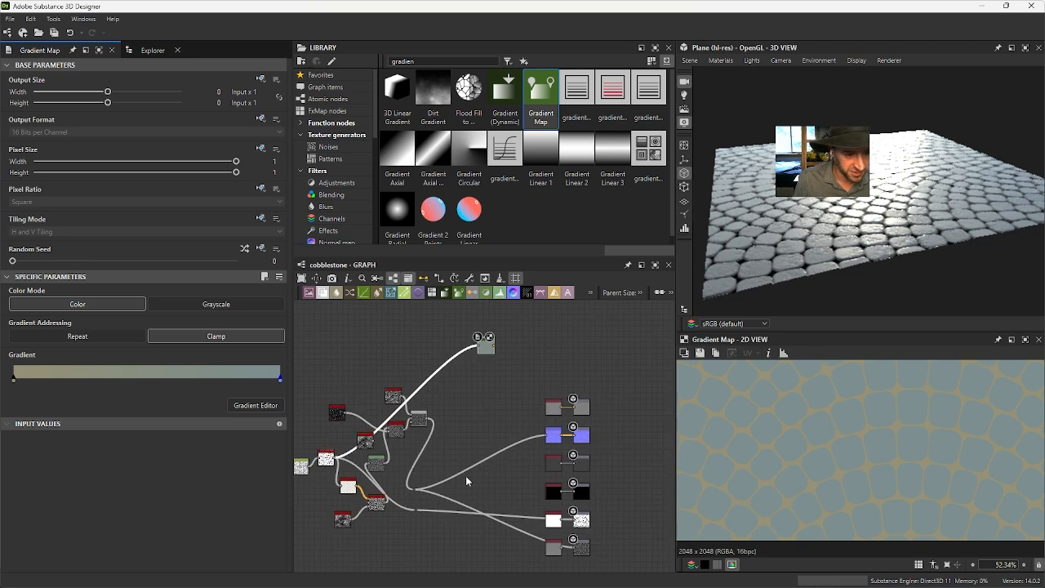
scroll(525, 401, up, 3)
middle_drag(403, 348, 403, 379)
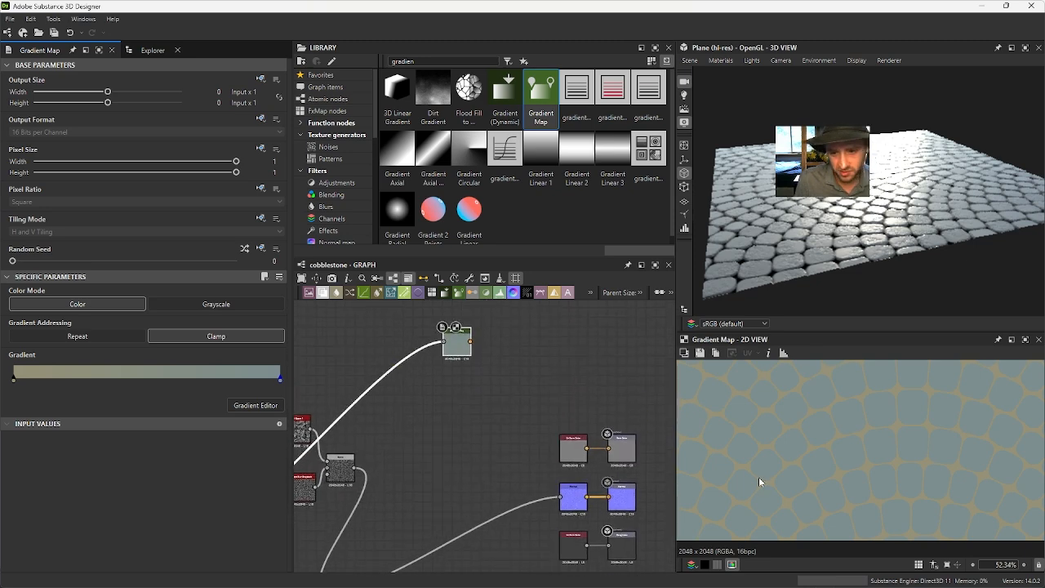
click(427, 62)
double_click(427, 62)
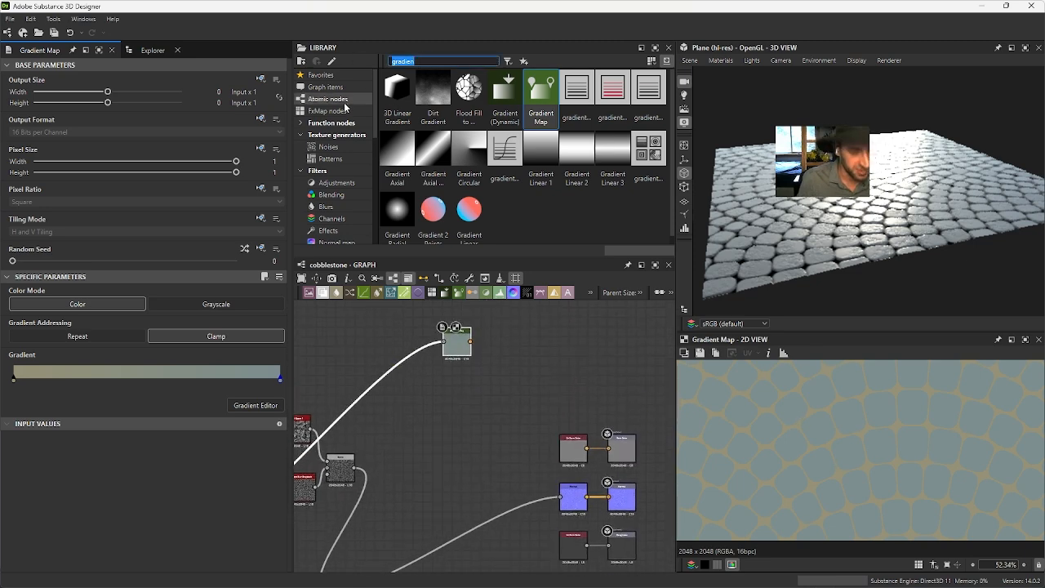
text(dot)
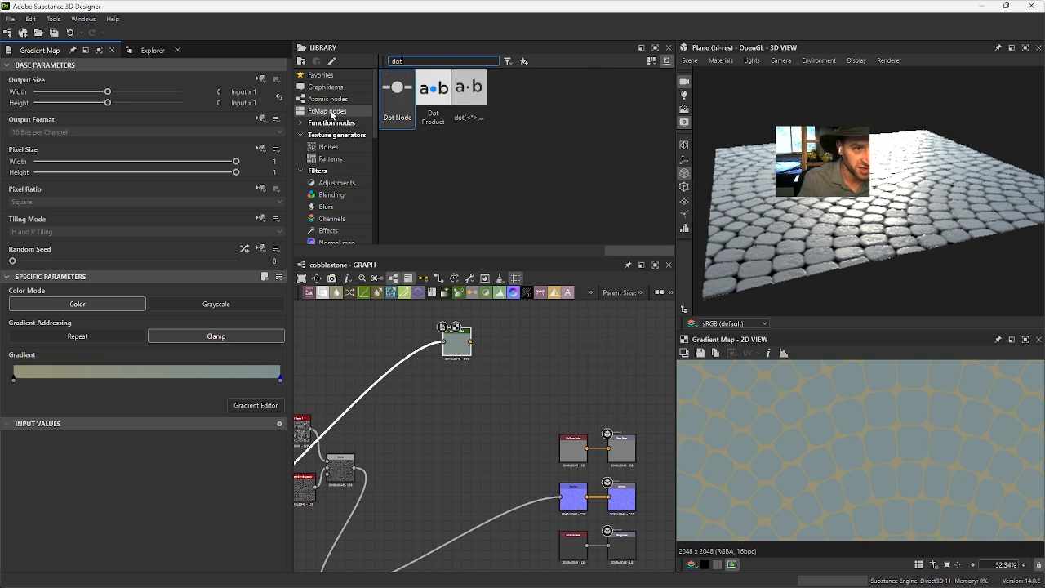
drag(398, 90, 537, 439)
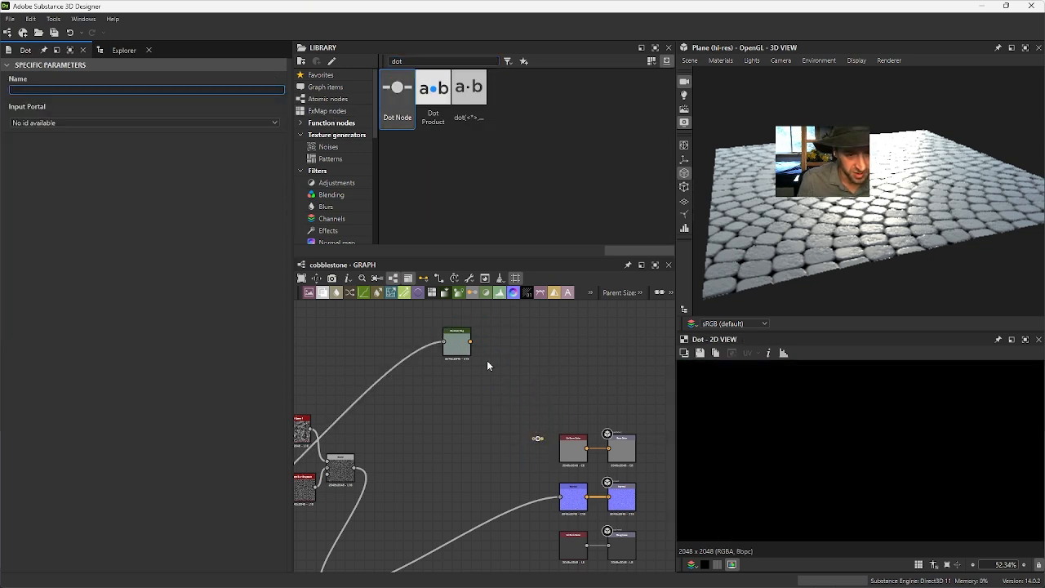
drag(471, 341, 506, 411)
drag(534, 445, 539, 439)
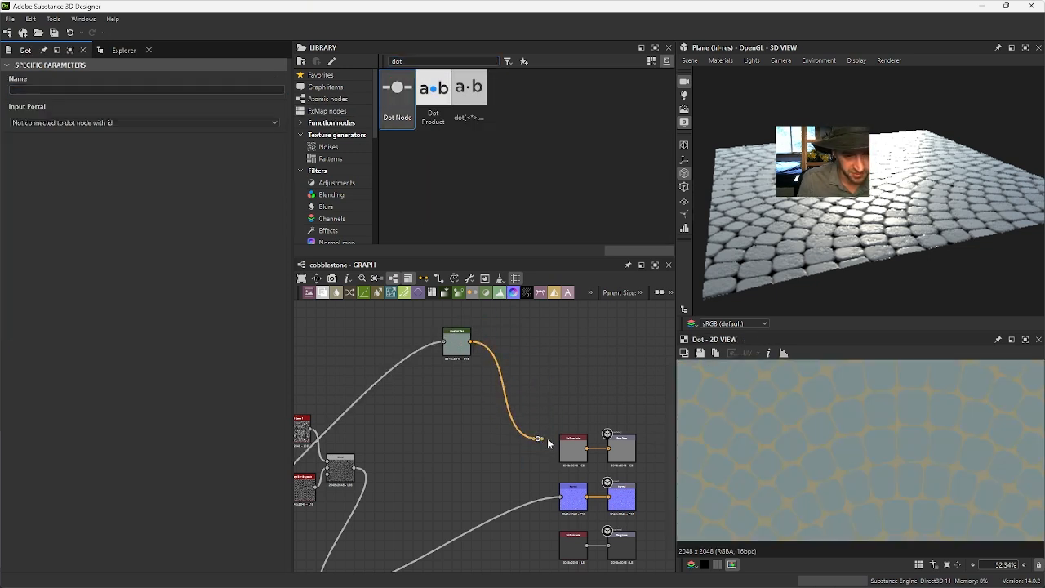
drag(898, 204, 938, 221)
Step: Connect the white Uniform Color node back to the Ambient Occlusion output and inspect the stones in the 3D preview from several angles
middle_drag(490, 498, 475, 358)
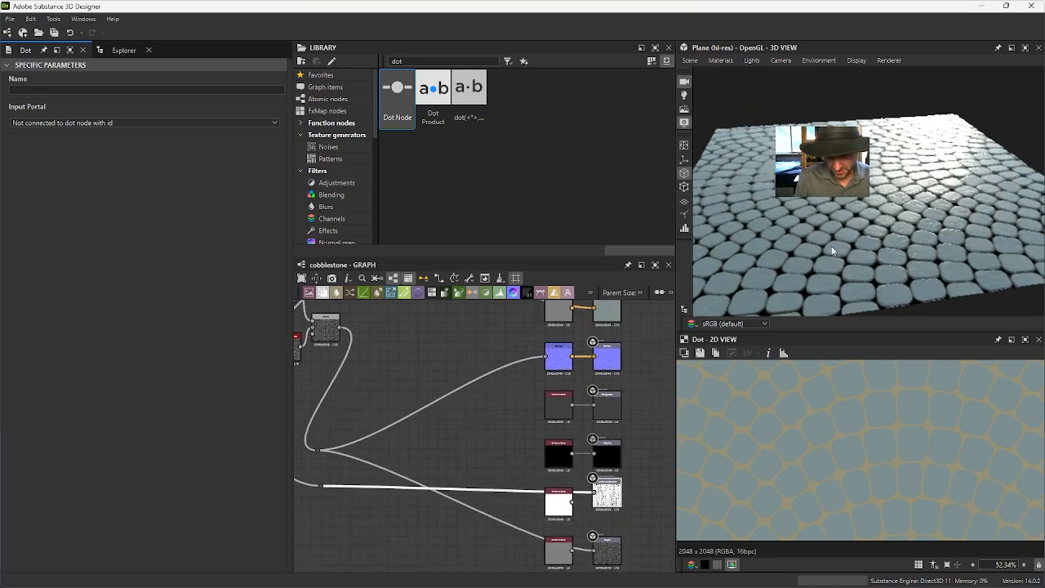
drag(560, 516, 594, 492)
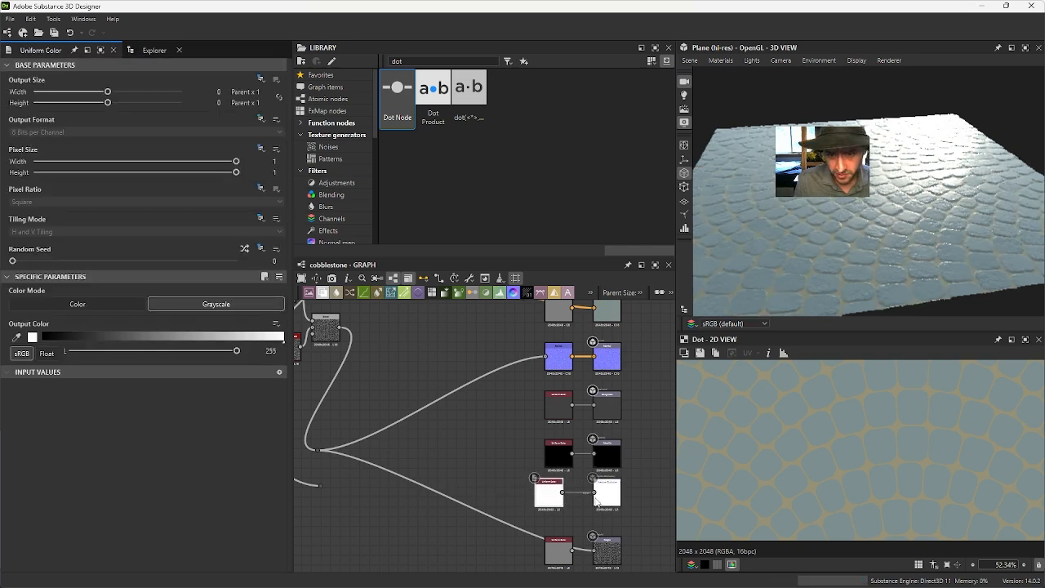
drag(878, 196, 909, 274)
drag(914, 230, 595, 260)
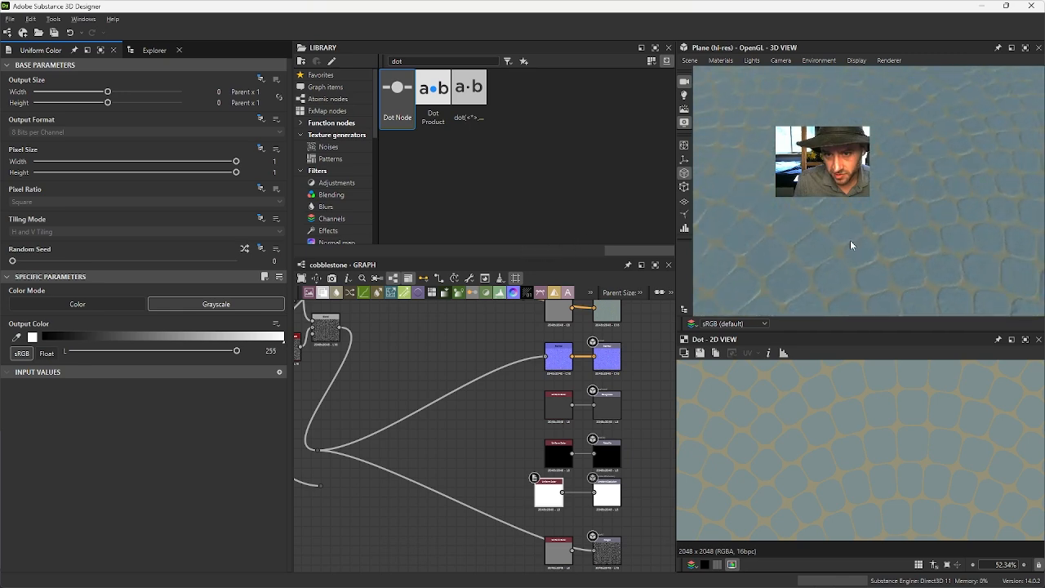
right_drag(851, 245, 495, 30)
right_drag(845, 255, 882, 263)
drag(882, 263, 937, 245)
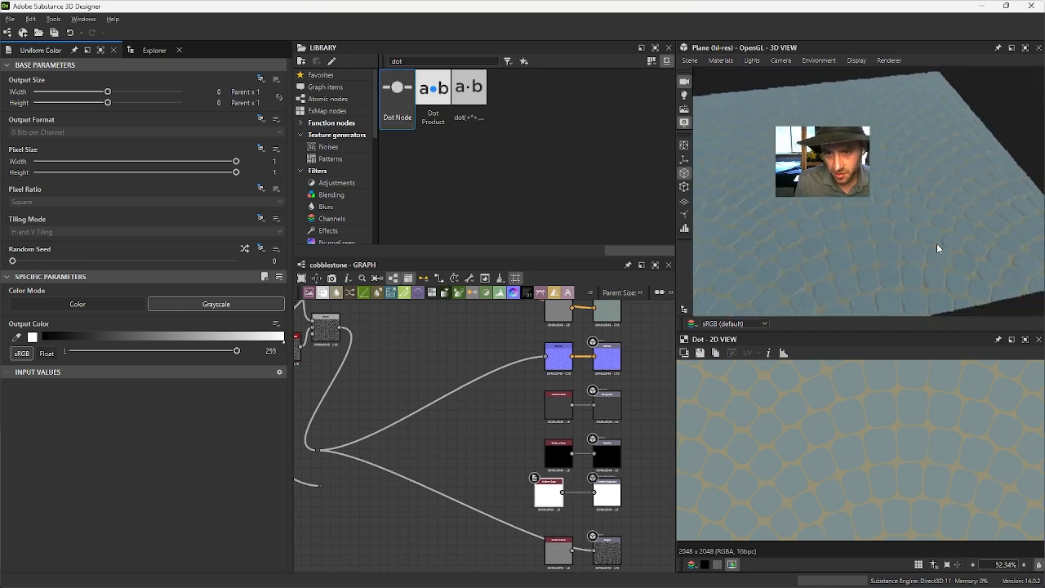
right_drag(937, 245, 926, 385)
drag(927, 294, 887, 224)
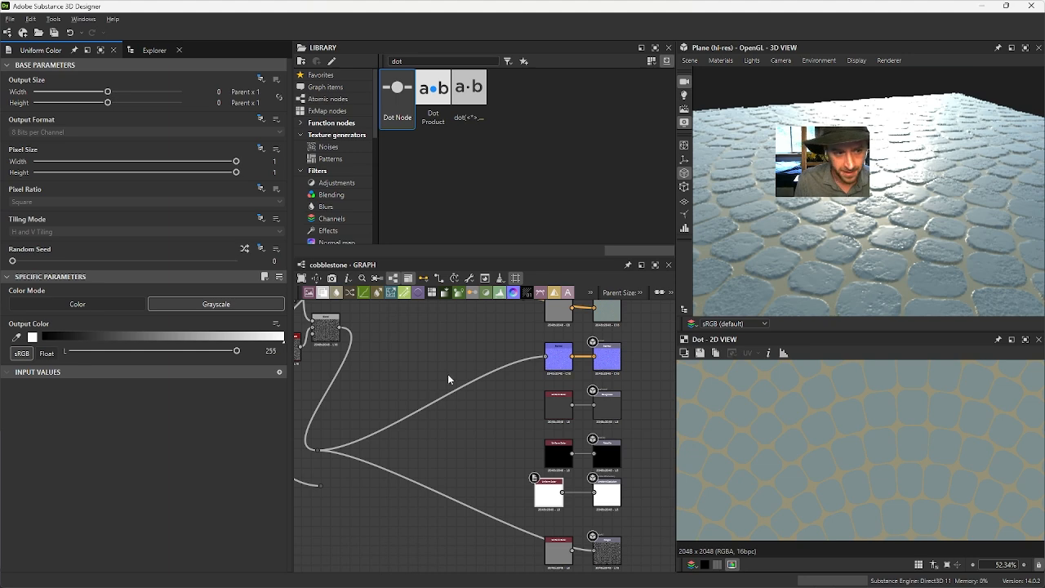
Step: Set the Scale of the BnW Spots 1 noise feeding the Blend node to 2
middle_drag(449, 378, 556, 571)
middle_drag(535, 447, 575, 323)
click(474, 400)
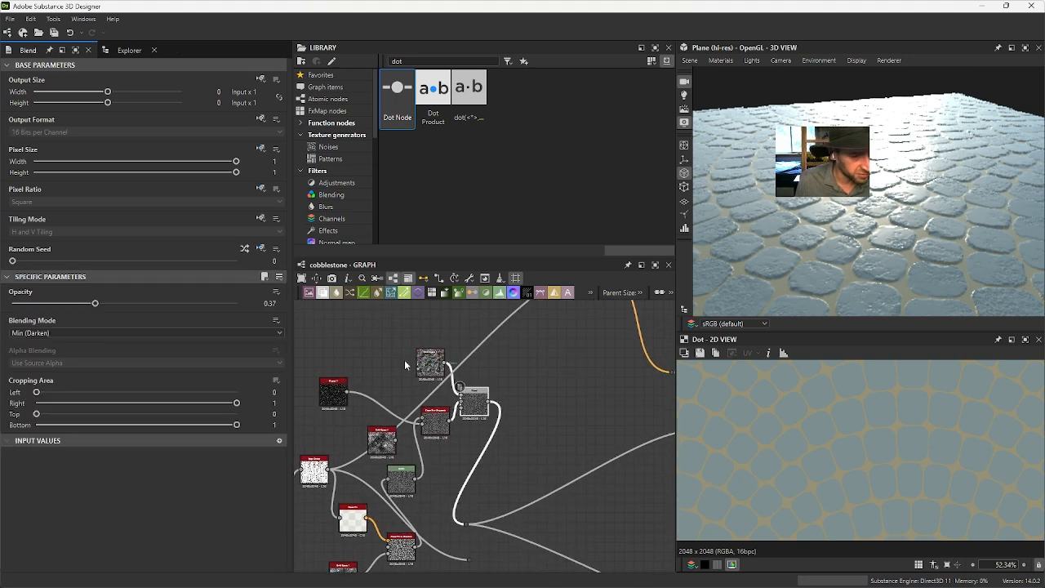
click(434, 432)
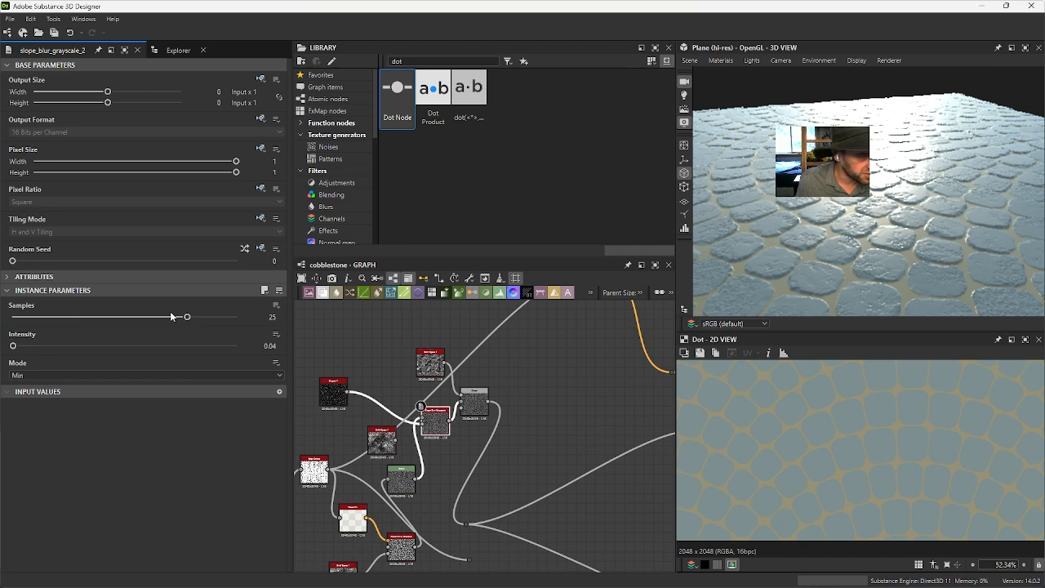
scroll(399, 457, up, 3)
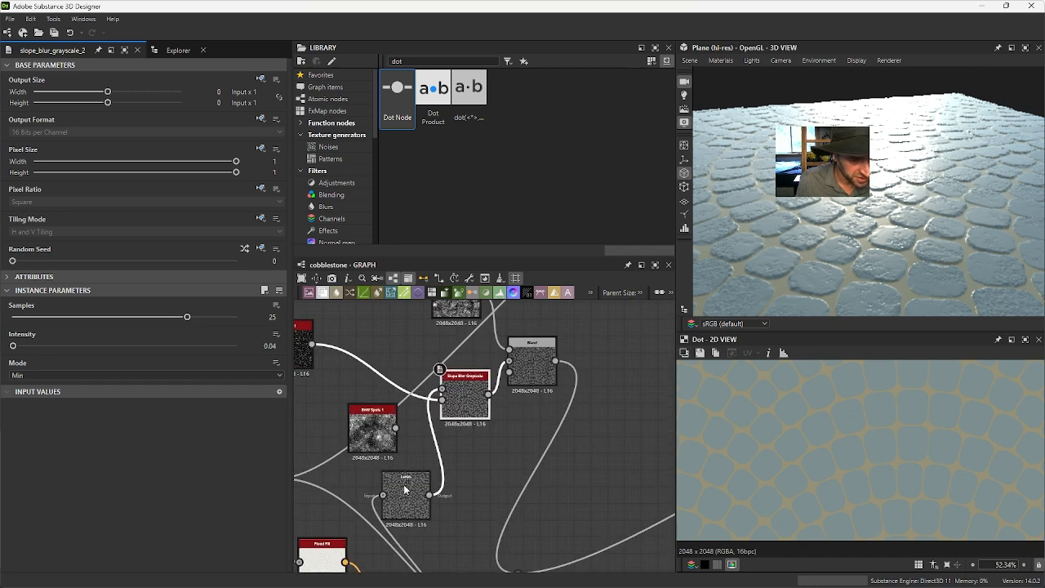
middle_drag(399, 408, 466, 444)
click(526, 353)
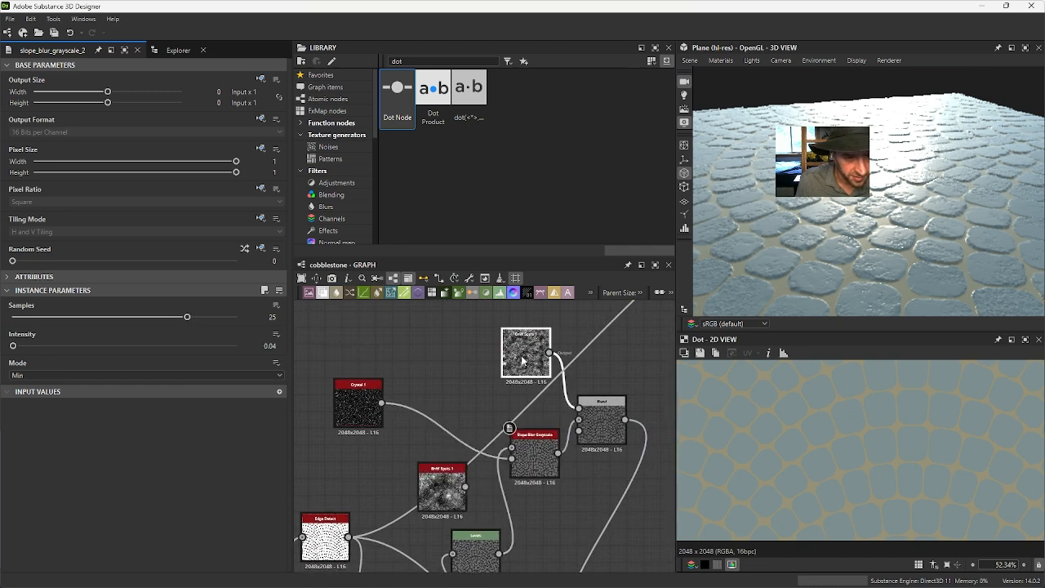
drag(75, 316, 44, 317)
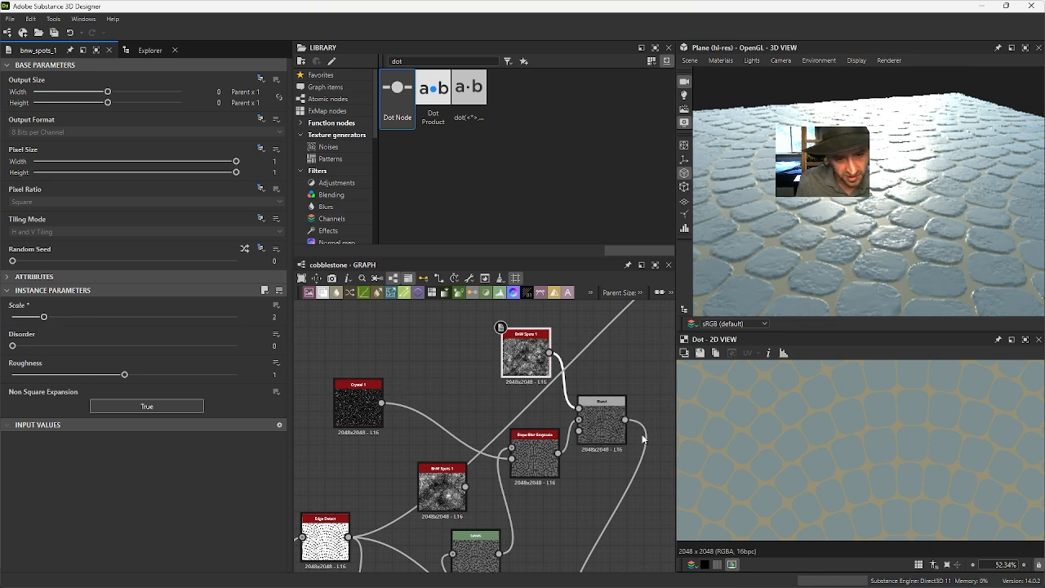
Step: Reduce the Opacity of the Min (Darken) Blend to 0.08 and check the stone surface in the 3D preview
click(606, 421)
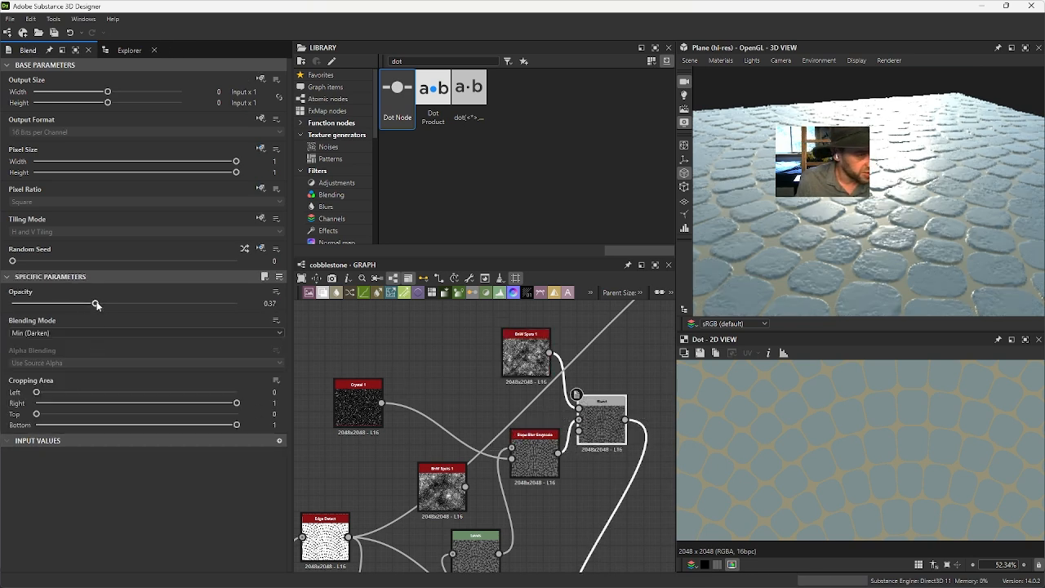
drag(97, 306, 33, 324)
drag(947, 226, 957, 214)
Step: Move the BnW Spots 1 noise that feeds the Blend node into the open space below the Gradient Map
scroll(593, 414, down, 5)
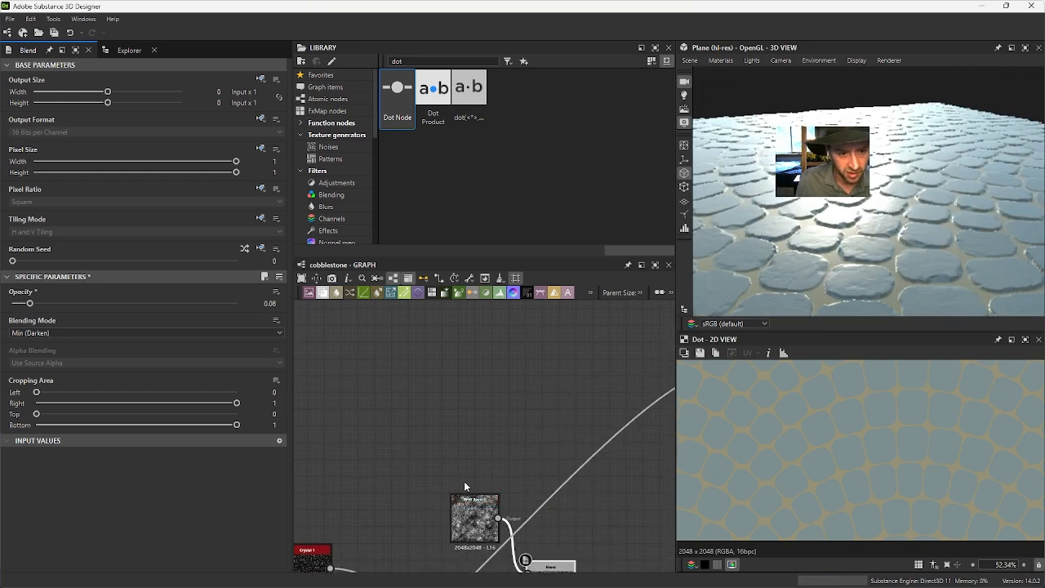
drag(470, 492, 517, 460)
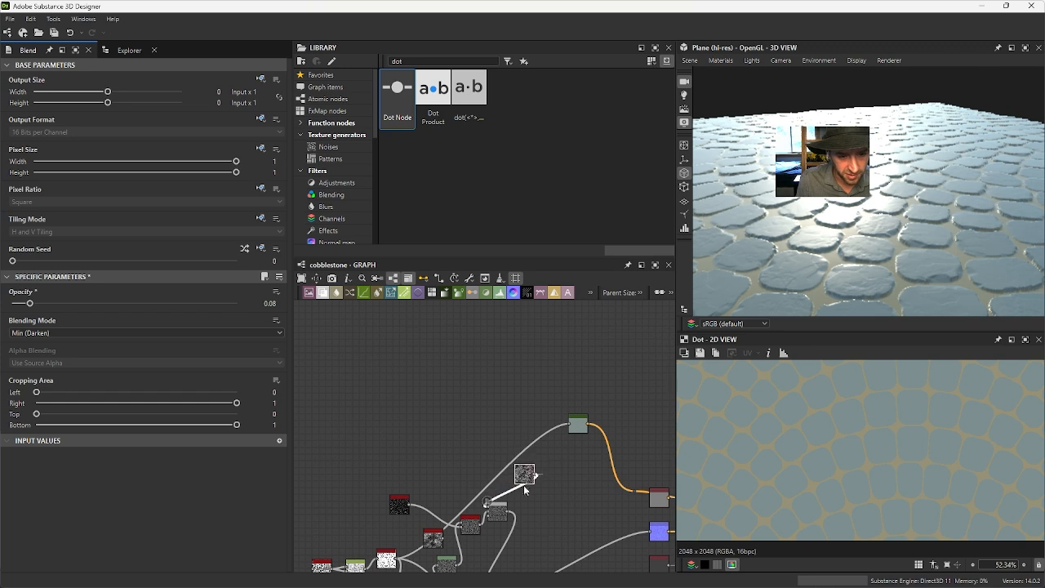
scroll(524, 485, up, 3)
middle_drag(450, 406, 370, 402)
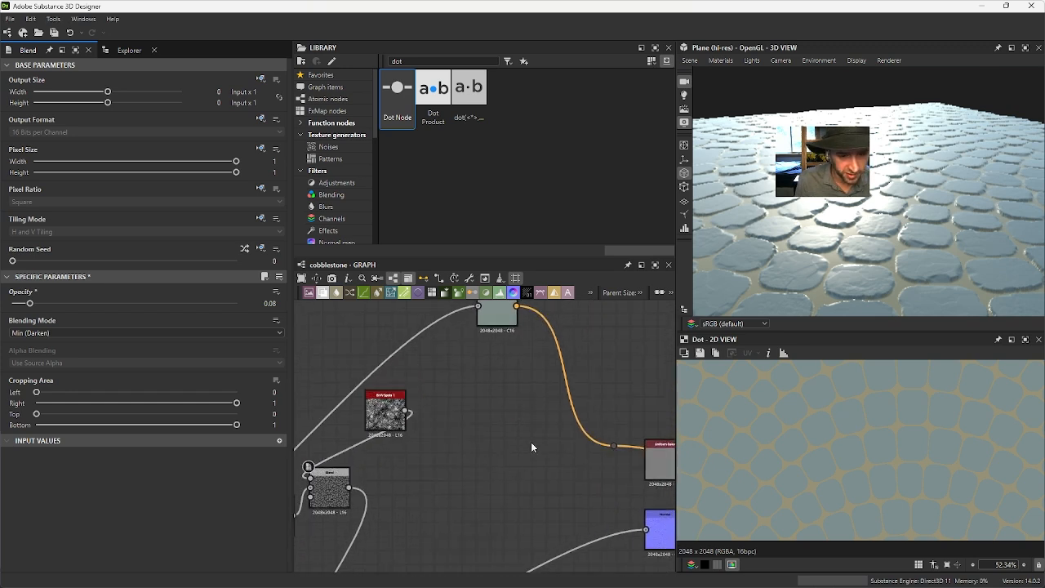
Step: Add a new Blend node with the Gradient Map as its foreground and the BnW Spots 1 noise as its background
click(425, 61)
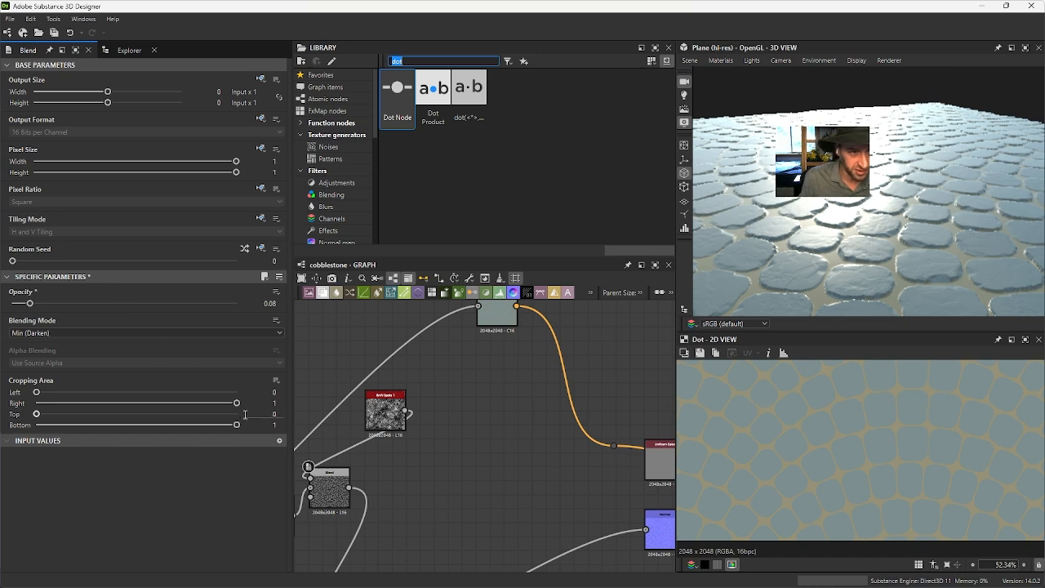
text(blend)
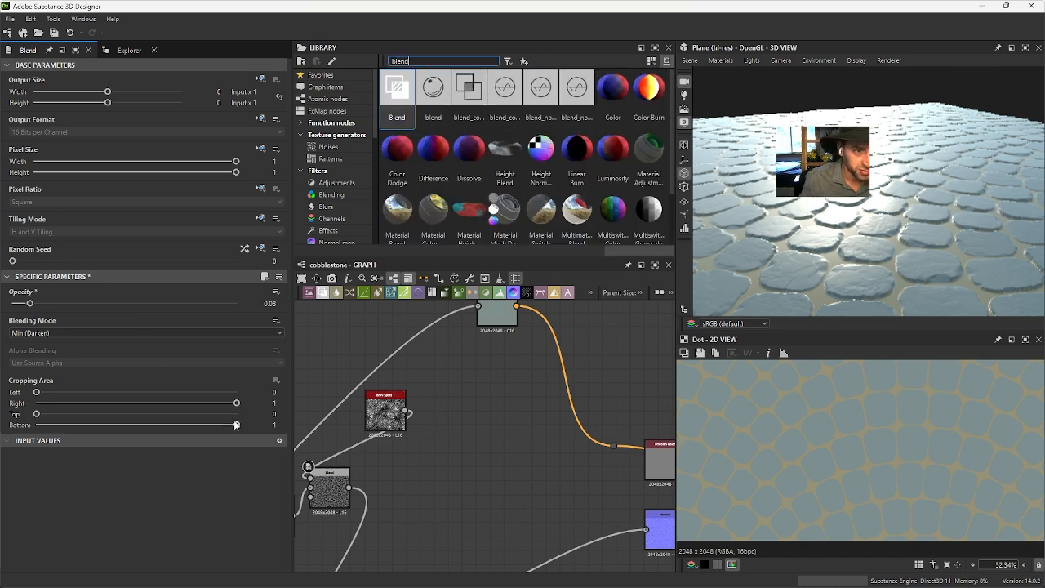
drag(397, 90, 540, 411)
middle_drag(541, 440, 539, 468)
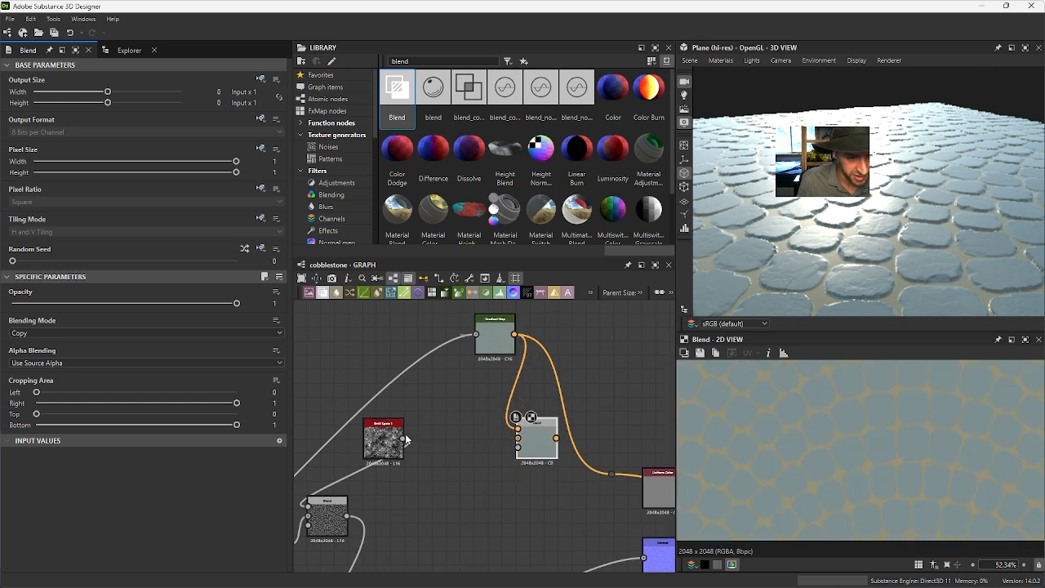
drag(404, 441, 520, 439)
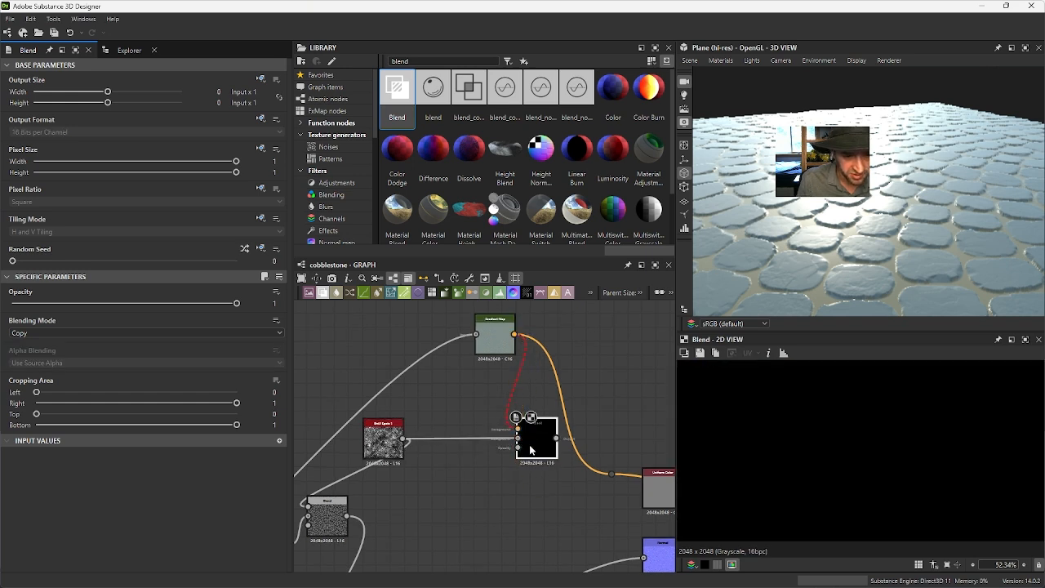
Step: Insert a second Gradient Map between the BnW Spots 1 noise and the new Blend node to convert the noise to color
click(384, 446)
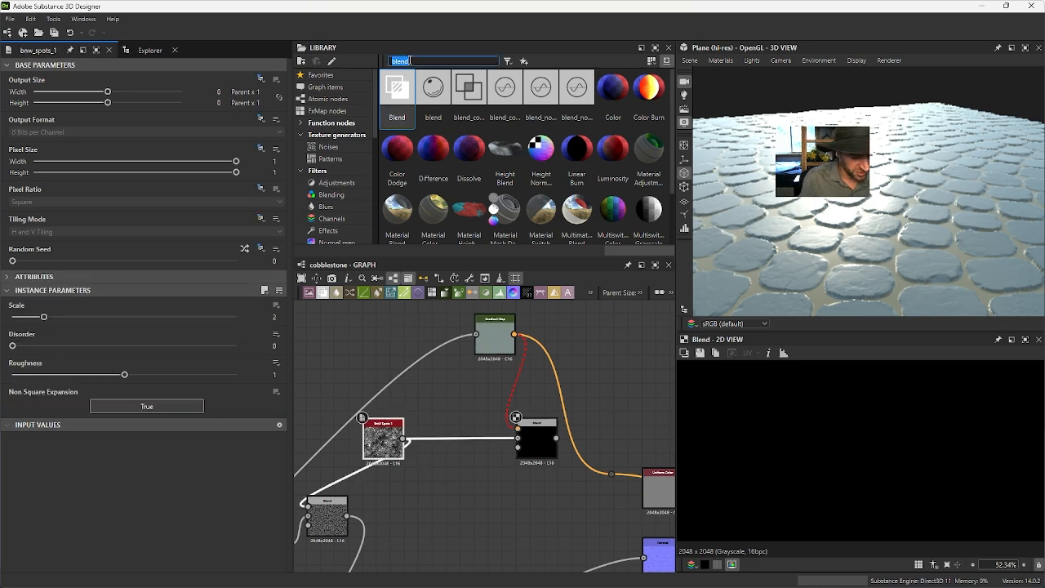
text(gradi)
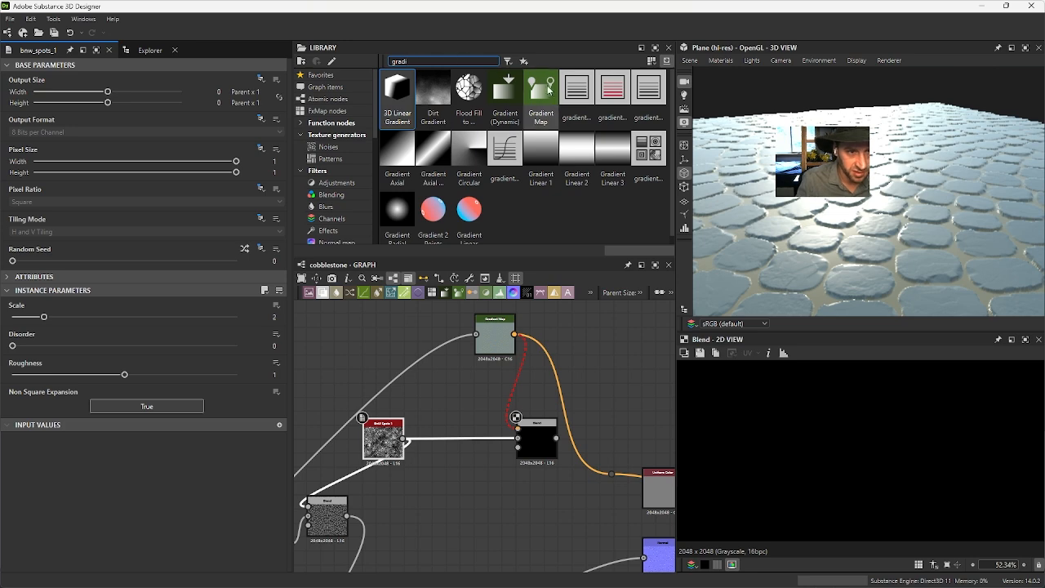
drag(541, 93, 430, 451)
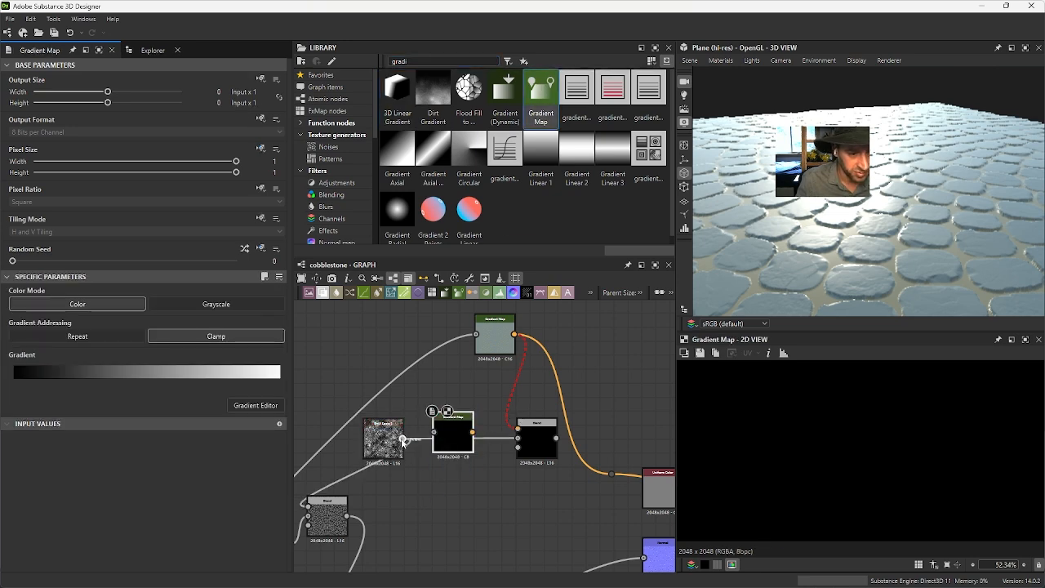
drag(516, 438, 518, 439)
click(541, 446)
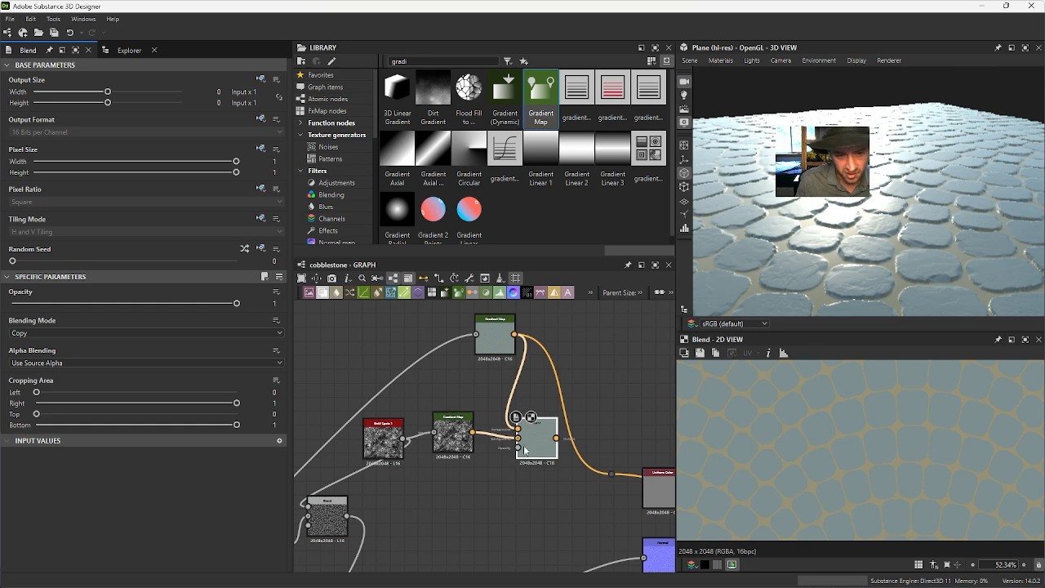
Step: Align the new Gradient Map and Blend nodes in a row and preview the Gradient Map in the 2D view
mouse_move(451, 445)
mouse_down()
mouse_move(465, 455)
mouse_move(457, 446)
mouse_up()
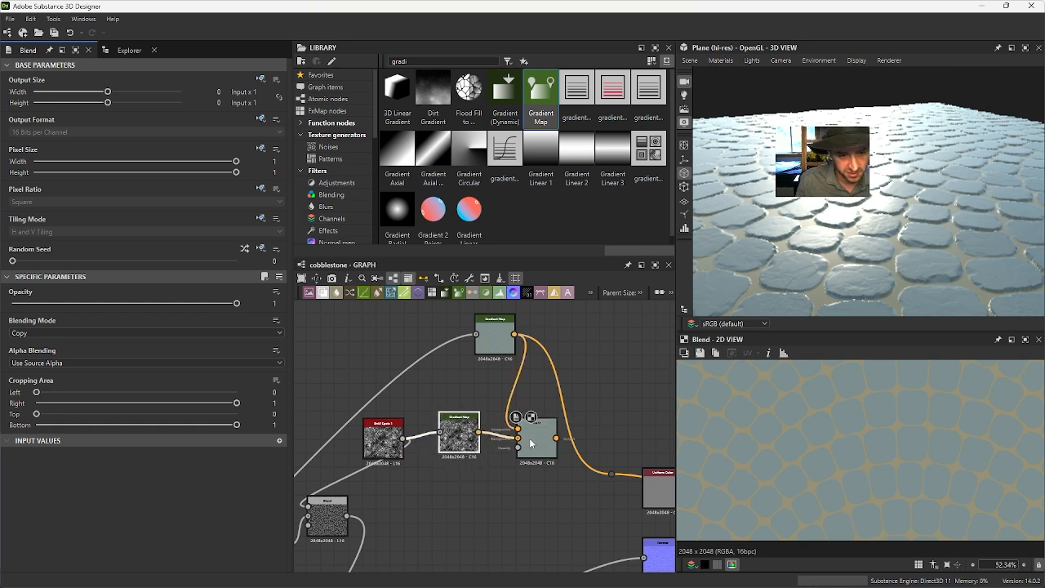
drag(531, 444, 530, 437)
click(459, 437)
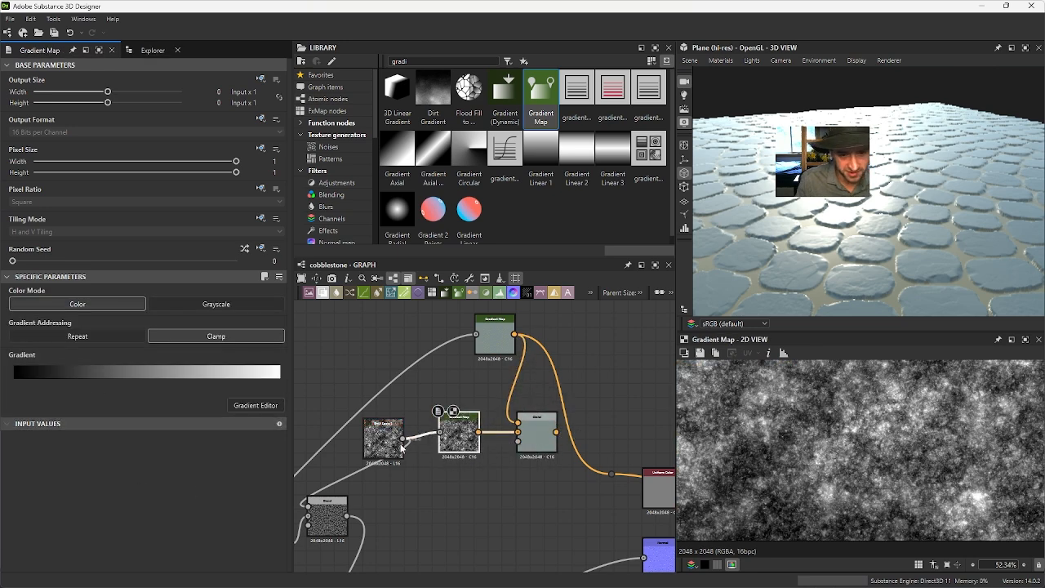
Step: Try Min (Darken) blending on the new color Blend, testing its opacity and viewing the whole texture in 2D
click(535, 442)
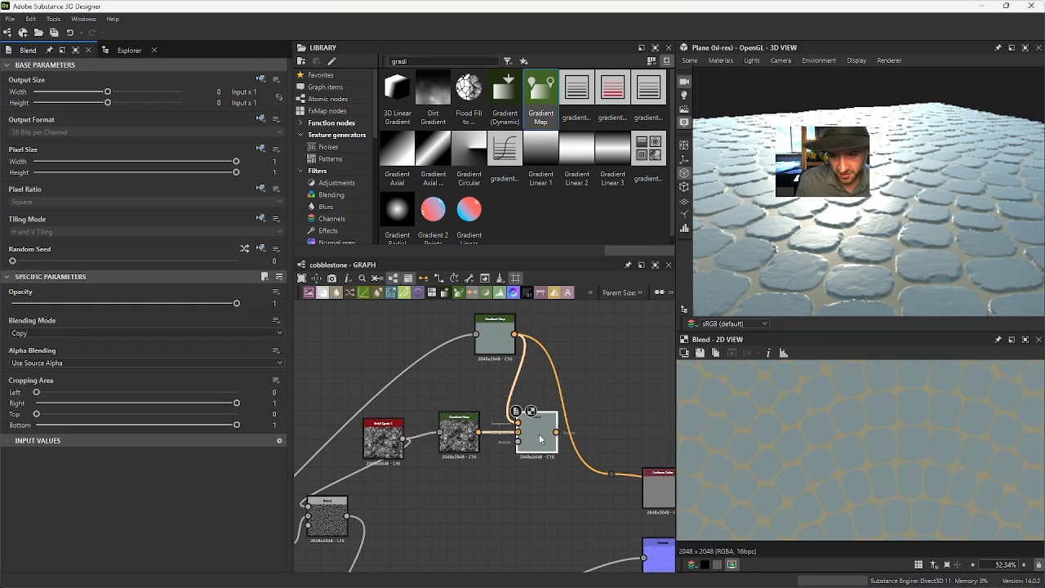
click(116, 333)
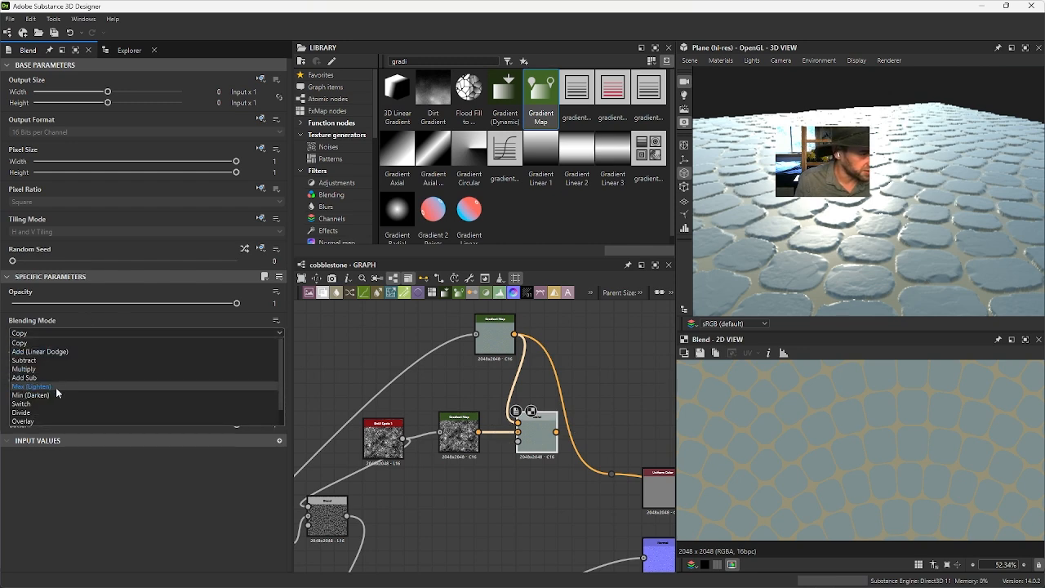
click(59, 395)
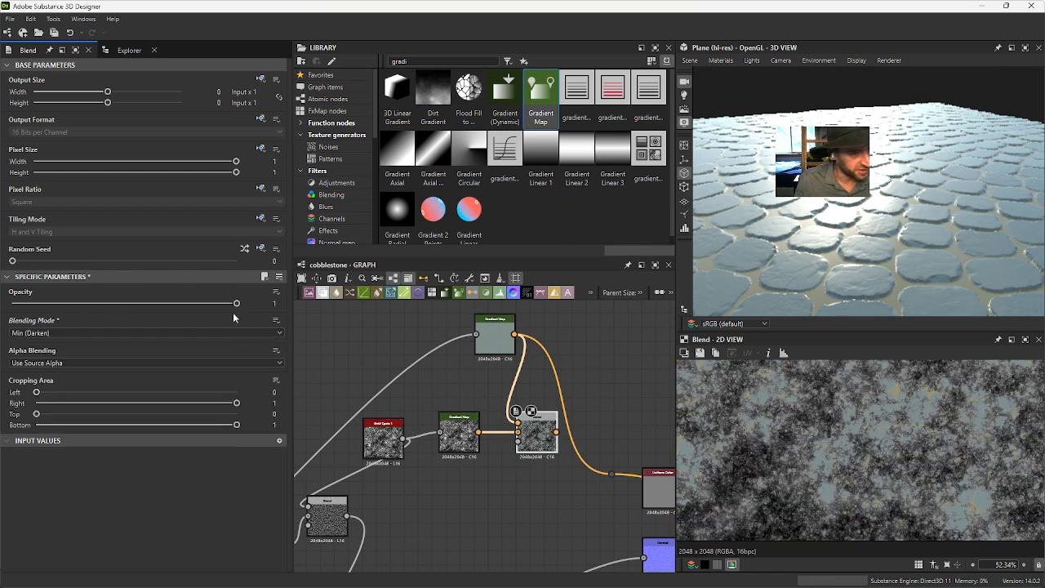
mouse_move(235, 303)
mouse_down()
mouse_move(147, 299)
mouse_move(230, 320)
mouse_up()
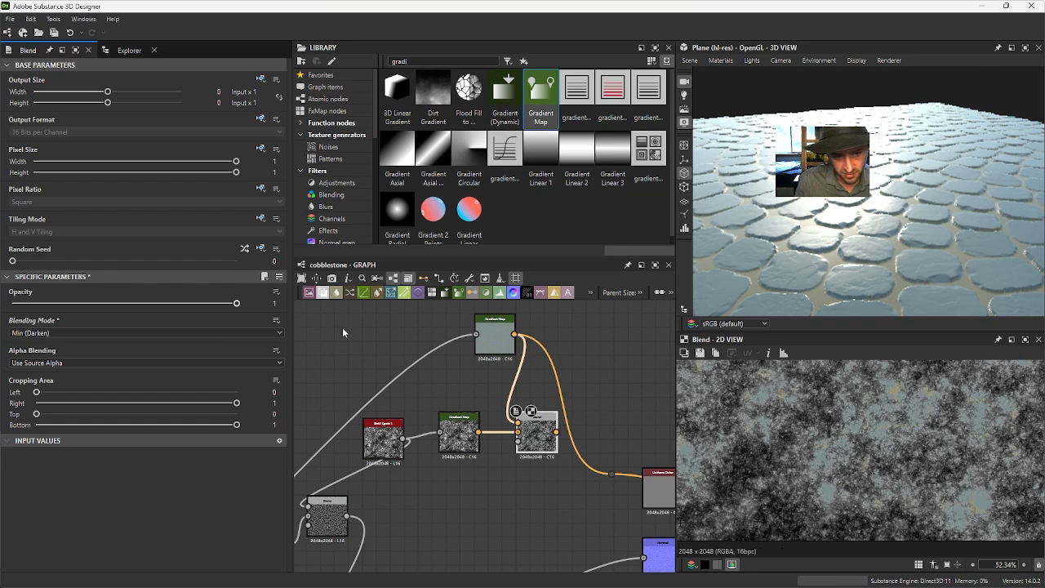
click(459, 437)
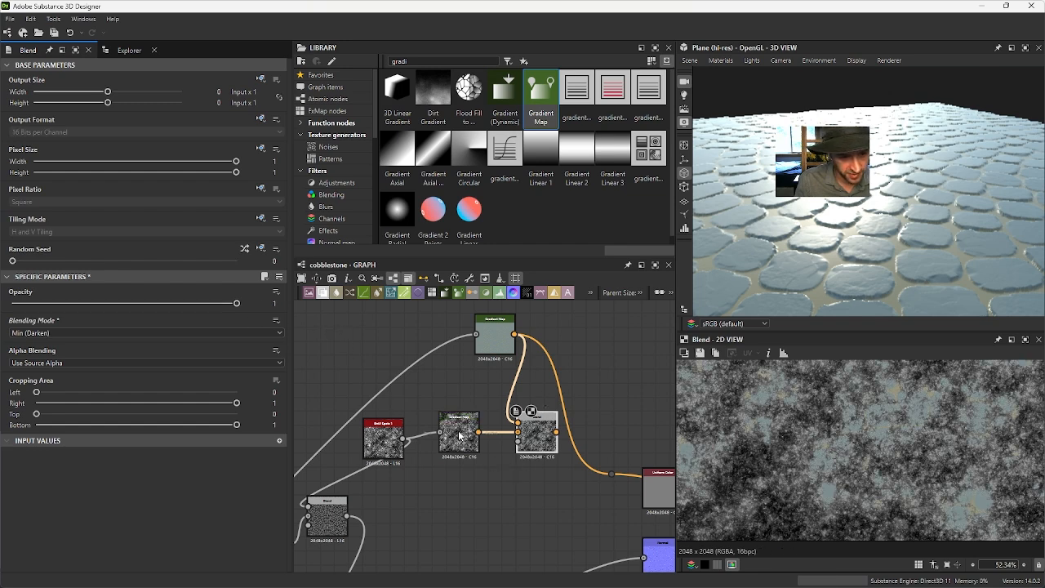
scroll(871, 469, down, 4)
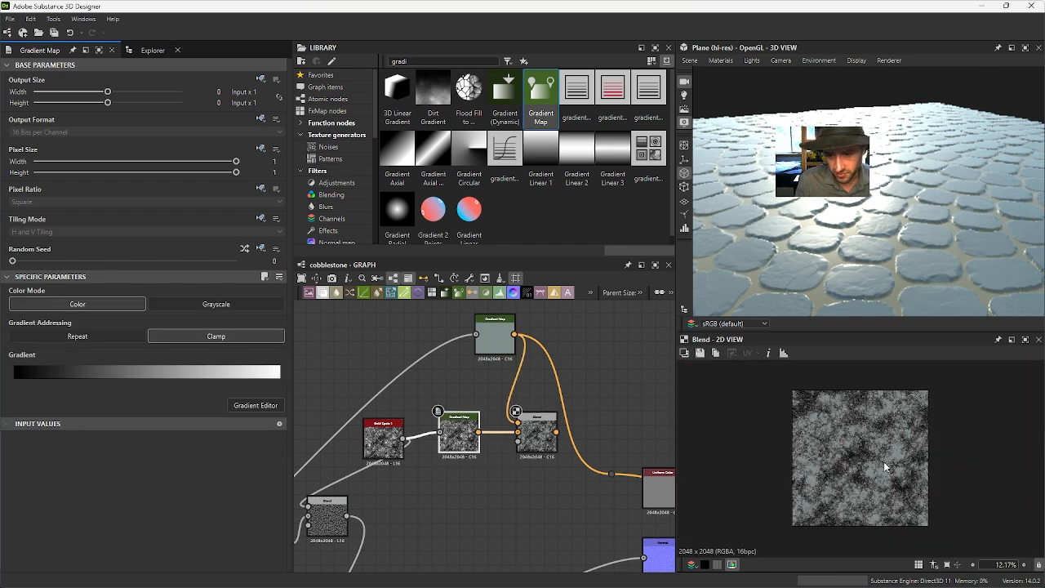
Step: Test the new Blend's opacity, leave it at 1, and set its Blending Mode to Max (Lighten)
click(530, 431)
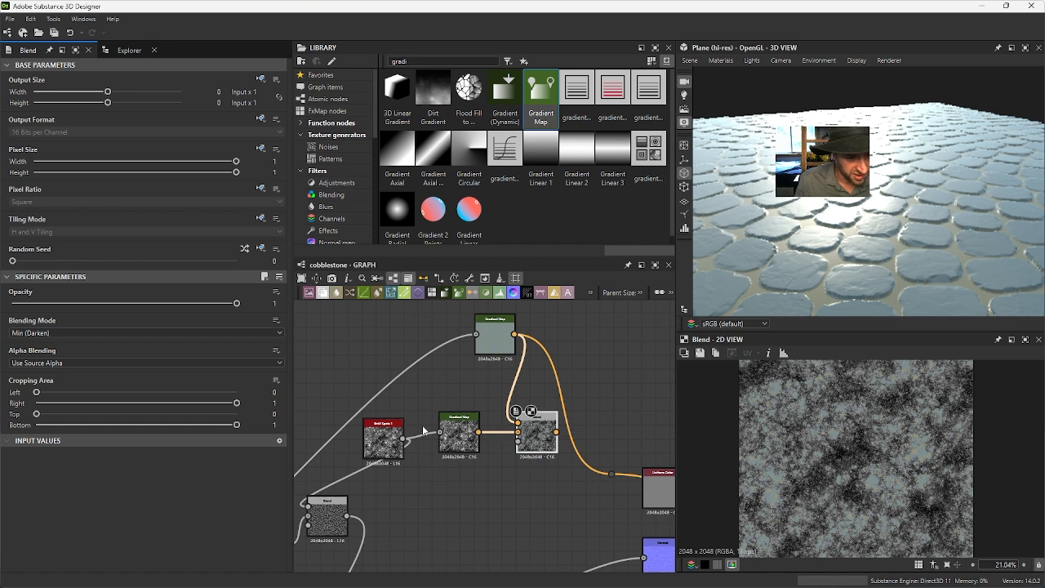
drag(168, 304, 337, 332)
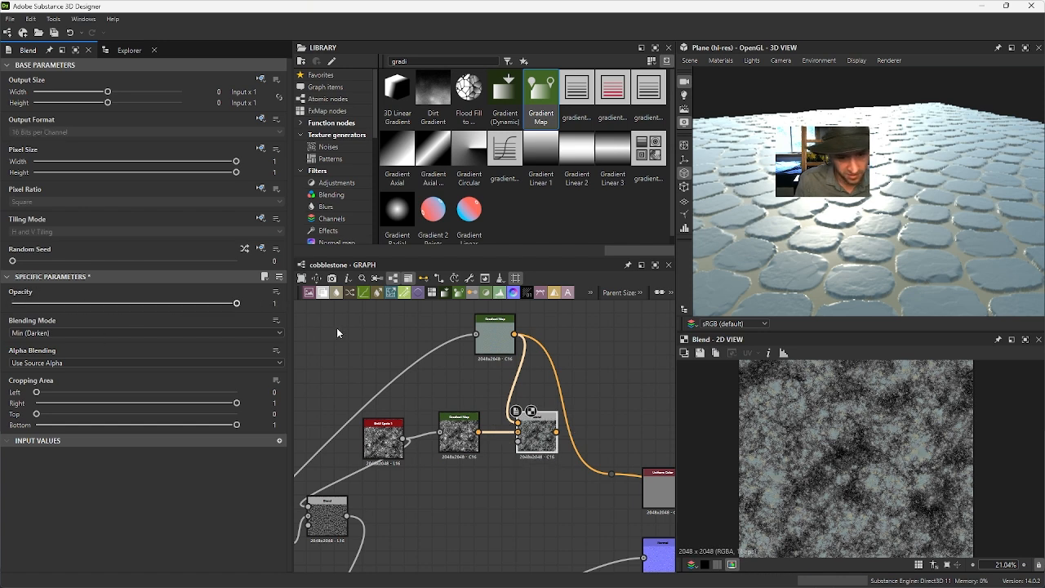
click(78, 331)
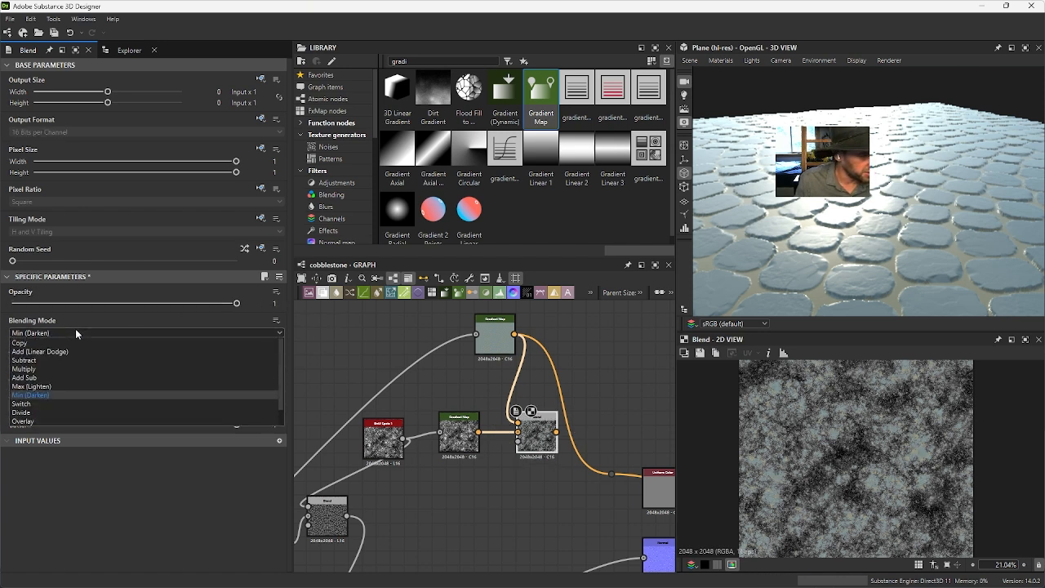
click(42, 387)
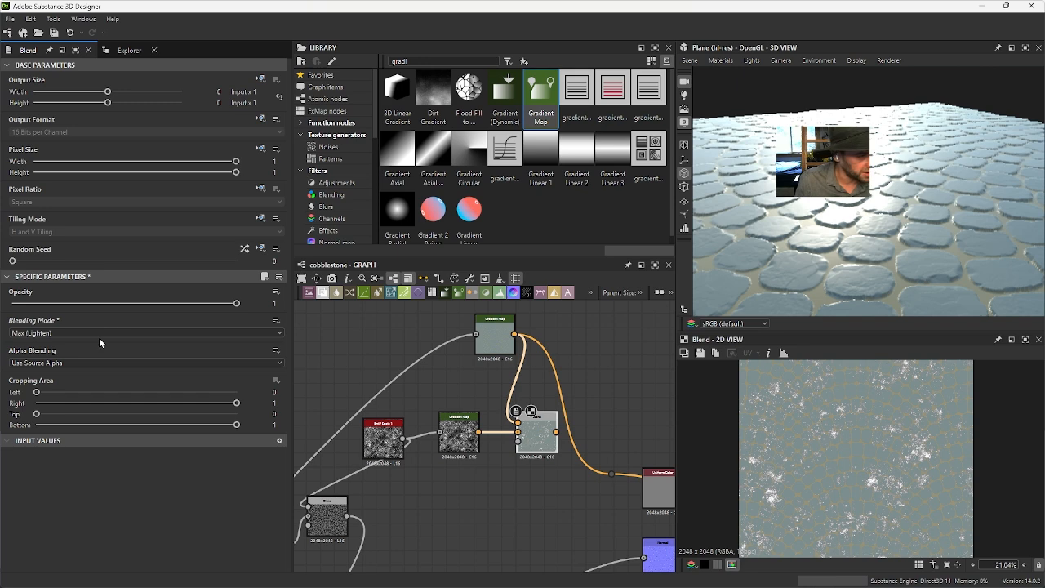
Step: Recolour the white end key of the Gradient Map feeding the Blend node to blue-grey #93b2c0
drag(218, 303, 300, 318)
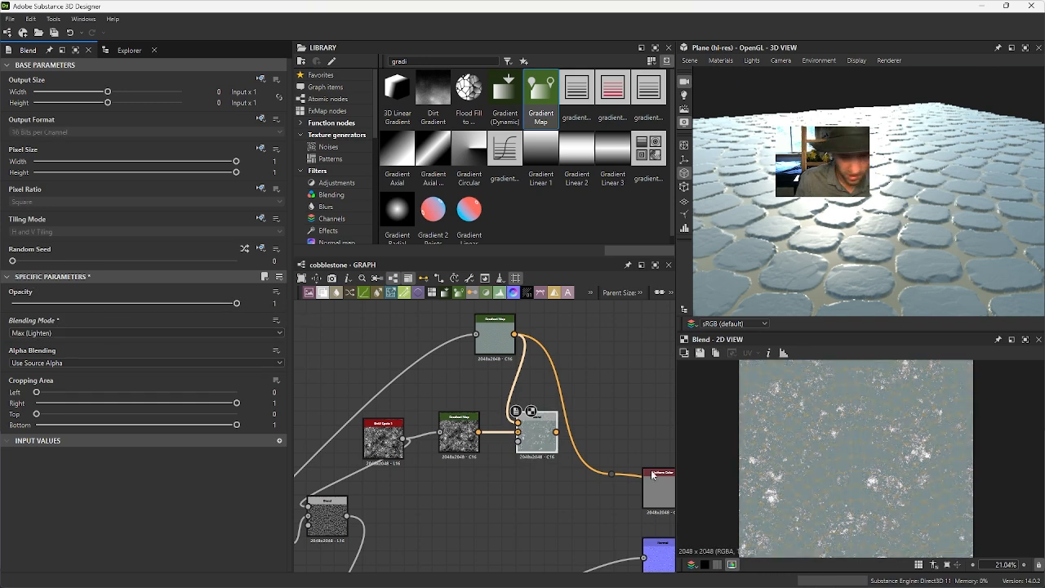
double_click(460, 435)
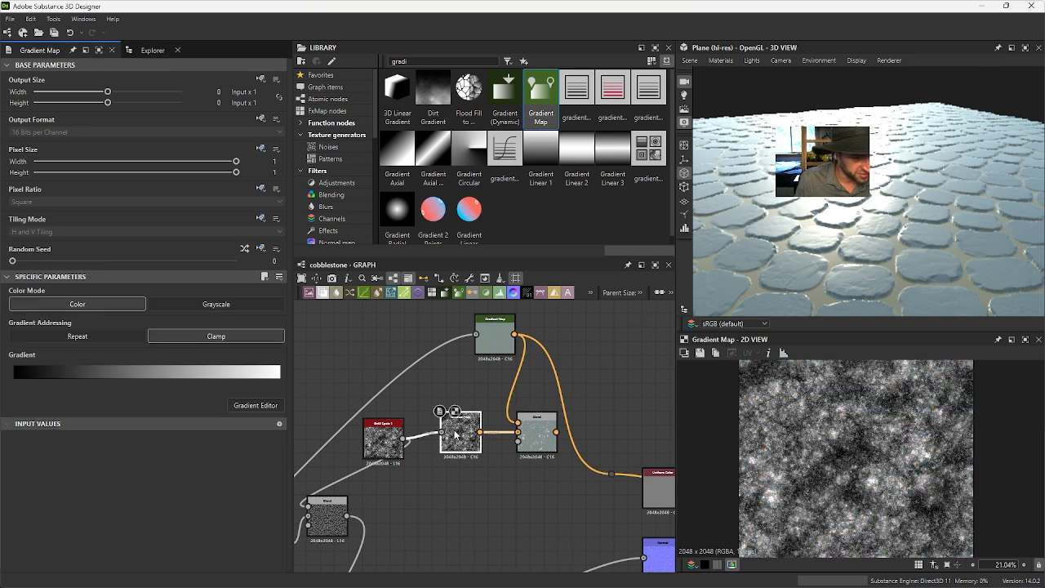
click(279, 379)
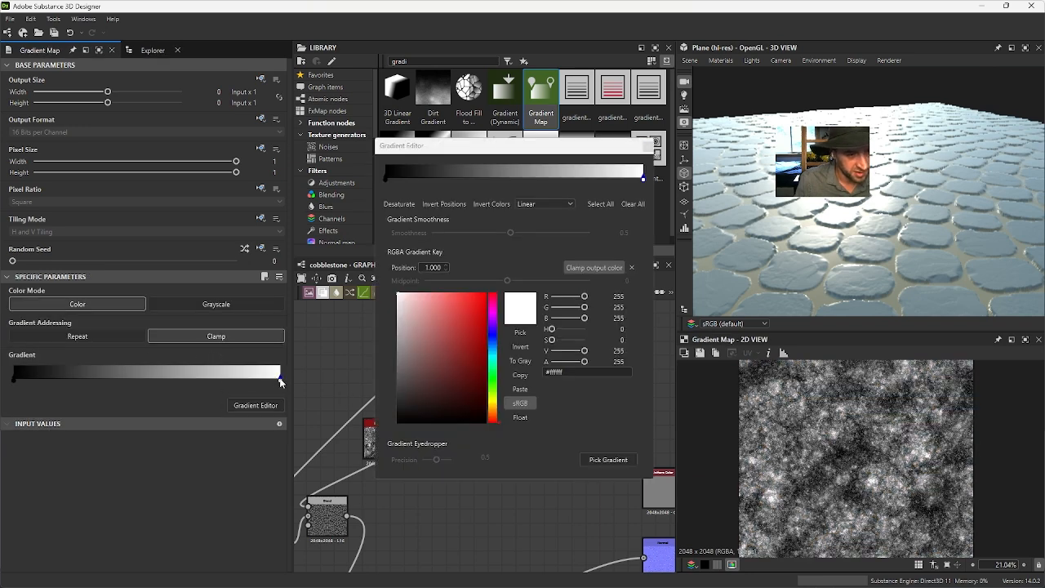
click(493, 351)
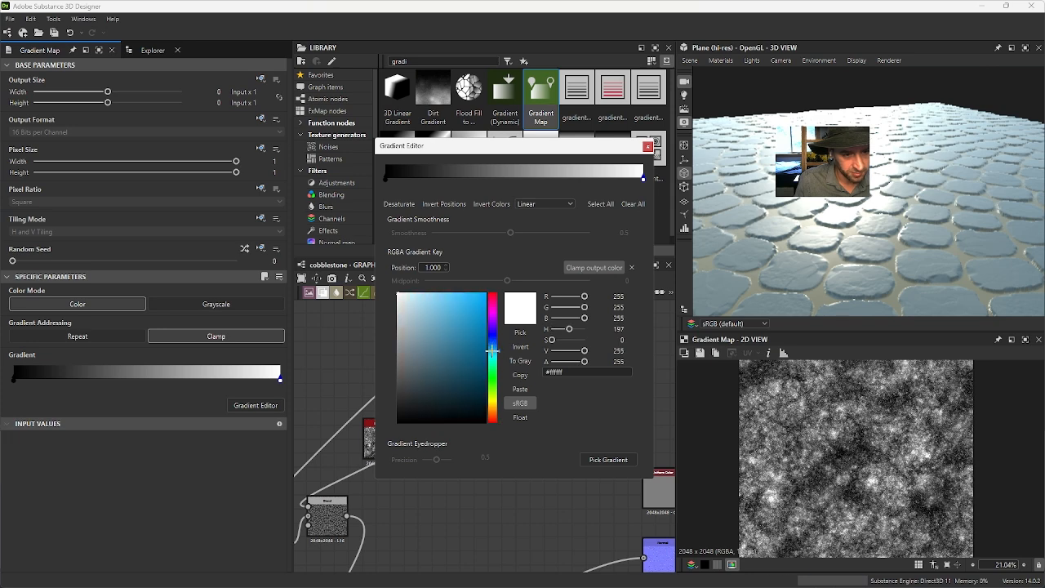
click(425, 335)
click(417, 324)
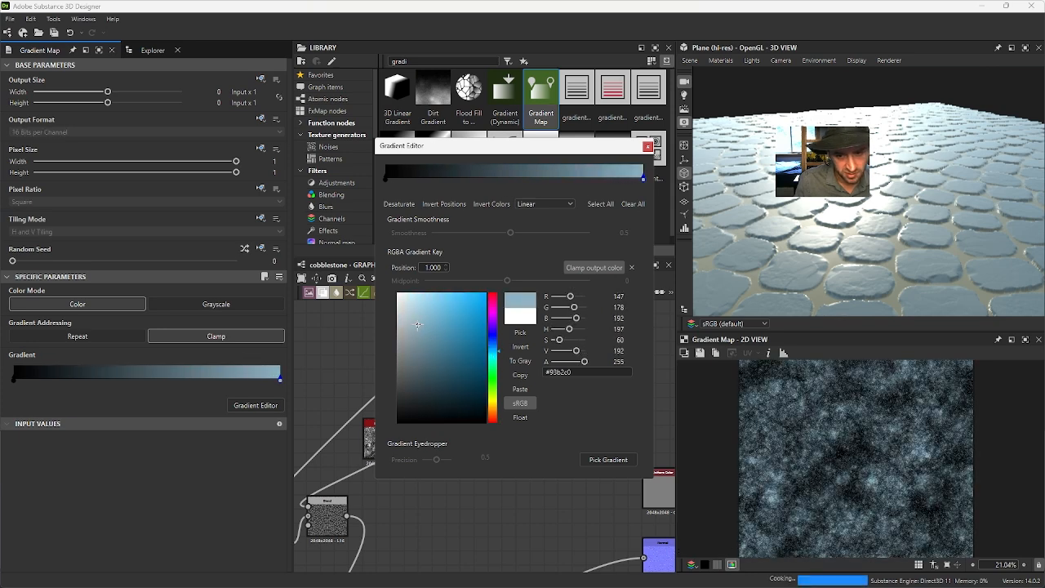
click(649, 146)
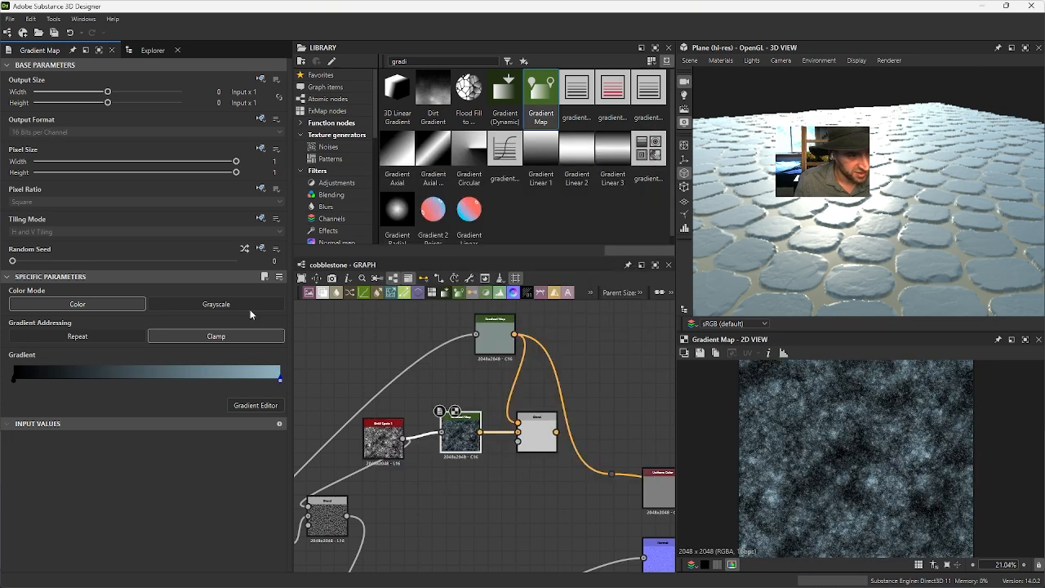
Step: Move the gradient's black start key to position 0.029 and recolour it to muted olive-brown #797660
double_click(20, 379)
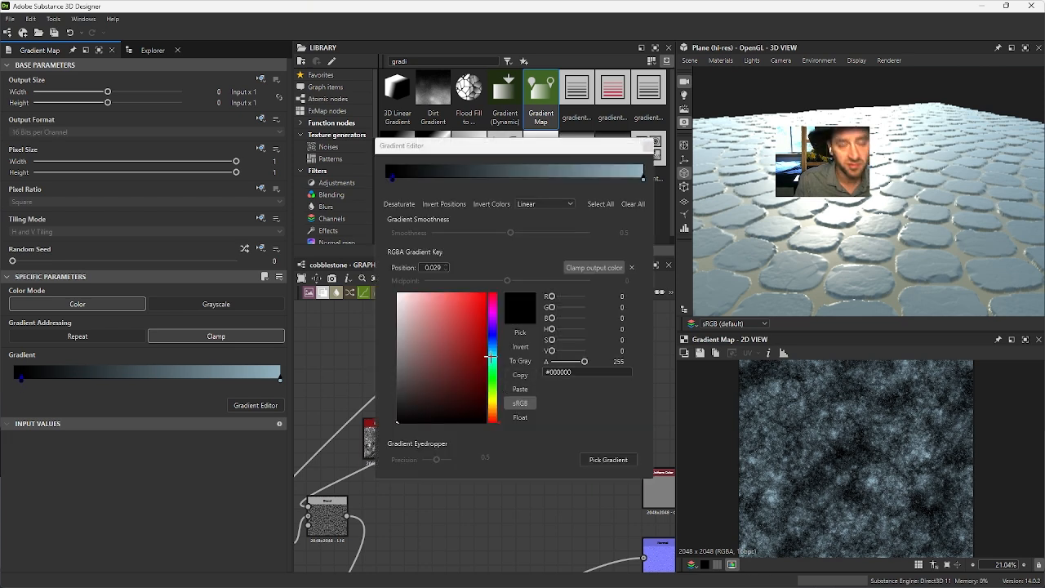
click(492, 404)
click(431, 343)
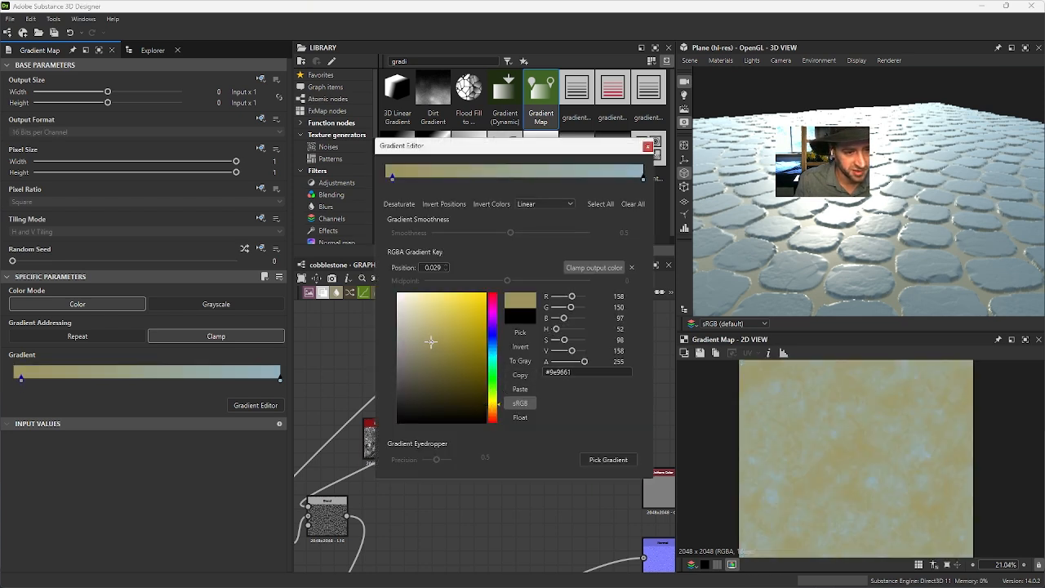
click(416, 334)
mouse_move(418, 334)
mouse_down()
mouse_move(437, 343)
mouse_move(434, 372)
mouse_move(415, 360)
mouse_up()
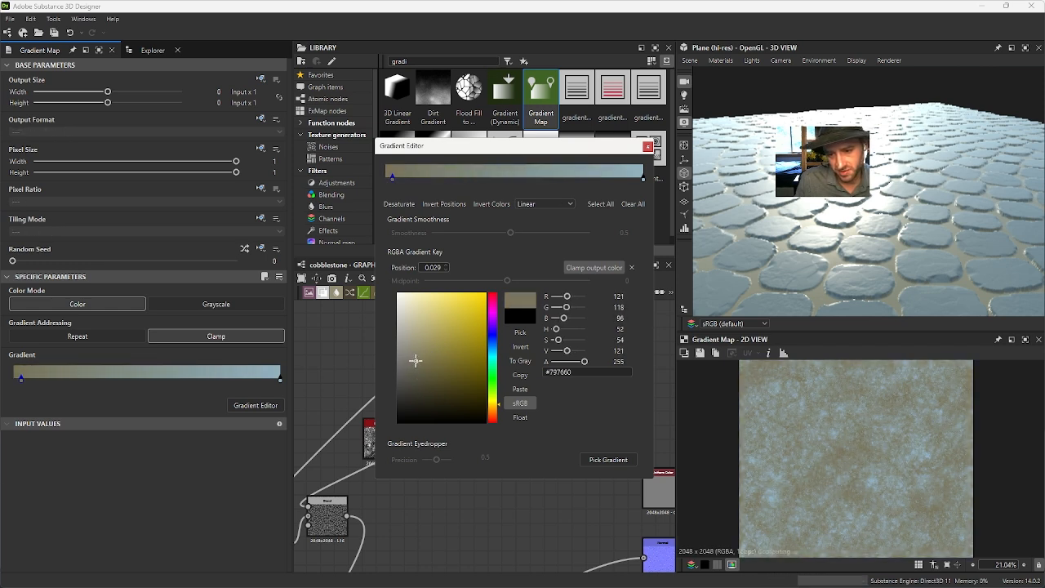
Step: Add a middle gradient key at position 0.481 and colour it teal #6d9297
click(502, 175)
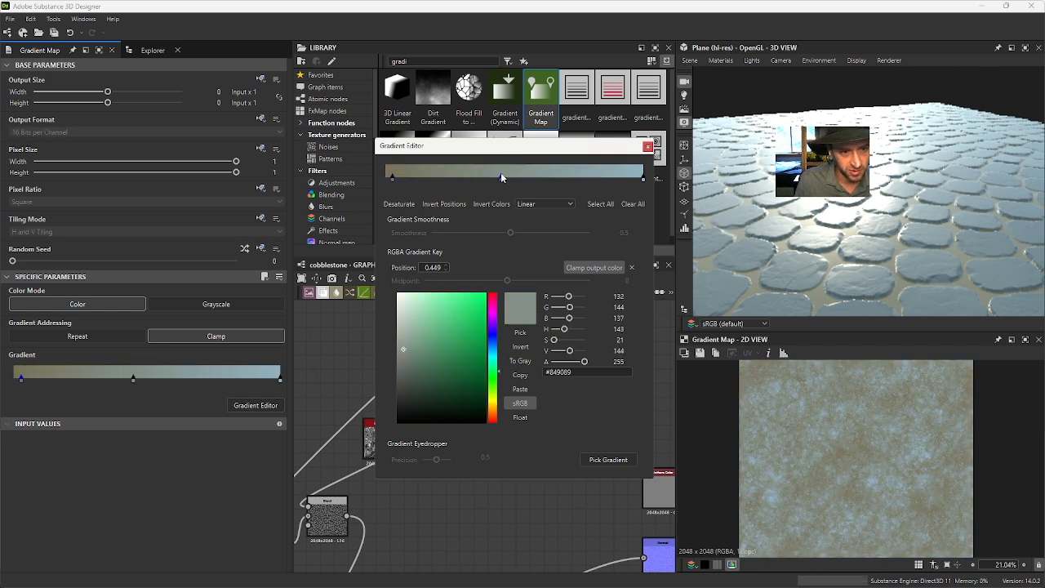
drag(505, 179, 513, 179)
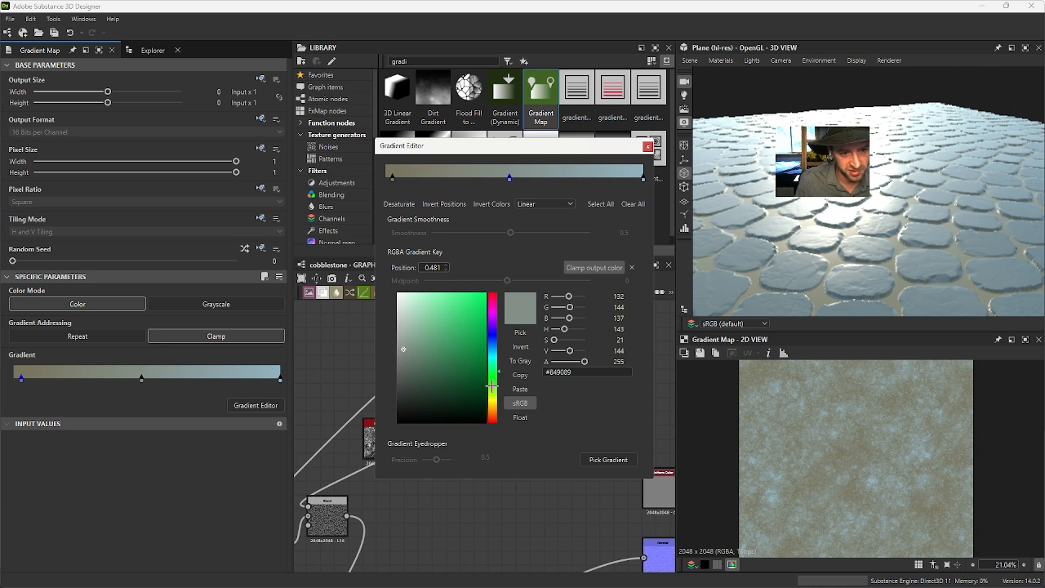
click(411, 369)
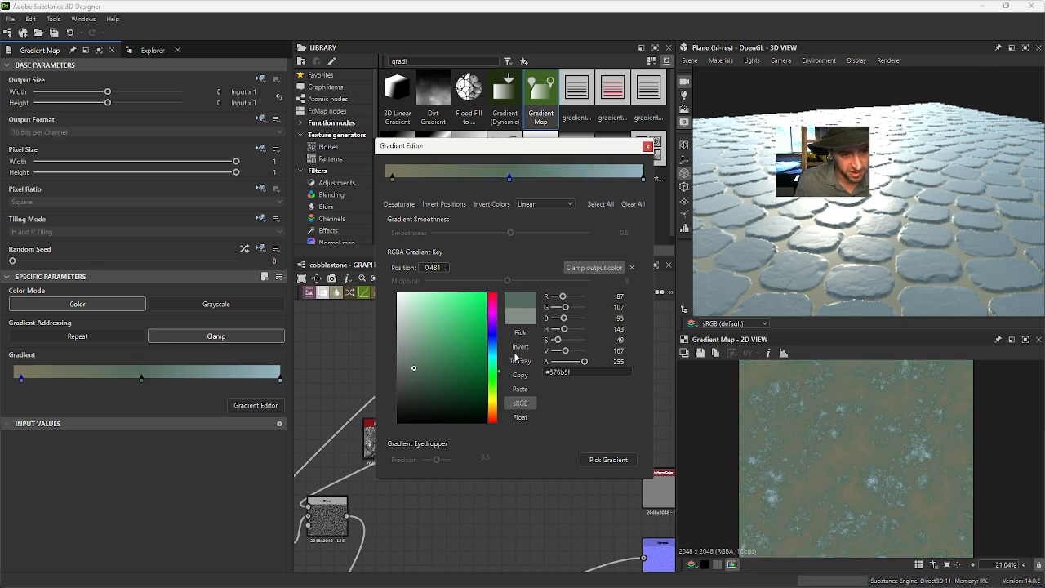
mouse_move(419, 368)
mouse_down()
mouse_move(399, 374)
mouse_move(421, 345)
mouse_up()
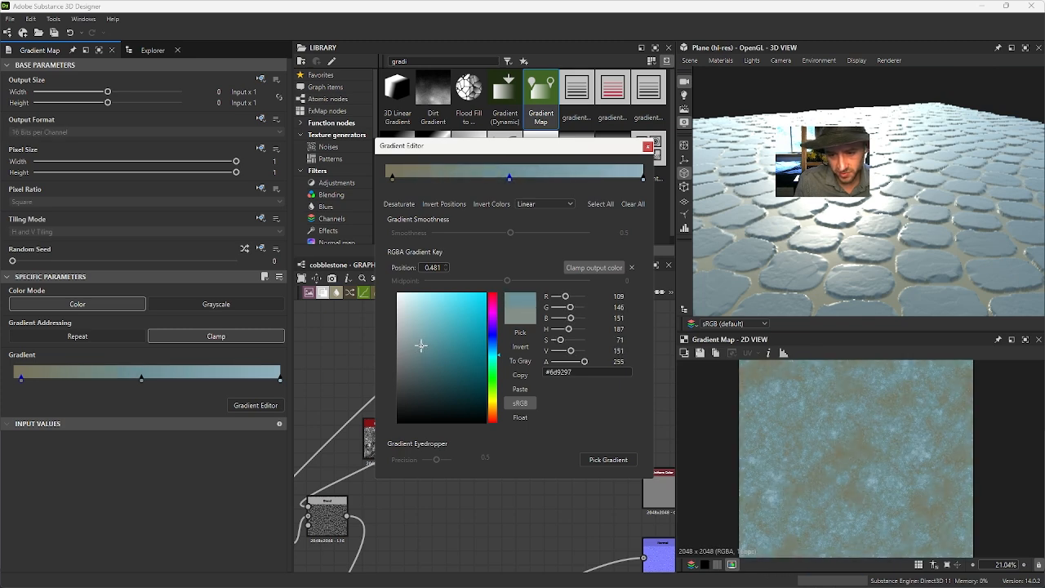
click(648, 147)
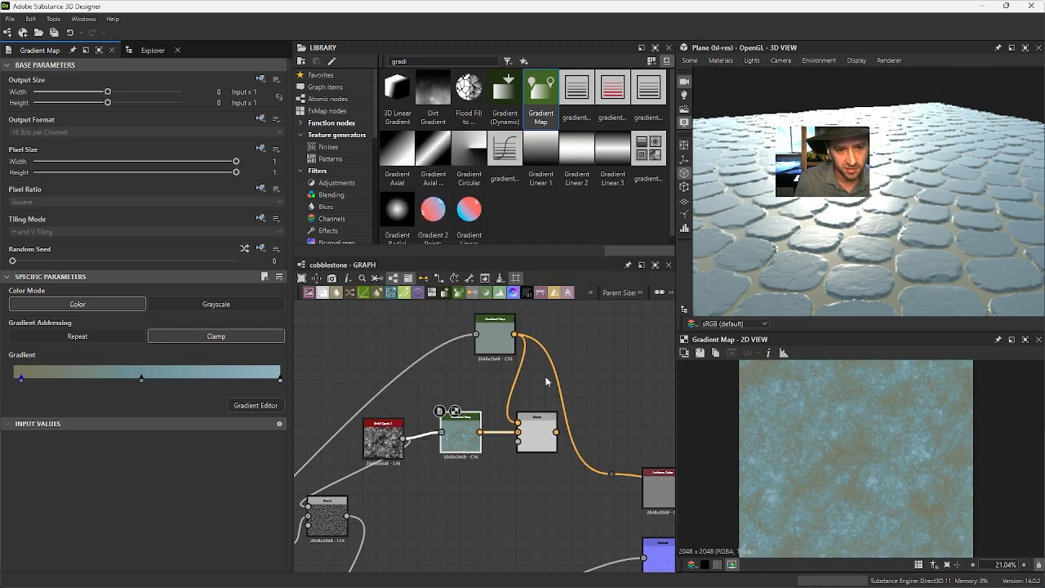
Step: Try the Min (Darken) blending mode on the Blend node and test lower opacity values before restoring opacity to 1
middle_drag(525, 455, 497, 454)
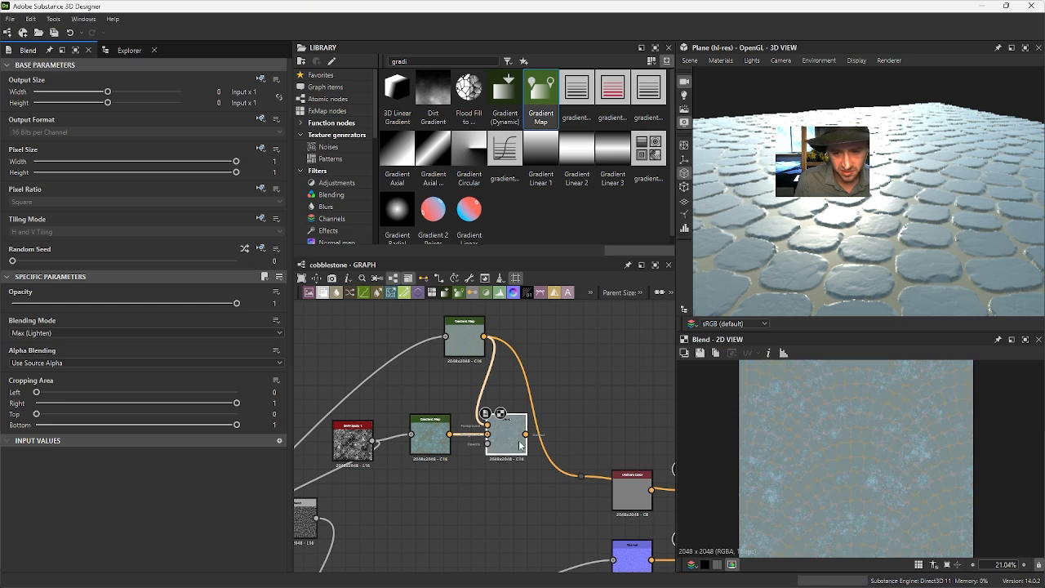
scroll(826, 457, up, 3)
scroll(849, 498, up, 2)
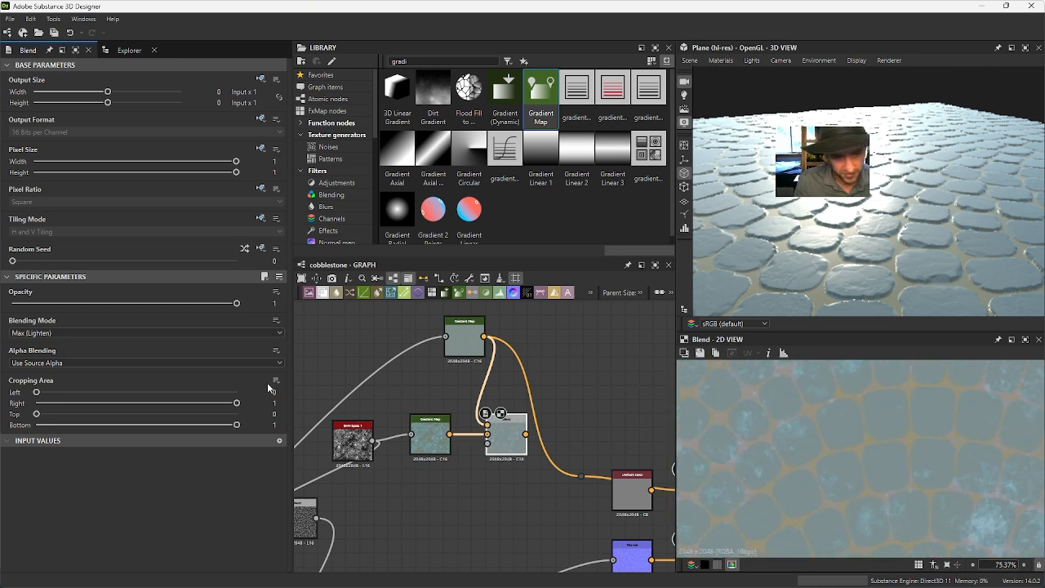
click(84, 331)
click(51, 392)
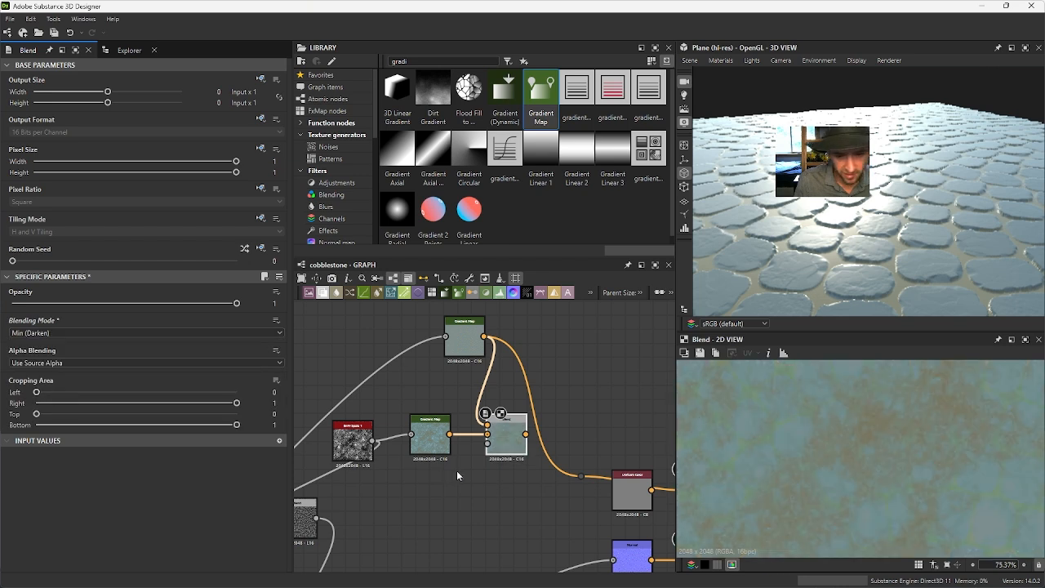
scroll(934, 490, down, 3)
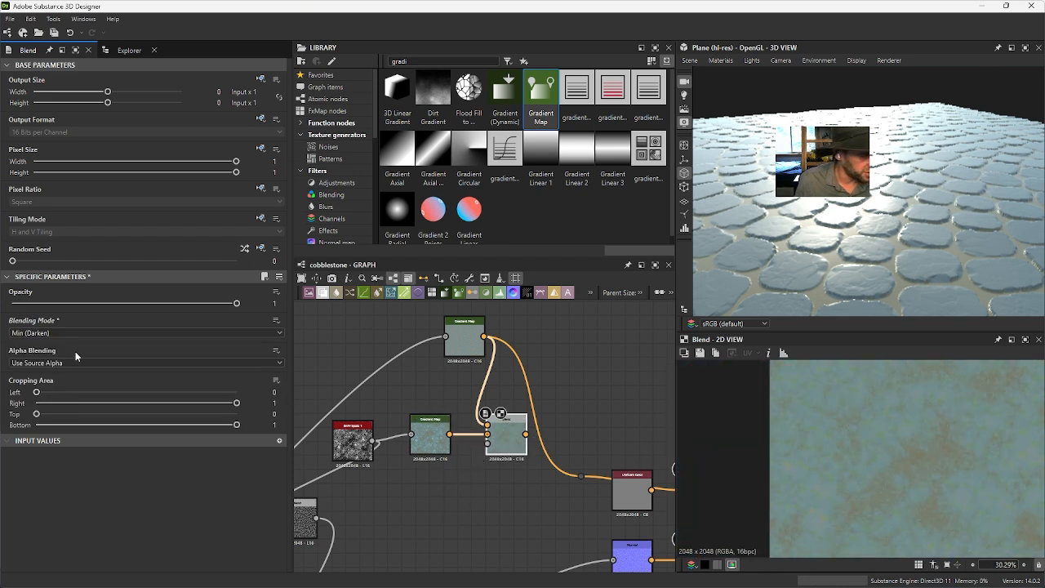
drag(242, 307, 196, 309)
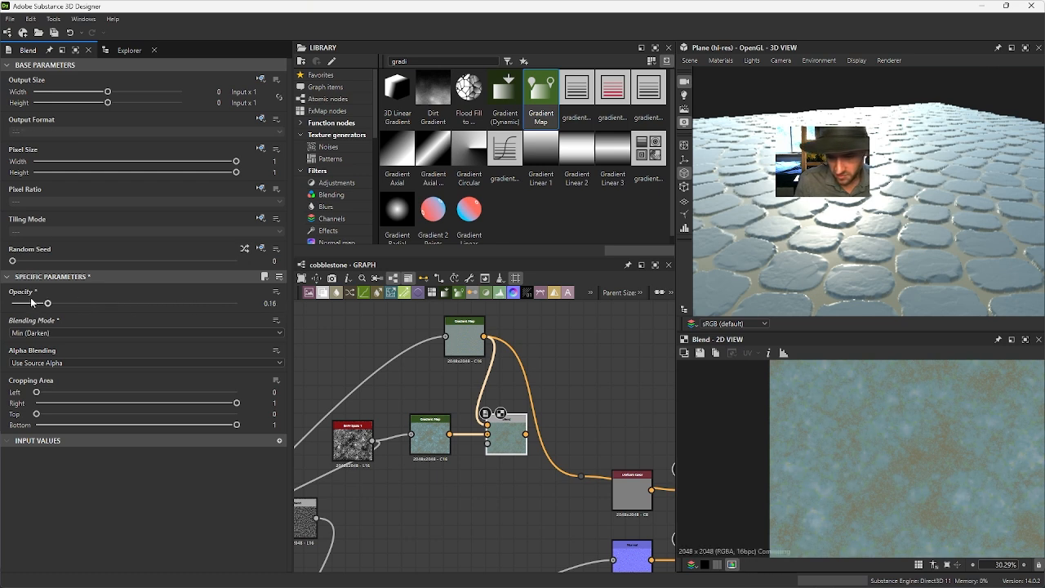
drag(31, 302, 404, 337)
Step: Set the Blend node's blending mode to Multiply
click(91, 332)
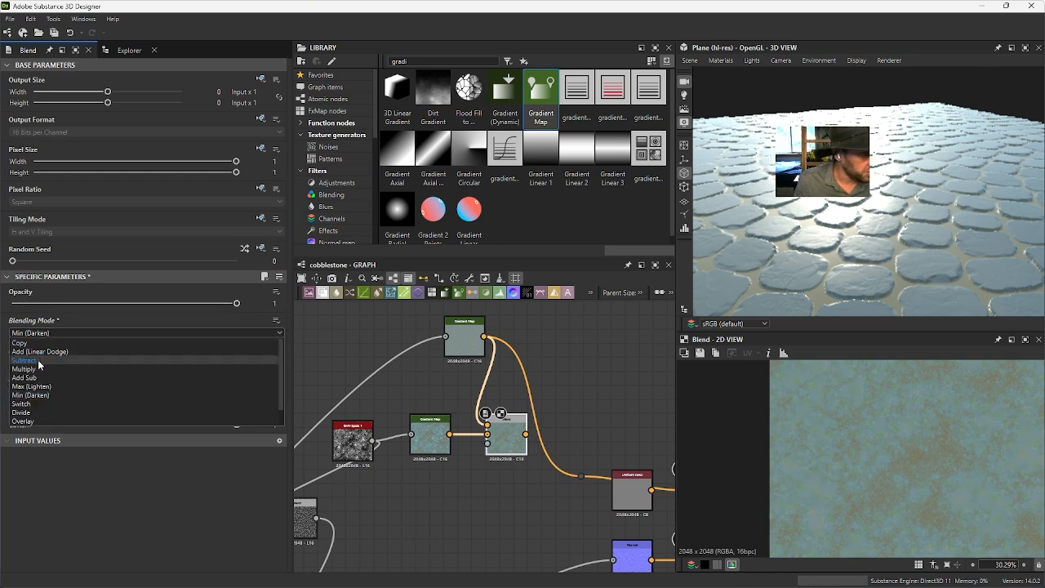
click(38, 364)
scroll(878, 471, up, 3)
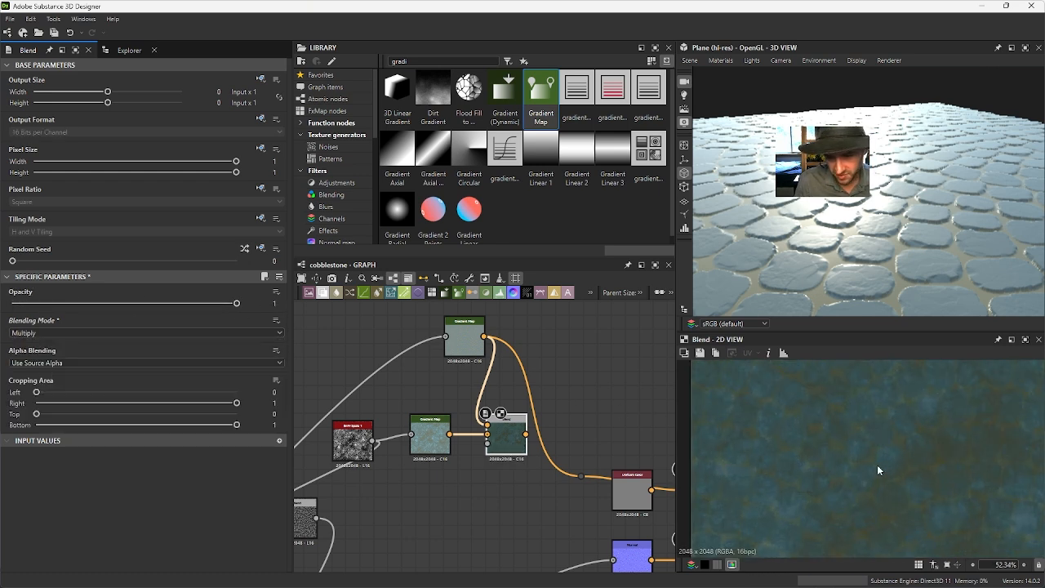
Step: Recolour the middle key of the Blend's input gradient to a muted grey-blue, about #8189a1
click(431, 435)
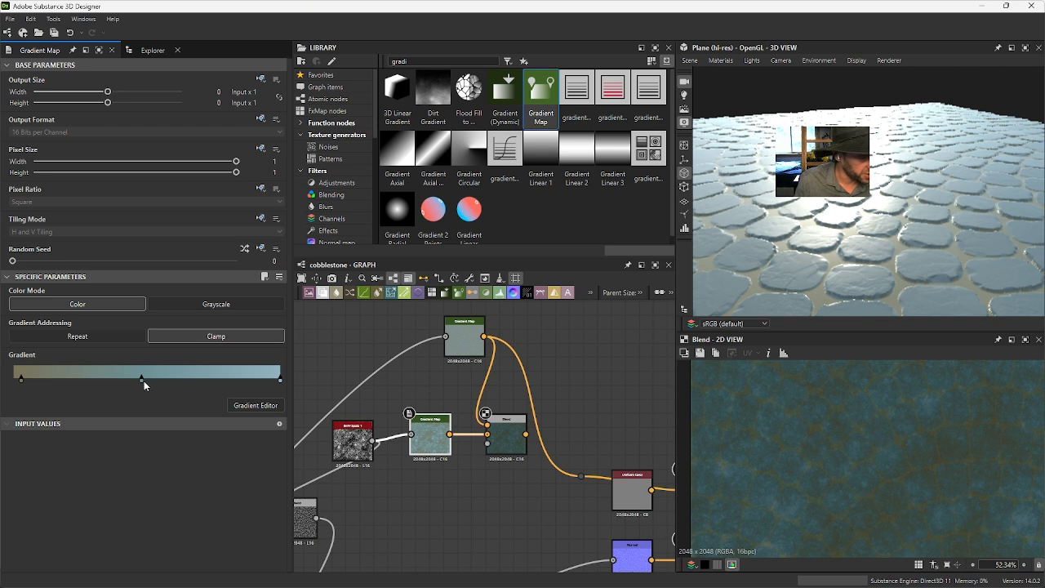
double_click(141, 379)
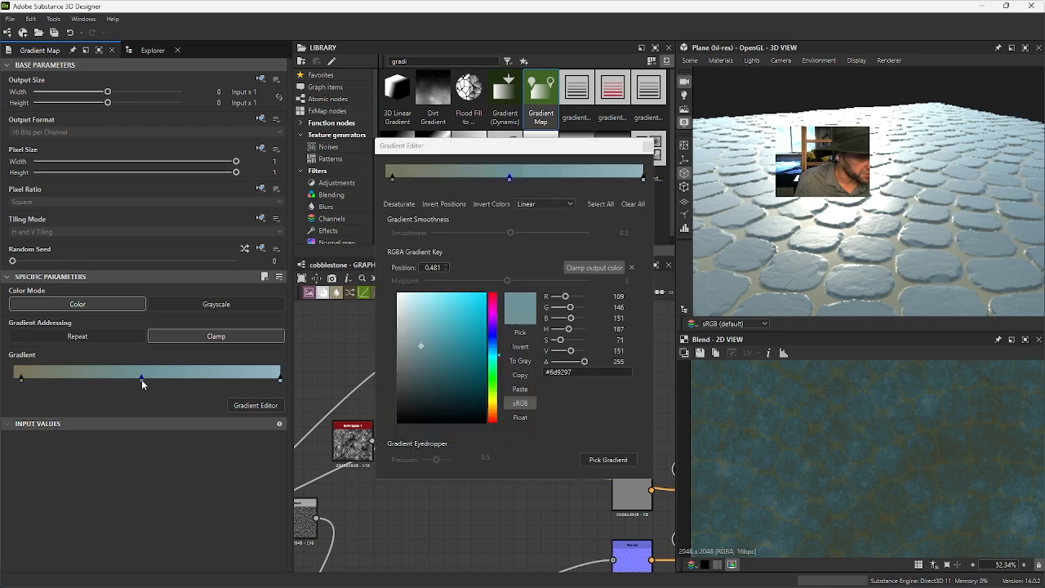
click(496, 341)
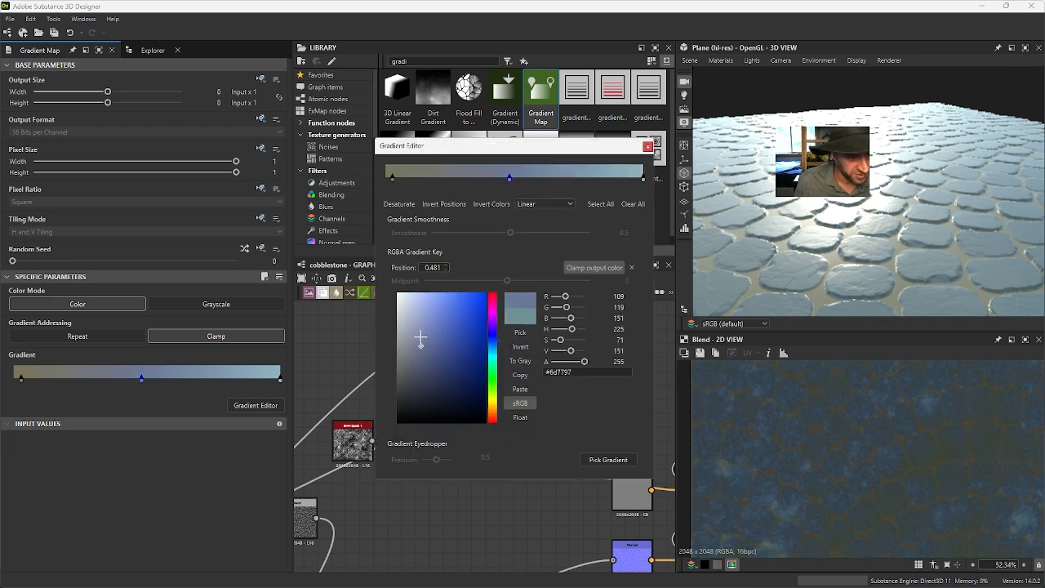
drag(421, 337, 407, 340)
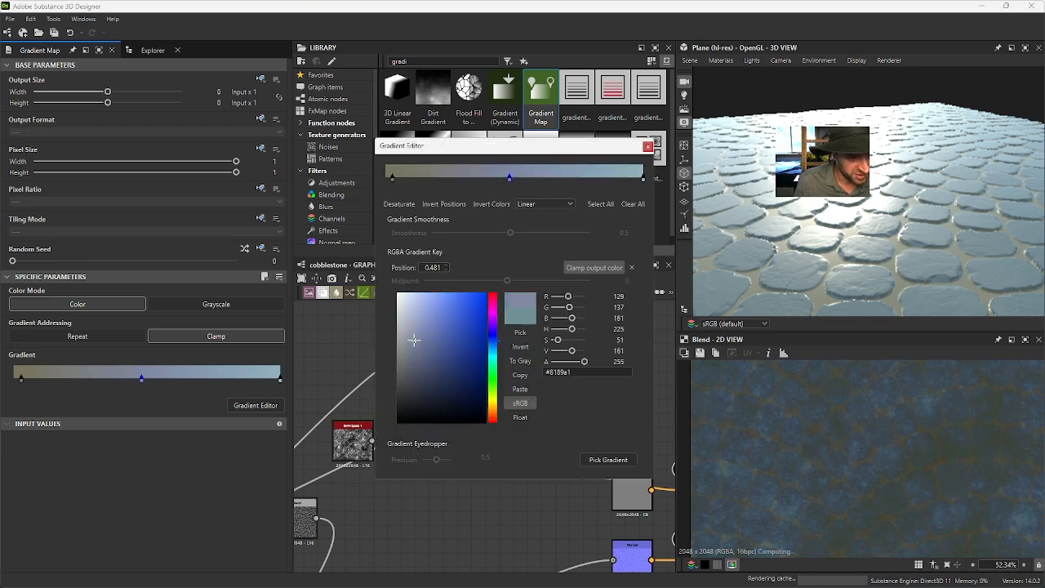
click(649, 148)
Step: Connect the Blend node's output to the Base Color branch in place of the upper Gradient Map, and check the material in 3D
middle_drag(538, 436, 466, 442)
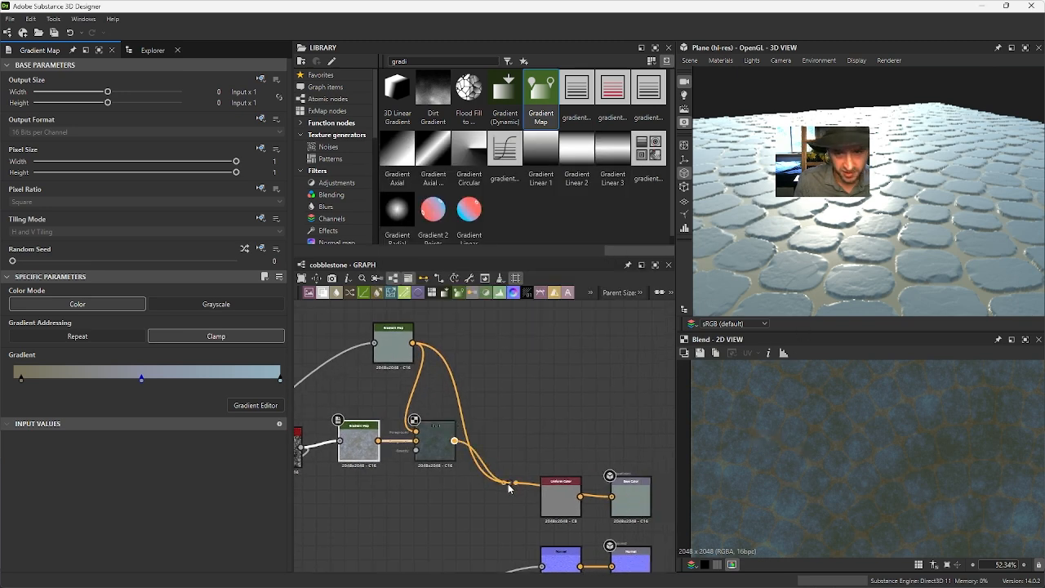
drag(508, 485, 505, 483)
drag(939, 168, 845, 211)
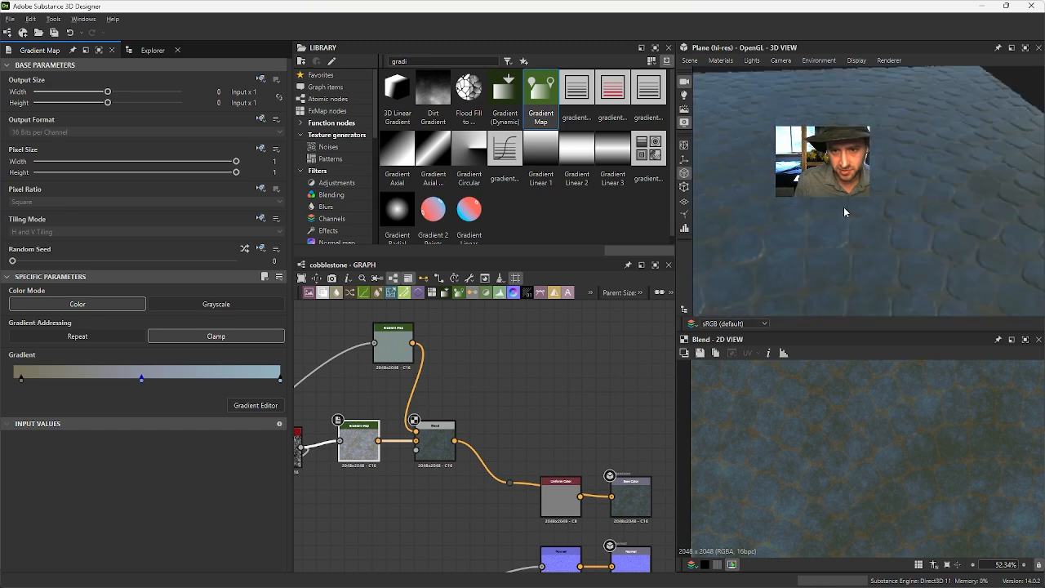
right_drag(846, 212, 891, 114)
drag(916, 274, 1038, 215)
right_drag(1039, 215, 1016, 353)
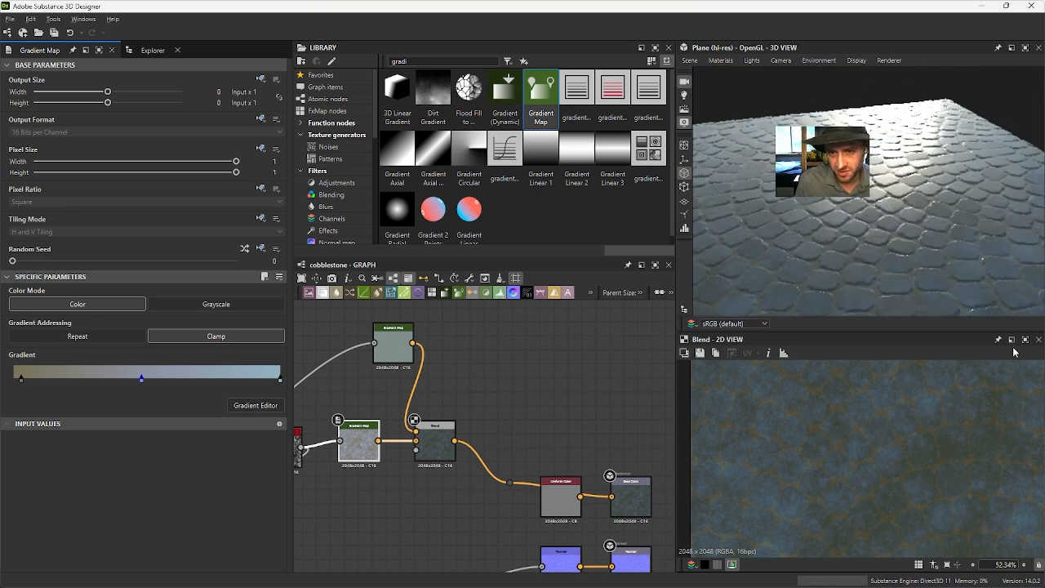
drag(984, 260, 892, 256)
Step: Set the grayscale Uniform Color feeding the Roughness output to 108 and check the surface shine in 3D
middle_drag(477, 467, 429, 278)
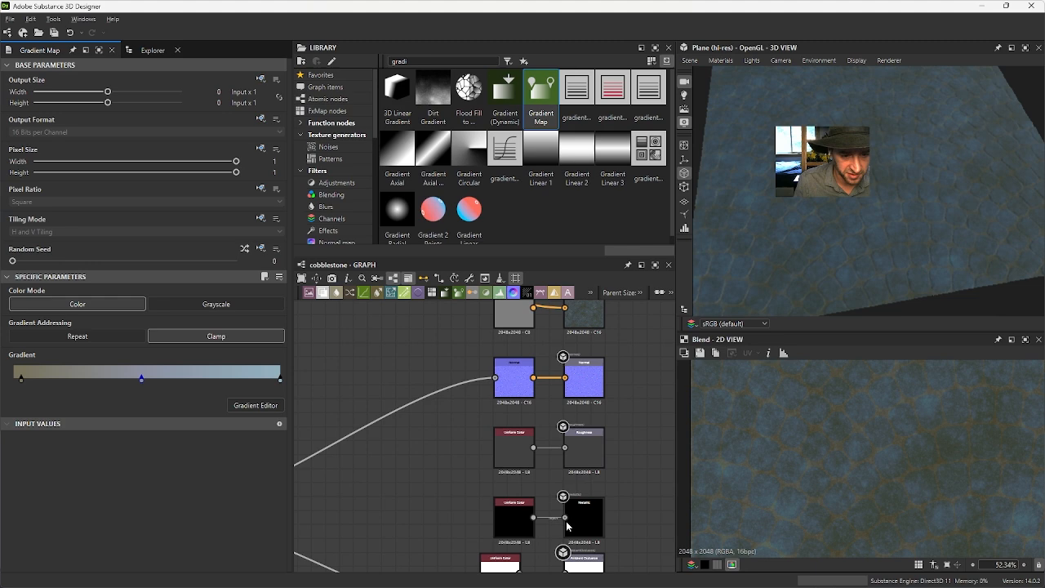
click(516, 449)
drag(112, 350, 140, 350)
drag(832, 197, 882, 225)
Step: Examine the noise, blend and flood fill nodes upstream of the material outputs, and the surface reflections in the 3D view
middle_drag(447, 441, 576, 430)
scroll(518, 447, down, 3)
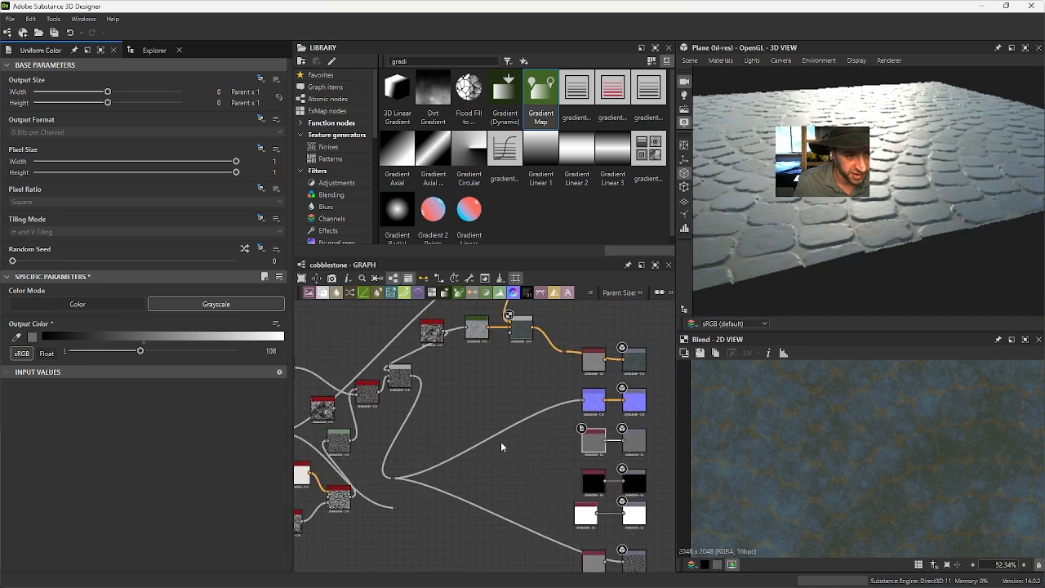
scroll(435, 382, up, 2)
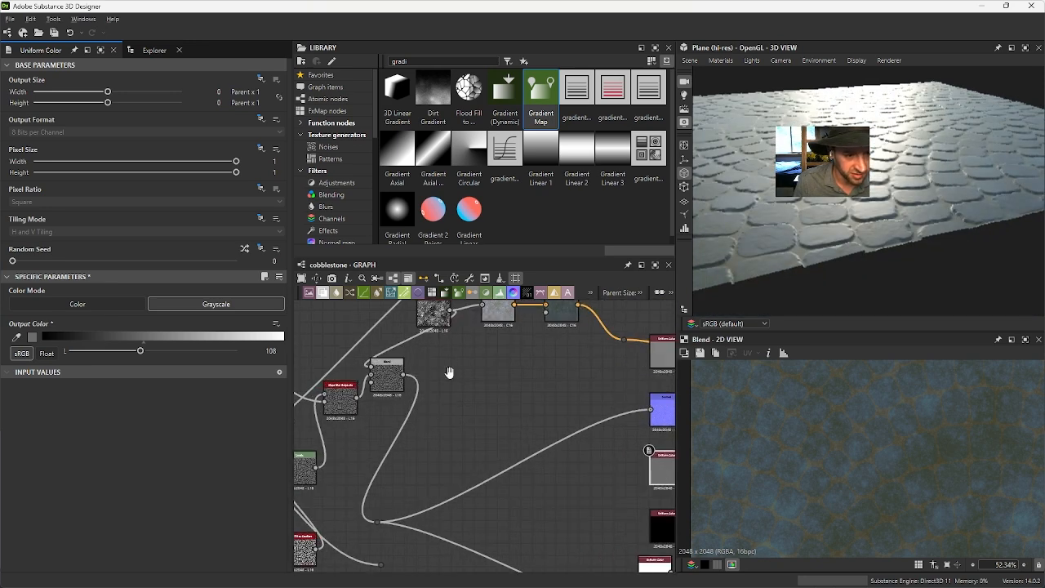
middle_drag(450, 372, 412, 423)
click(406, 366)
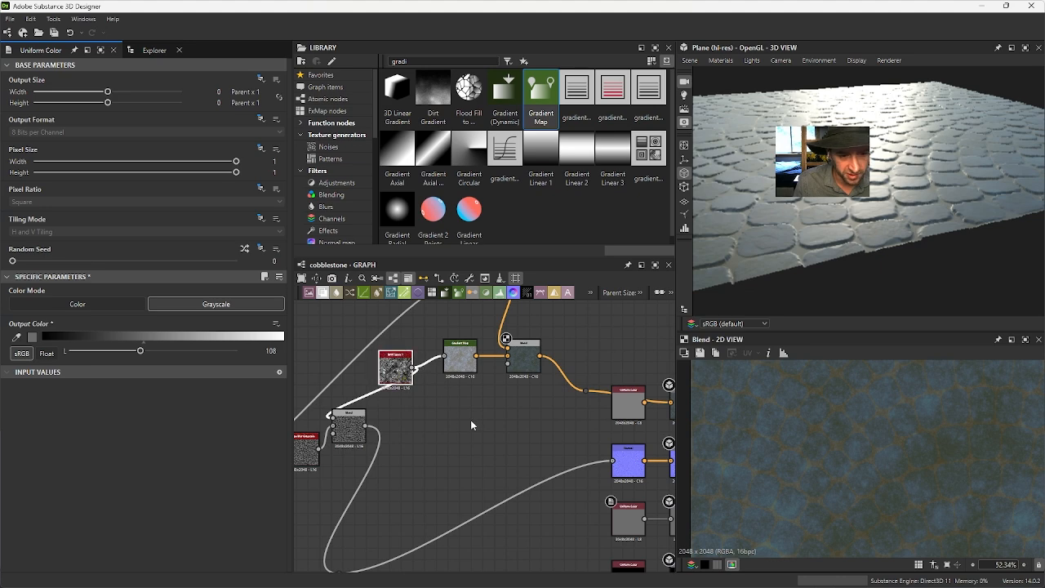
middle_drag(468, 442, 440, 378)
middle_drag(459, 418, 458, 448)
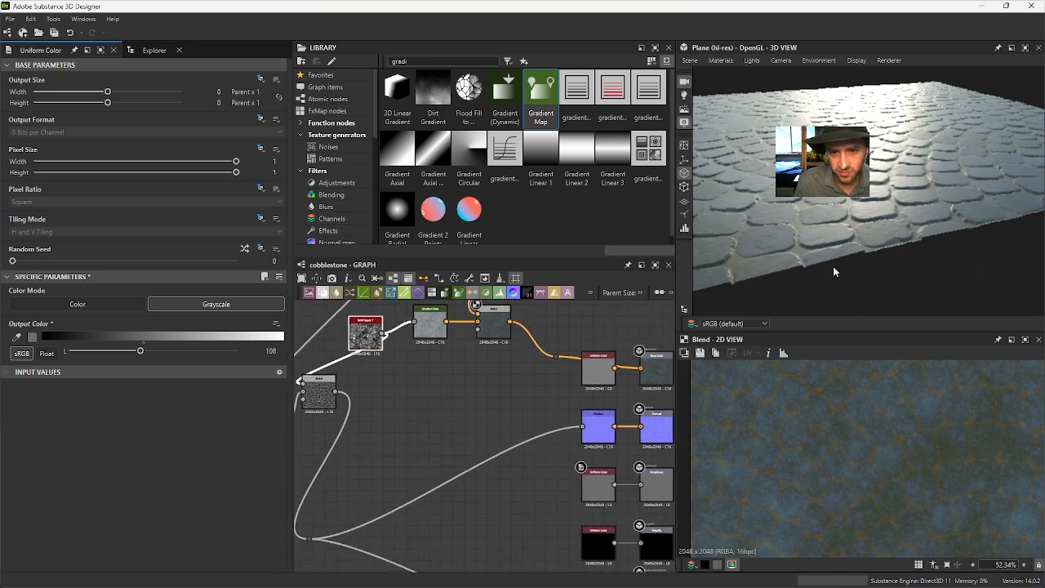
drag(833, 266, 811, 262)
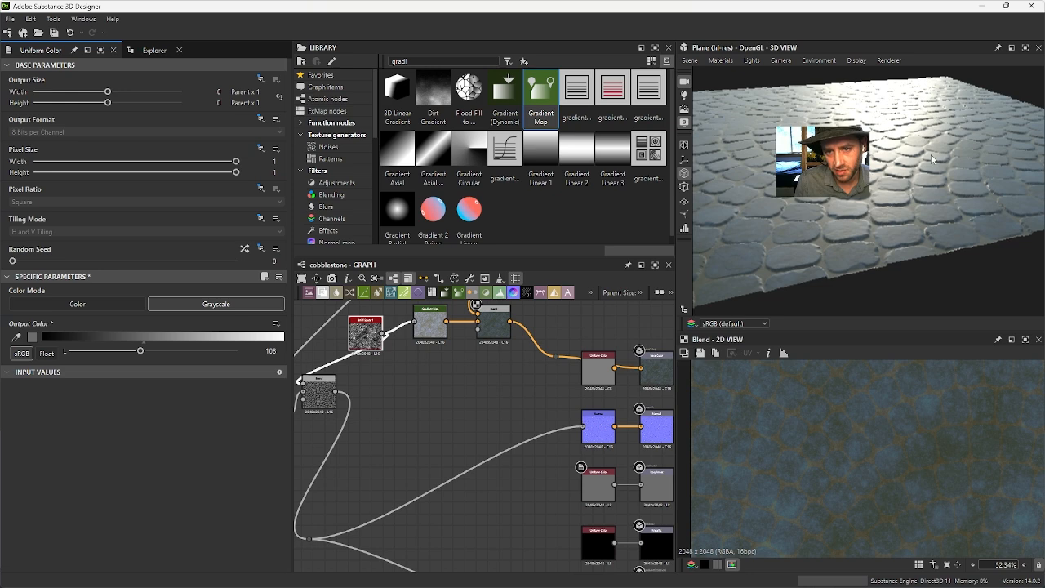
middle_drag(409, 507, 533, 454)
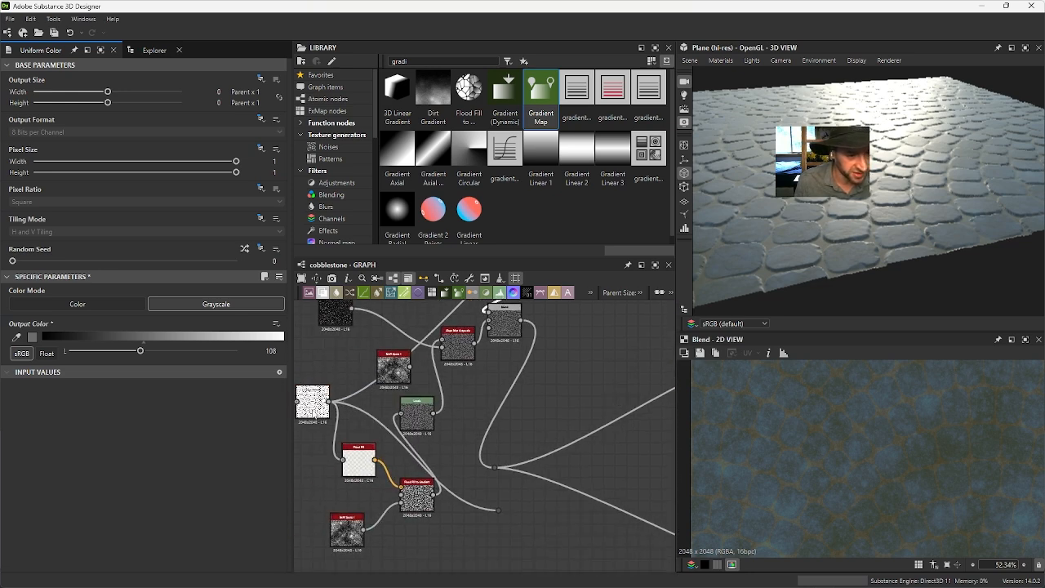
Step: Recolour the last key of the Gradient Map fed by the BnW Spots 1 noise to a light neutral grey
mouse_move(618, 419)
middle_down()
mouse_move(546, 453)
mouse_move(614, 415)
middle_up()
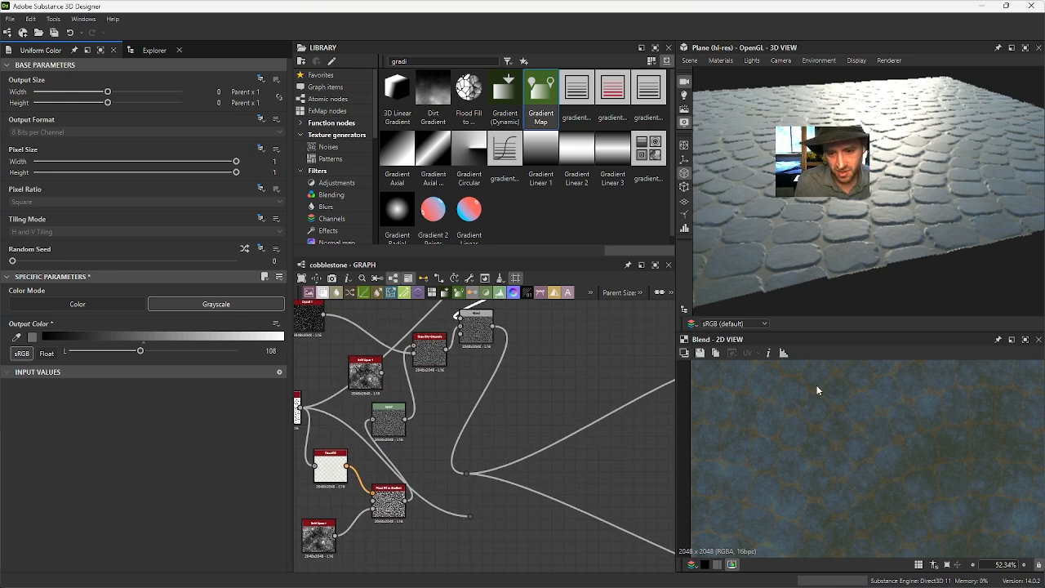
middle_drag(524, 377, 479, 481)
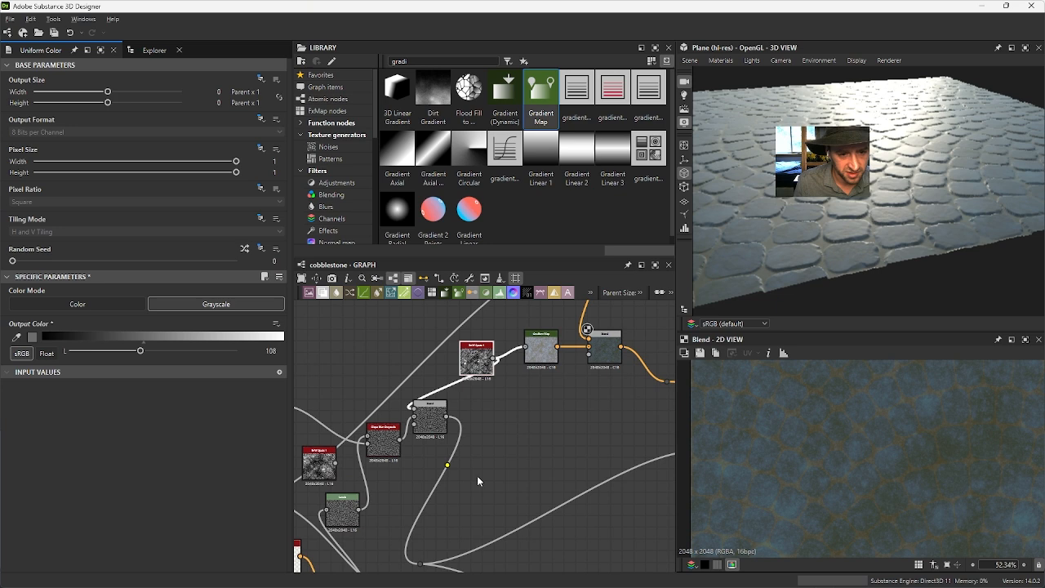
click(539, 357)
double_click(282, 378)
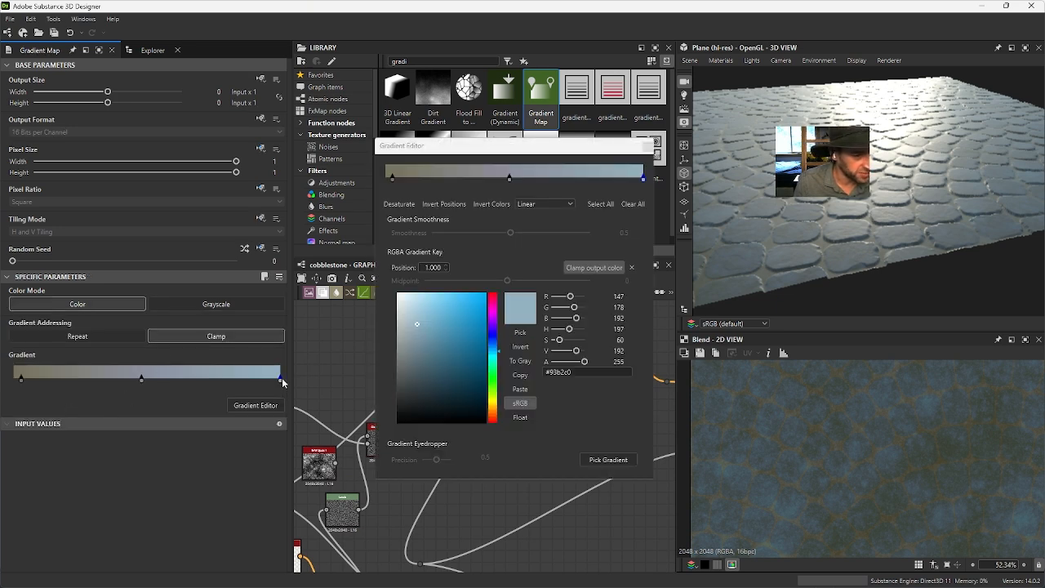
drag(406, 329, 399, 329)
click(649, 146)
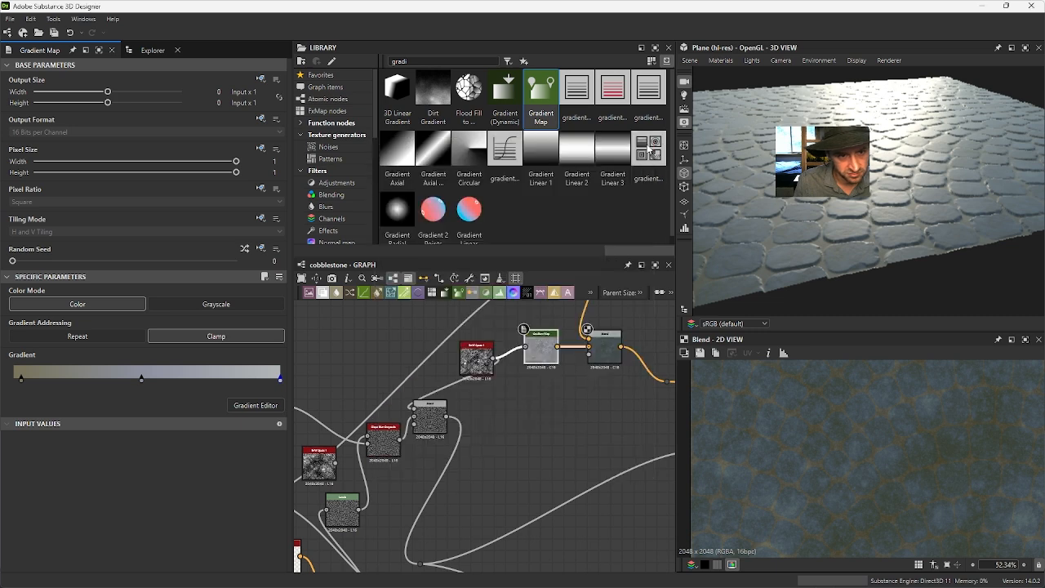
Step: Recolour the first key of the same Gradient Map to a warm tan, #cab28b, and check the material in 3D
double_click(25, 379)
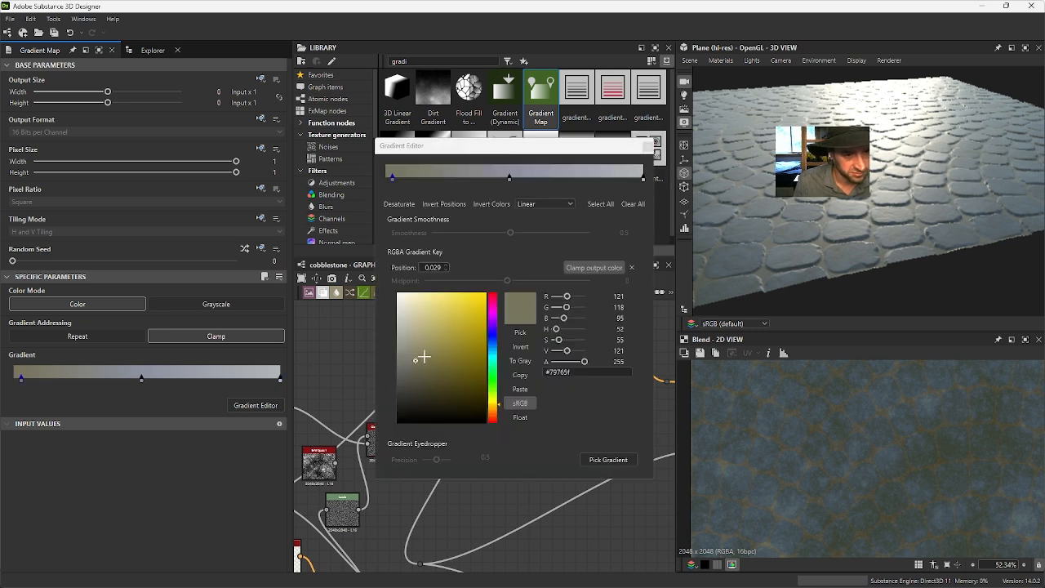
click(420, 350)
drag(493, 405, 493, 410)
click(417, 350)
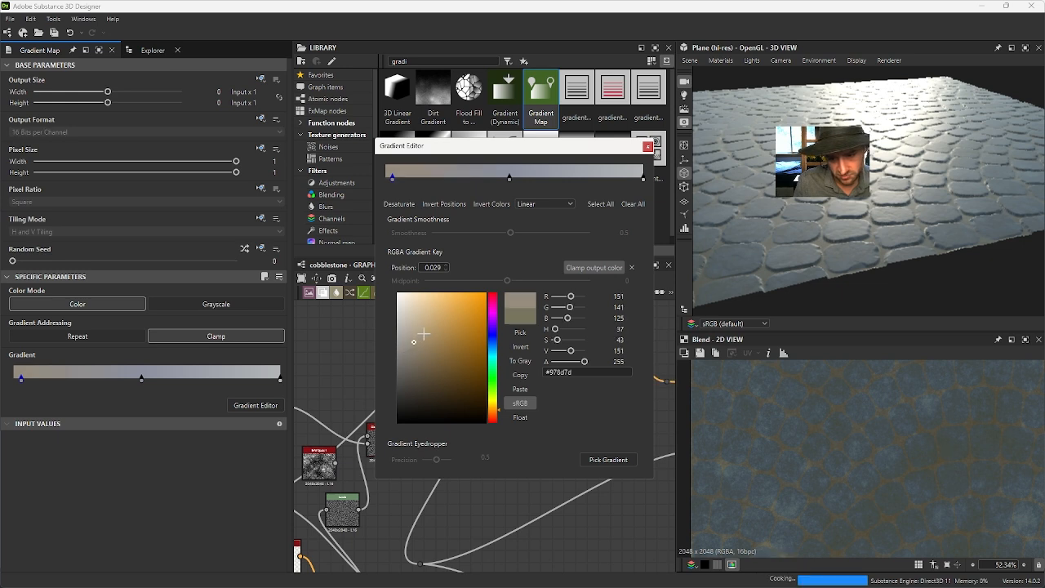
click(432, 336)
click(420, 331)
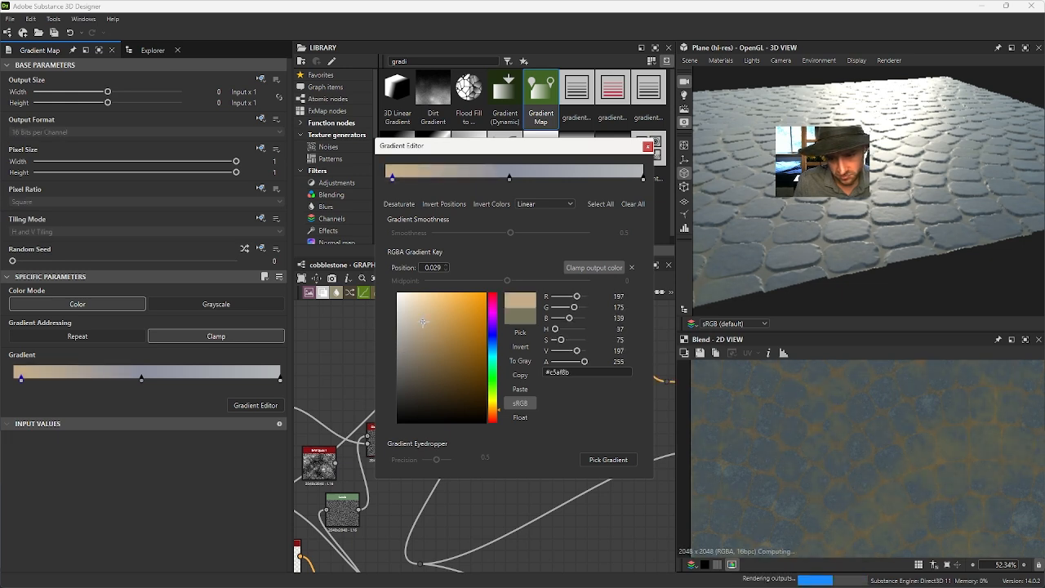
click(419, 329)
drag(419, 330, 423, 321)
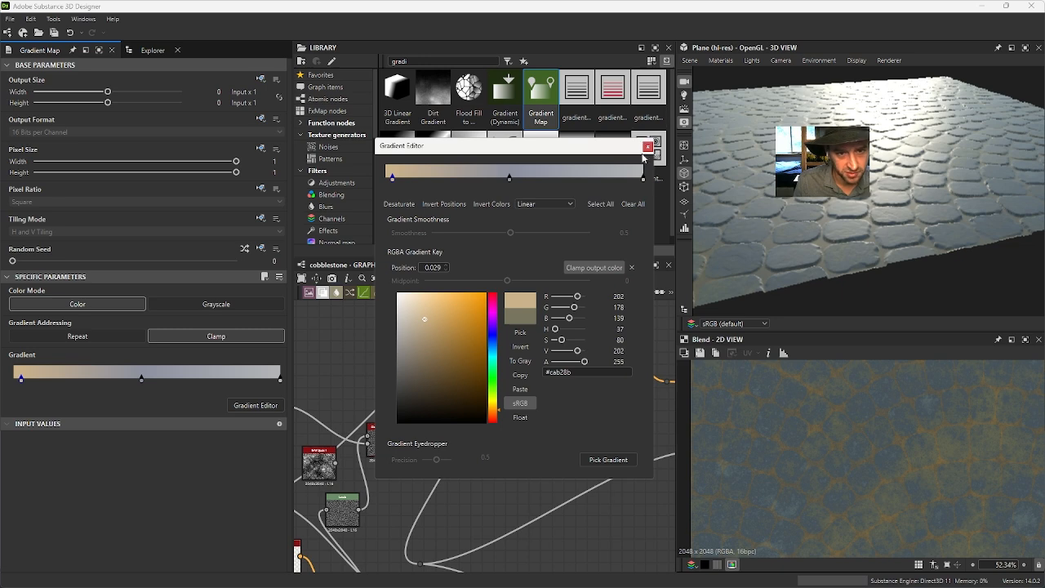
click(649, 149)
drag(884, 214, 882, 245)
middle_drag(482, 443, 354, 367)
mouse_move(874, 215)
mouse_down()
mouse_move(883, 210)
mouse_move(871, 205)
mouse_up()
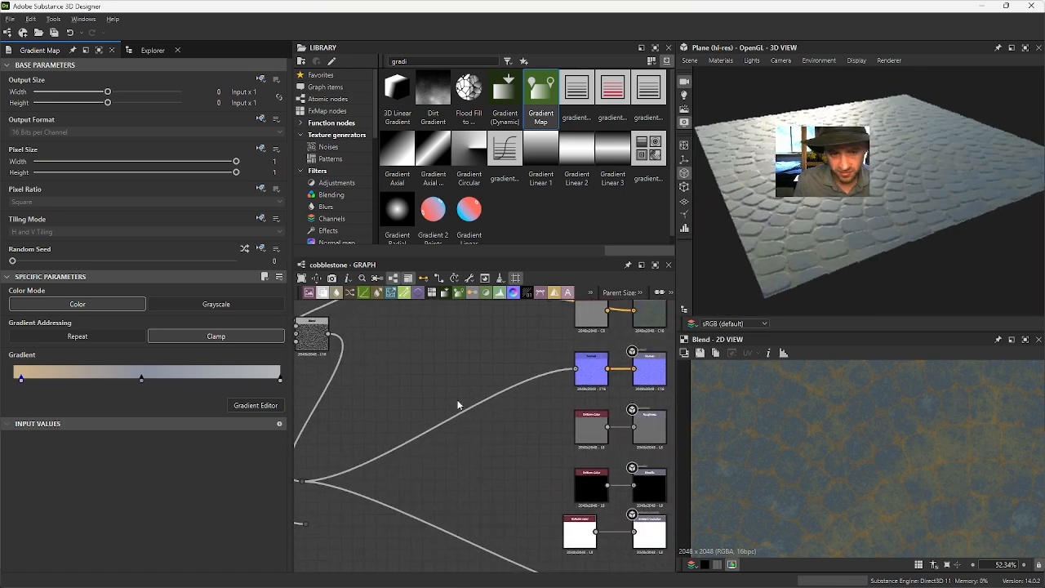
Step: Preview the Edge Detect node's stone mask and add an Invert Grayscale node fed by it
middle_drag(460, 404, 658, 410)
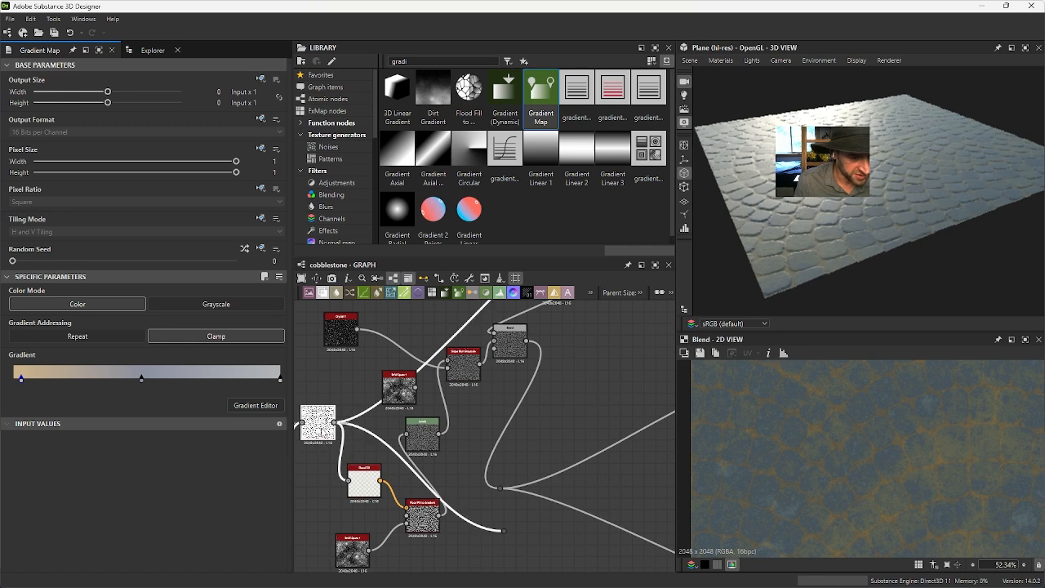
double_click(321, 425)
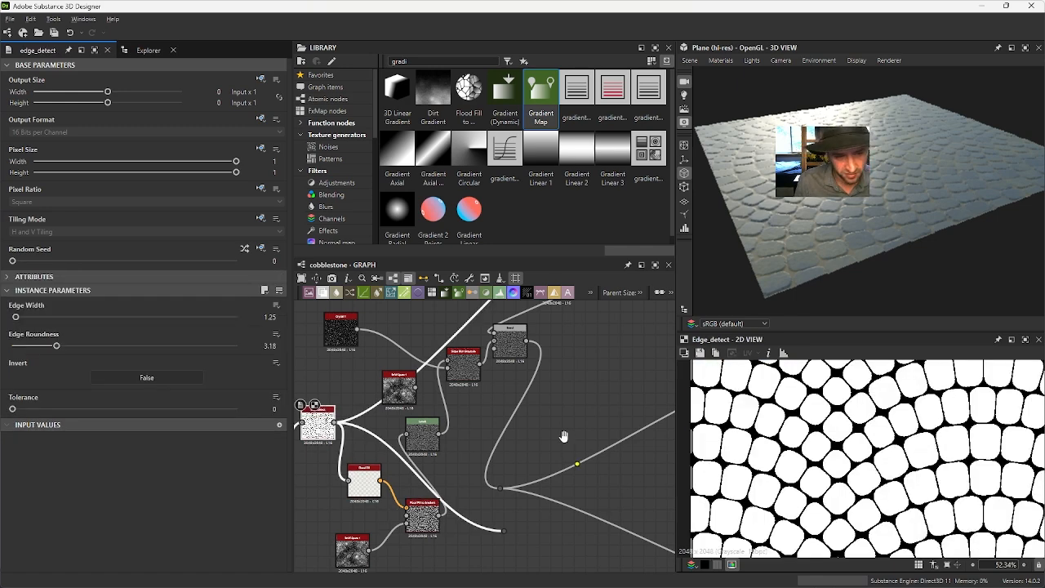
middle_drag(566, 439, 509, 427)
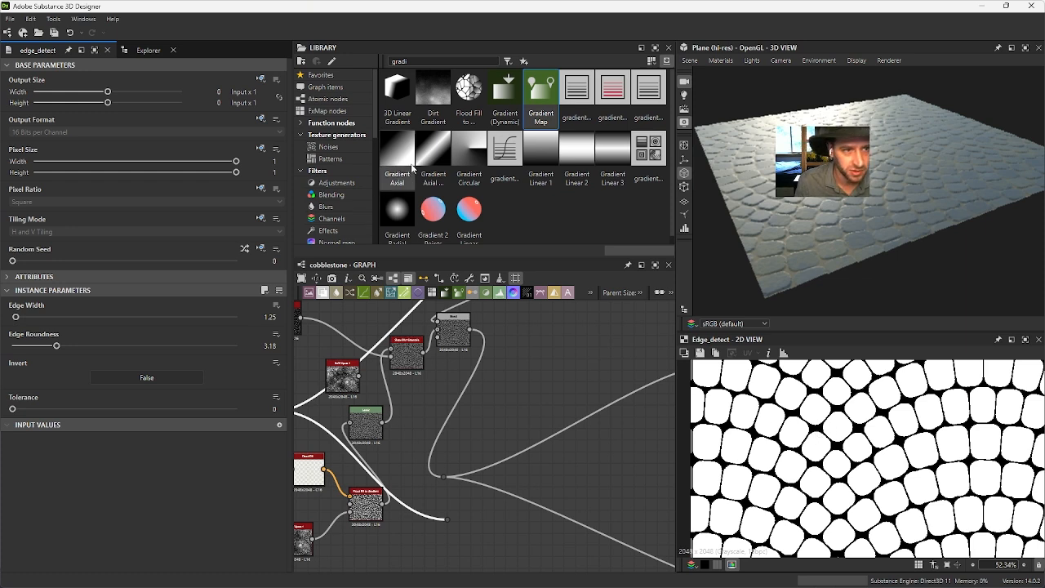
double_click(424, 62)
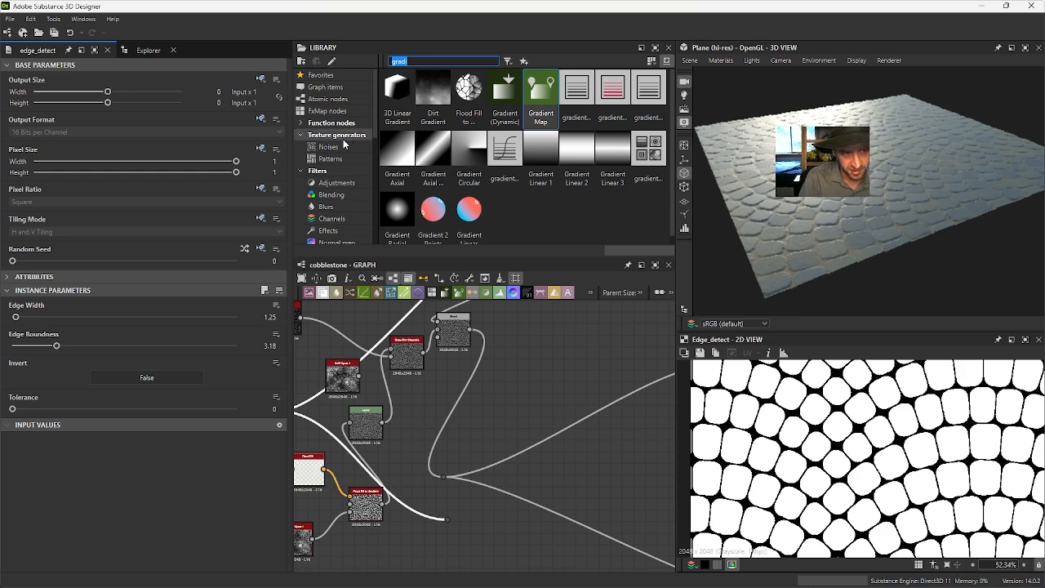
text(inv)
drag(433, 91, 546, 441)
middle_drag(471, 514, 584, 491)
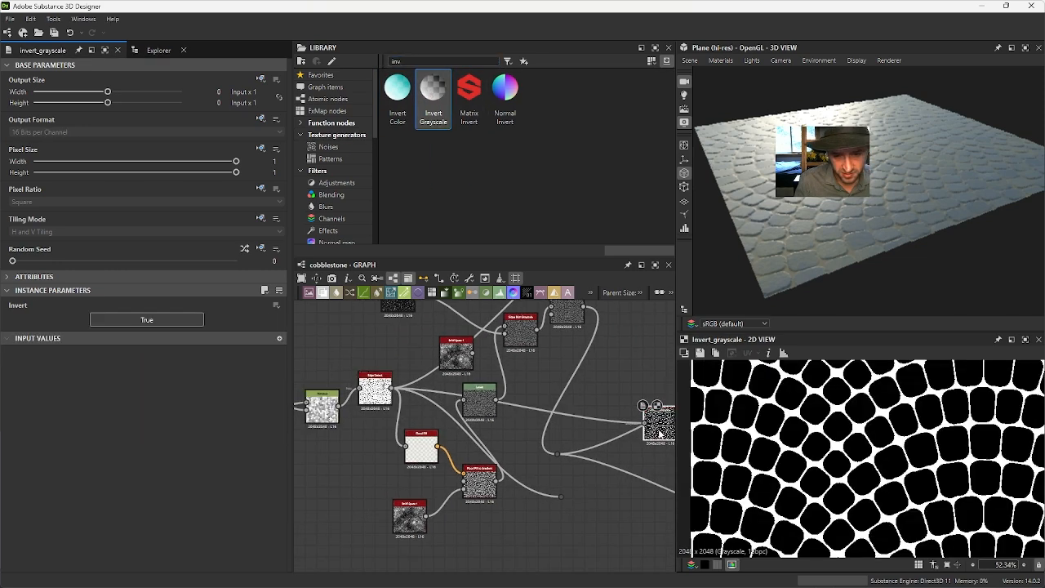
middle_drag(651, 449, 506, 478)
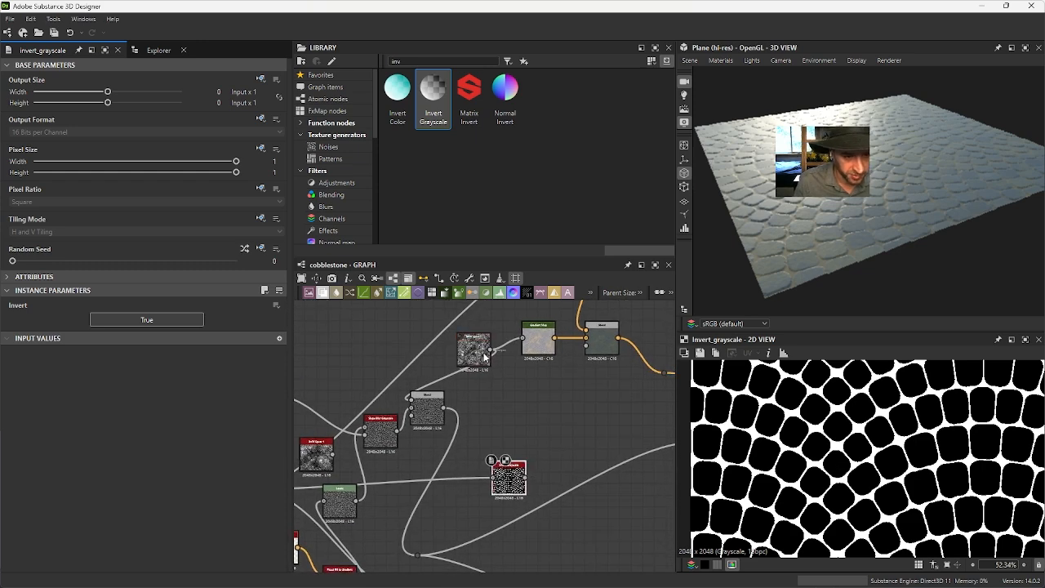
Step: Add a Blend node combining BnW Spots 1 with the Invert Grayscale mask, using the Max (Lighten) blending mode
drag(470, 355, 447, 355)
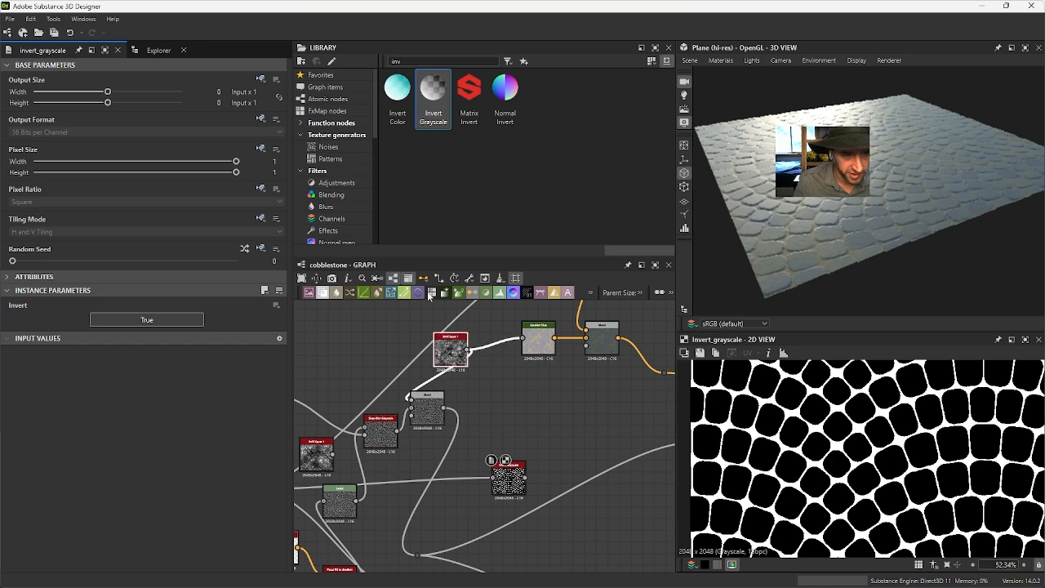
text(blen)
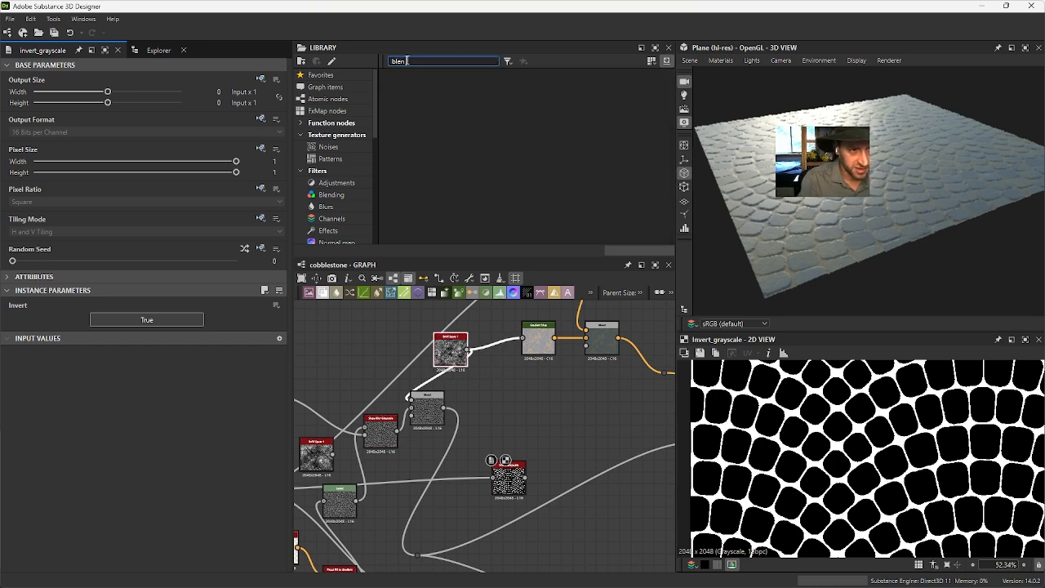
text(d)
drag(397, 90, 567, 453)
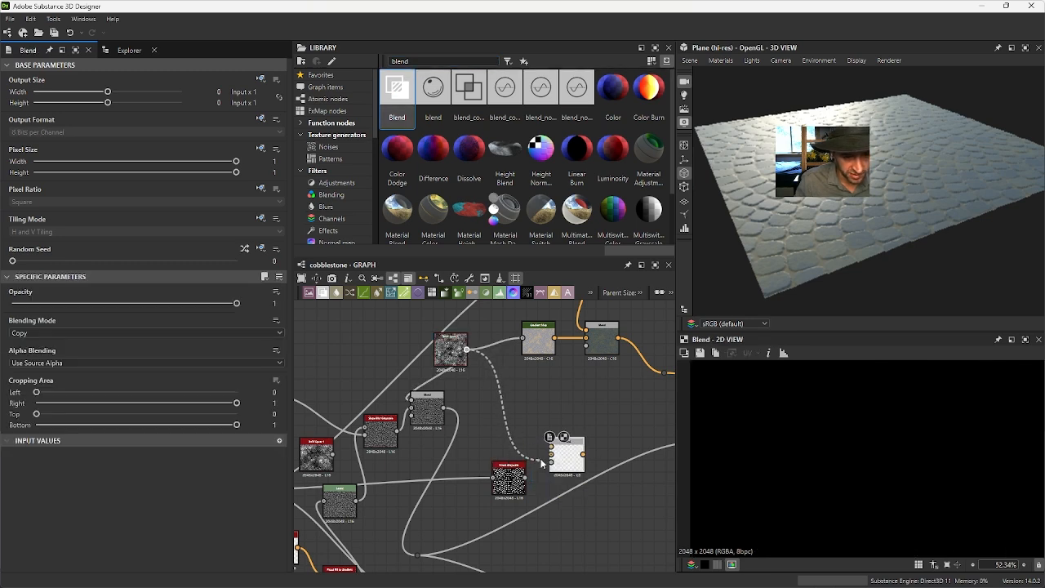
drag(552, 453, 525, 487)
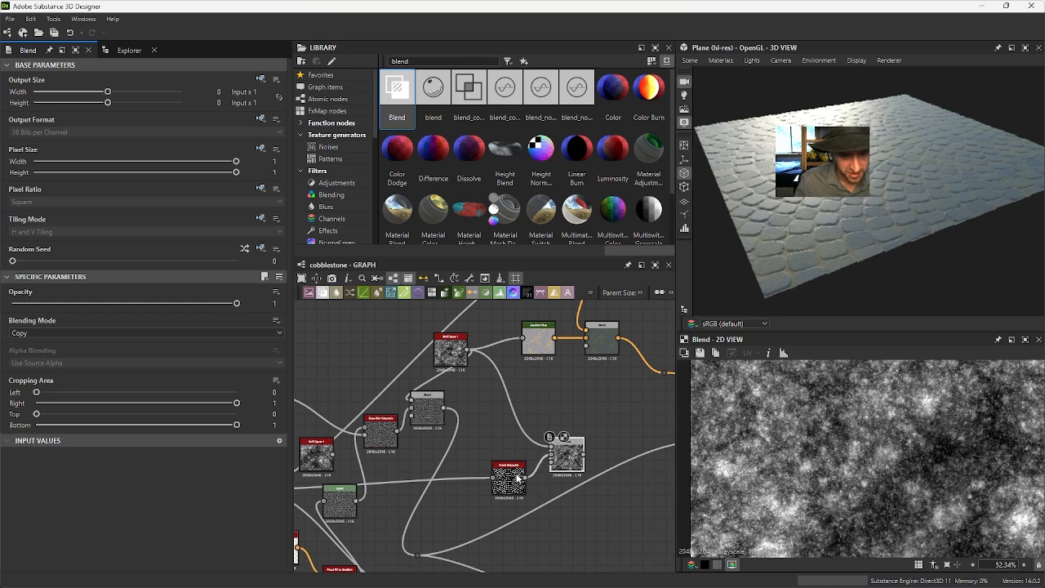
click(86, 331)
click(32, 386)
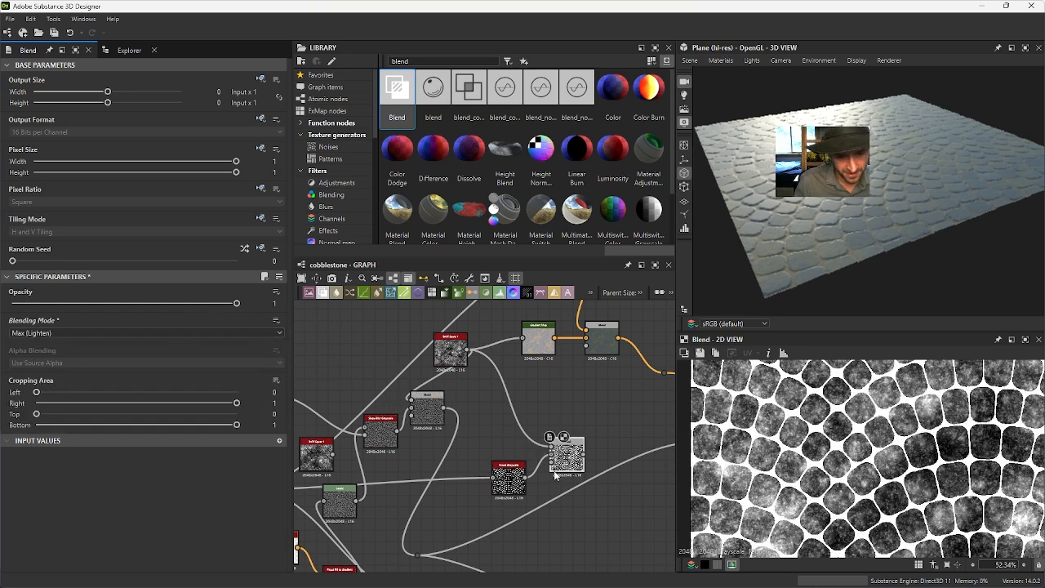
Step: Connect the new Blend's output to the Roughness output in place of the Uniform Color, and check the shine in 3D
middle_drag(556, 476, 384, 441)
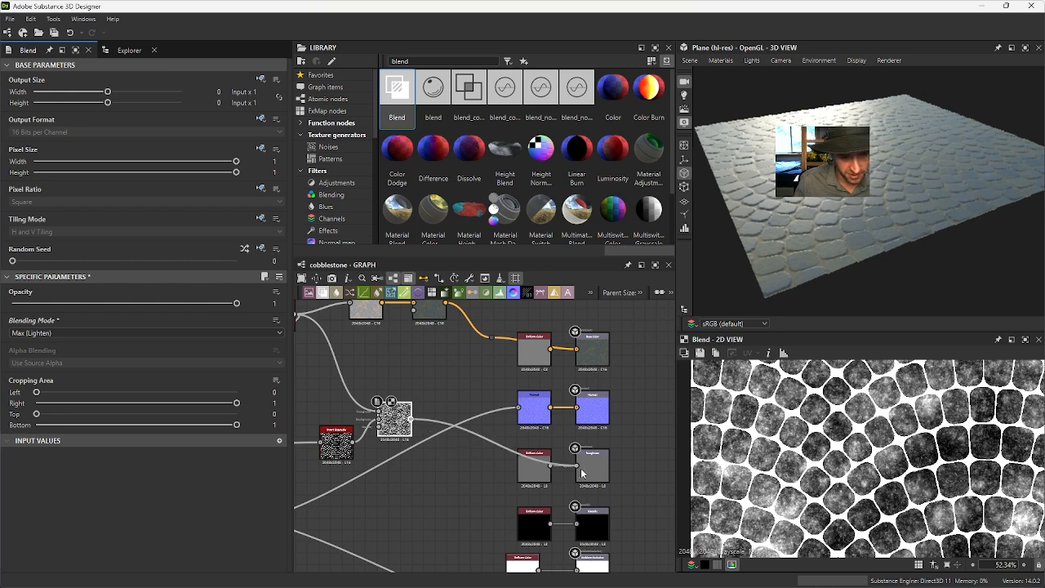
drag(886, 162, 933, 238)
scroll(932, 234, down, 5)
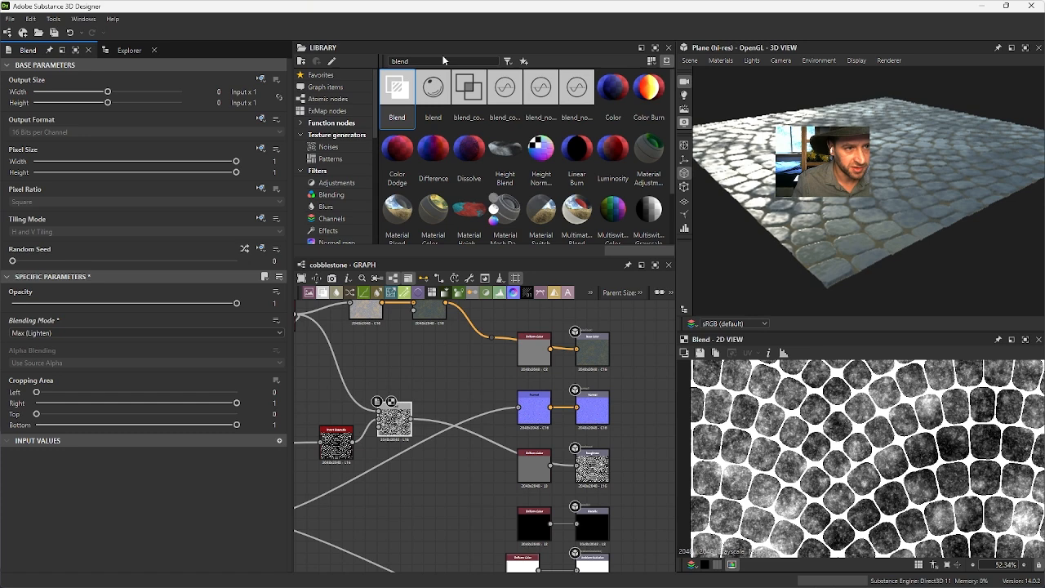
Step: Try a Histogram Scan with Position 0.57 between the Blend and Roughness, check it in 3D, and delete it
double_click(434, 62)
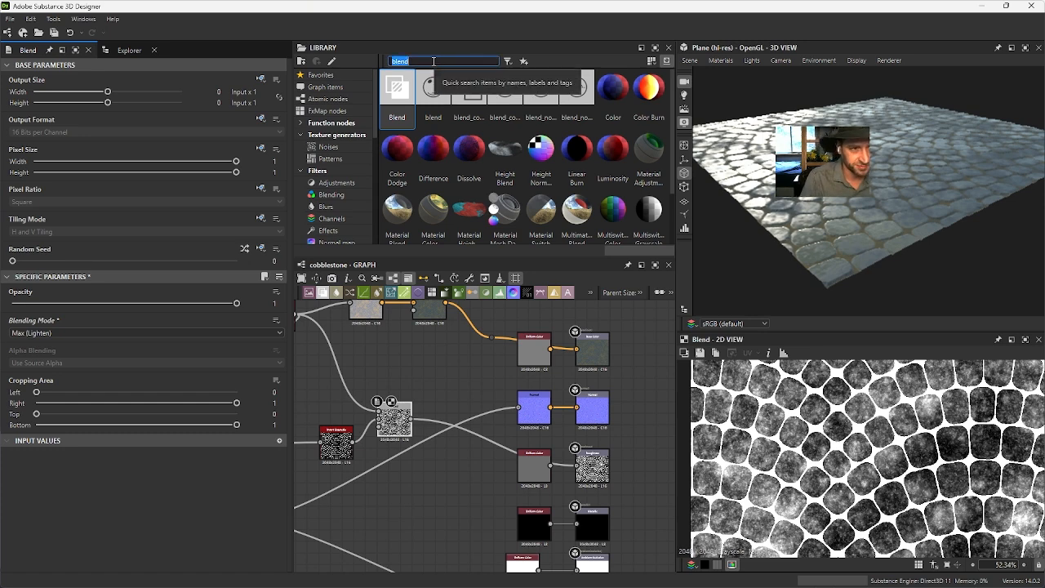
text(hist)
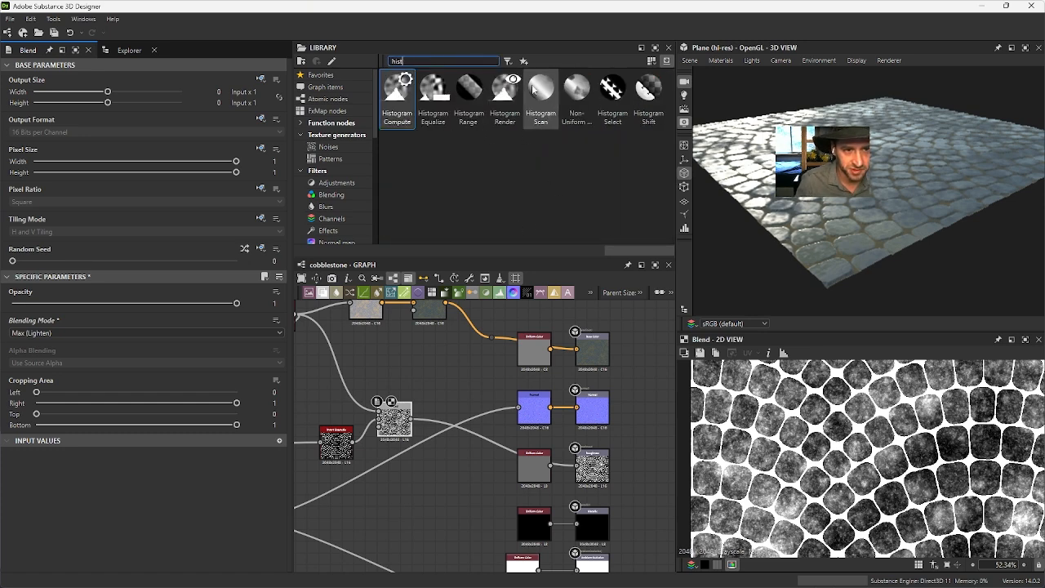
drag(535, 90, 437, 467)
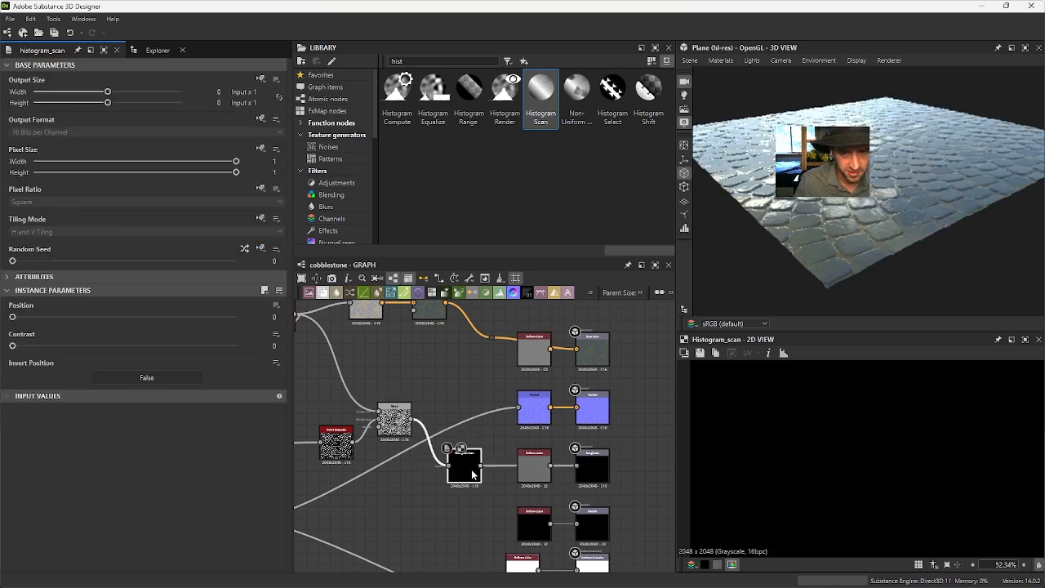
drag(22, 317, 140, 356)
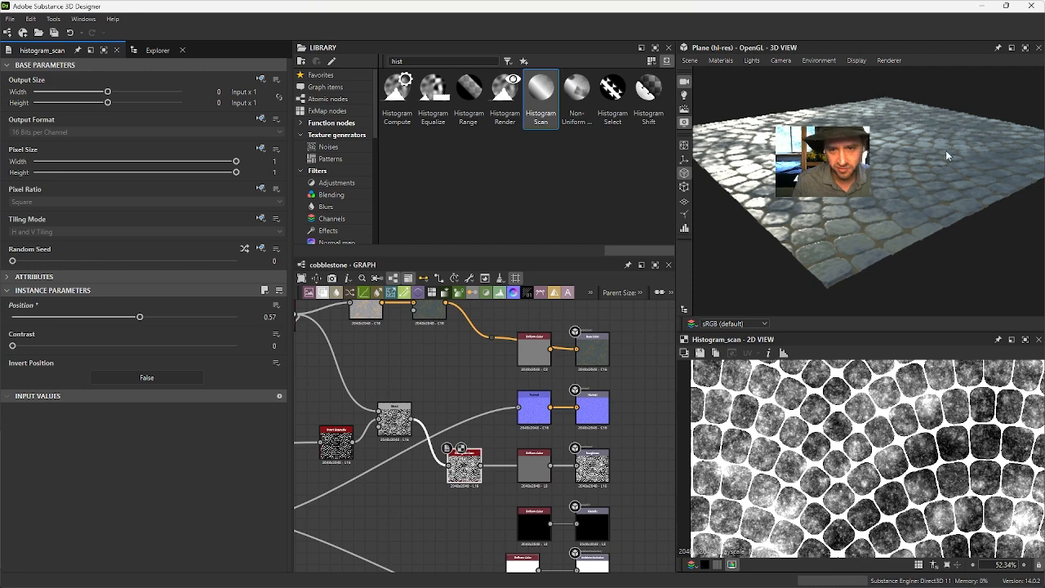
drag(946, 150, 823, 155)
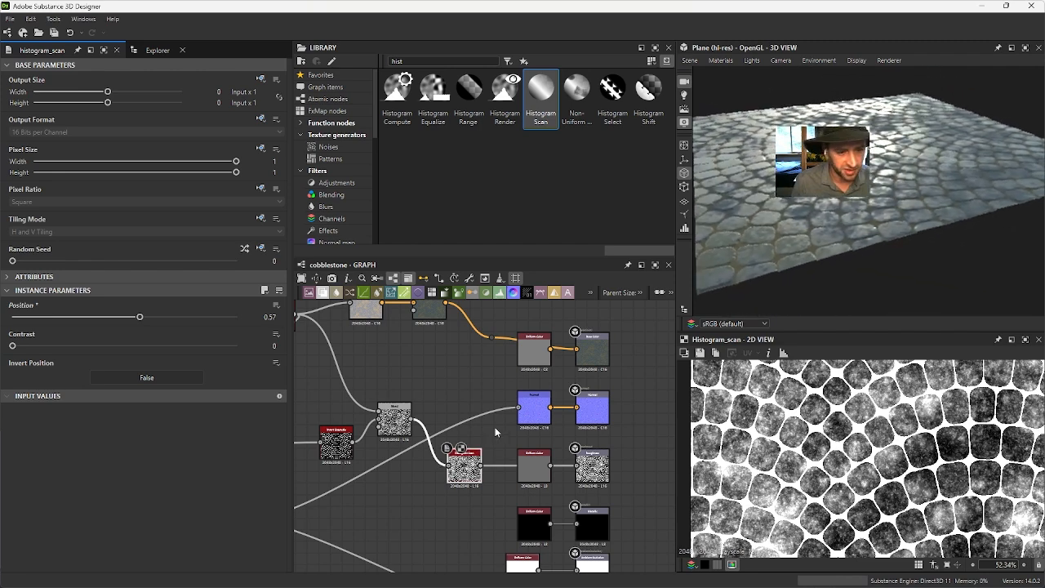
key(Delete)
Step: Insert a Levels node between the new Blend and the Roughness output, raise its output black level, and check the surface in 3D
double_click(434, 62)
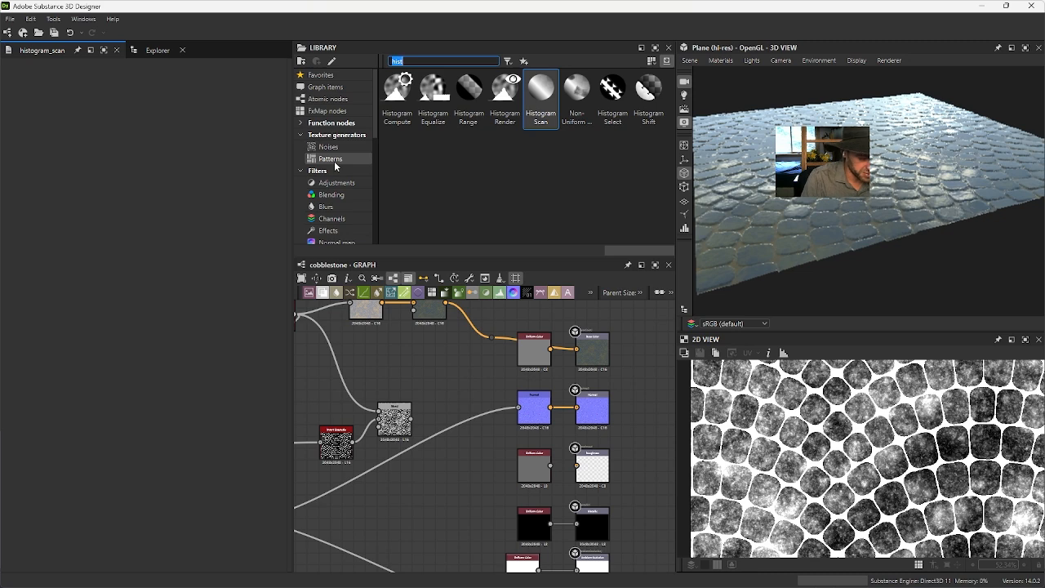
text(leve)
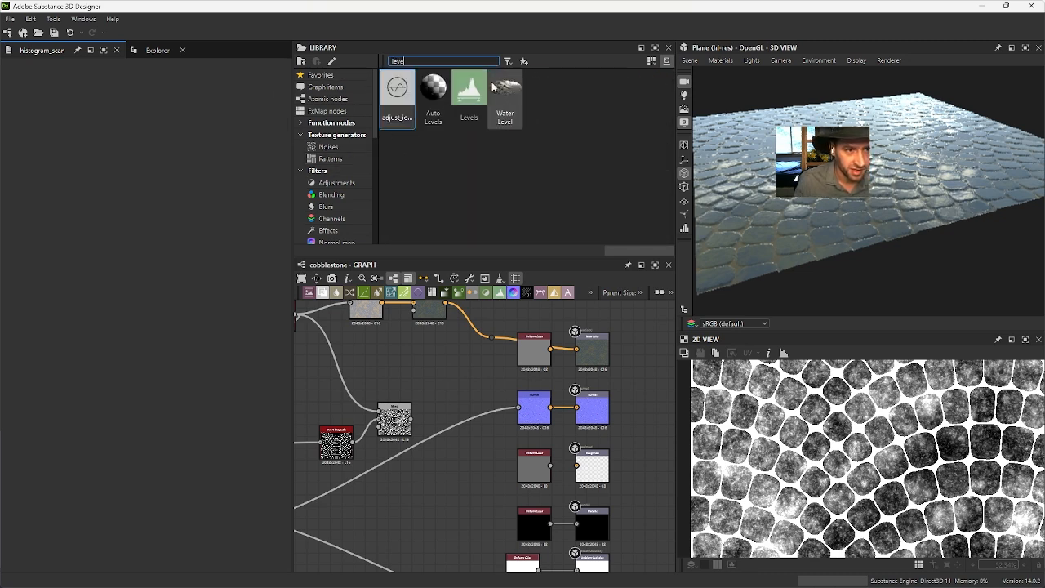
drag(469, 94, 453, 431)
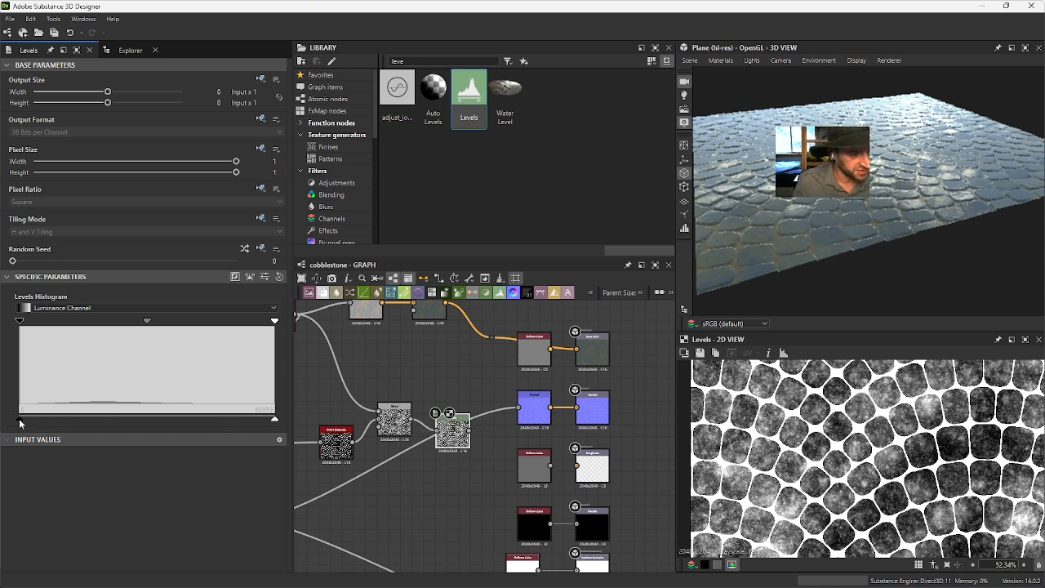
drag(20, 424, 190, 445)
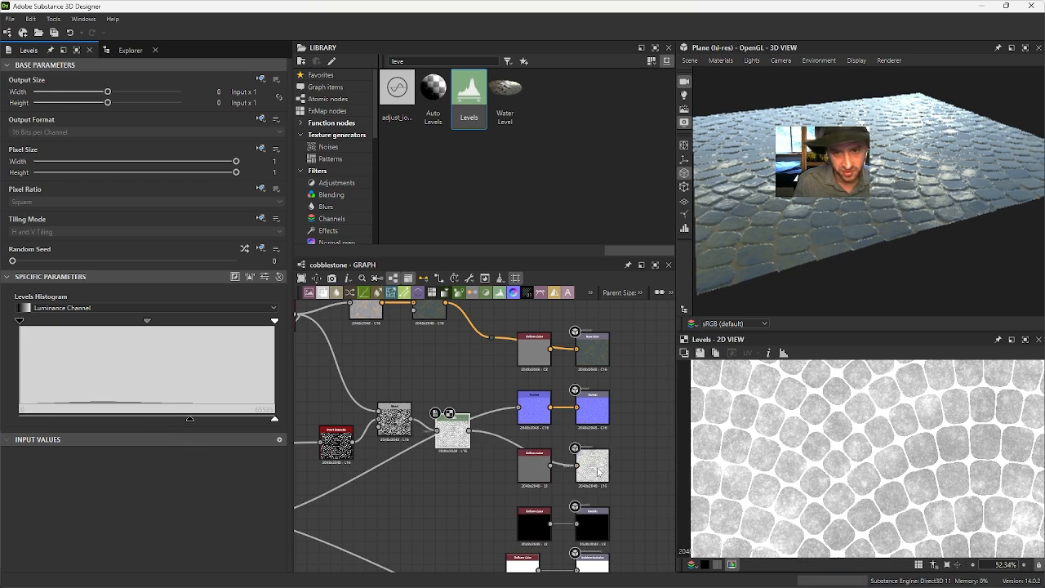
drag(962, 145, 999, 171)
Step: Lower the Levels node's output black level to about a third of the range and inspect the stones' shine in 3D
drag(190, 420, 170, 419)
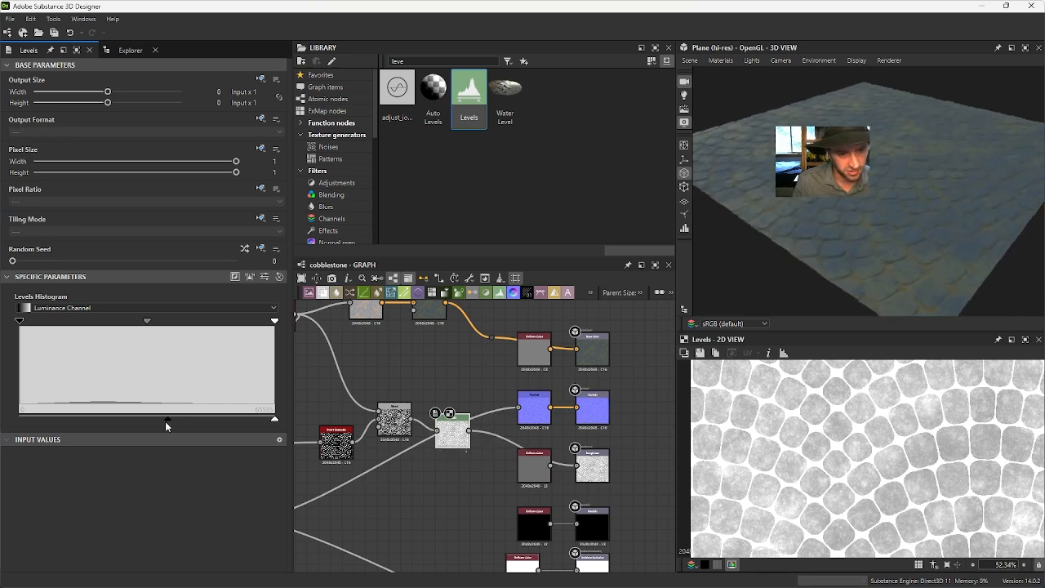
mouse_move(275, 420)
mouse_down()
mouse_move(206, 420)
mouse_move(278, 425)
mouse_up()
drag(170, 420, 80, 420)
drag(61, 416, 108, 422)
drag(834, 217, 876, 226)
Step: Move the BnW Spots 1 node away from its neighbouring nodes and set its Scale to 6
middle_drag(435, 365, 480, 404)
scroll(480, 406, down, 1)
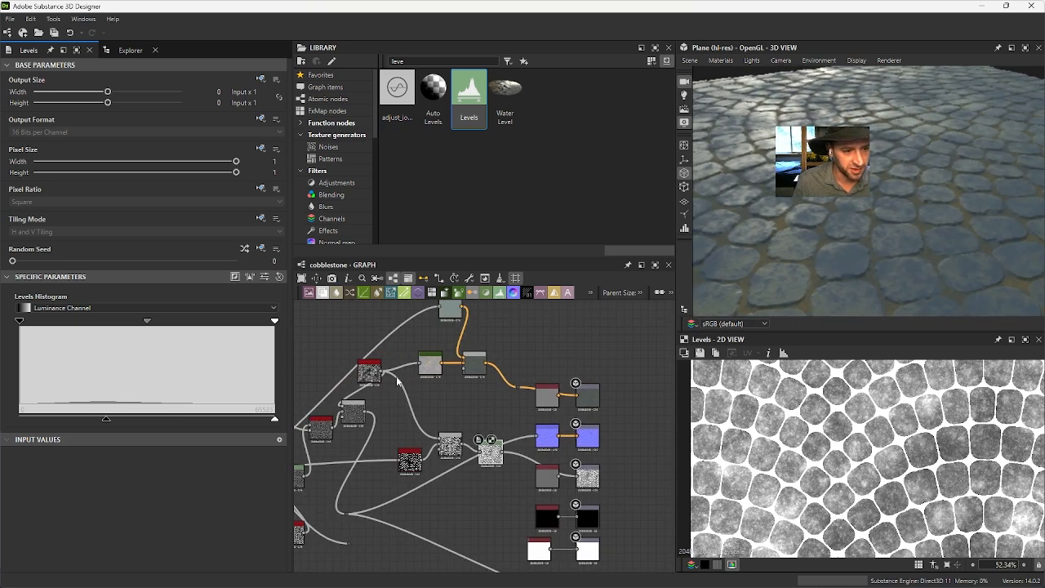
drag(369, 376, 337, 344)
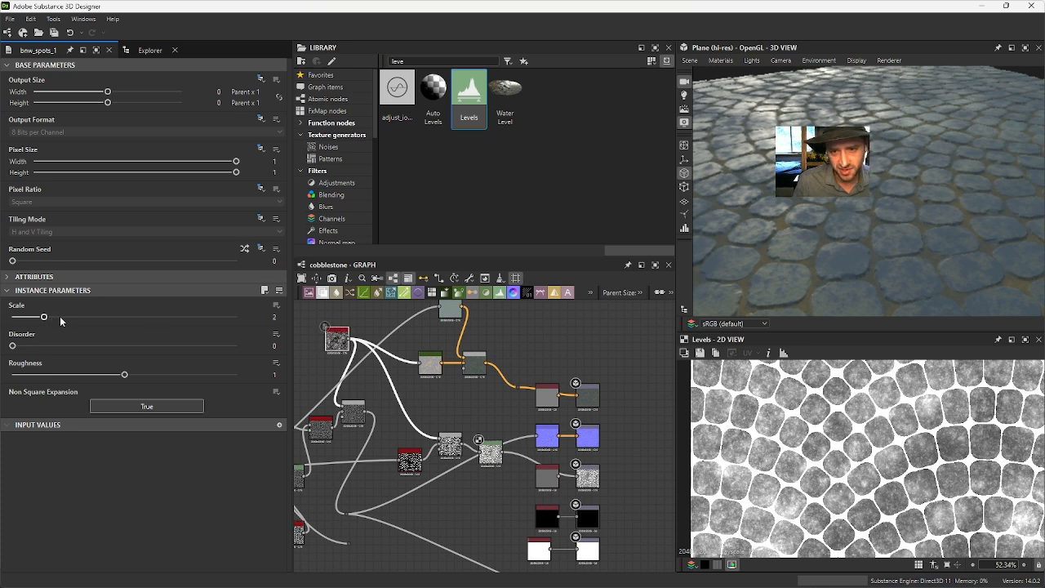
drag(60, 316, 172, 320)
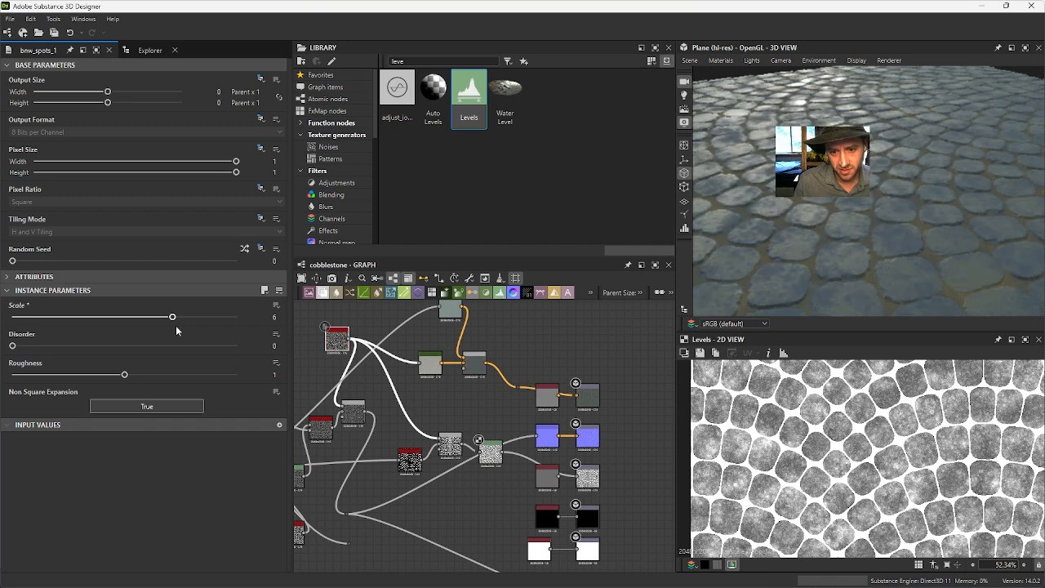
Step: Examine the cobblestone surface in 3D from several angles and preview the Levels, Invert Grayscale and Blend nodes feeding Roughness
scroll(871, 187, down, 5)
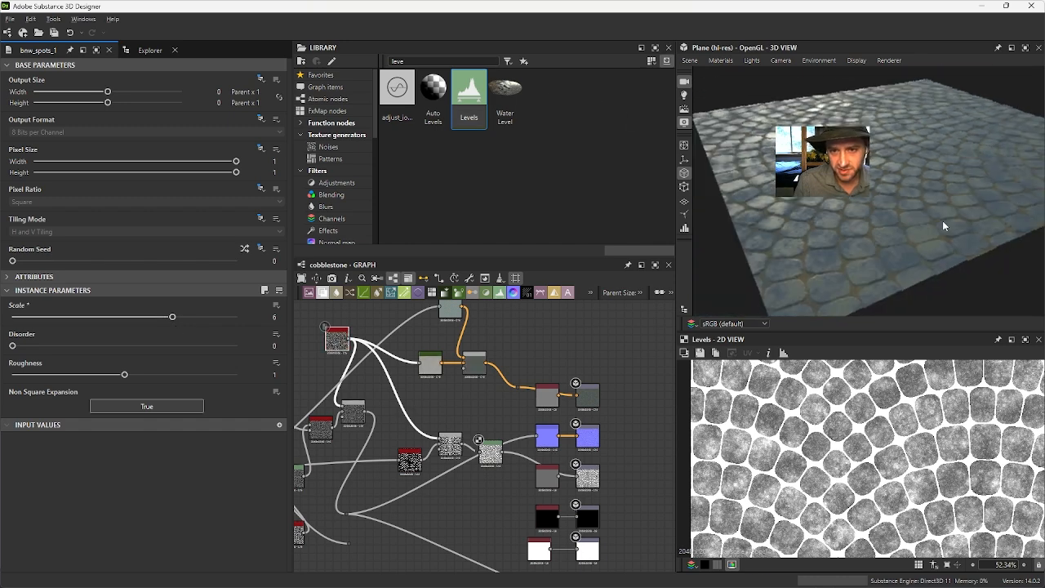
drag(944, 224, 945, 272)
right_drag(944, 273, 810, 211)
drag(810, 211, 824, 189)
middle_drag(490, 508, 526, 512)
click(523, 432)
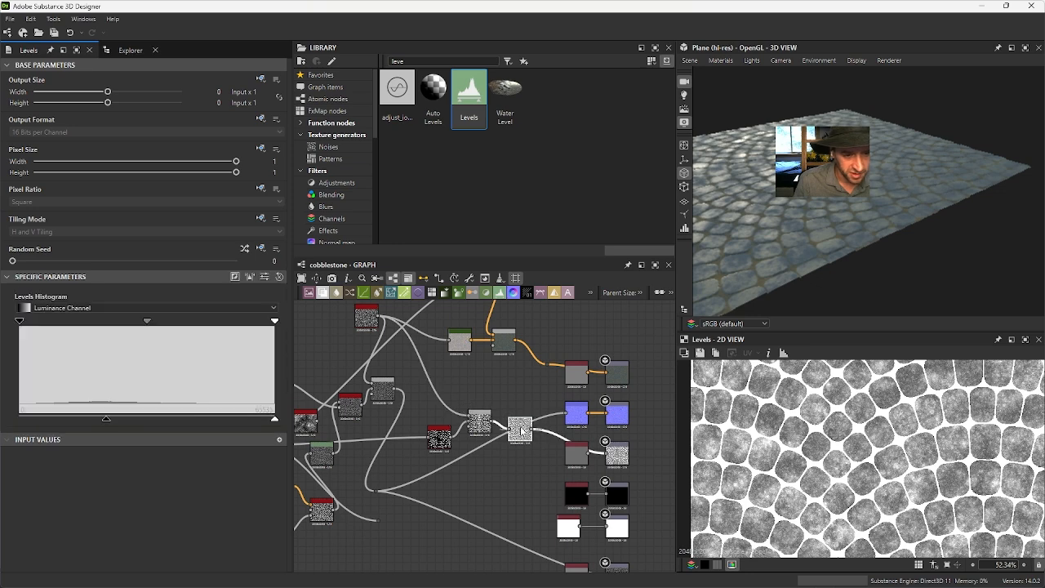
click(441, 439)
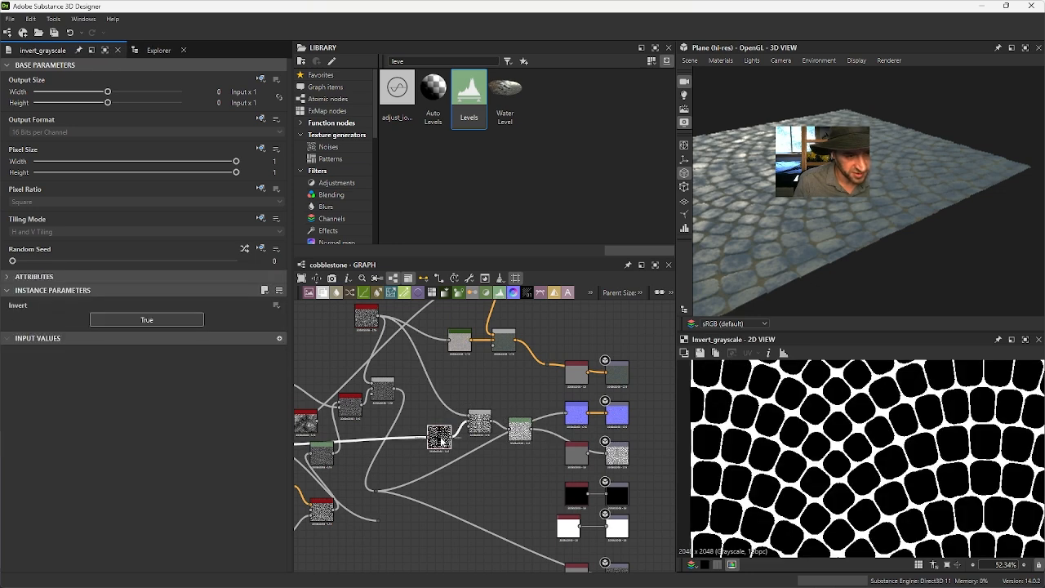
click(480, 422)
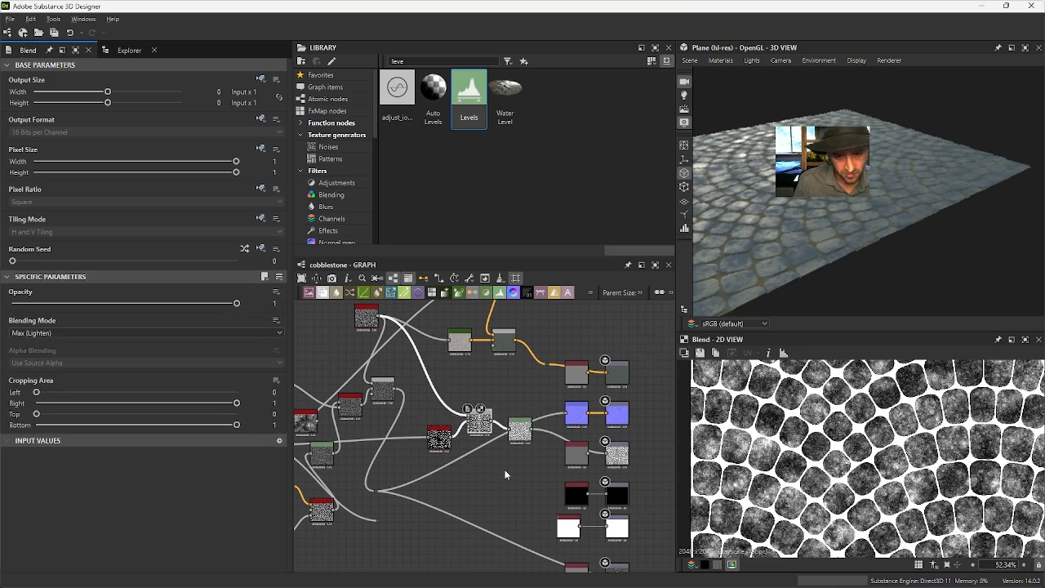
middle_drag(504, 471, 483, 472)
drag(778, 247, 798, 241)
middle_drag(365, 465, 376, 437)
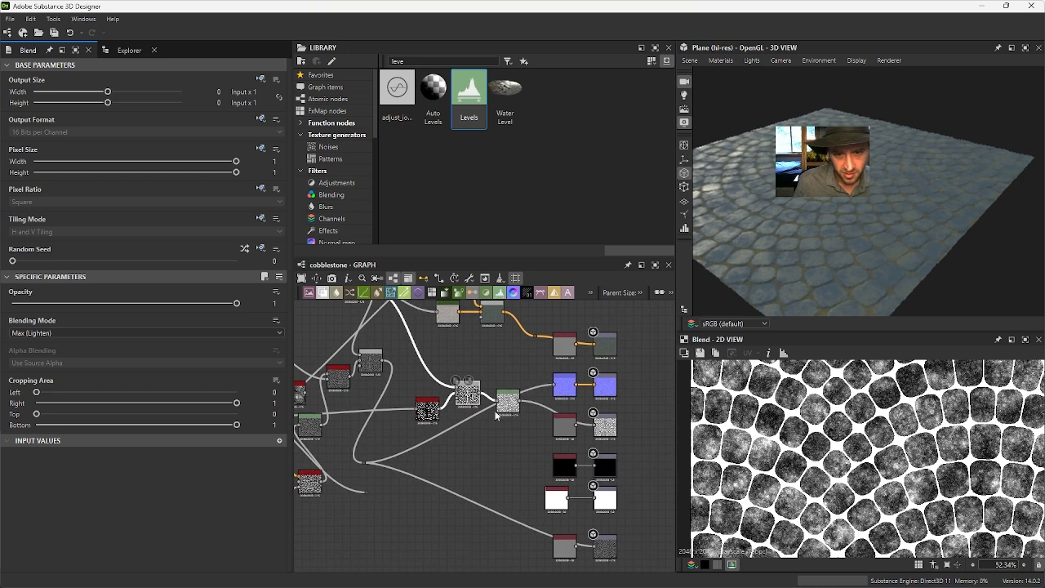
drag(825, 238, 904, 235)
Step: Find Edge Detect in the library and add it to the graph, fed by the Invert Grayscale node
click(427, 410)
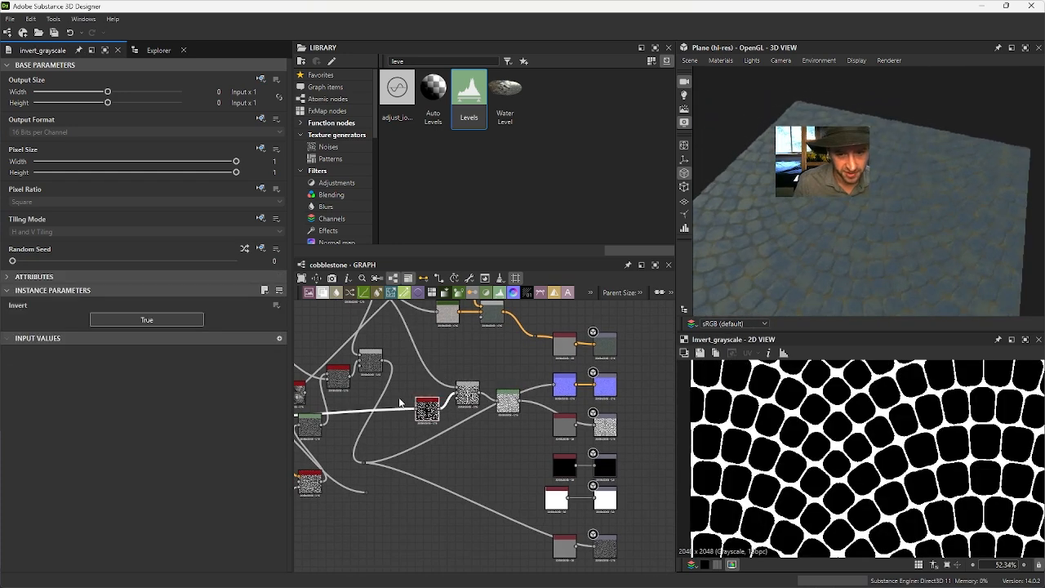
text(find)
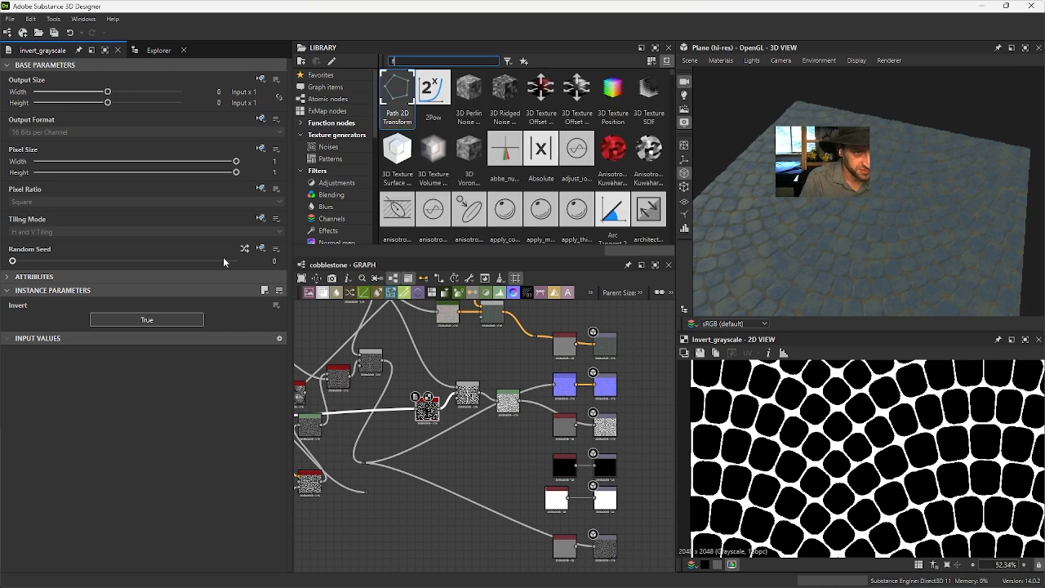
key(BackSpace)
key(BackSpace)
key(BackSpace)
key(BackSpace)
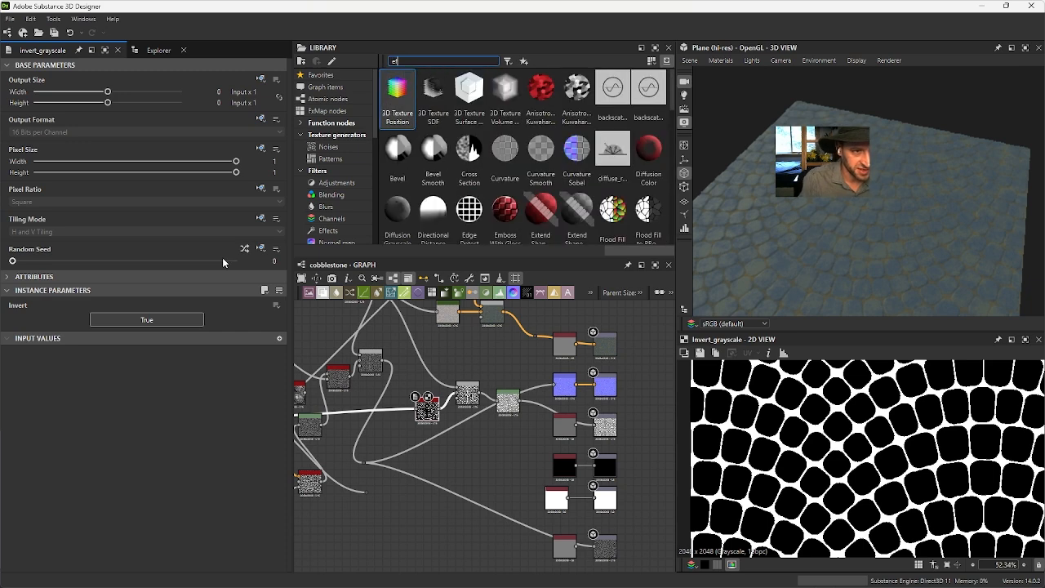
text(edge)
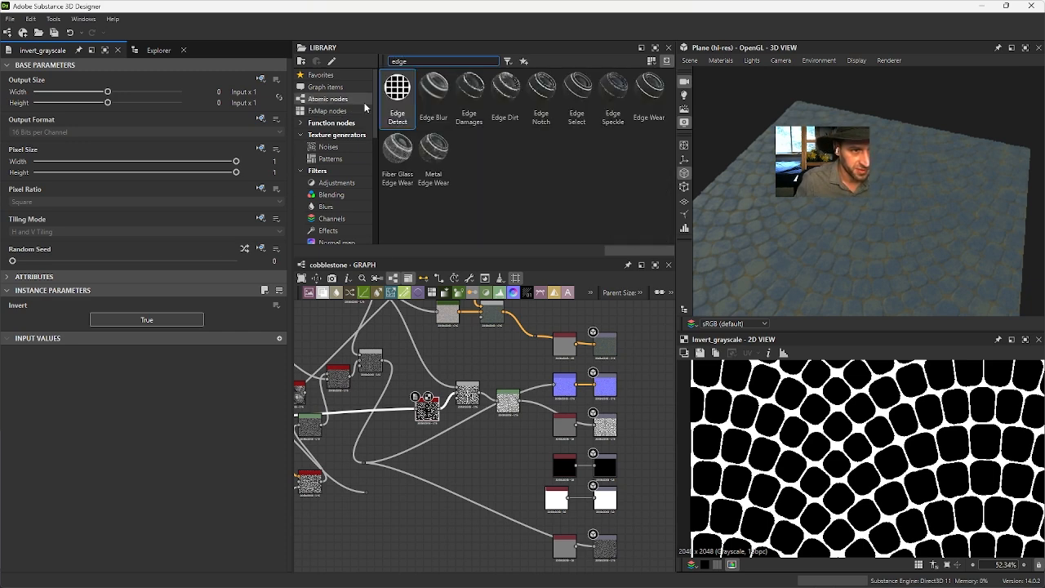
drag(398, 90, 455, 414)
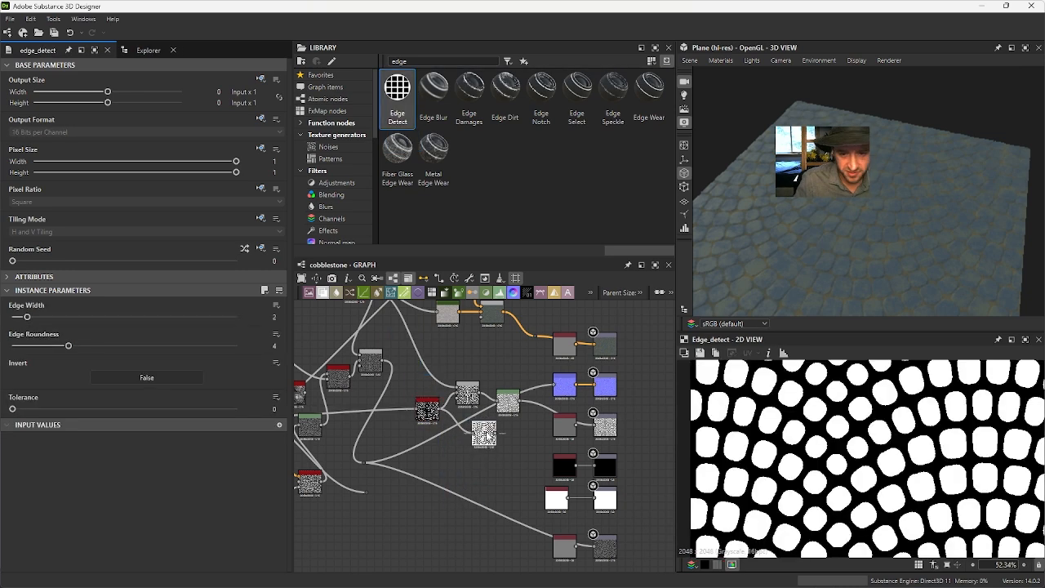
Step: Set the Edge Detect node's Edge Width to 1 and Edge Roundness to 0, and inspect the stone outlines
drag(25, 320, 10, 346)
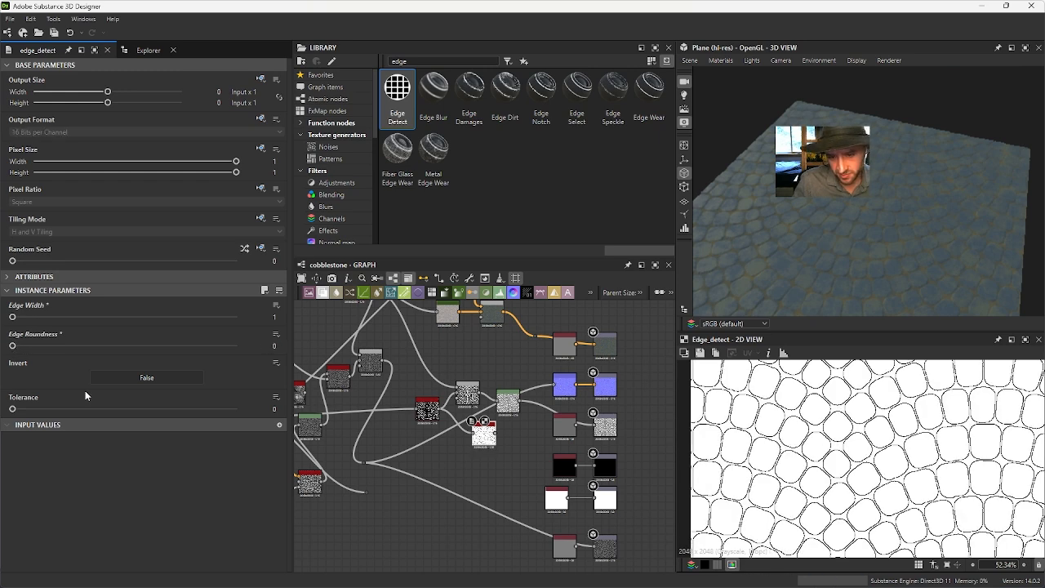
scroll(861, 494, up, 6)
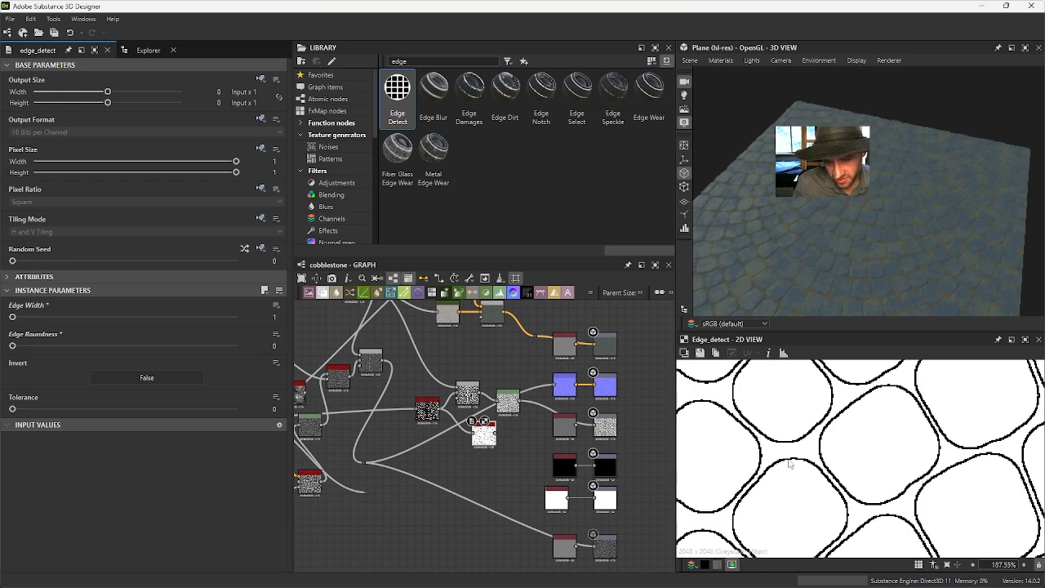
scroll(823, 541, down, 6)
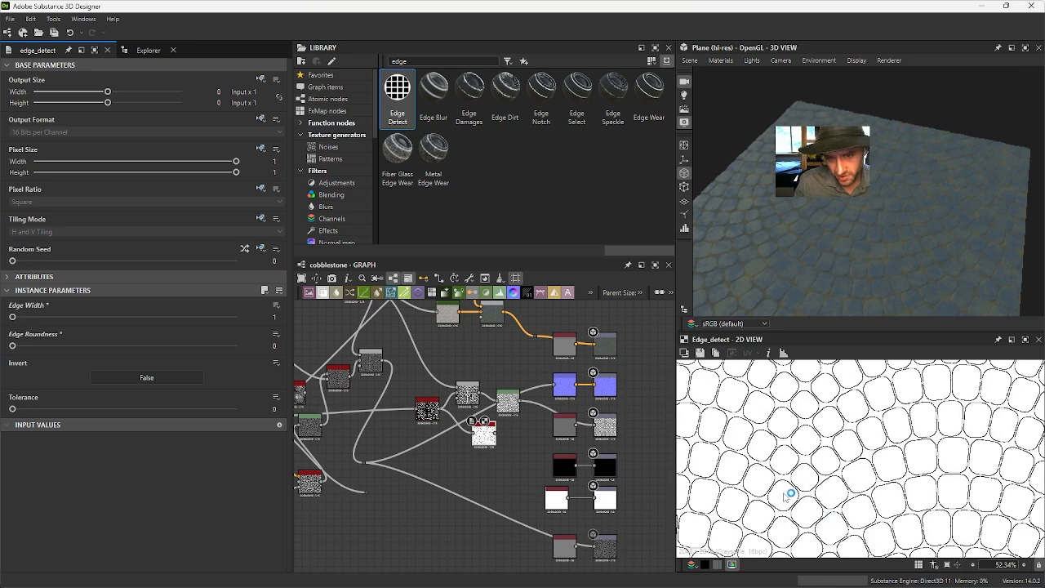
mouse_move(807, 259)
mouse_down()
mouse_move(820, 233)
mouse_move(816, 252)
mouse_up()
middle_drag(822, 481, 802, 429)
middle_drag(489, 452, 484, 451)
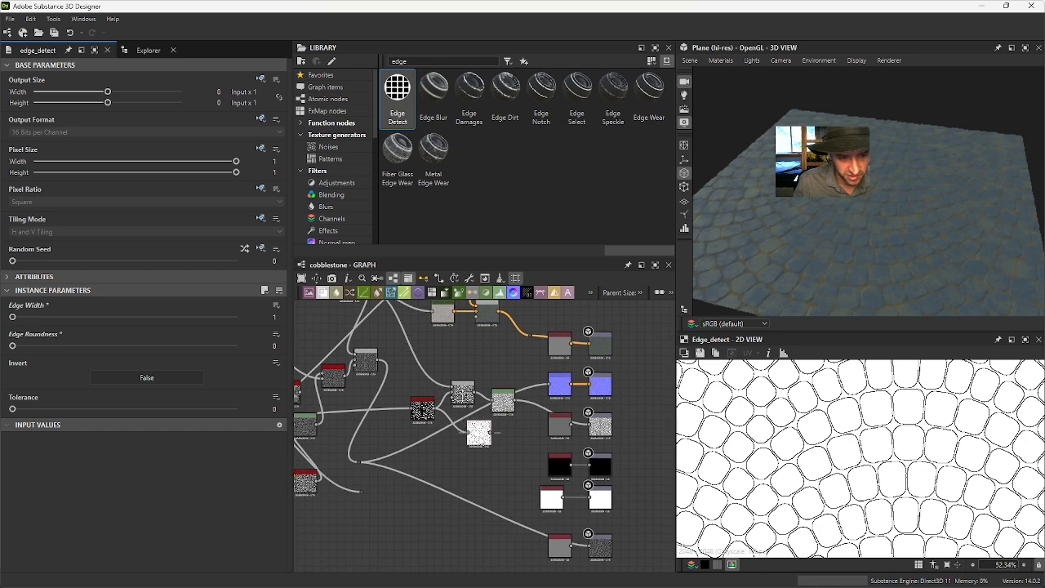
Step: Move the Edge Detect node clear of the Levels node, connect it to the Ambient Occlusion output, and check the stones in 3D
drag(477, 435, 477, 460)
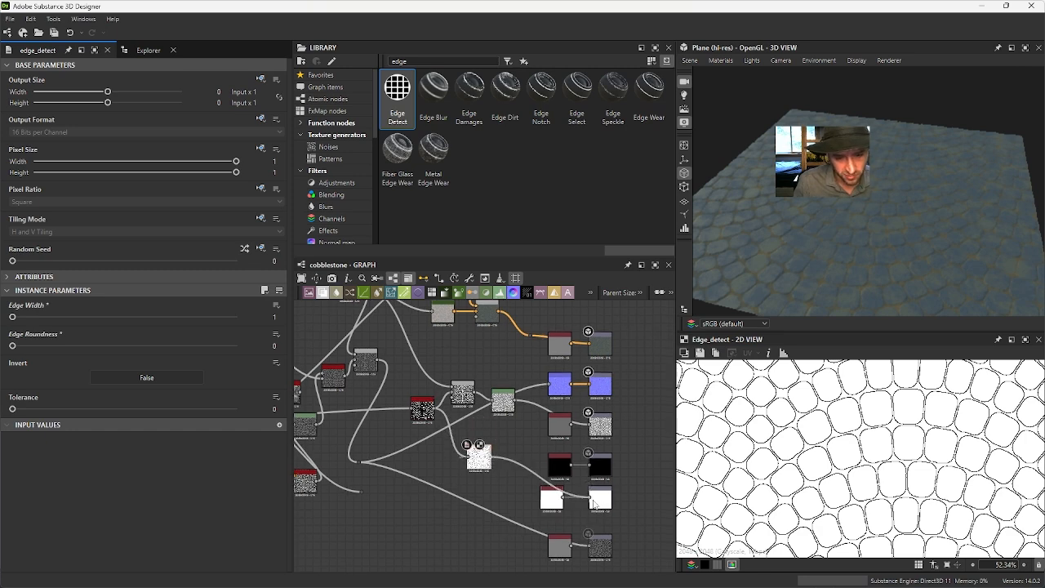
mouse_move(902, 211)
mouse_down()
mouse_move(804, 237)
mouse_move(875, 216)
mouse_move(849, 223)
mouse_move(805, 184)
mouse_move(867, 197)
mouse_move(846, 212)
mouse_move(950, 274)
mouse_move(910, 265)
mouse_move(895, 259)
mouse_move(1011, 255)
mouse_move(959, 249)
mouse_move(939, 266)
mouse_move(893, 245)
mouse_move(997, 250)
mouse_move(765, 208)
mouse_move(840, 214)
mouse_move(838, 197)
mouse_move(908, 239)
mouse_move(879, 227)
mouse_move(936, 206)
mouse_move(901, 206)
mouse_move(937, 205)
mouse_move(900, 207)
mouse_up()
scroll(827, 193, up, 4)
scroll(846, 212, up, 3)
scroll(895, 259, down, 4)
scroll(939, 266, down, 2)
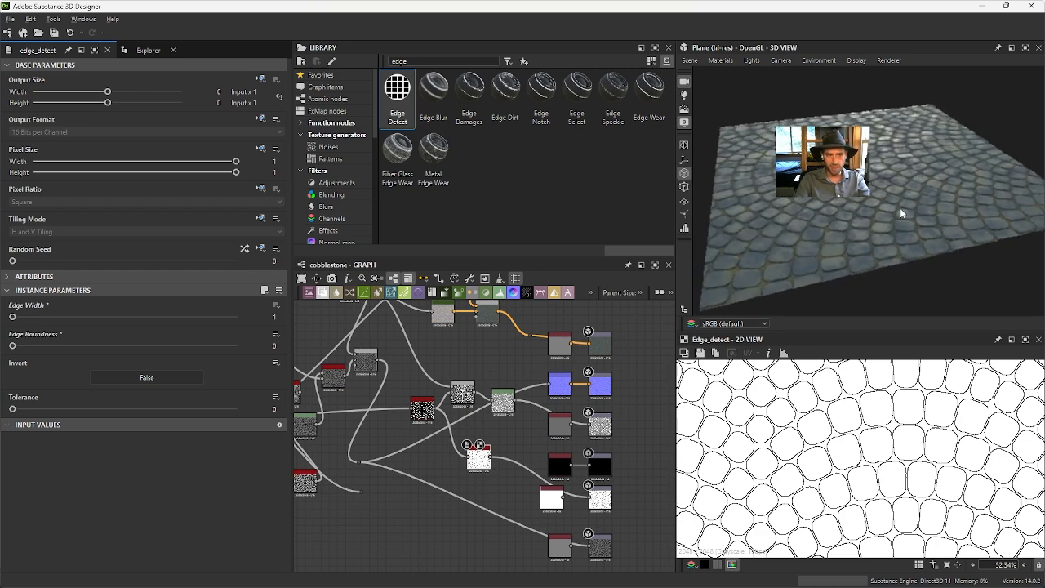
Step: Export all outputs of the cobblestone graph as JPEG to D:/class_2024/substance with the pattern $(graph)_$(identifier)
click(140, 51)
right_click(86, 94)
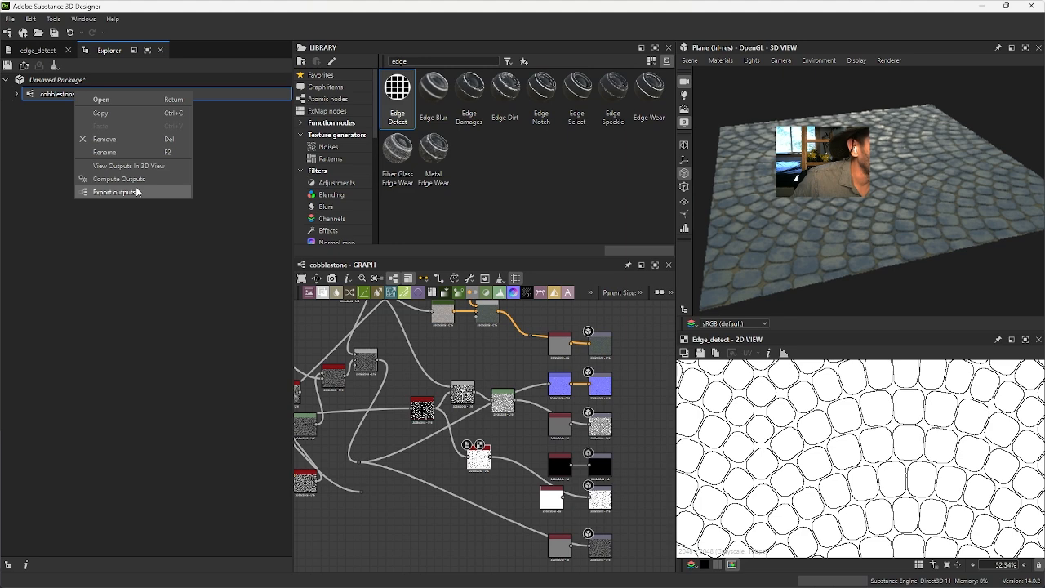
click(115, 192)
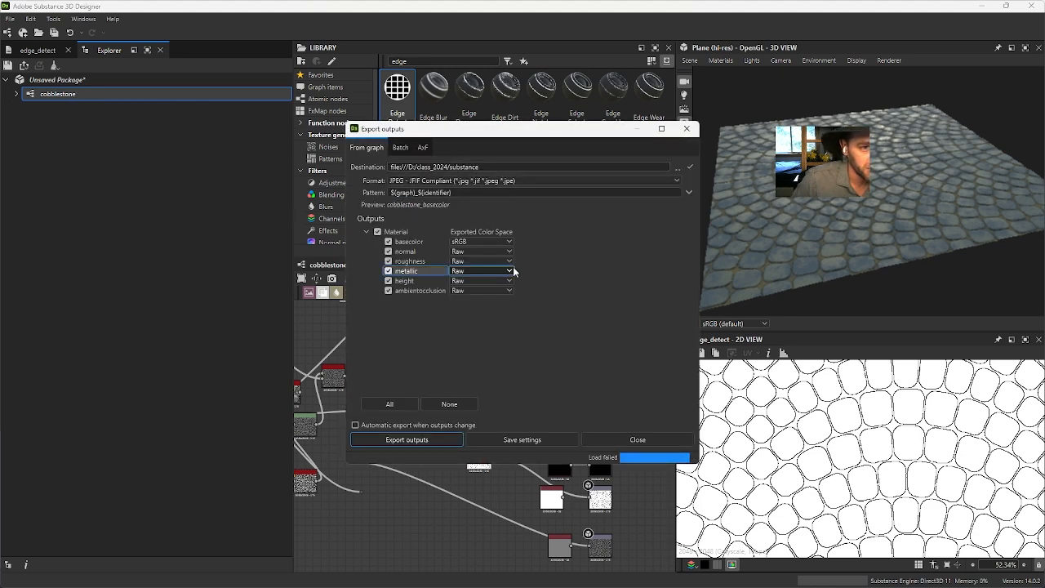
click(408, 242)
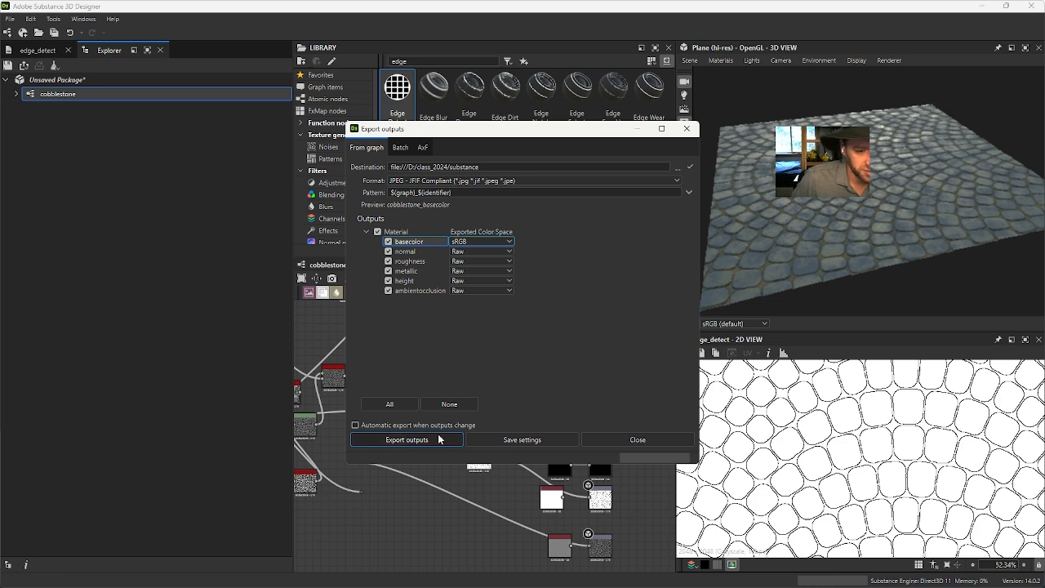
click(407, 441)
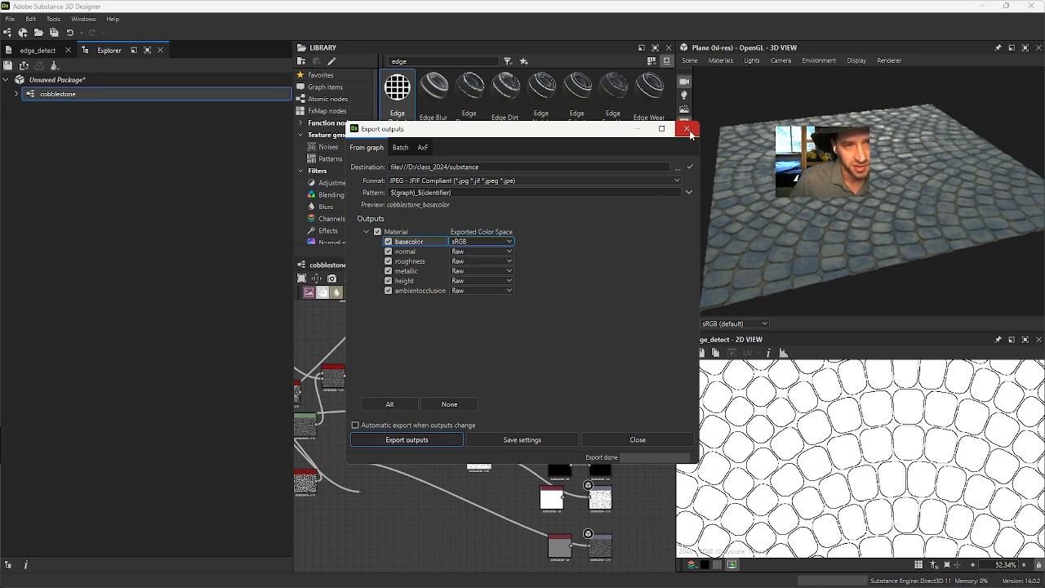
click(687, 129)
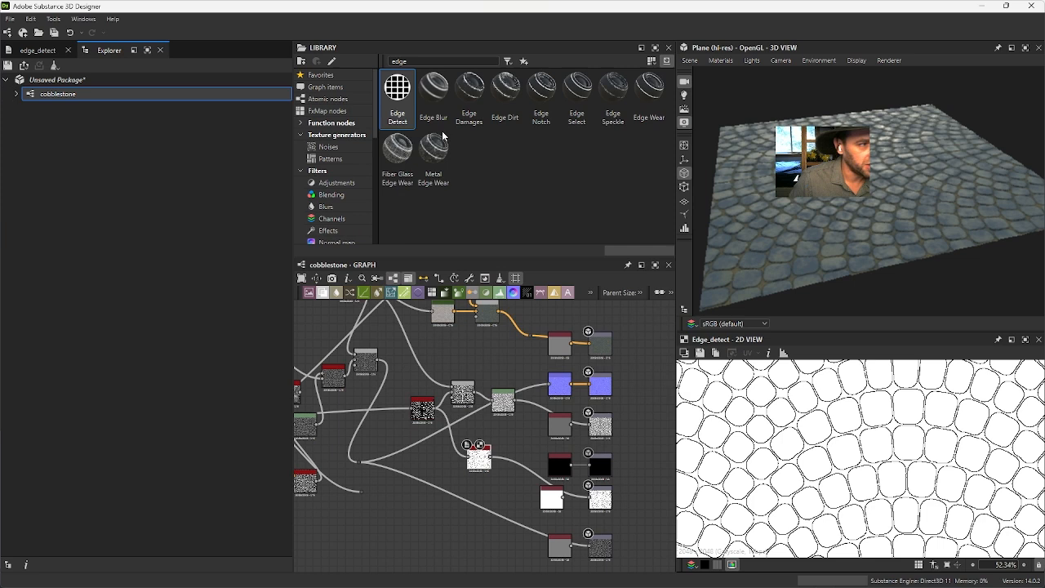
right_click(81, 95)
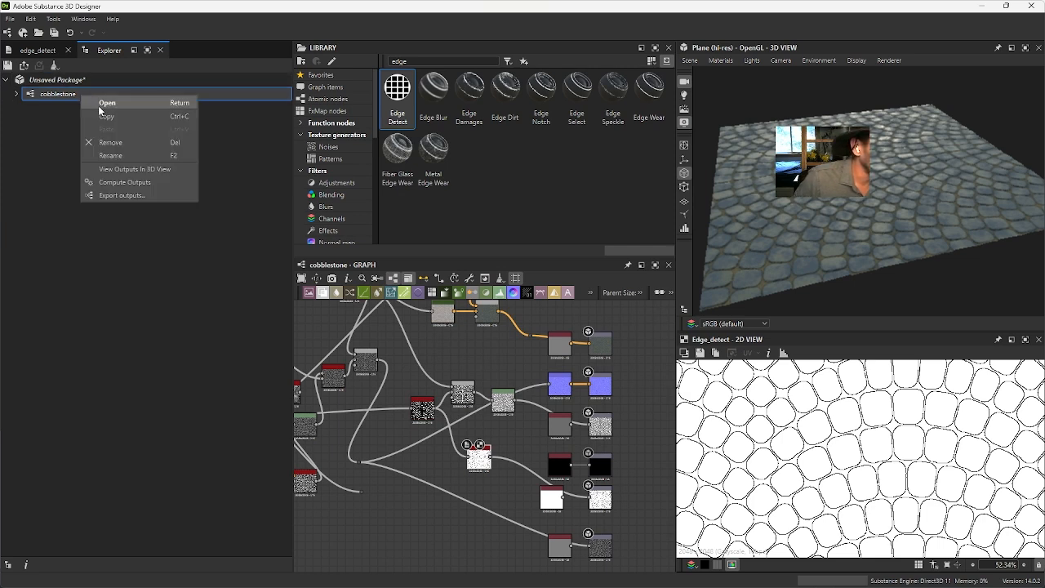
click(46, 96)
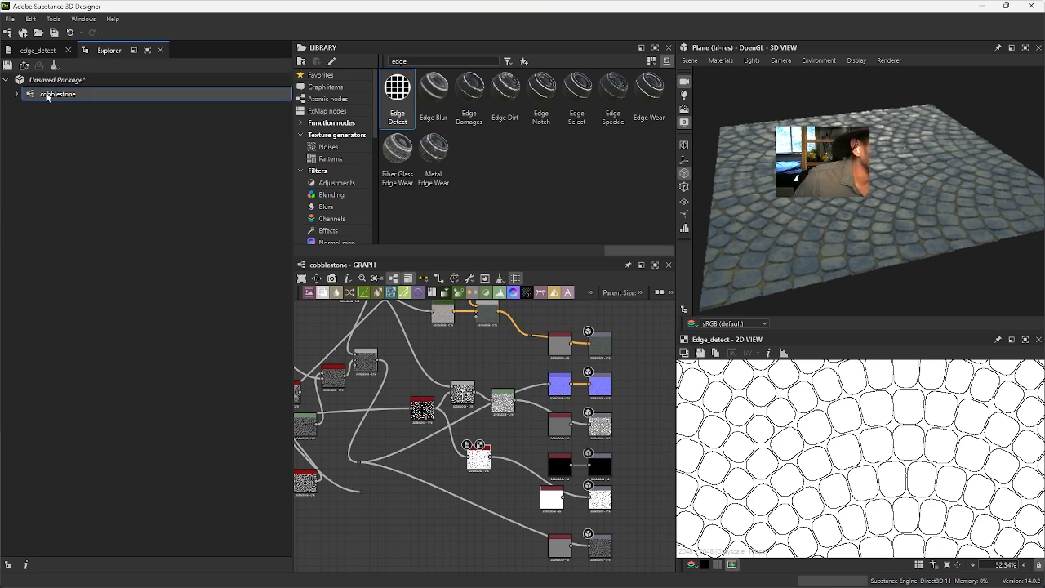
click(51, 18)
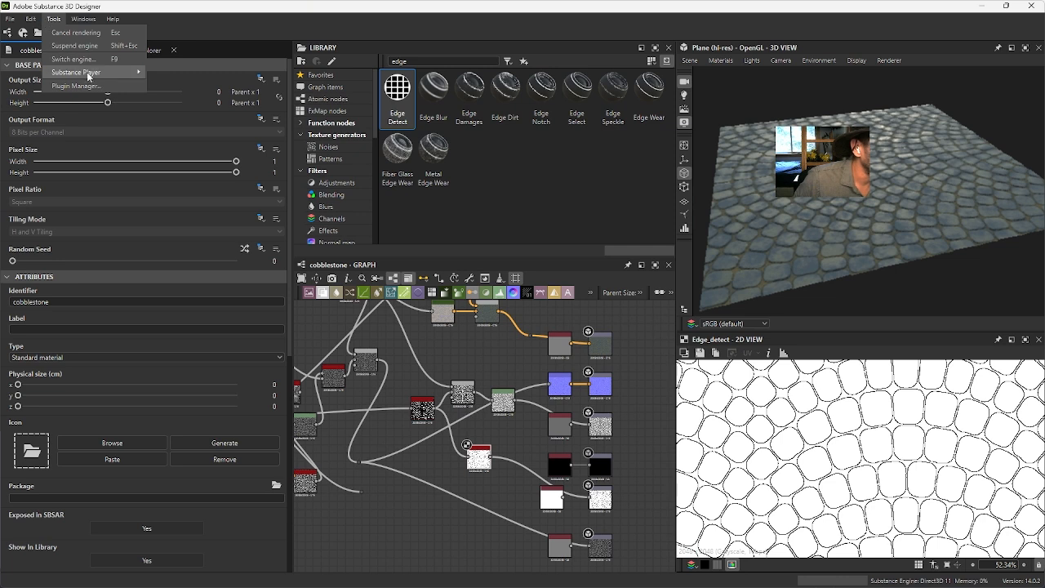
mouse_move(42, 24)
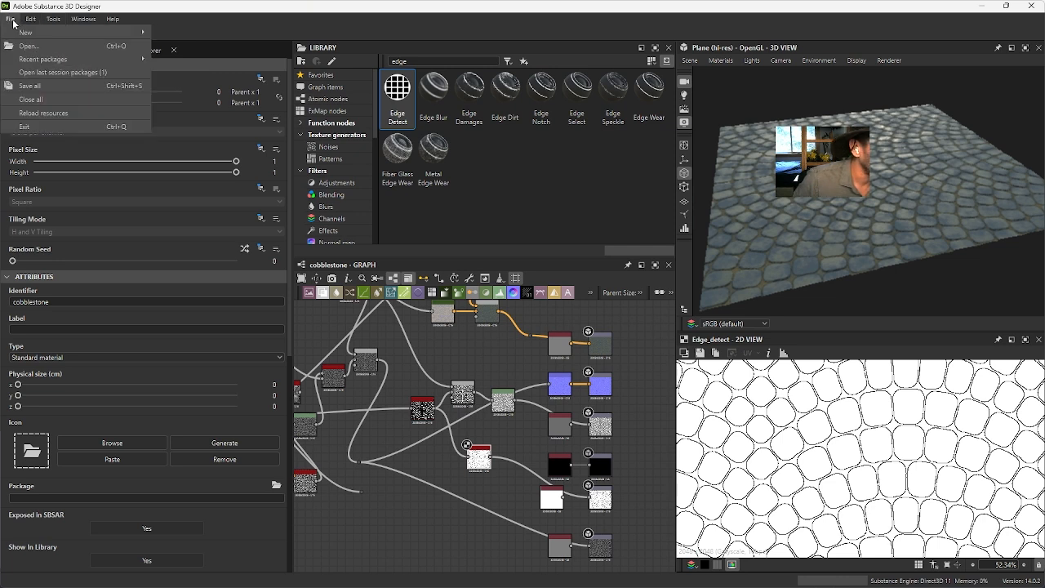
click(73, 21)
click(73, 21)
click(73, 21)
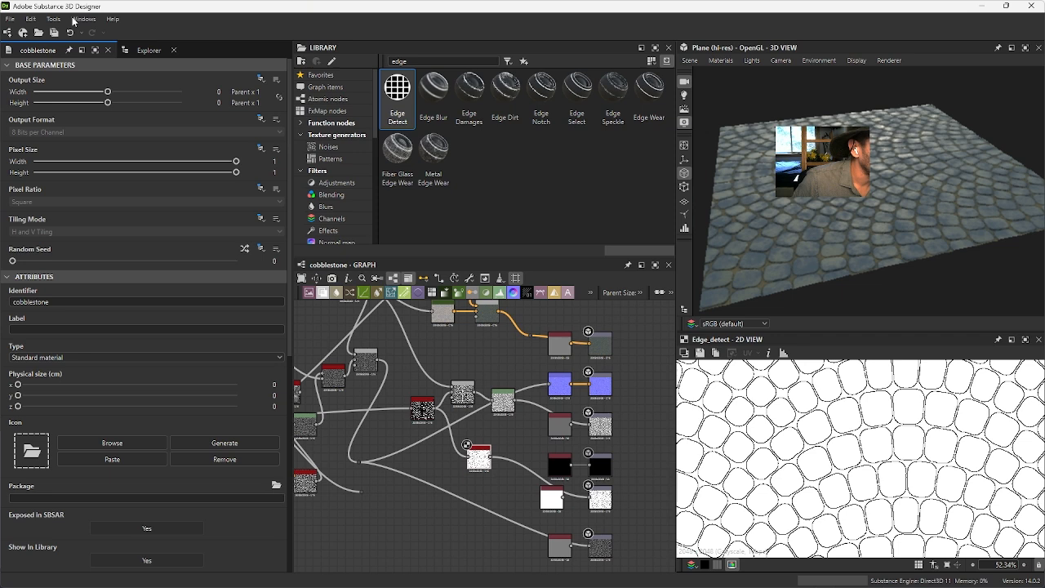
Step: Send the unsaved package containing the cobblestone graph to Substance 3D Painter
click(149, 50)
right_click(79, 95)
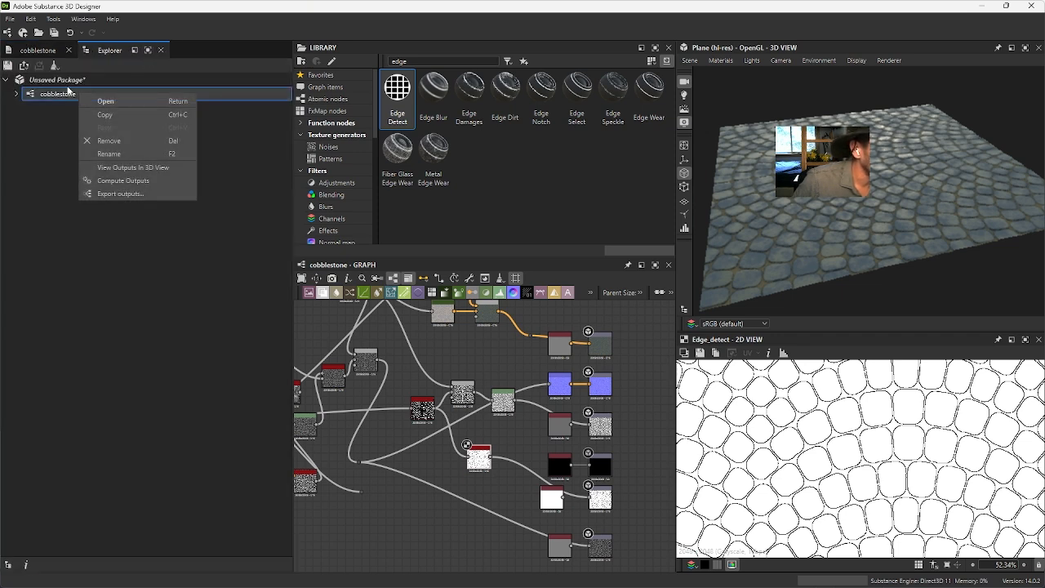
click(59, 82)
right_click(59, 83)
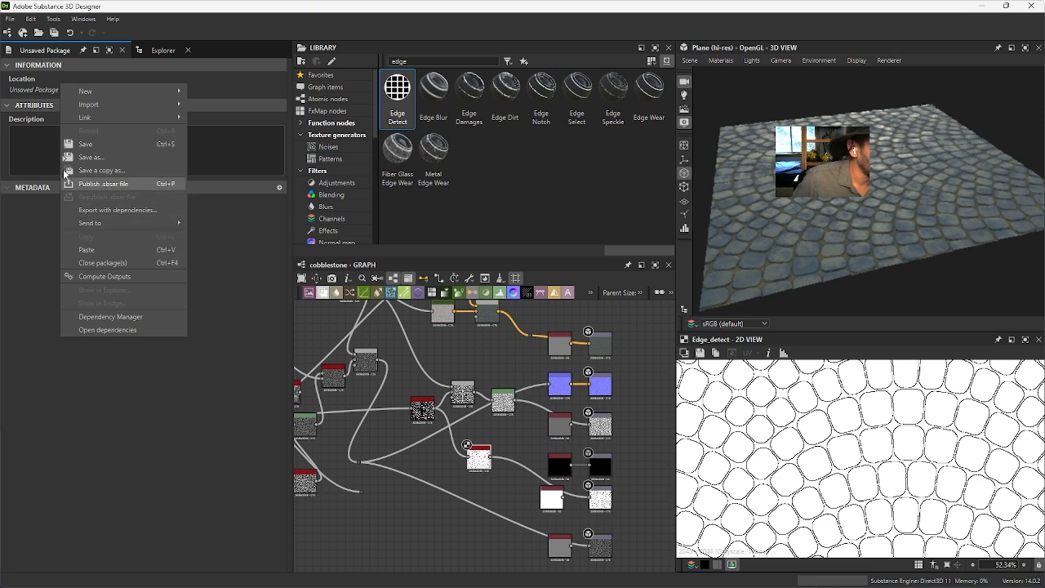
click(163, 50)
click(55, 79)
right_click(54, 80)
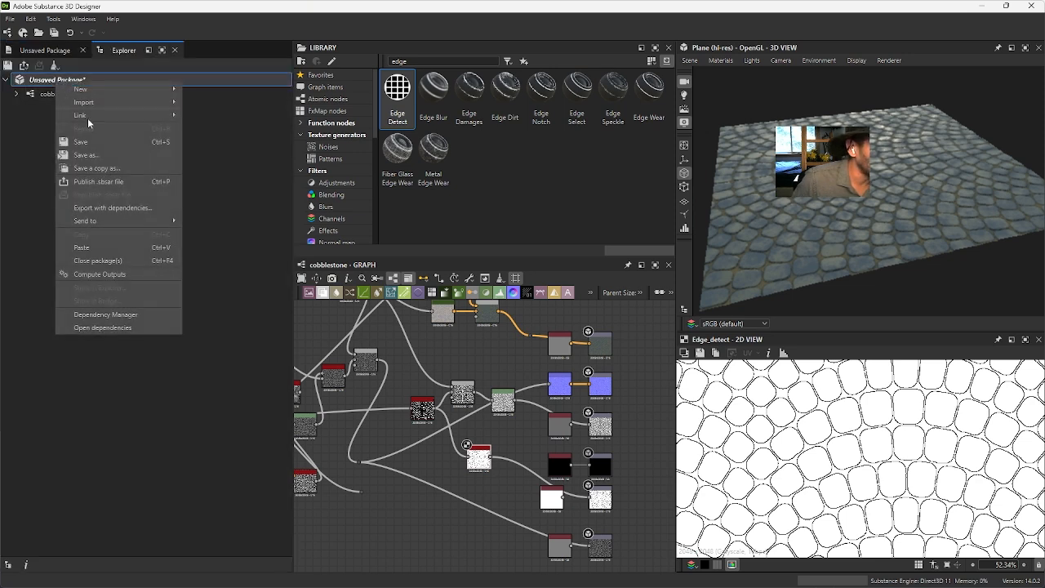
mouse_move(152, 220)
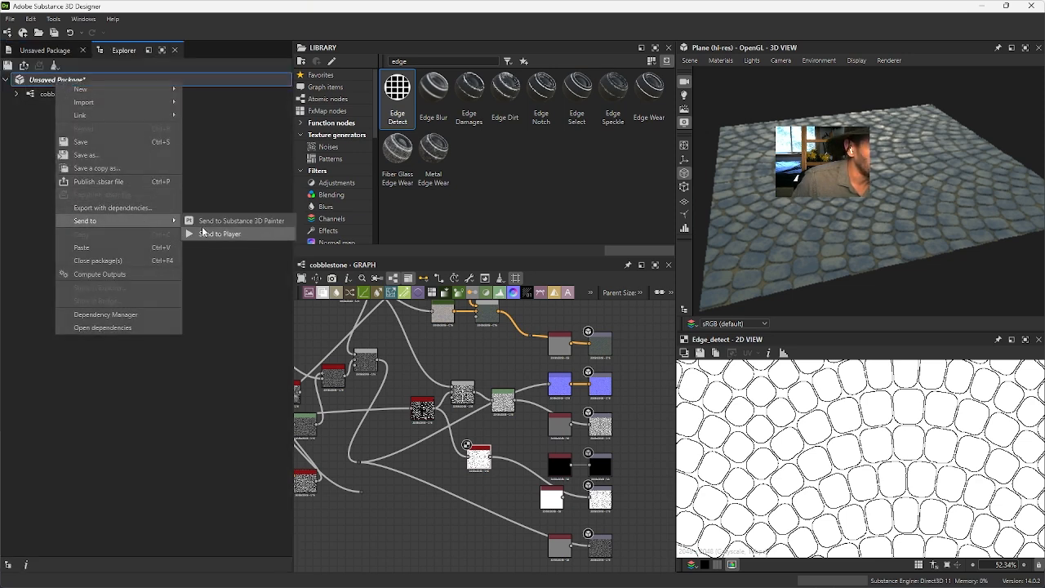
click(251, 222)
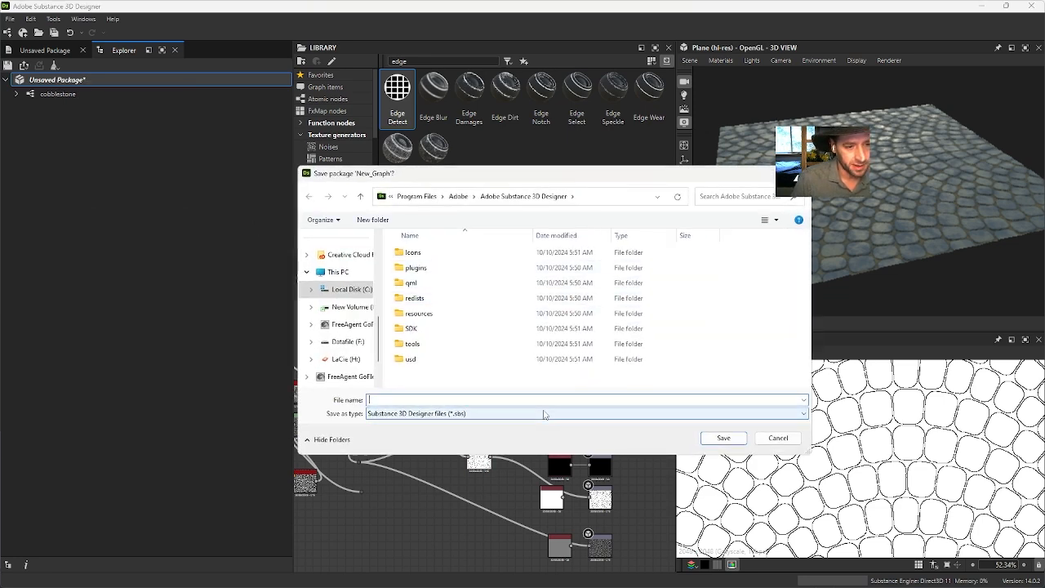
Step: Try to save the package as cobblestone in the Adobe Substance 3D Designer program folder, declining the alternative Admin folder
text(co)
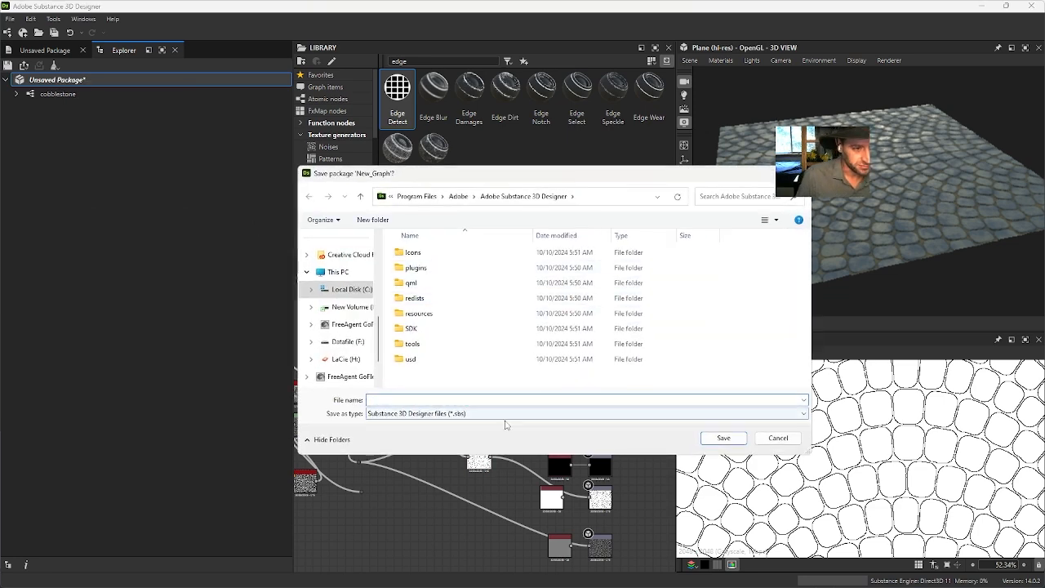
text(bbleston)
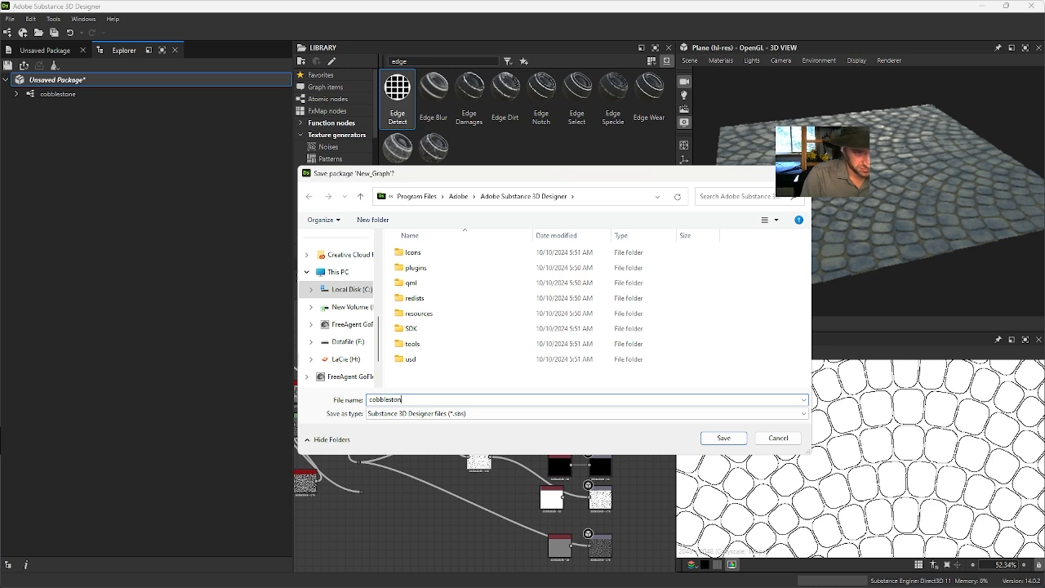
text(e)
key(Return)
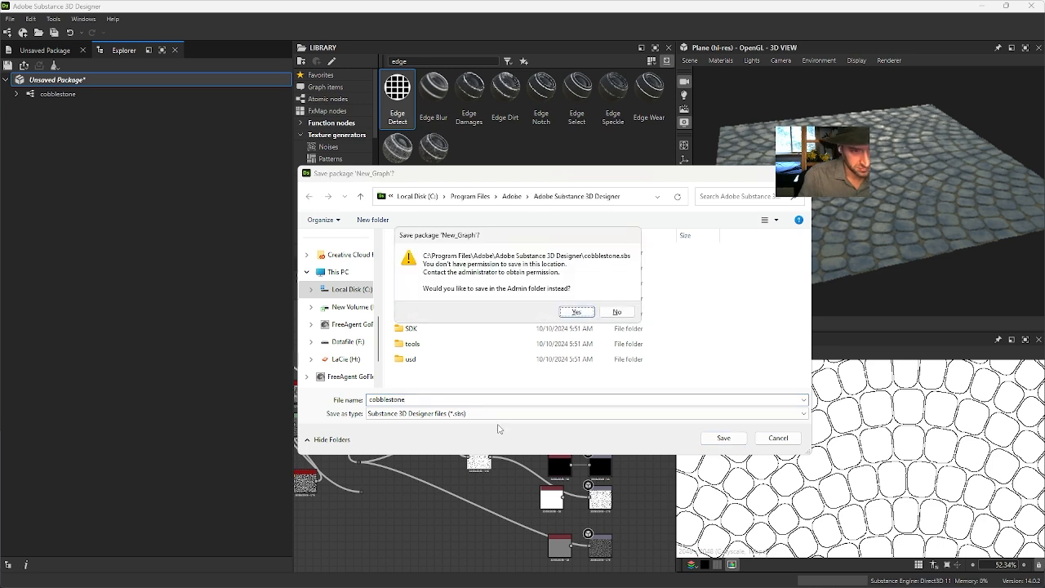
click(616, 311)
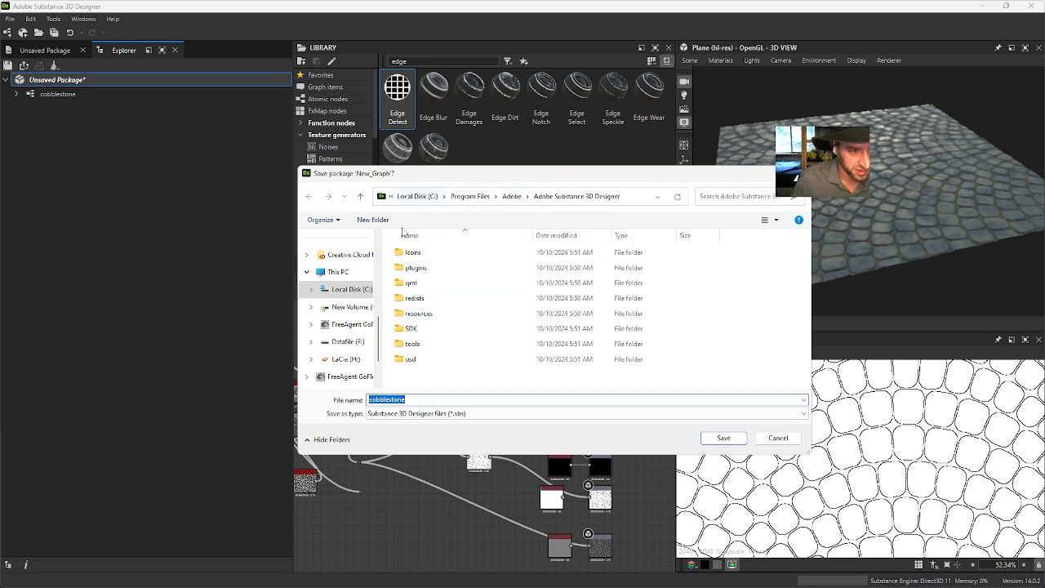
Step: Save the cobblestone package as a Substance 3D Designer file in D:/class_2024/substance
click(417, 197)
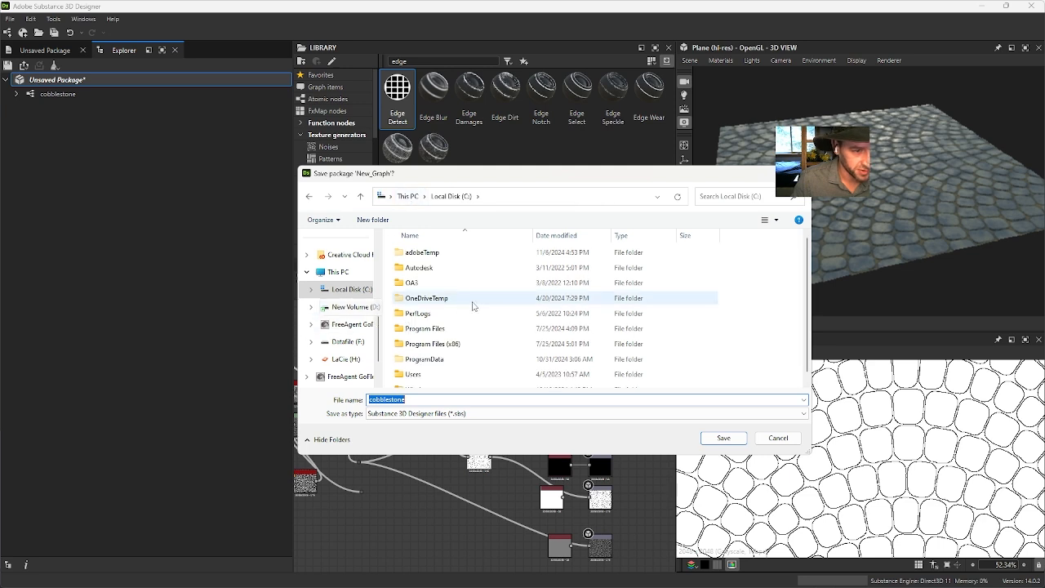
click(343, 307)
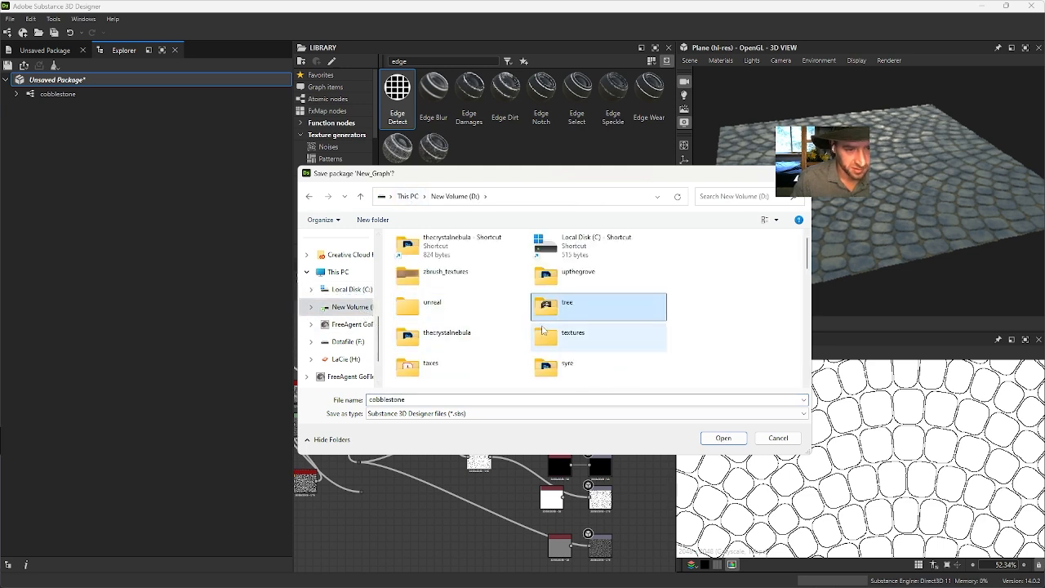
scroll(543, 327, down, 10)
click(556, 301)
double_click(556, 300)
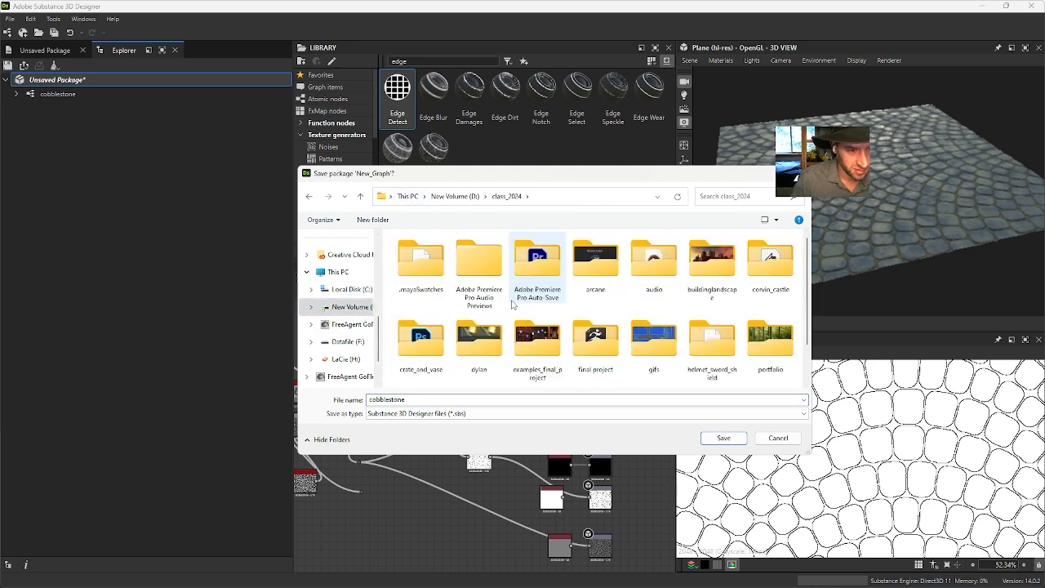
scroll(515, 304, down, 3)
click(417, 360)
double_click(537, 355)
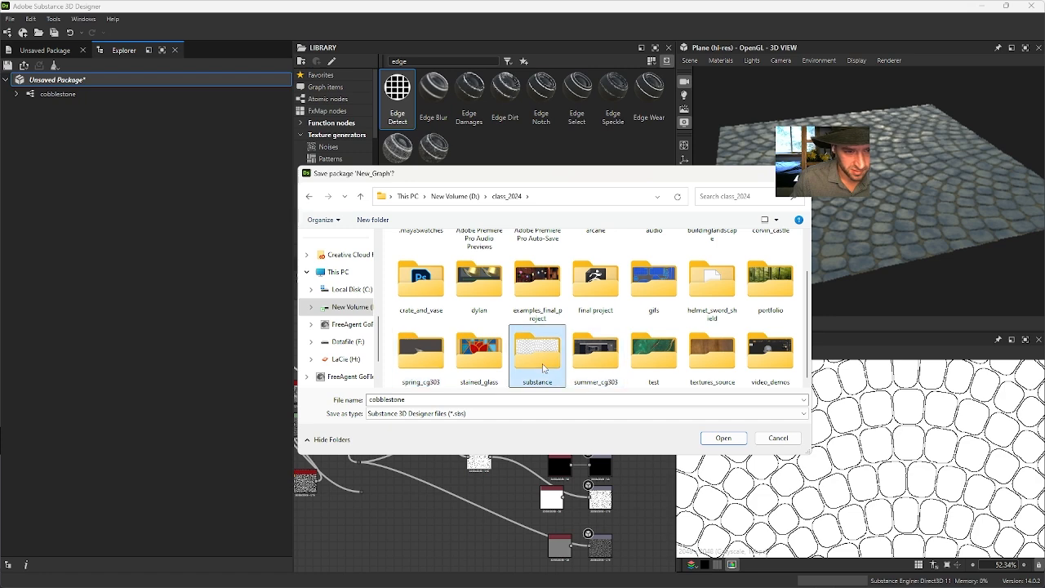
click(735, 439)
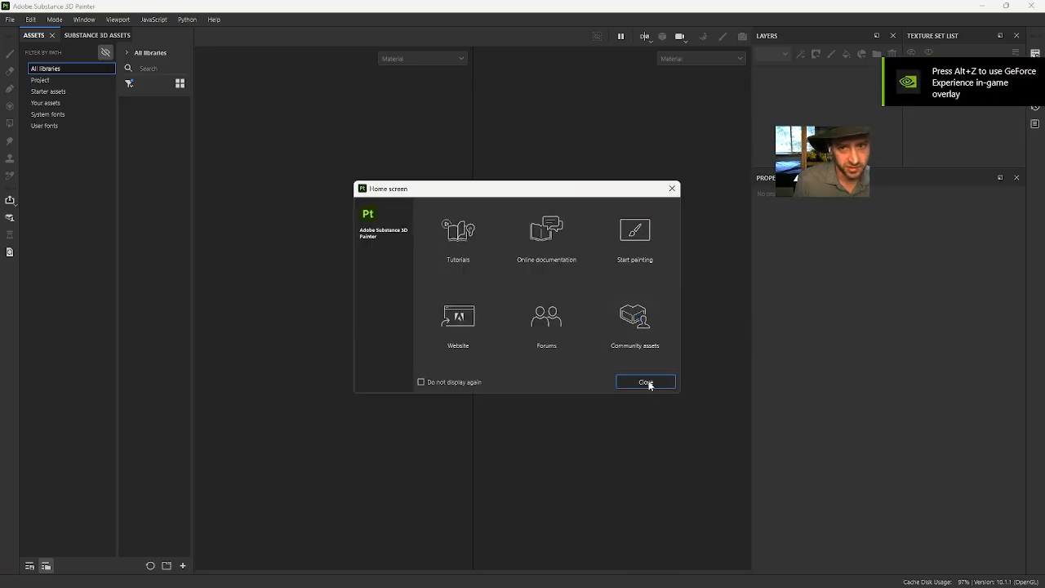
Step: Dismiss the home screen in Substance 3D Painter and find the cobblestone material among the basematerial assets
click(645, 382)
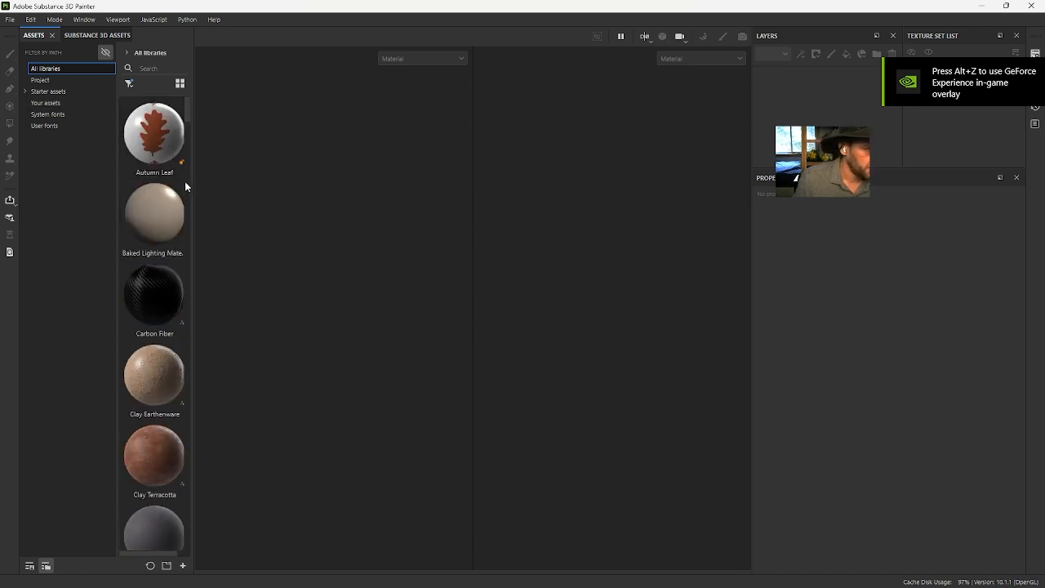
click(153, 72)
text(c)
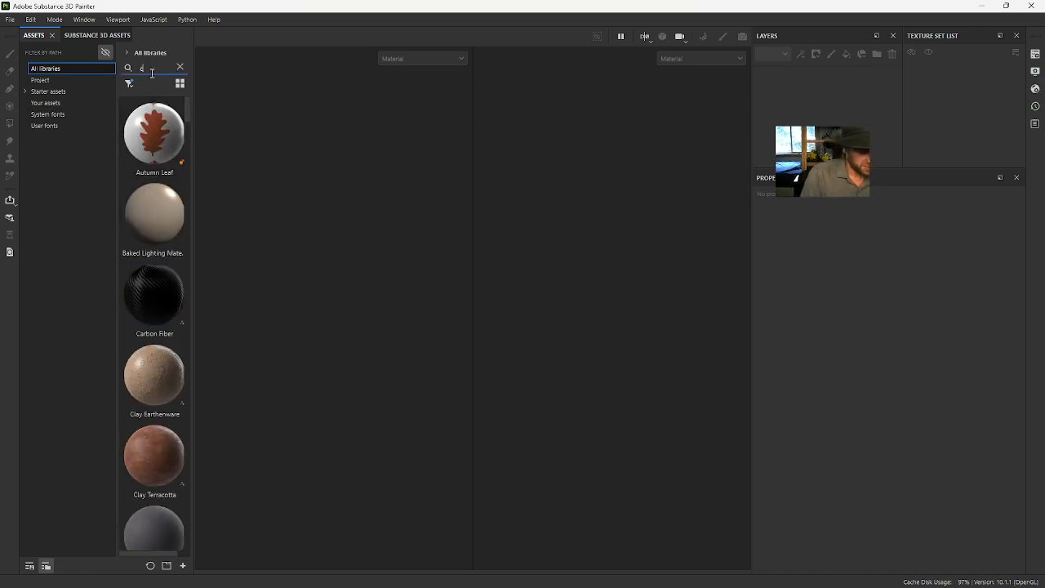
text(obb)
key(BackSpace)
key(BackSpace)
text(basematerial)
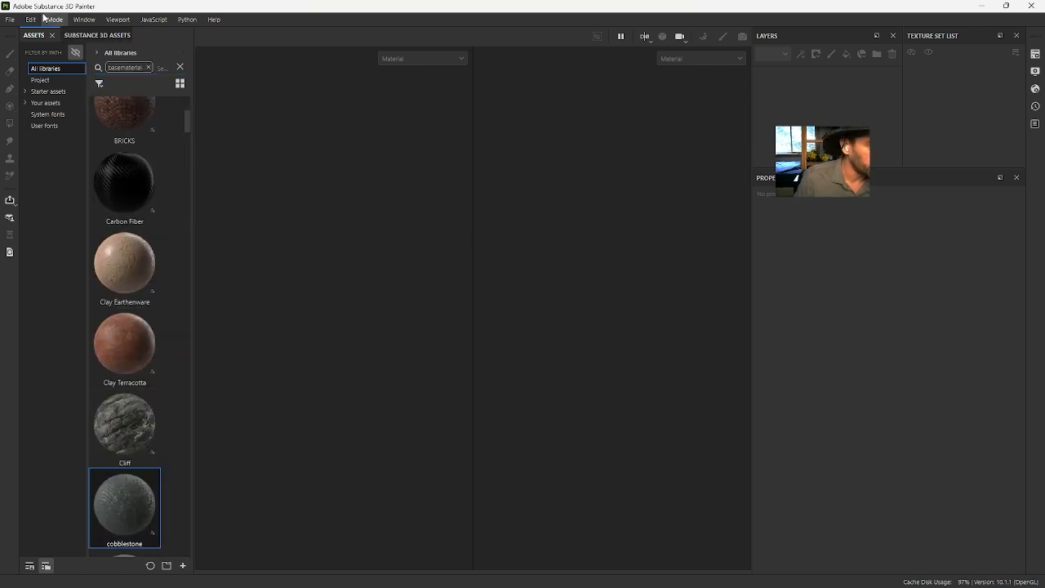
Step: Create a new project from the desktop mesh plane.obj with the ASM - PBR Metallic Roughness template at 1024 resolution
click(10, 19)
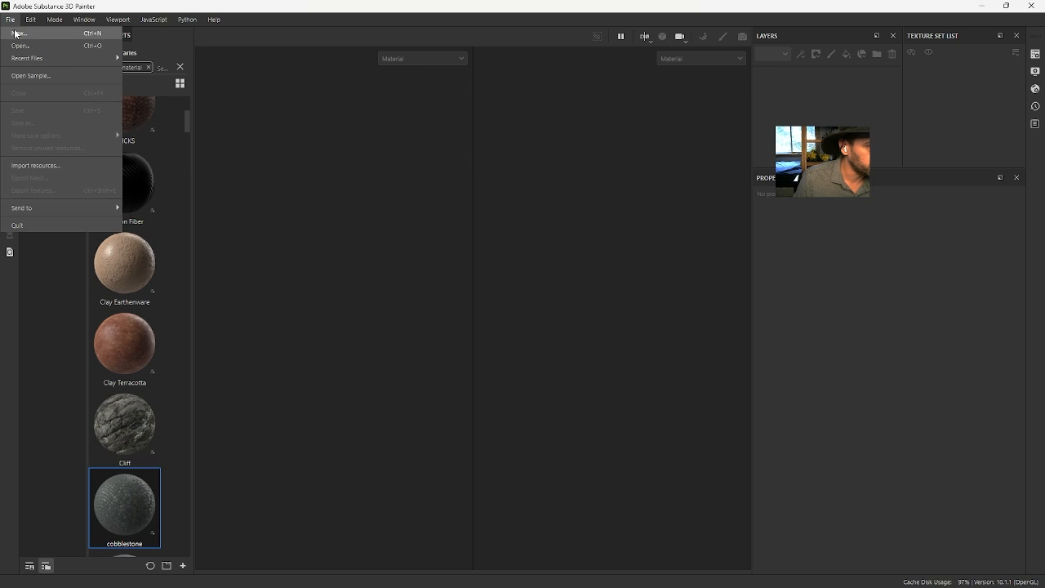
click(16, 34)
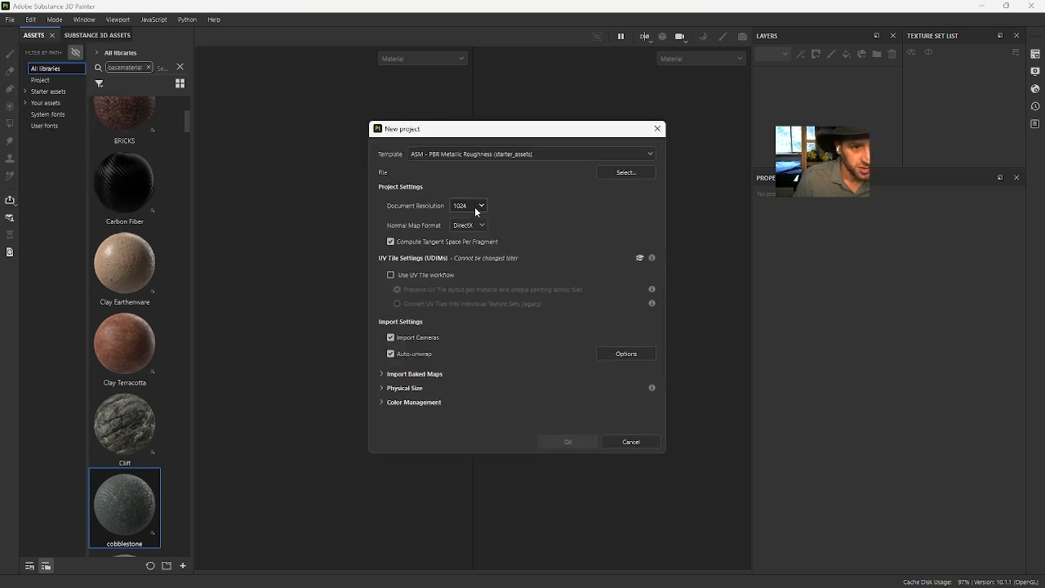
click(625, 172)
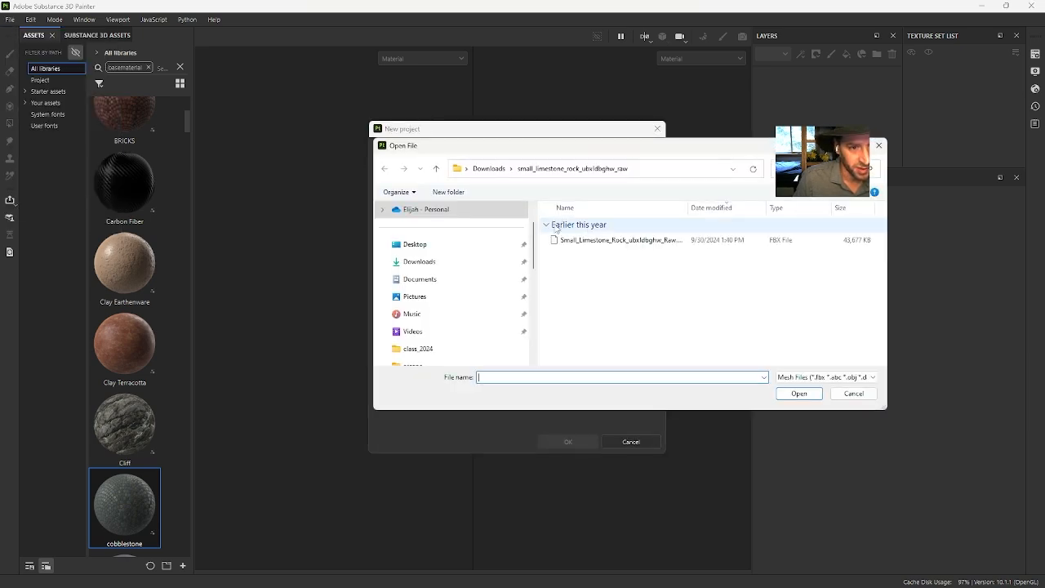
click(421, 245)
click(840, 301)
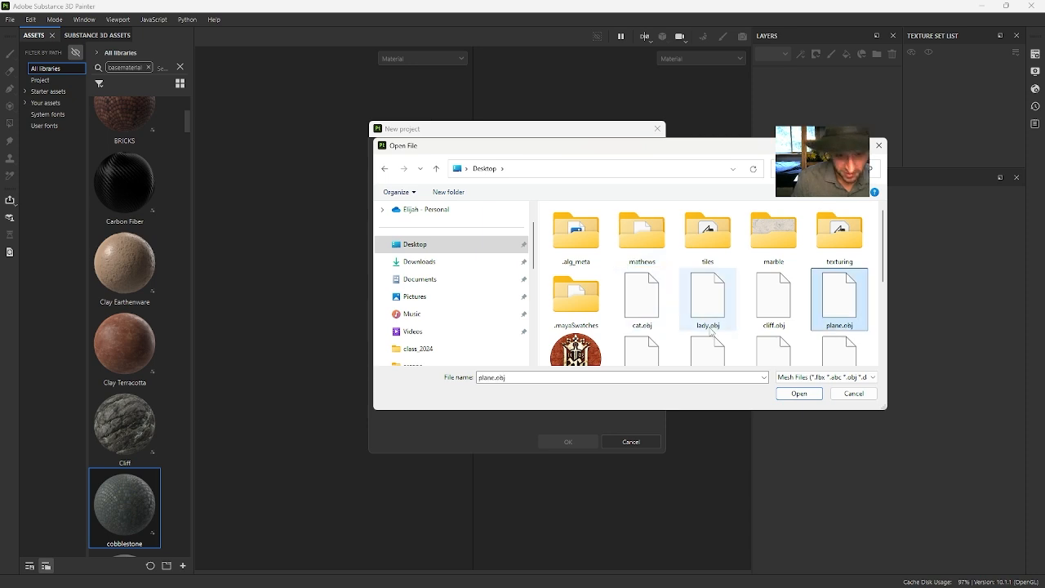
double_click(850, 307)
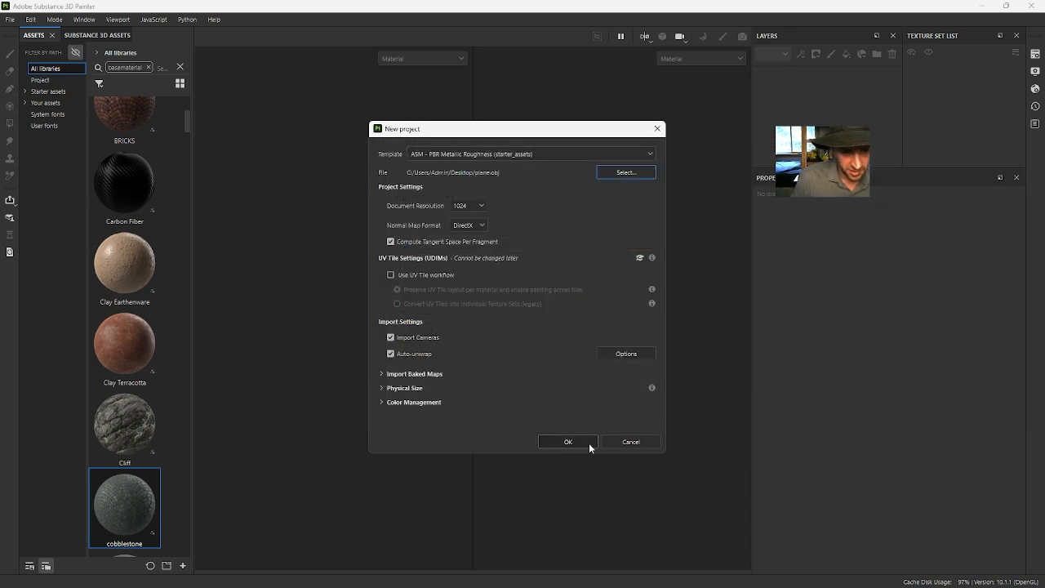
click(589, 442)
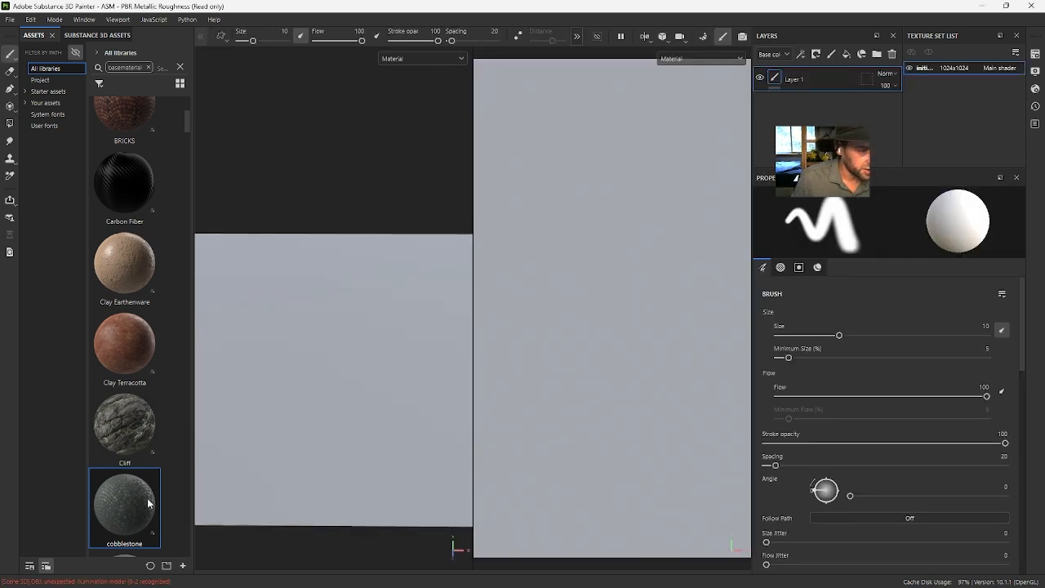
Step: Apply the cobblestone material to the plane as a fill layer above Layer 1, and inspect its stones from several angles
drag(362, 417, 323, 410)
alt+right_drag(323, 410, 389, 535)
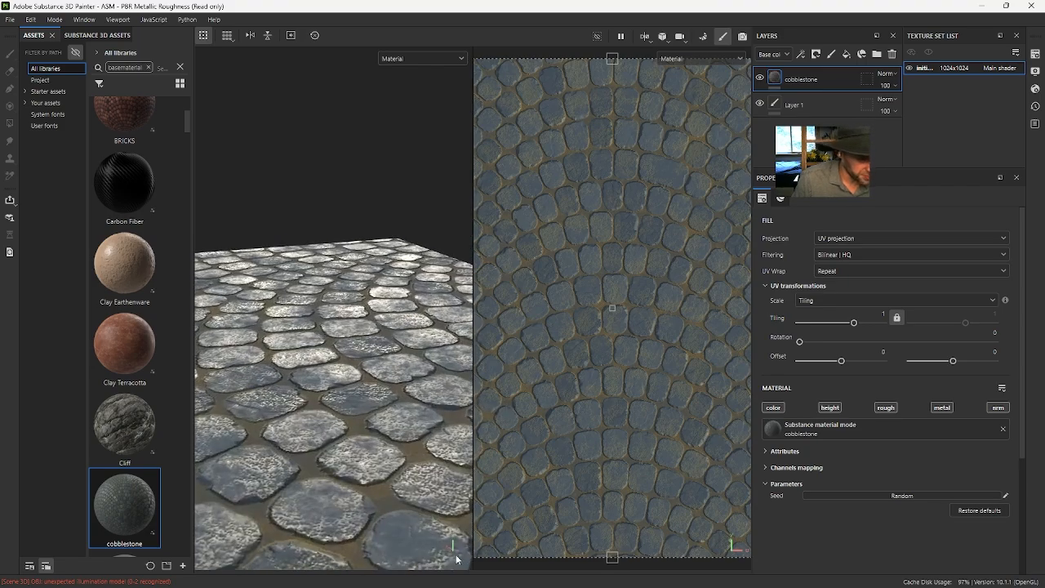
alt+drag(390, 535, 393, 583)
alt+middle_drag(392, 539, 472, 281)
alt+right_drag(341, 410, 385, 117)
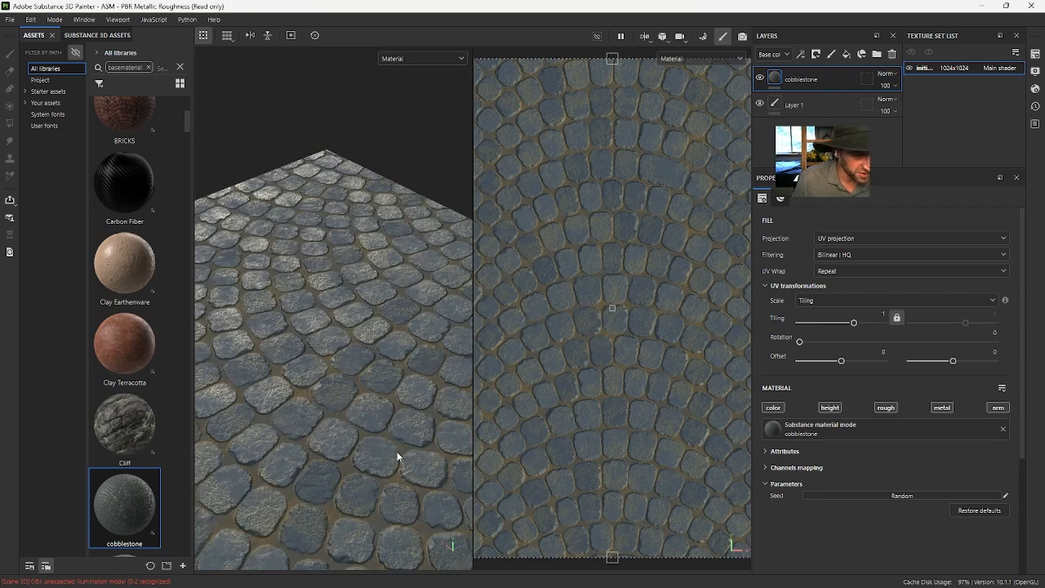
alt+right_drag(397, 454, 428, 295)
alt+drag(428, 295, 354, 313)
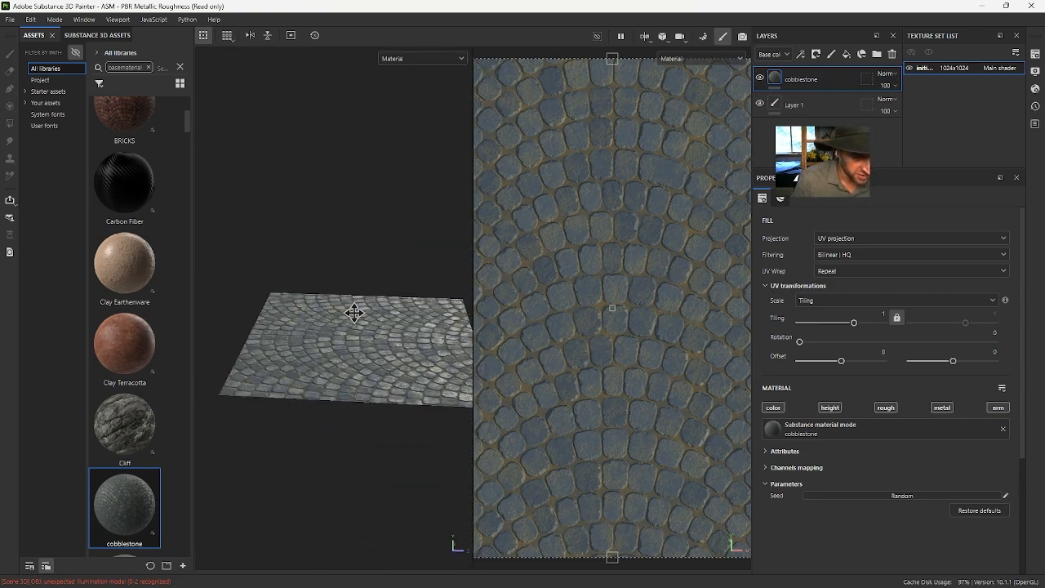
alt+right_drag(355, 313, 778, 584)
mouse_move(406, 210)
alt+mouse_down()
mouse_move(329, 302)
mouse_move(264, 210)
mouse_move(339, 281)
alt+mouse_up()
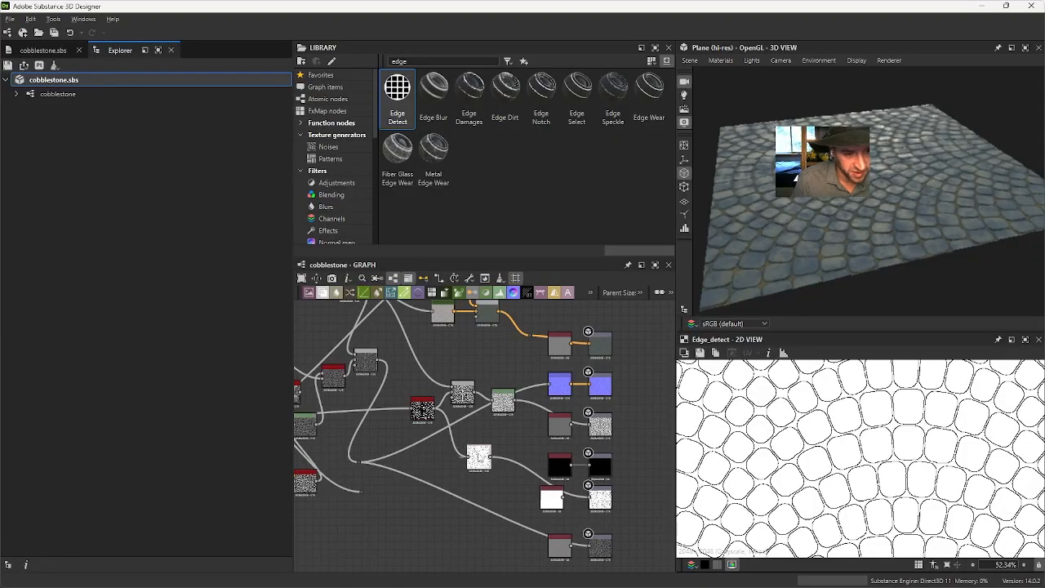
Step: Switch back to Substance 3D Designer and inspect the output of the Blend node after Invert Grayscale in 2D
middle_drag(458, 441, 484, 469)
scroll(484, 469, up, 3)
click(416, 406)
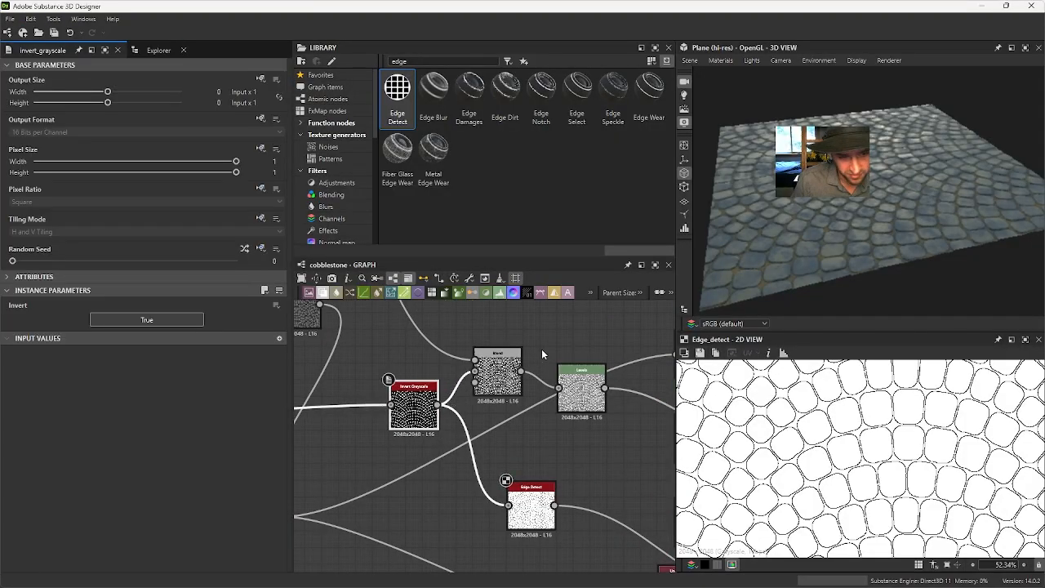
double_click(496, 380)
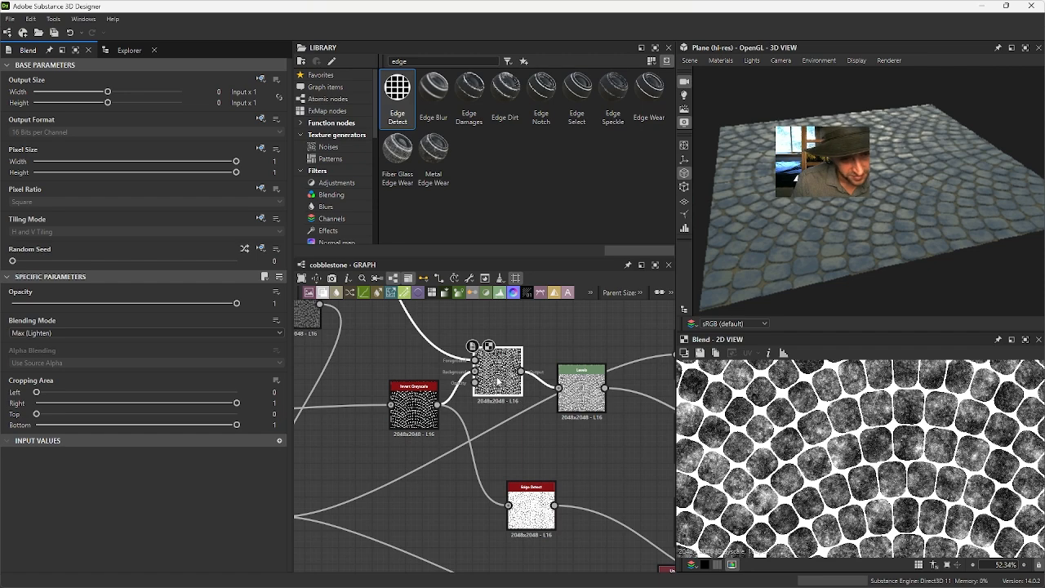
scroll(821, 511, up, 5)
scroll(821, 481, down, 8)
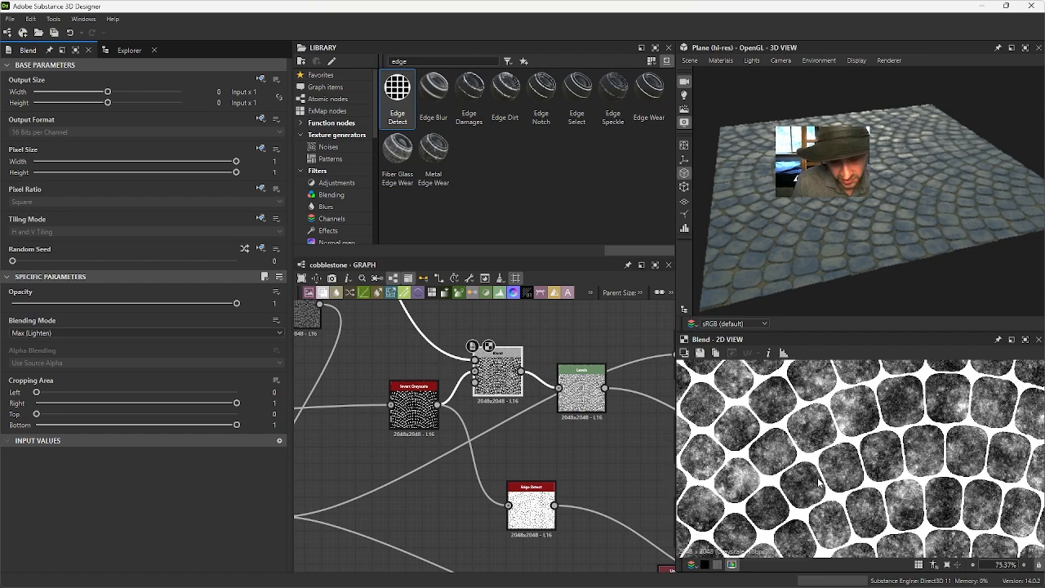
Step: Trace the cobblestone graph back to the first Edge Detect node and review its settings and the Invert Grayscale node's
middle_drag(572, 457, 633, 400)
middle_drag(464, 403, 229, 441)
middle_drag(411, 416, 739, 337)
click(400, 368)
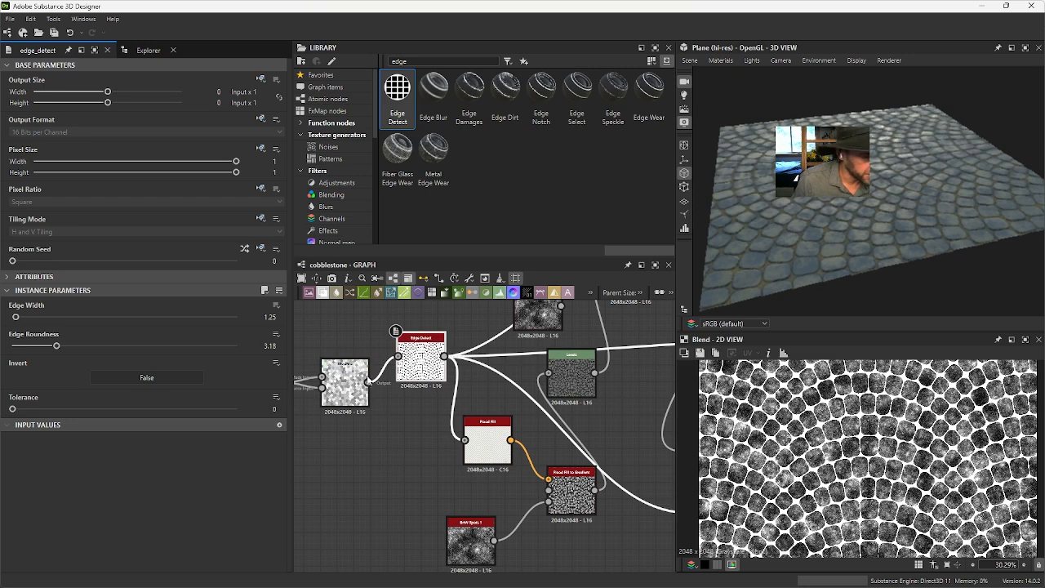
middle_drag(612, 378, 381, 471)
click(569, 398)
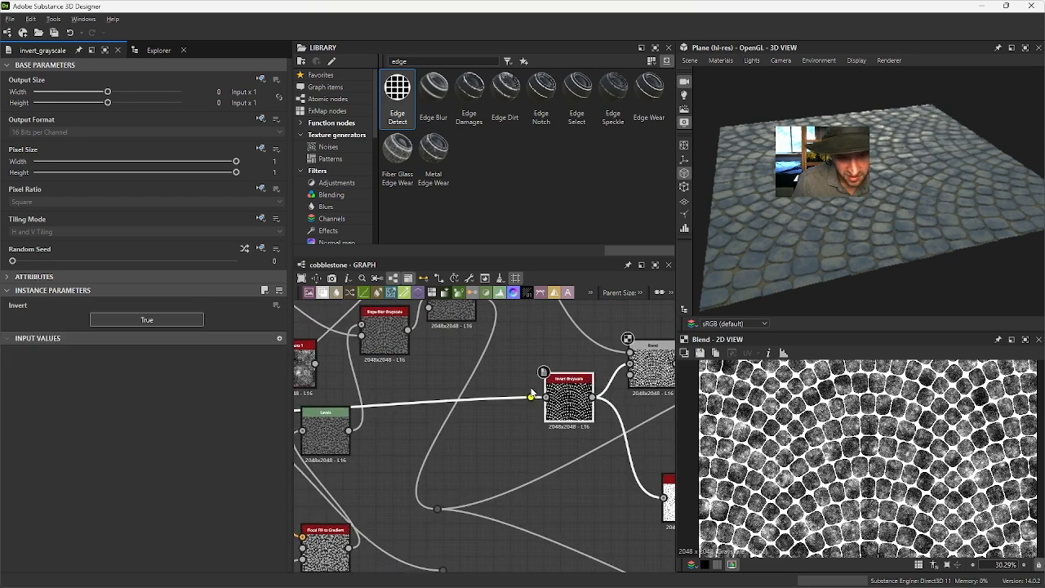
middle_drag(522, 382, 452, 480)
Step: Check the stones in Substance 3D Painter, and return to Substance 3D Designer to examine the dot node's height output up close
key(alt+Tab)
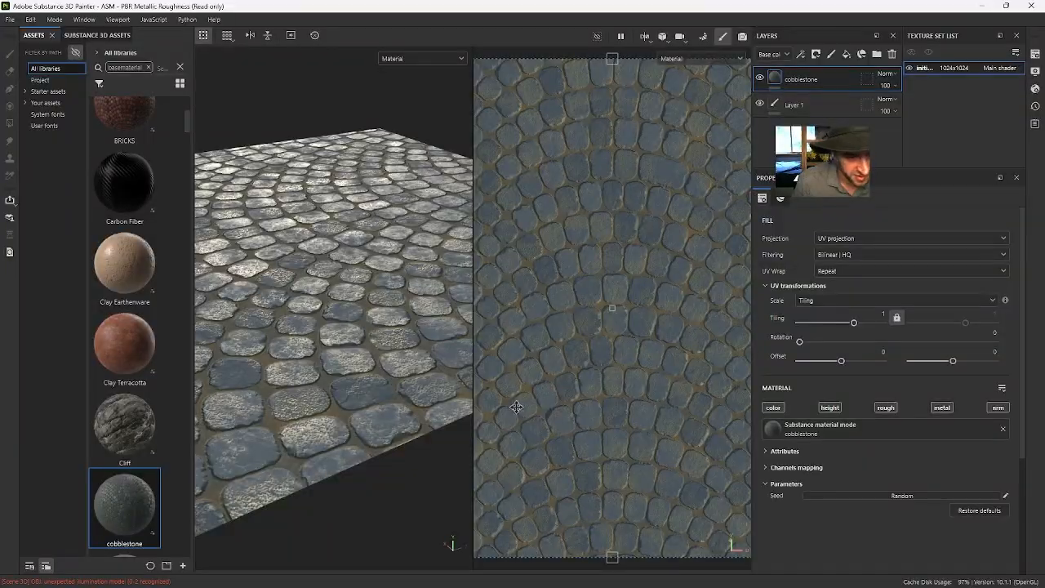
key(alt+Tab)
middle_drag(546, 370, 779, 379)
middle_drag(467, 470, 464, 347)
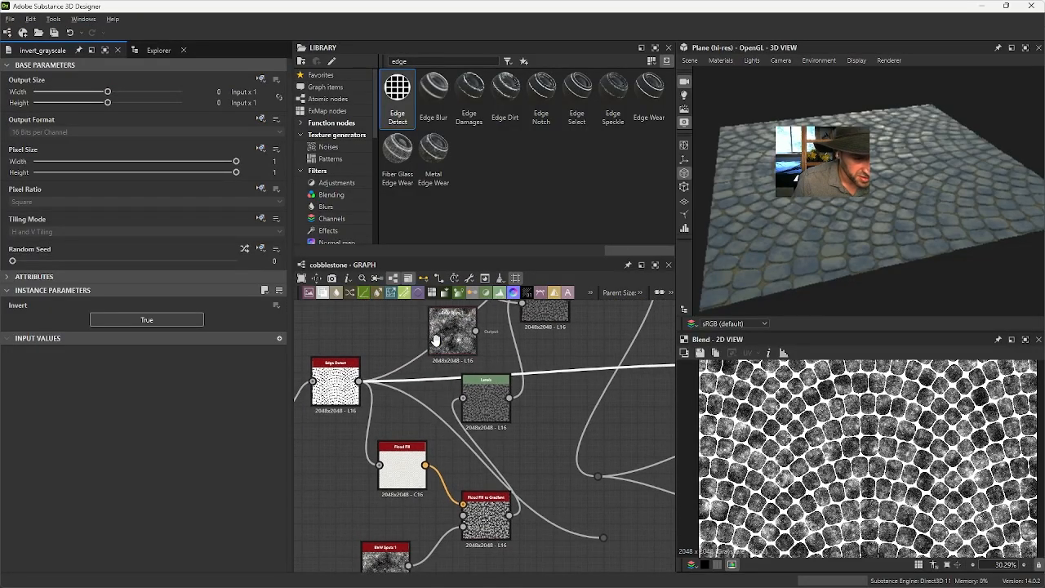
middle_drag(559, 497, 515, 443)
middle_drag(471, 411, 667, 412)
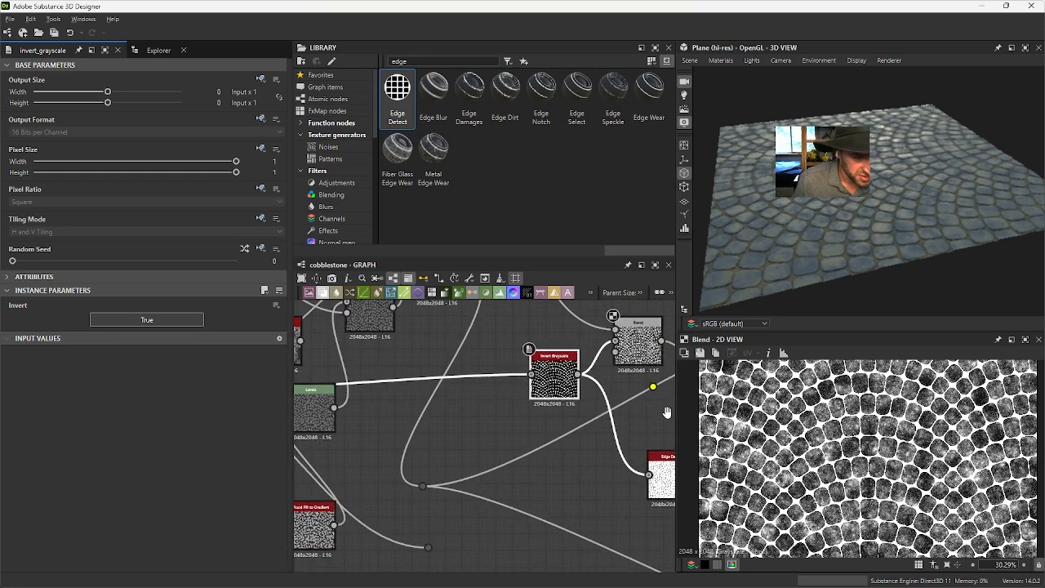
double_click(429, 488)
scroll(754, 496, up, 10)
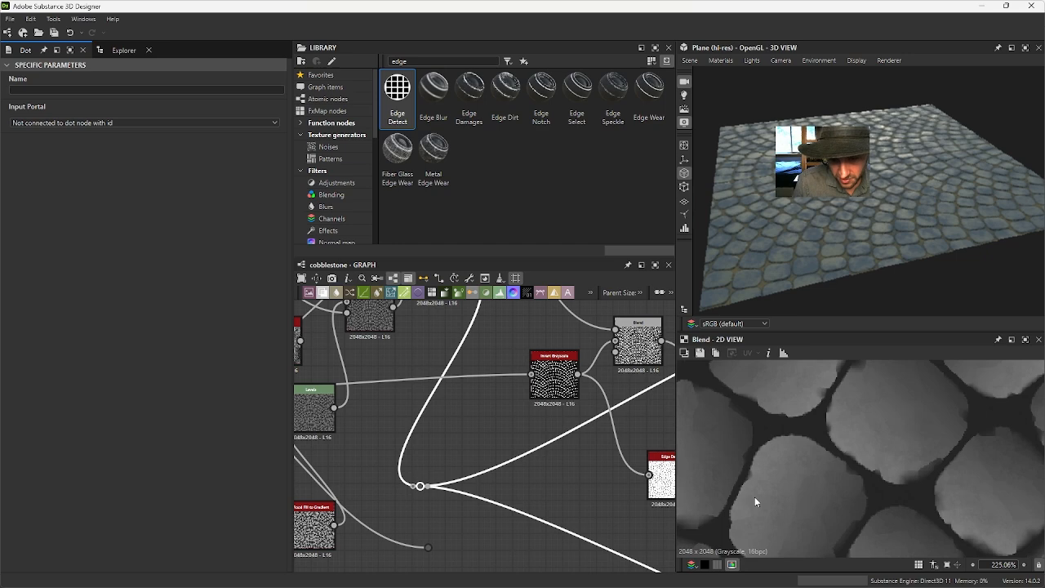
scroll(755, 497, down, 5)
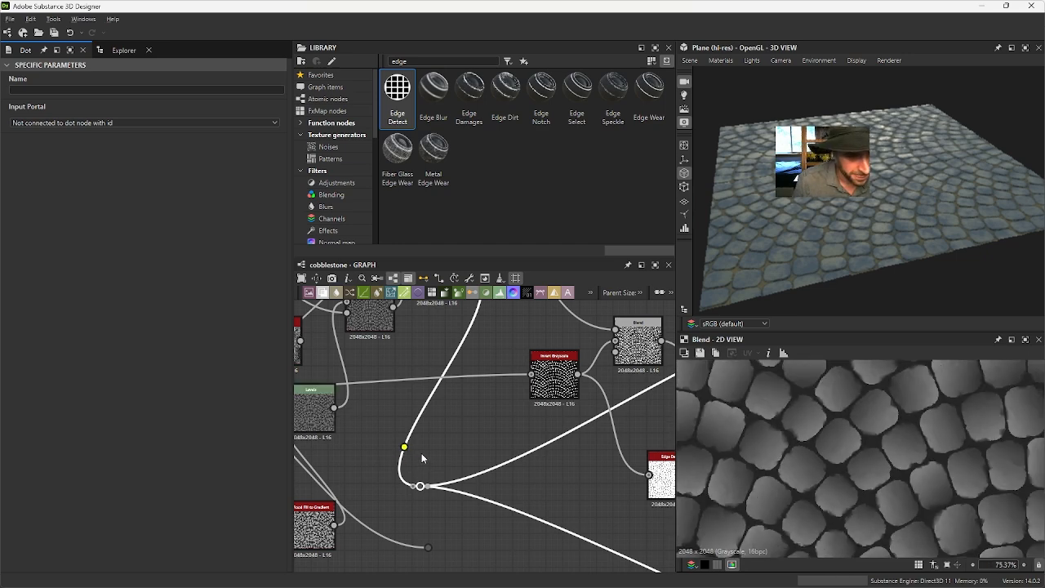
Step: Set Samples to 32 on the Slope Blur Grayscale node that feeds the height Blend node
middle_drag(421, 455, 611, 586)
middle_drag(517, 424, 440, 419)
middle_drag(503, 512, 501, 477)
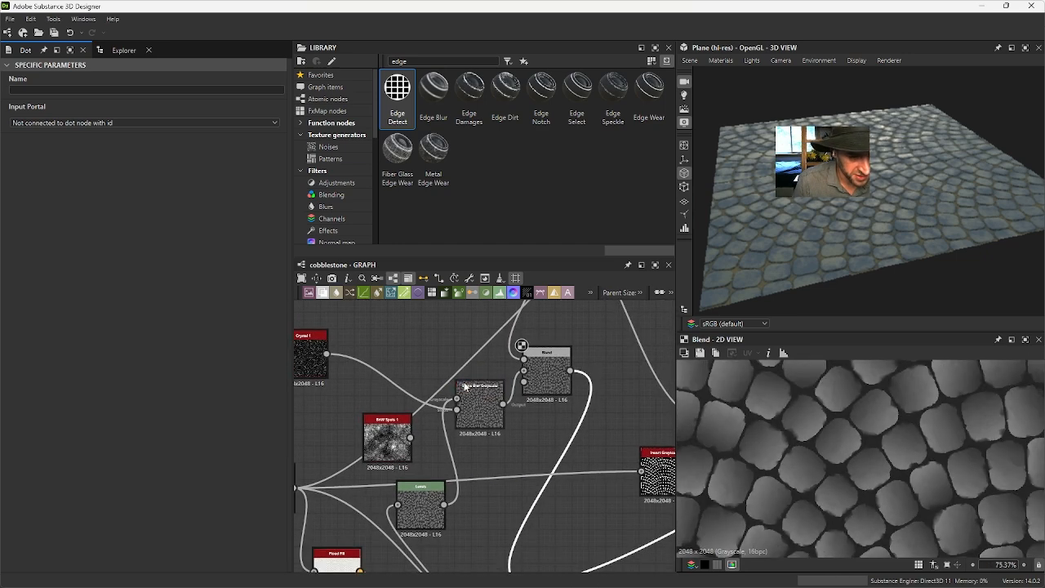
click(466, 387)
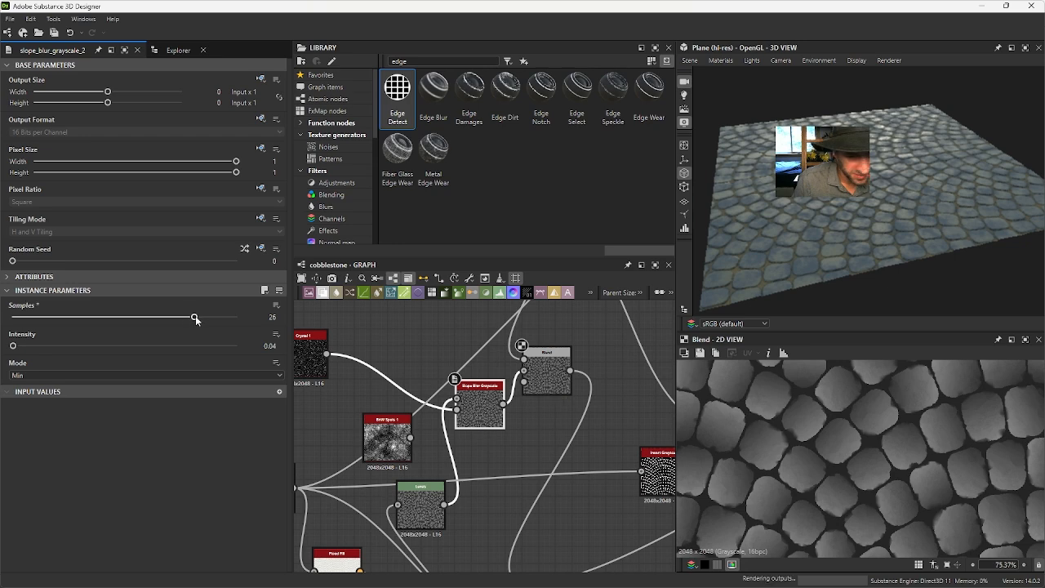
drag(195, 318, 299, 326)
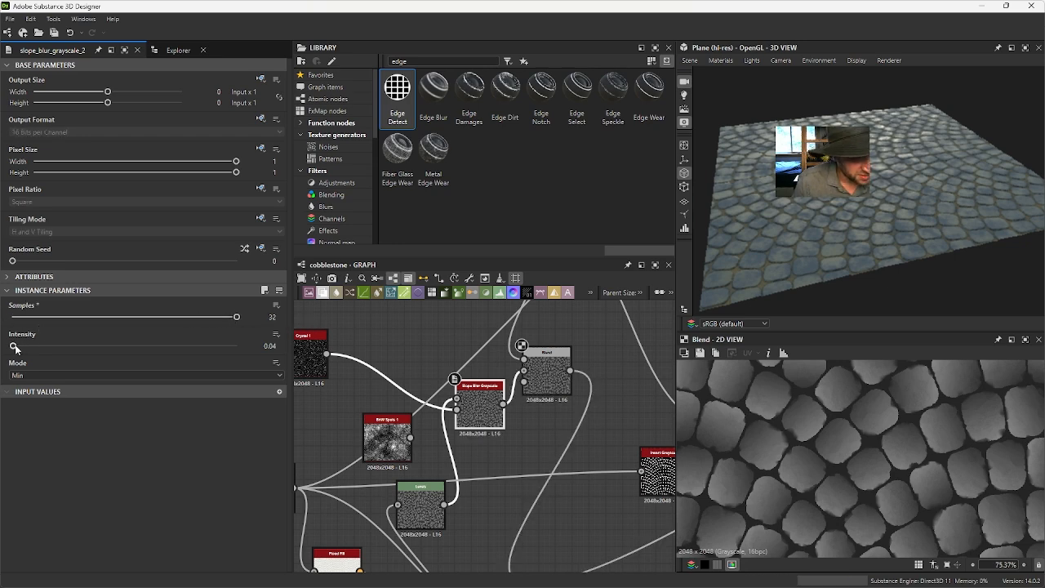
Step: Set Intensity to 0.08 on the Slope Blur Grayscale node and move the Invert Grayscale node away from its Blend node
drag(14, 348, 14, 350)
middle_drag(447, 436, 400, 344)
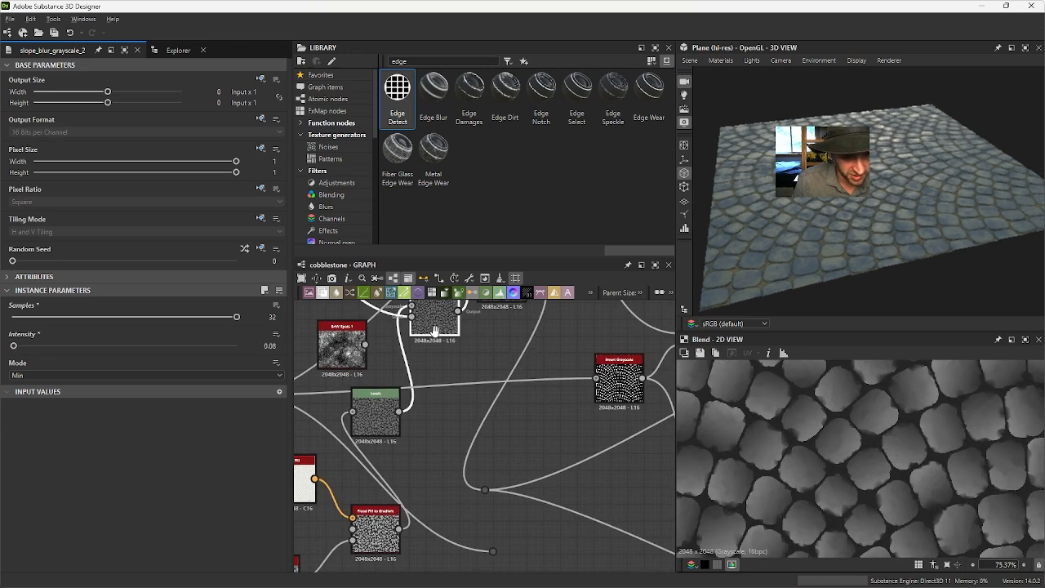
middle_drag(605, 469, 506, 486)
drag(515, 407, 430, 424)
middle_drag(453, 388, 552, 435)
Step: Duplicate the Slope Blur Grayscale node and insert the copy between the Invert Grayscale node and its Blend node
click(438, 379)
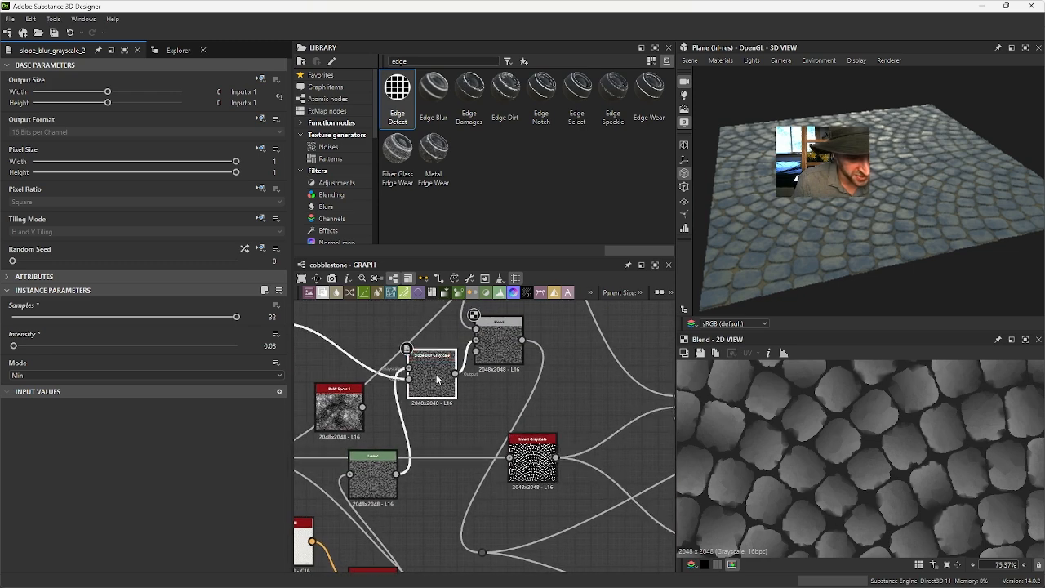
key(ctrl+d)
drag(439, 386, 616, 406)
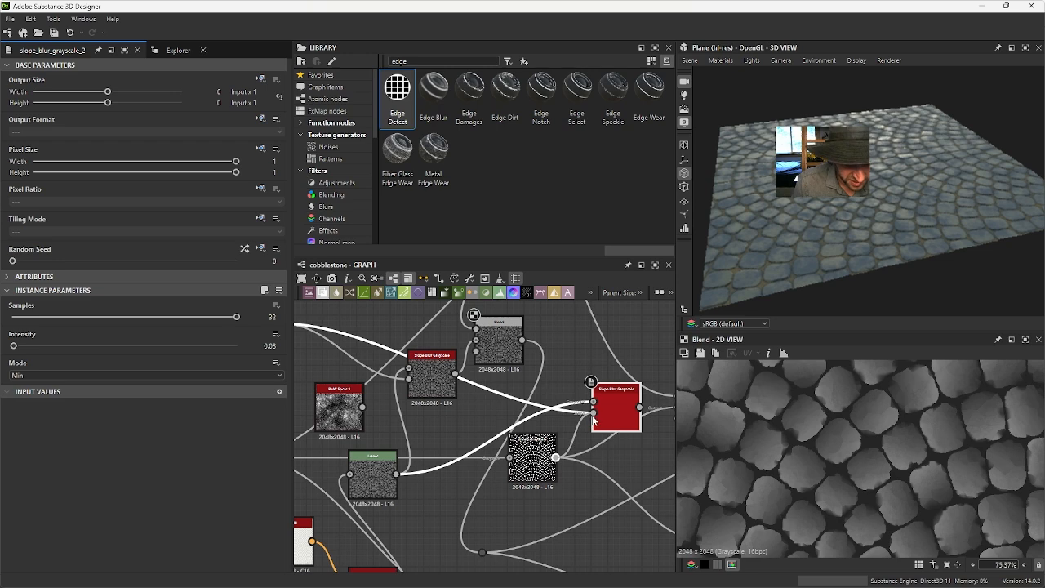
double_click(624, 407)
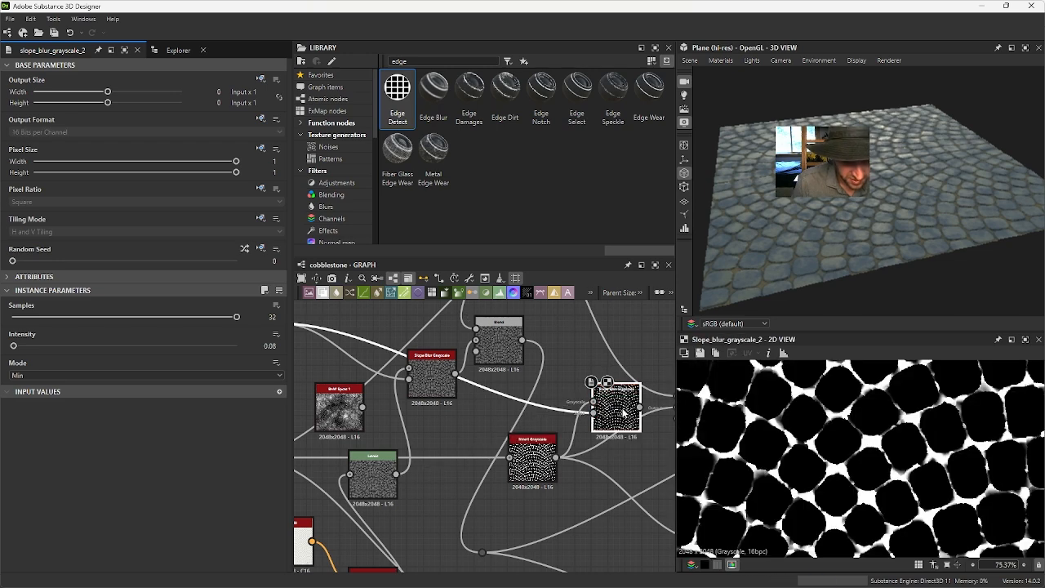
middle_drag(631, 435, 471, 434)
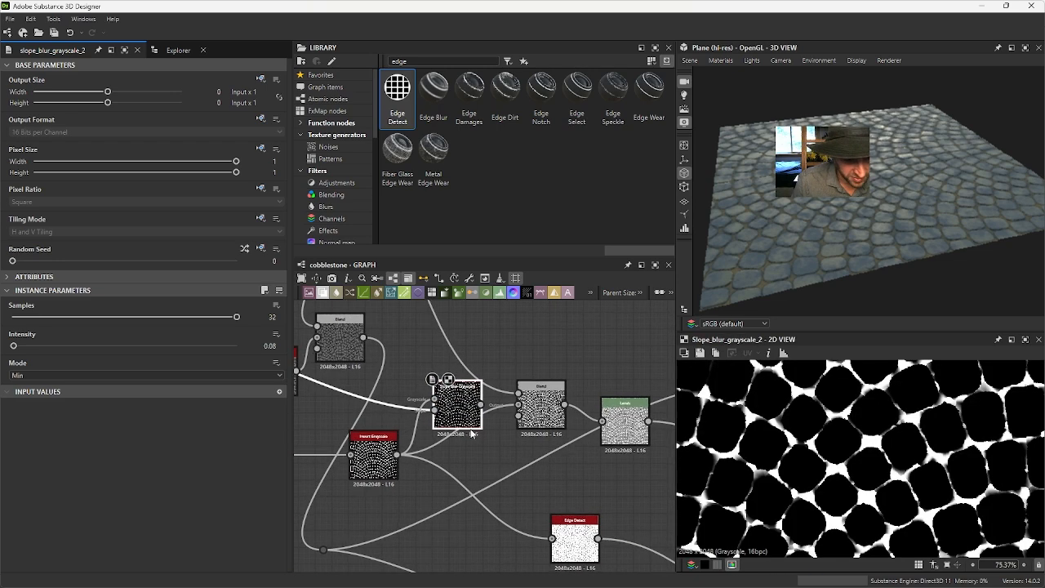
drag(446, 413, 481, 409)
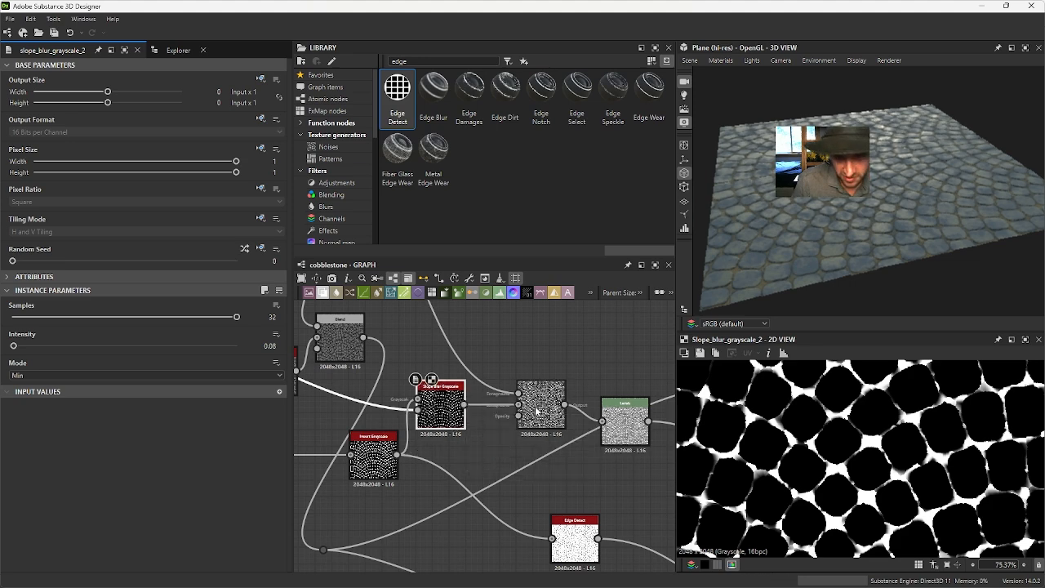
Step: Examine the stones up close in 3D, and inspect the Ambient Occlusion output fed by Edge Detect in 2D
right_drag(969, 297, 720, 155)
drag(720, 155, 848, 229)
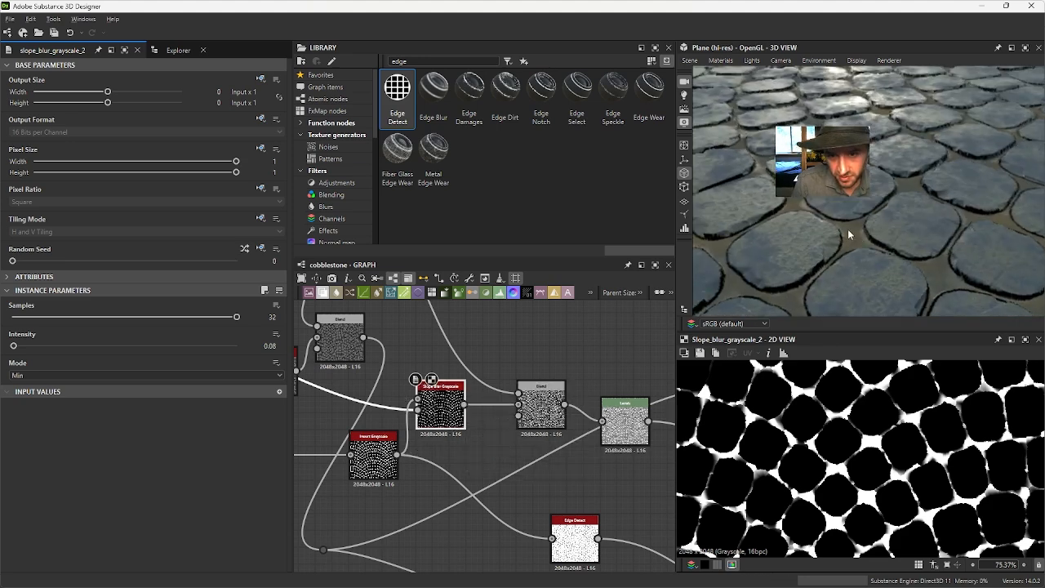
middle_drag(514, 455, 469, 347)
click(547, 449)
middle_drag(549, 451, 340, 393)
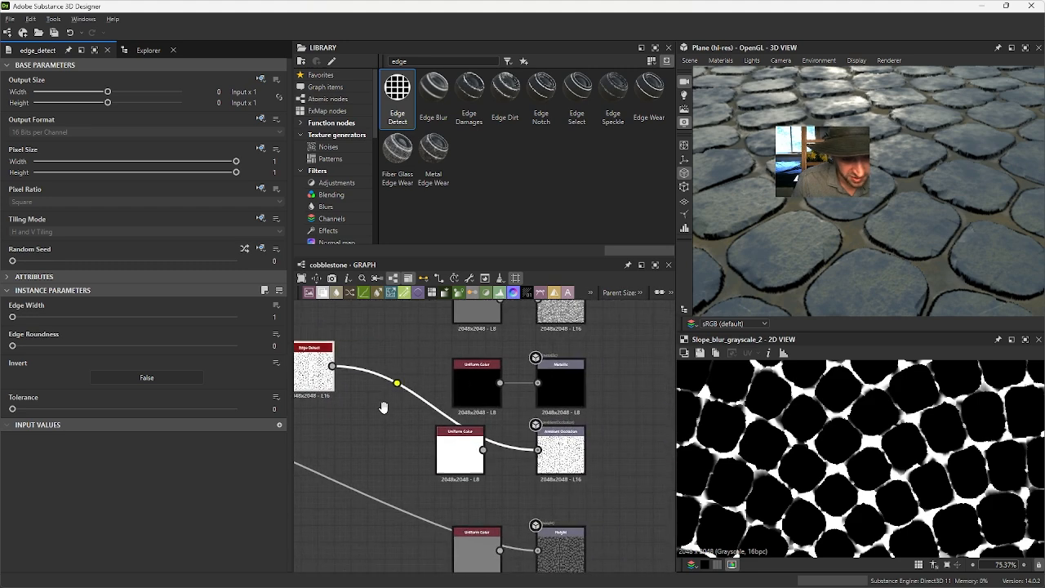
double_click(564, 462)
scroll(828, 482, up, 7)
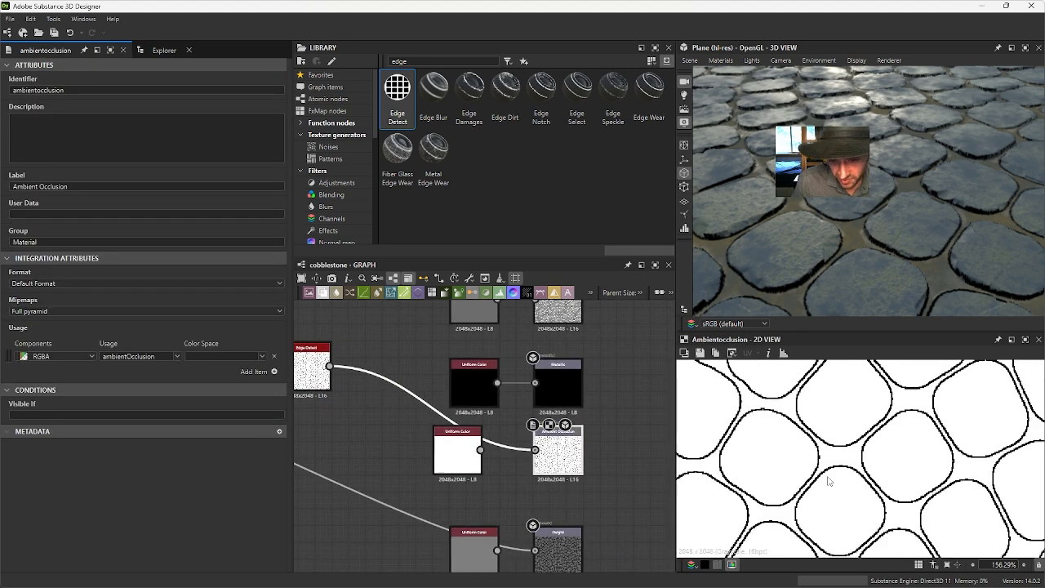
scroll(829, 480, down, 5)
Step: Insert a Blur HQ Grayscale node with Intensity 0.46 between the Edge Detect node and the Ambient Occlusion output
middle_drag(425, 384, 528, 413)
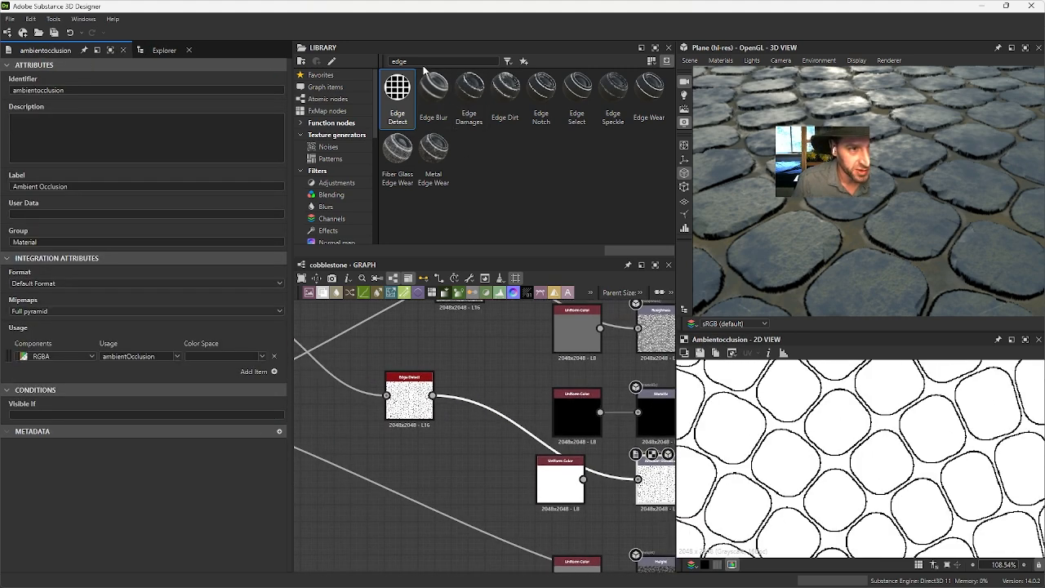
text(blu)
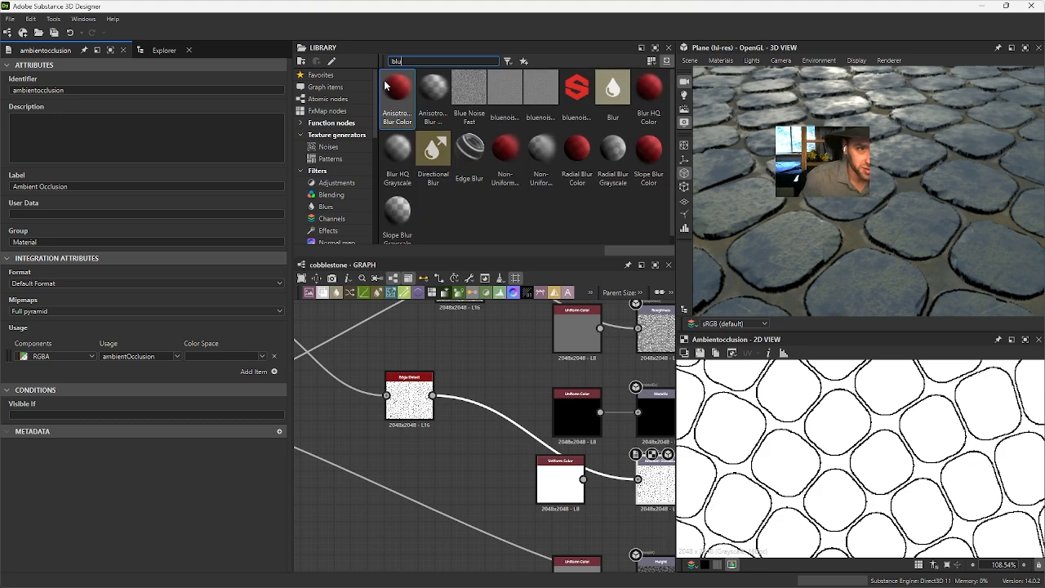
drag(397, 151, 476, 380)
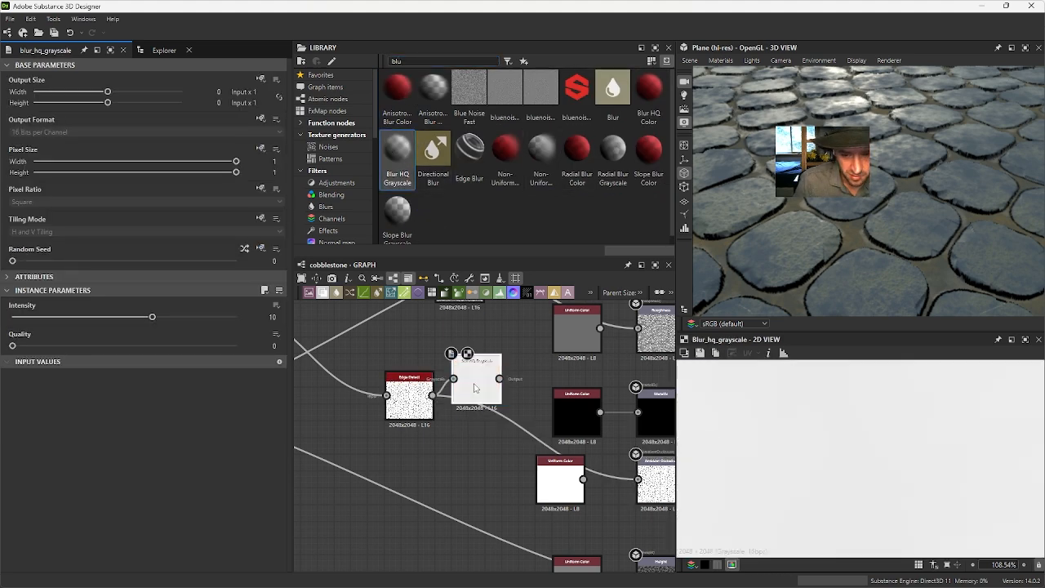
mouse_move(19, 317)
mouse_down()
mouse_move(29, 318)
mouse_move(9, 319)
mouse_move(19, 321)
mouse_up()
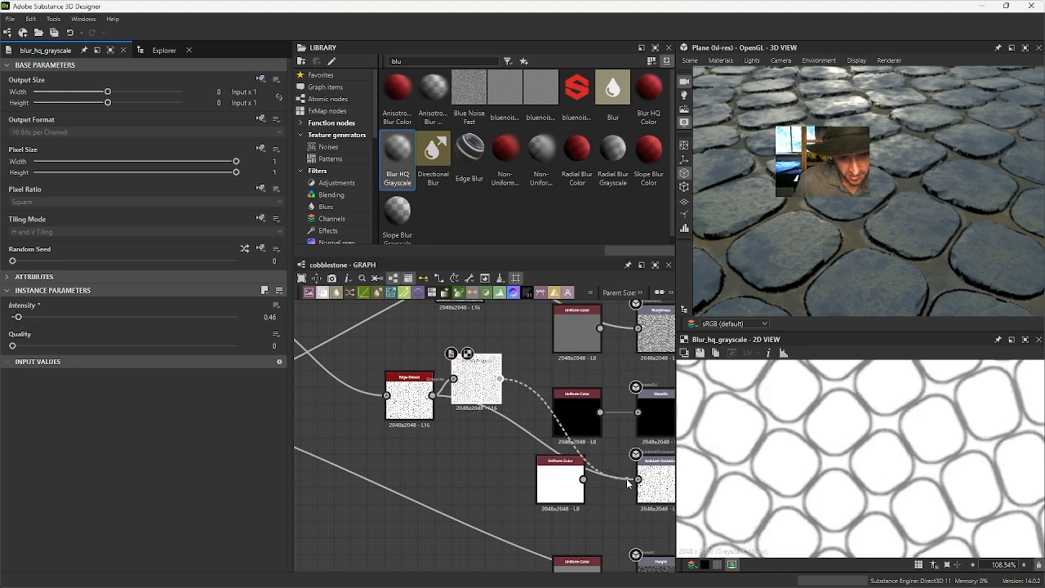
drag(627, 484, 638, 479)
Step: Set Scale to 92 on the Crystal 1 node that drives the Slope Blur Grayscale nodes
scroll(905, 168, down, 5)
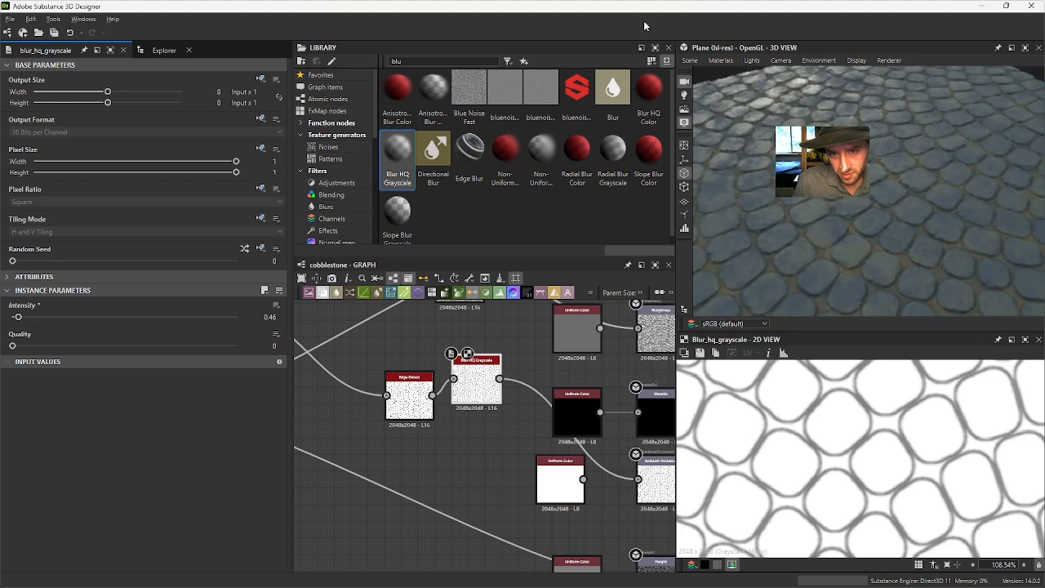
scroll(905, 168, up, 5)
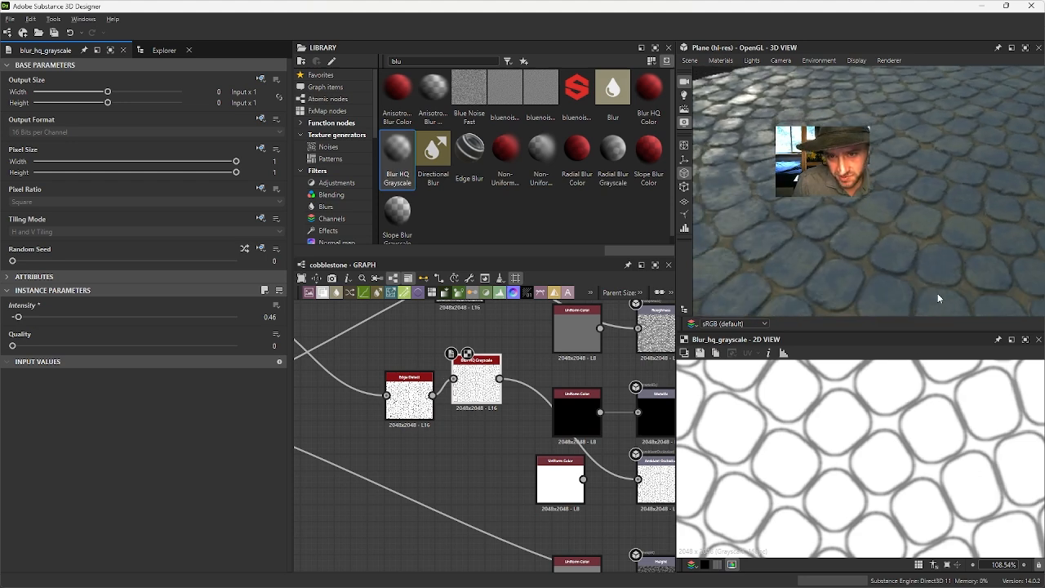
drag(937, 293, 822, 236)
scroll(822, 236, down, 3)
middle_drag(398, 319, 446, 486)
scroll(445, 485, down, 3)
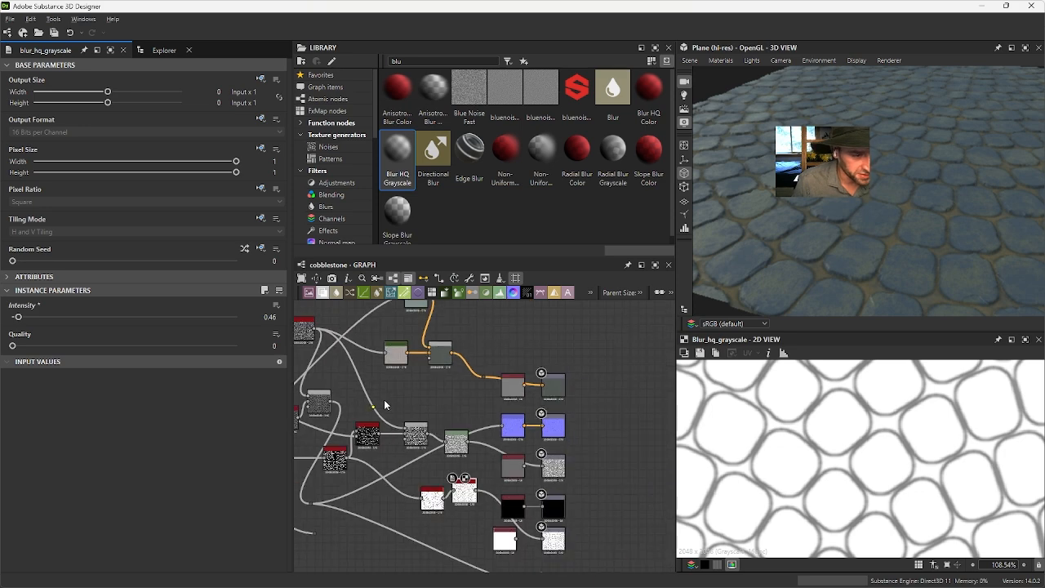
scroll(458, 419, up, 3)
middle_drag(490, 359, 519, 398)
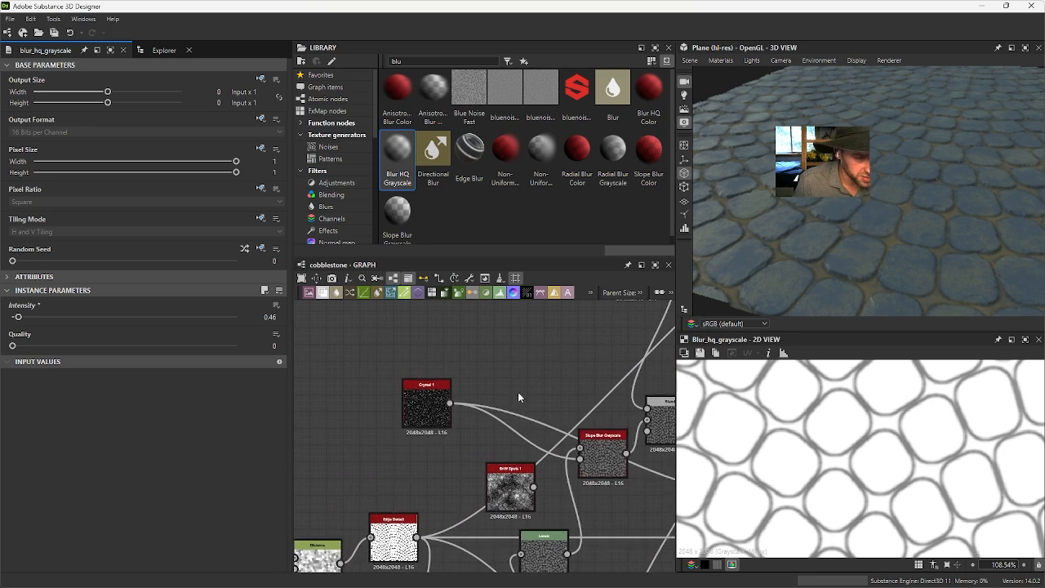
click(433, 407)
drag(63, 317, 93, 327)
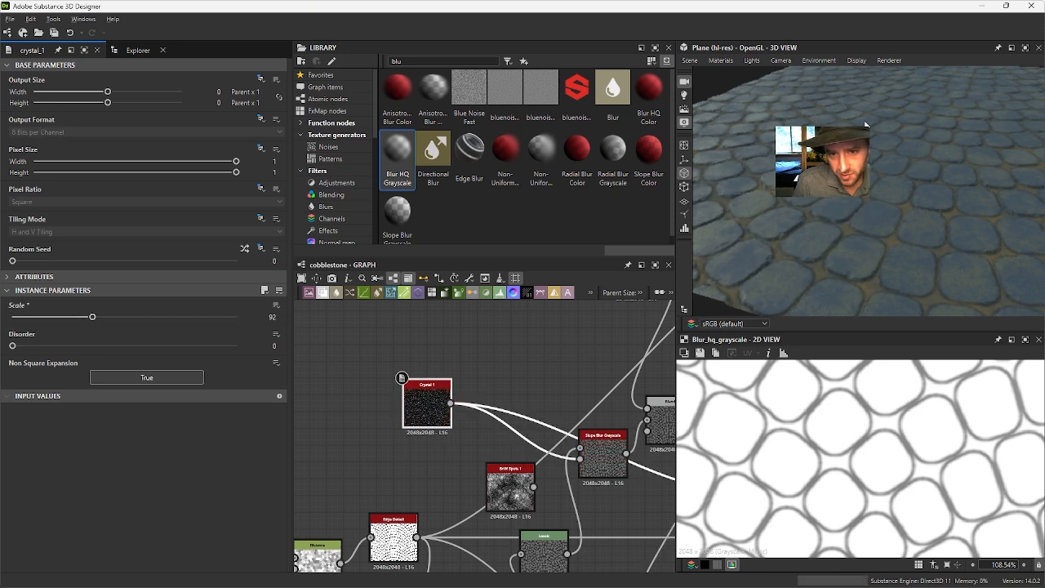
Step: Check the whole cobblestone plane in 3D, and send the cobblestone.sbs package to Substance 3D Painter
scroll(867, 124, down, 10)
drag(849, 155, 698, 171)
drag(759, 221, 919, 261)
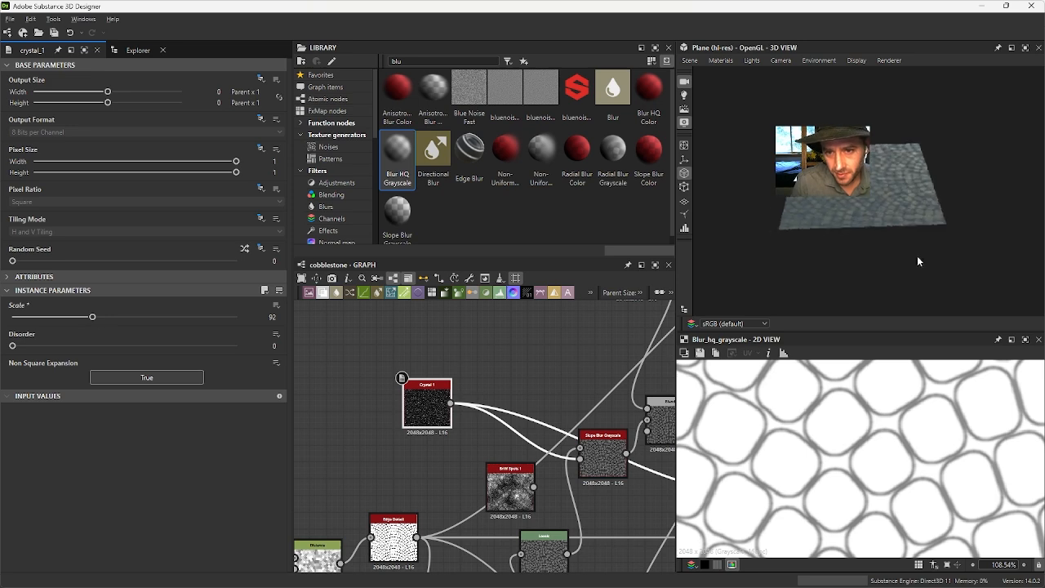
right_drag(919, 261, 972, 277)
right_drag(750, 217, 914, 425)
drag(886, 225, 768, 212)
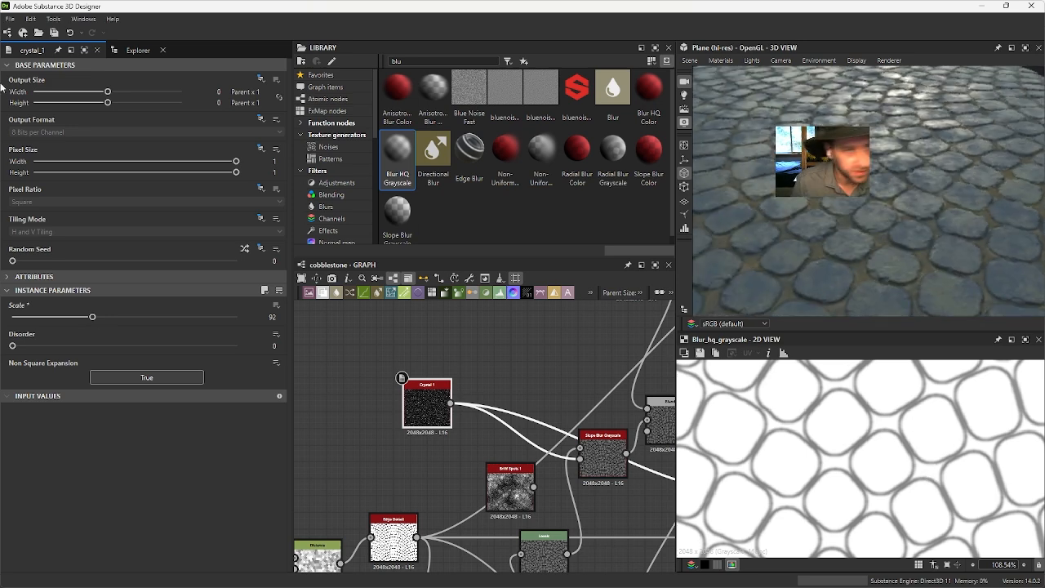
click(135, 50)
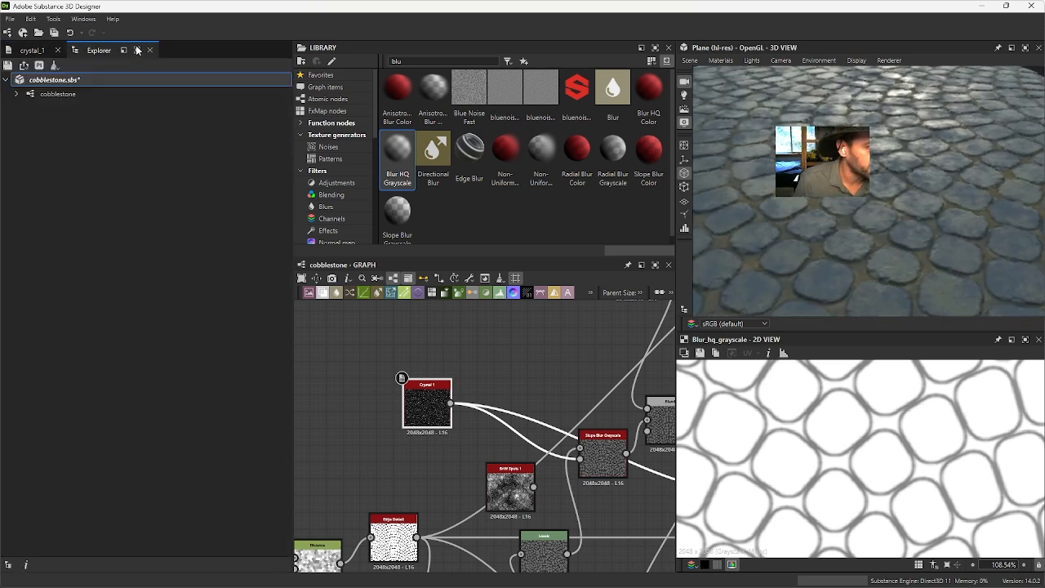
right_click(66, 81)
mouse_move(180, 217)
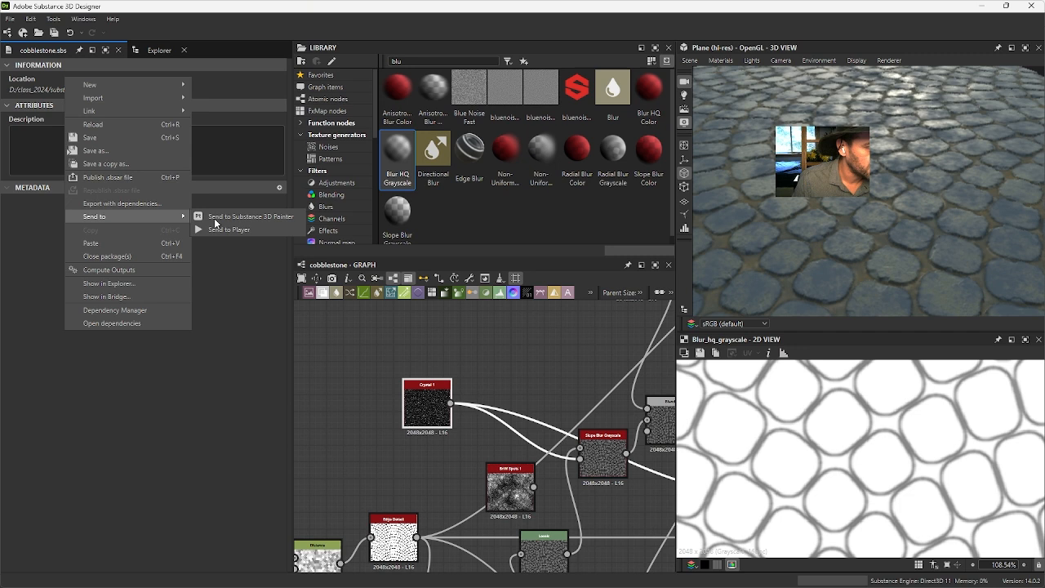
click(274, 216)
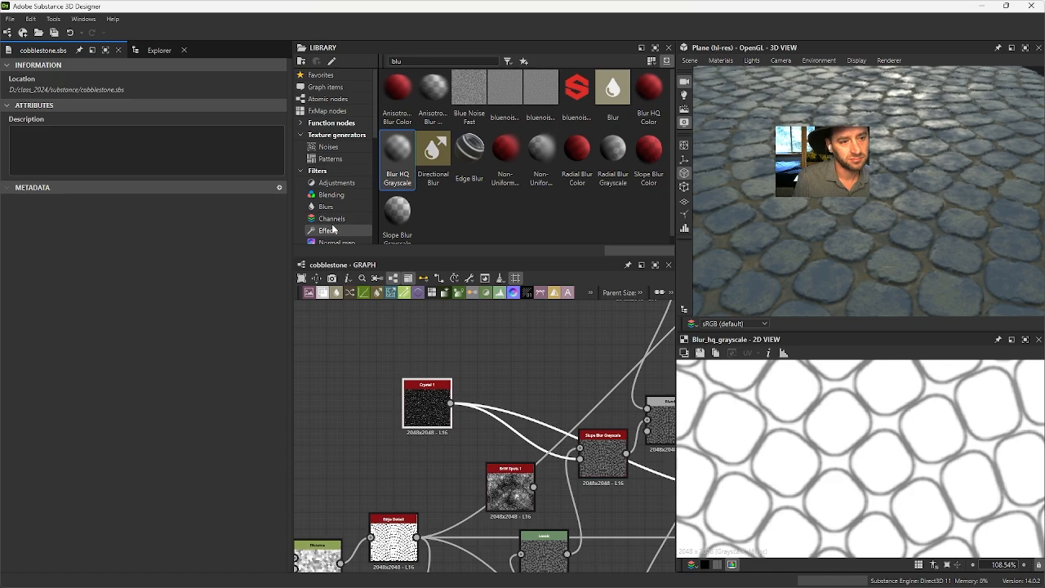
Step: Switch to Substance 3D Painter, check the base materials for the cobblestone asset, and return to Substance 3D Designer
key(alt+Tab)
scroll(134, 465, down, 5)
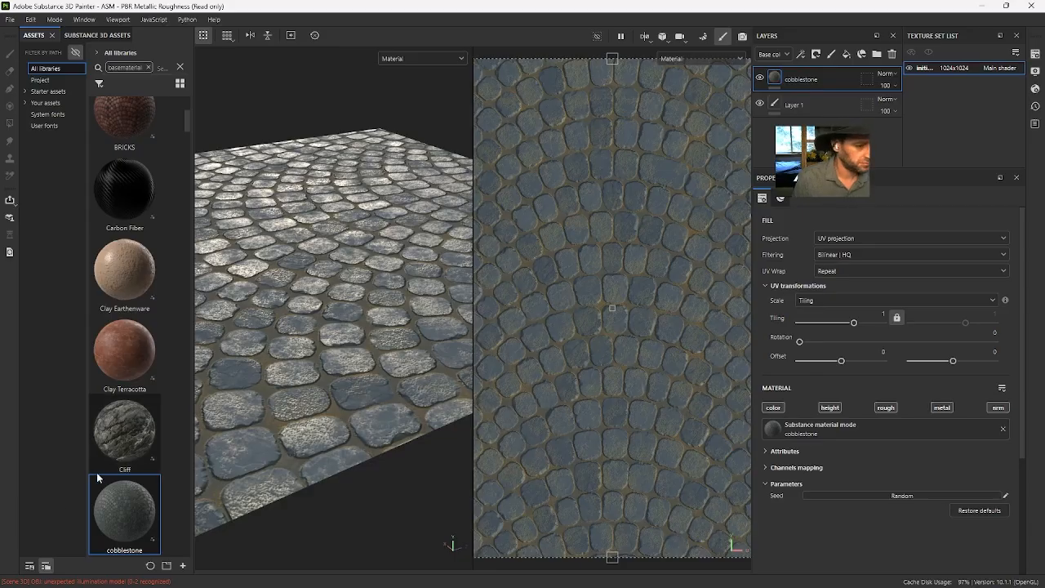
scroll(134, 465, up, 5)
key(alt+Tab)
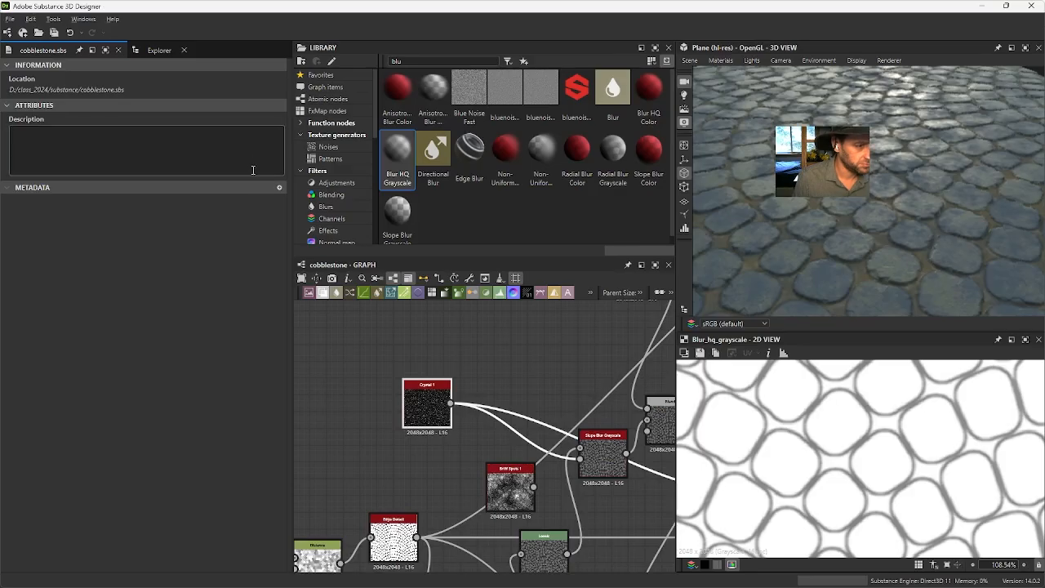
Step: Send the cobblestone.sbs package to Substance 3D Painter once more
click(156, 51)
right_click(59, 82)
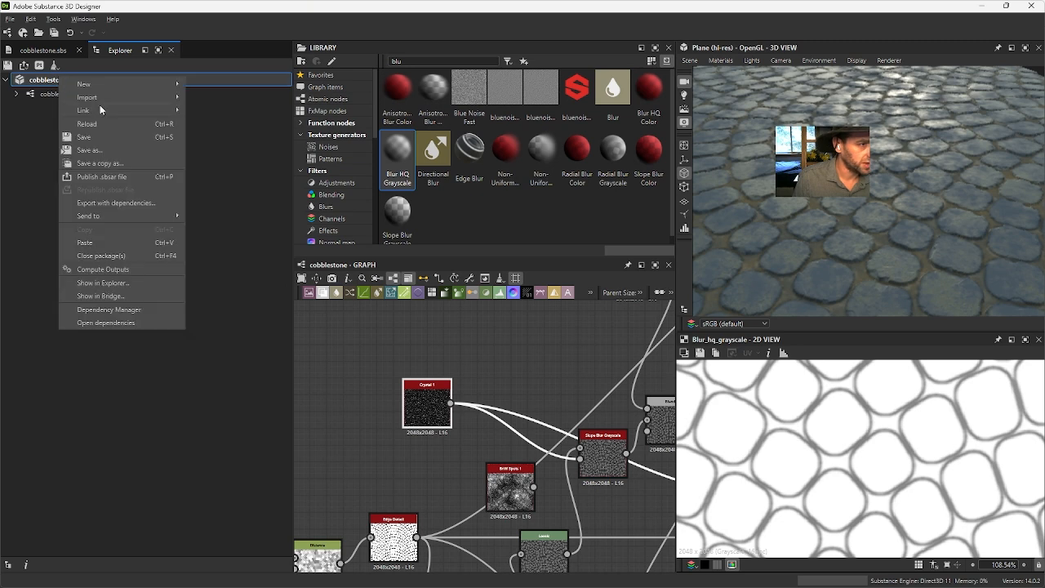
mouse_move(152, 215)
click(220, 215)
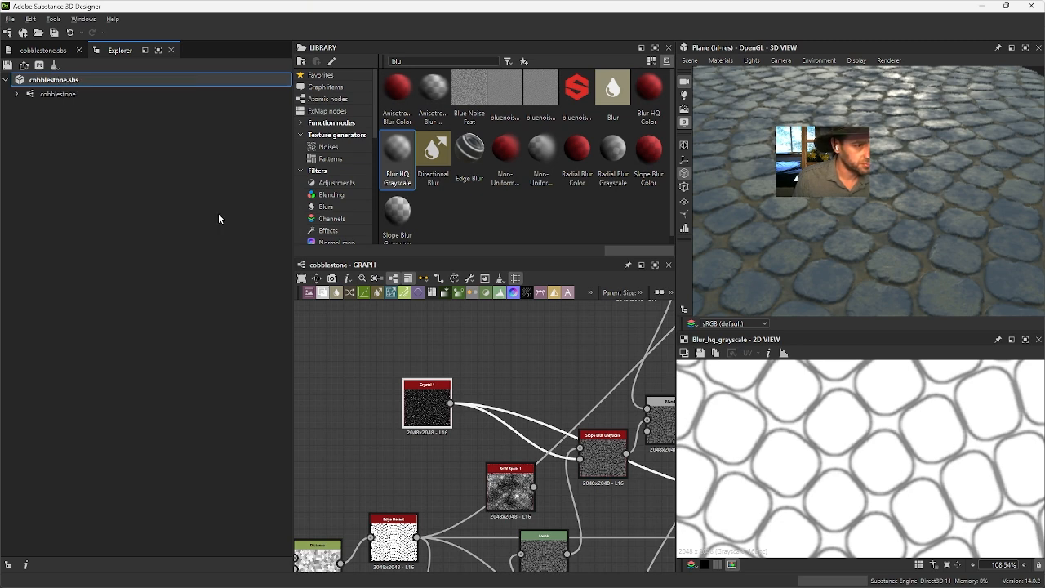
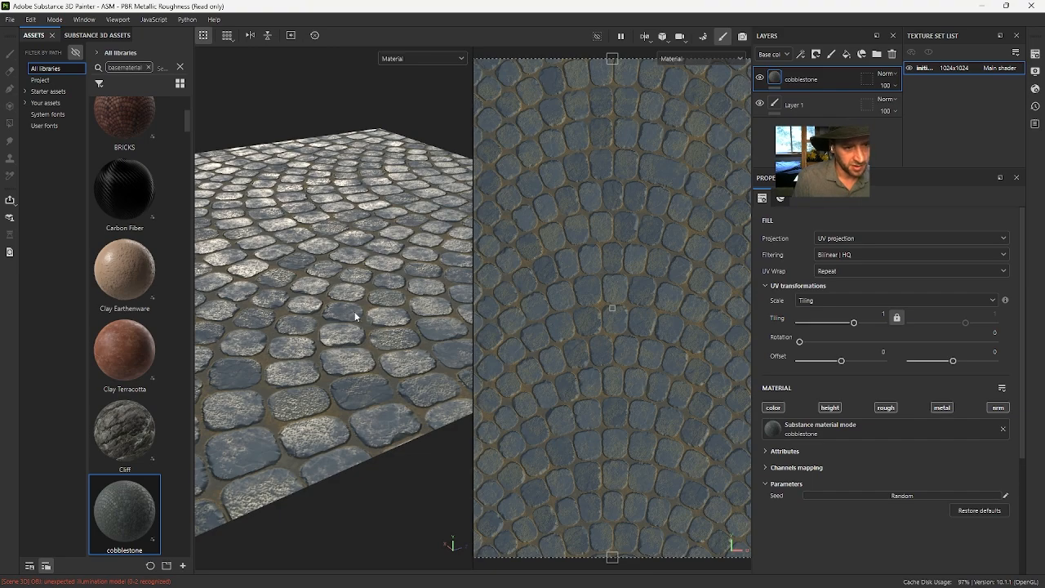
Step: Look through the material assets in Substance 3D Painter for the resent cobblestone, and switch back to Substance 3D Designer
scroll(147, 437, down, 6)
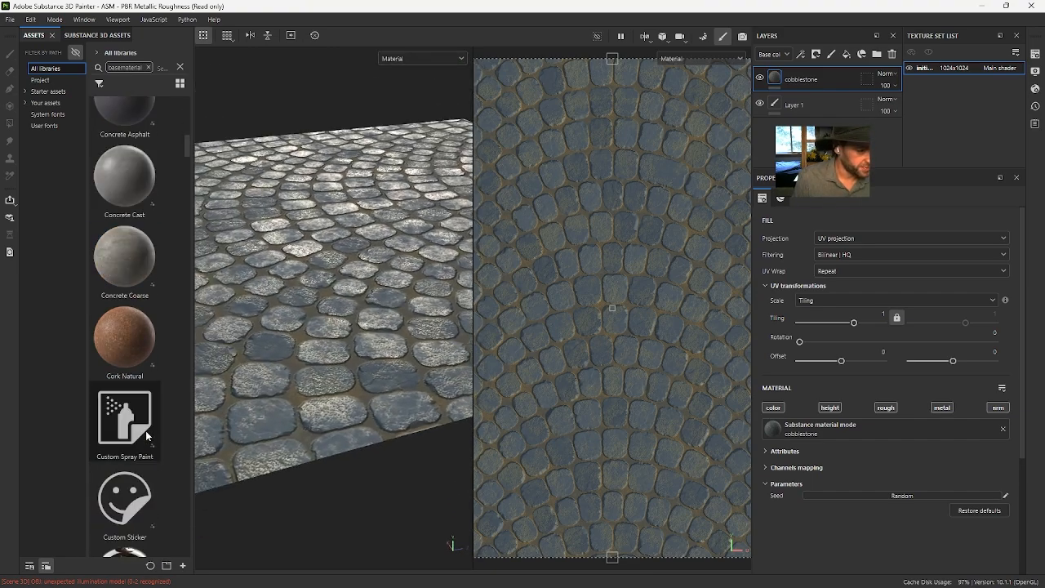
scroll(147, 437, up, 5)
key(alt+Tab)
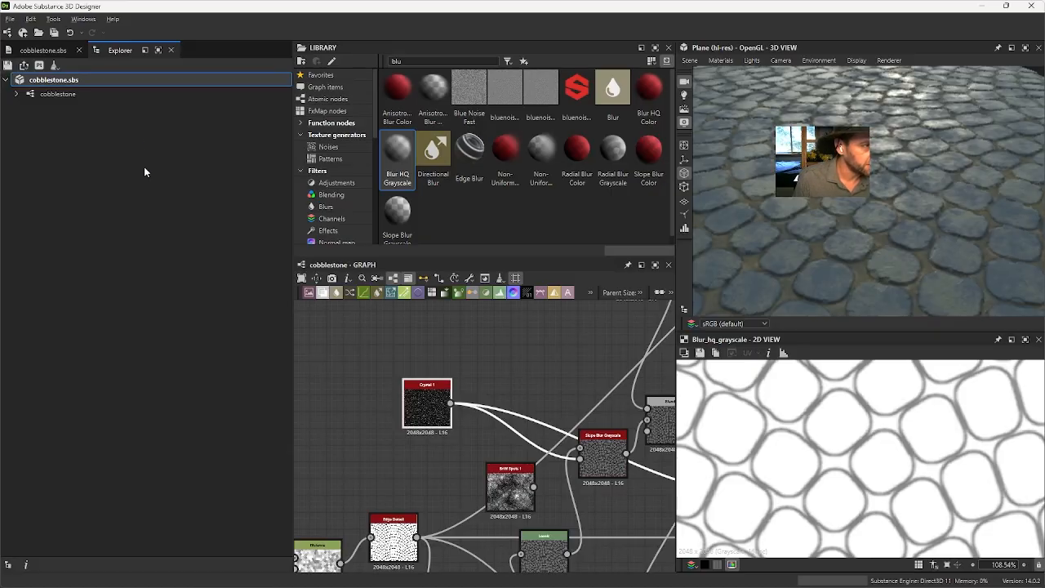
click(96, 105)
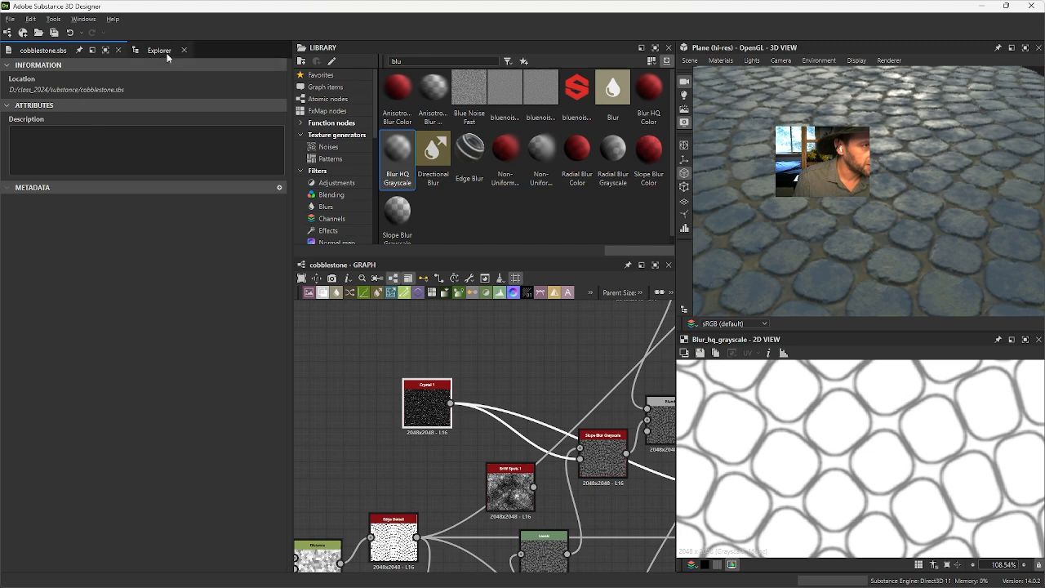
click(162, 52)
right_click(69, 80)
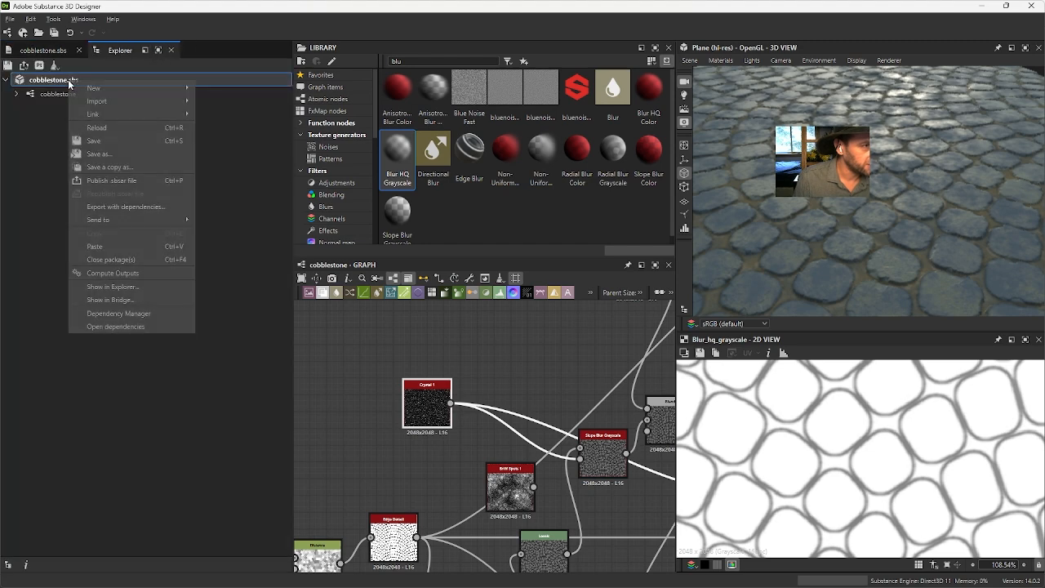
click(139, 209)
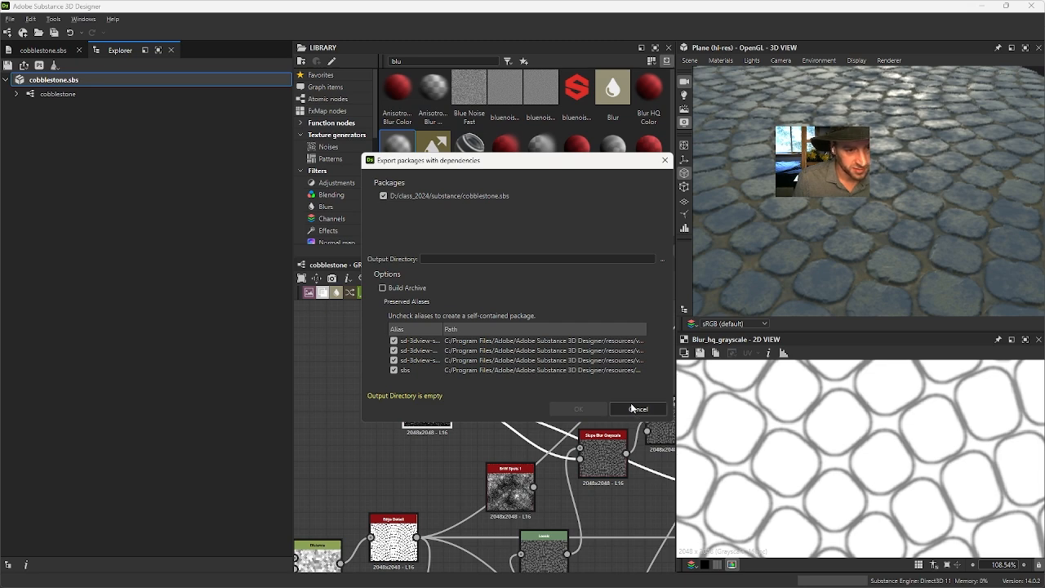
click(638, 408)
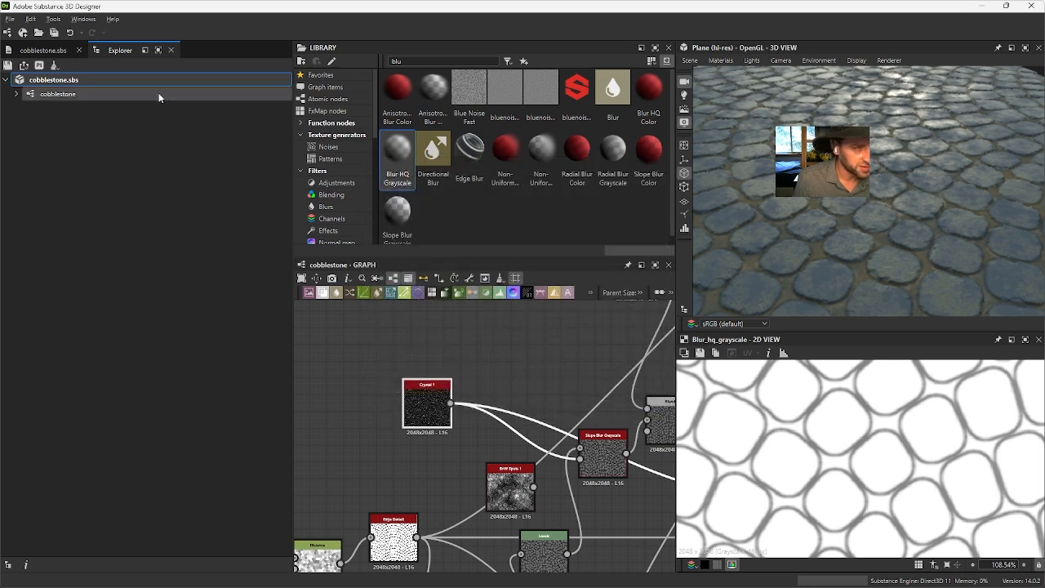
Step: Send the updated cobblestone.sbs package from the Explorer to Substance 3D Painter
click(56, 95)
click(61, 80)
right_click(63, 82)
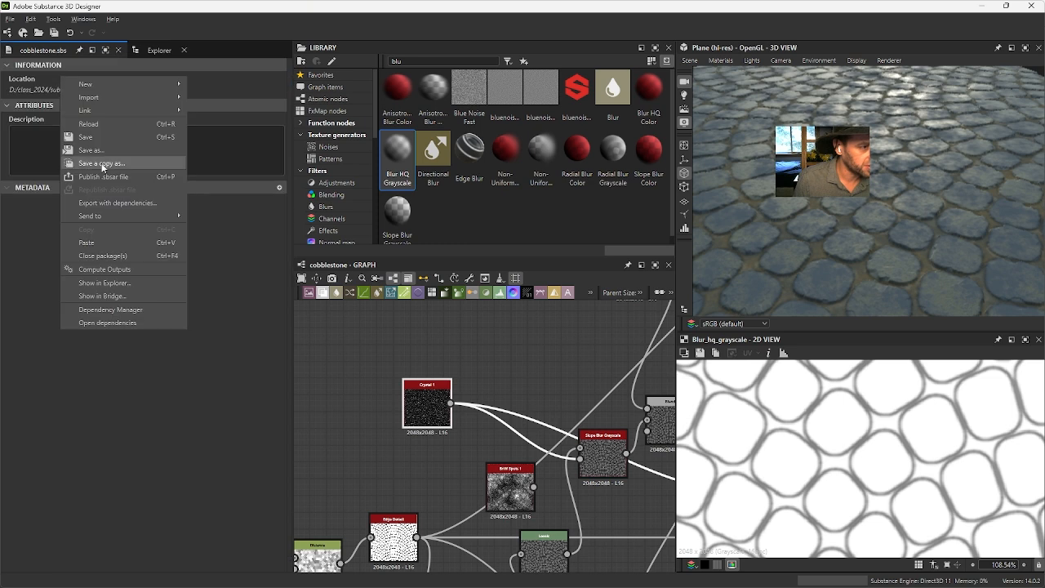
click(160, 51)
click(67, 79)
right_click(67, 79)
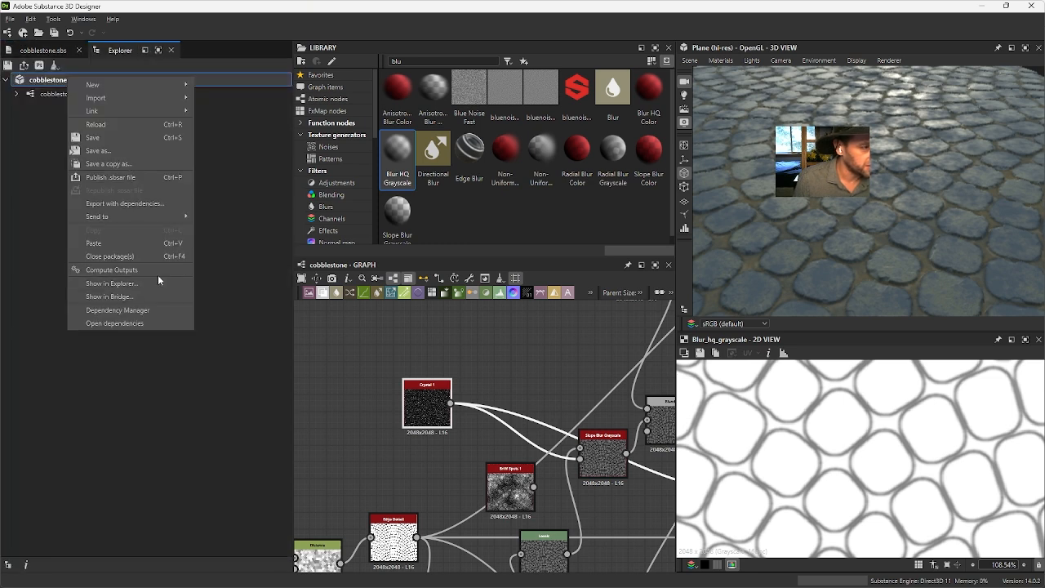
mouse_move(159, 216)
click(260, 218)
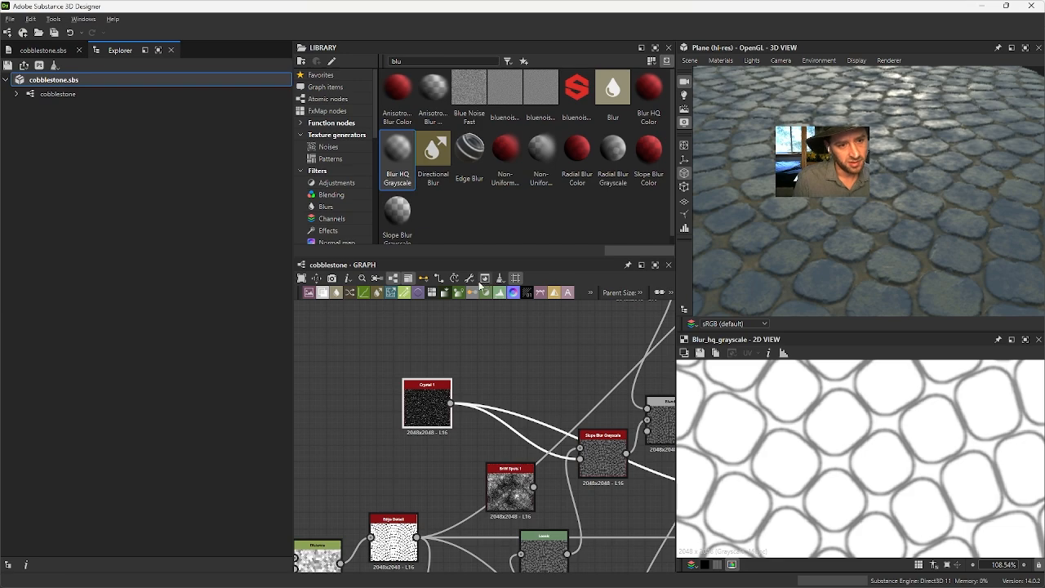
Step: In Substance 3D Painter, change the fill layer's material to Concrete Asphalt and back to cobblestone, and inspect the plane from several angles
key(alt+Tab)
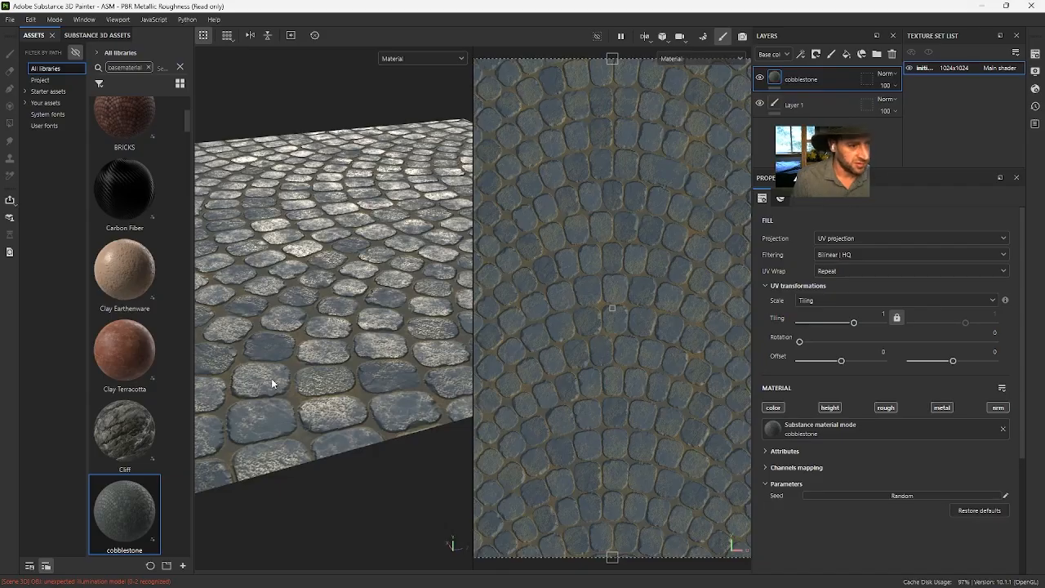
scroll(151, 426, down, 3)
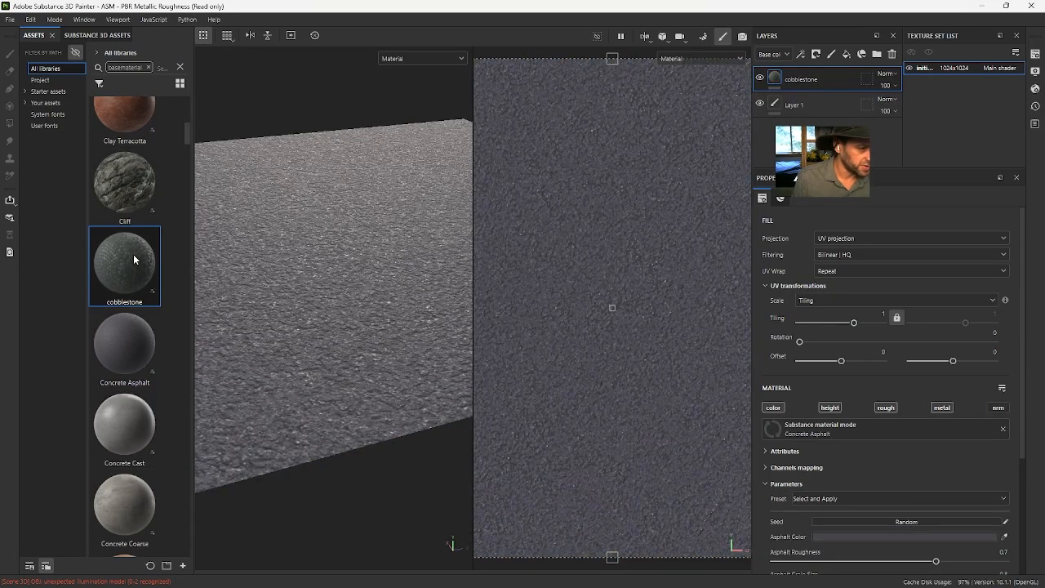
alt+drag(245, 298, 320, 320)
alt+right_drag(351, 357, 416, 315)
alt+drag(416, 315, 241, 233)
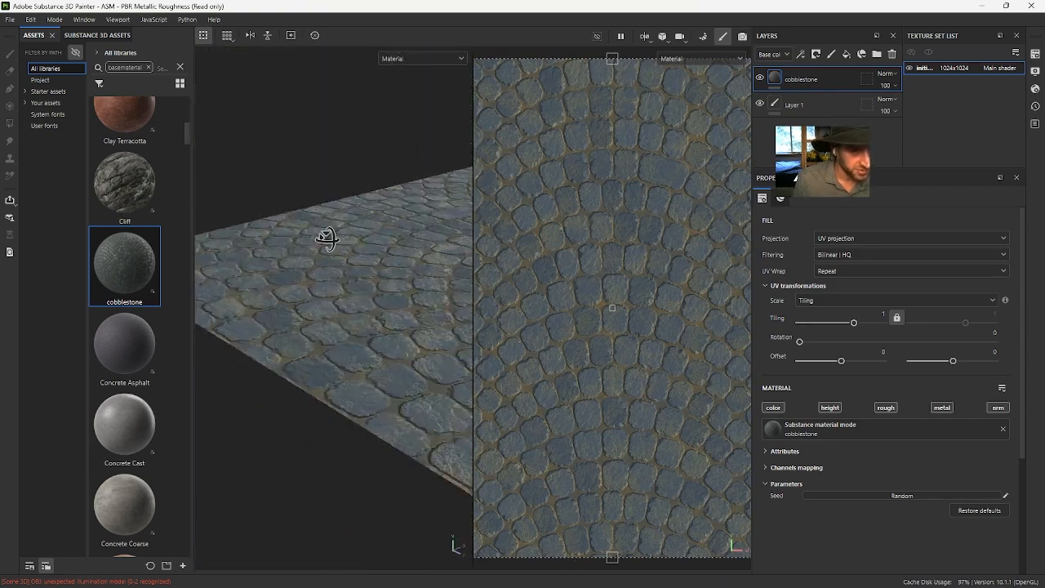
alt+right_drag(240, 233, 348, 252)
alt+drag(348, 253, 360, 367)
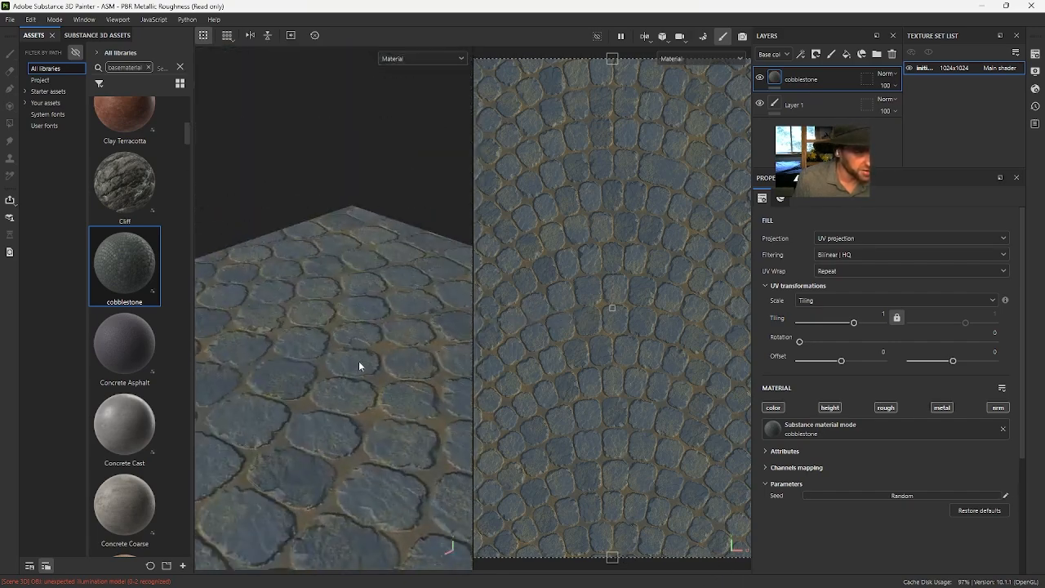
alt+drag(182, 343, 464, 346)
Step: Return to Substance 3D Designer, set the Scale of the BnW Spots 1 node feeding the Gradient Map to 8, and check the stones in 3D
key(alt+Tab)
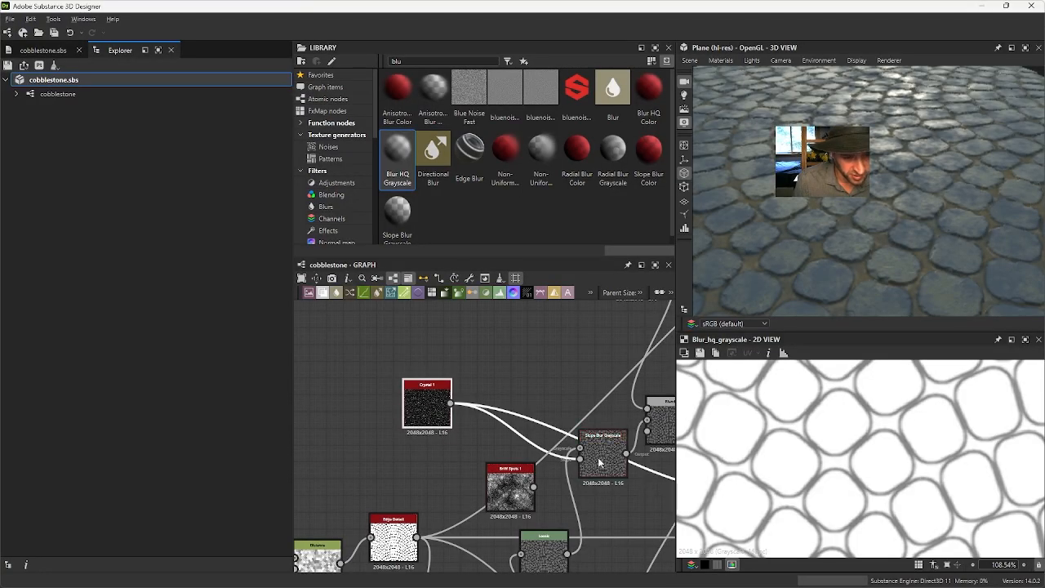
mouse_move(525, 439)
middle_down()
mouse_move(430, 332)
mouse_move(417, 583)
middle_up()
middle_drag(505, 397, 490, 485)
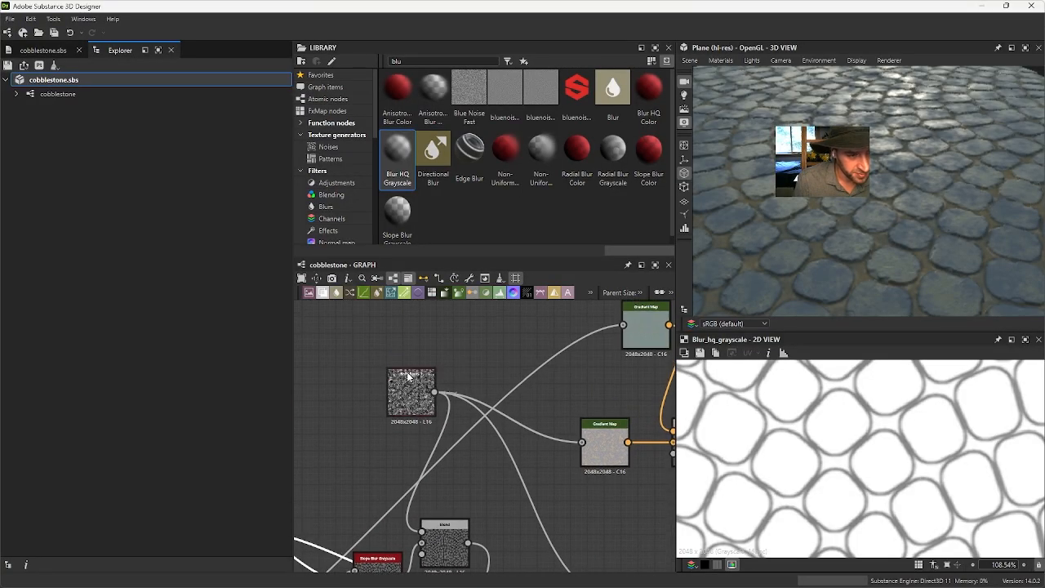
click(409, 394)
drag(180, 324, 249, 321)
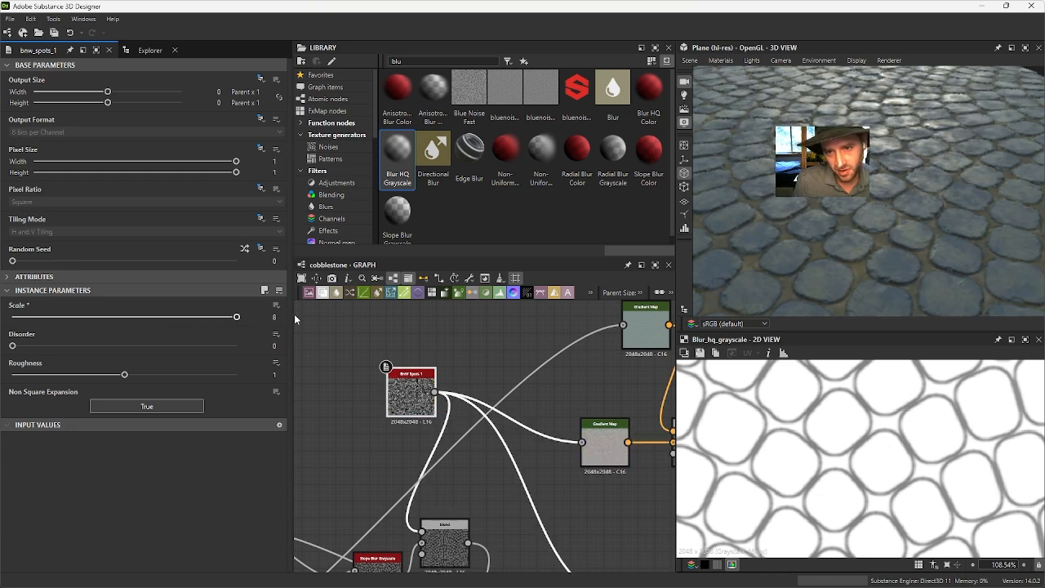
drag(841, 223, 891, 230)
right_drag(890, 230, 938, 324)
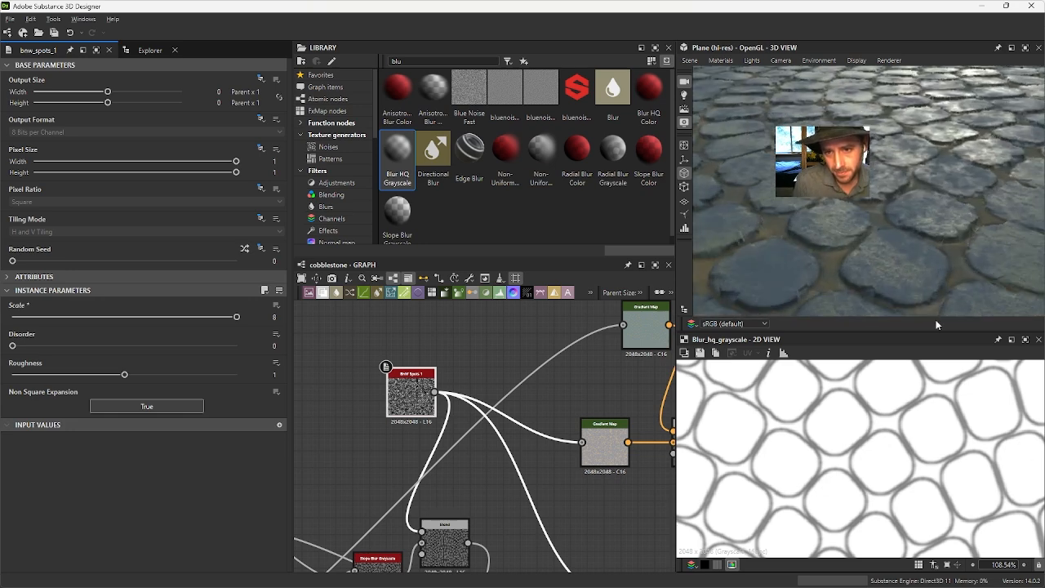
drag(888, 230, 863, 212)
Step: Set the Crystal 1 node's Scale to 49 and check the whole cobblestone plane in 3D
scroll(468, 412, down, 3)
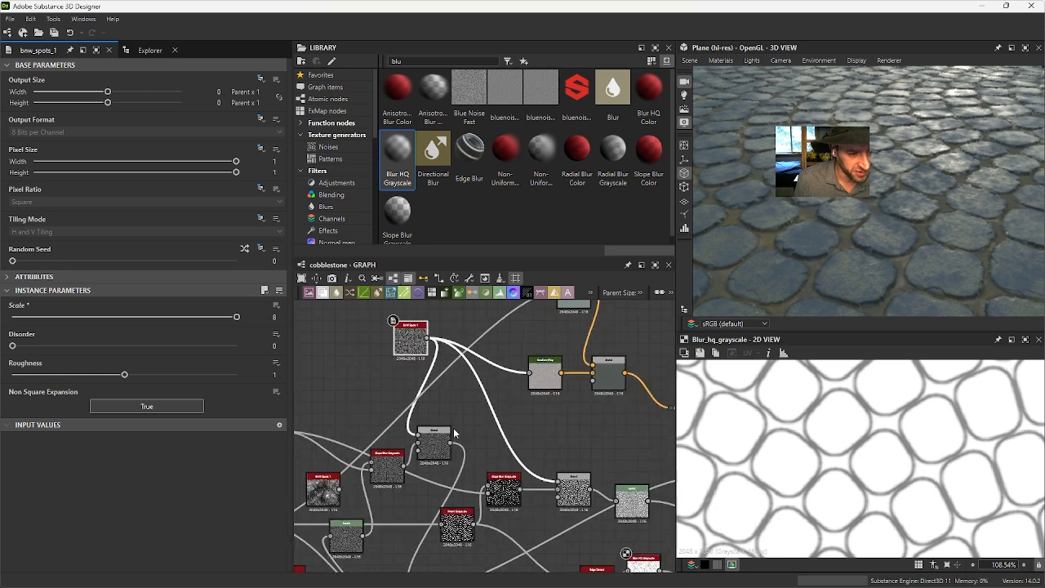
middle_drag(472, 464, 586, 460)
click(371, 440)
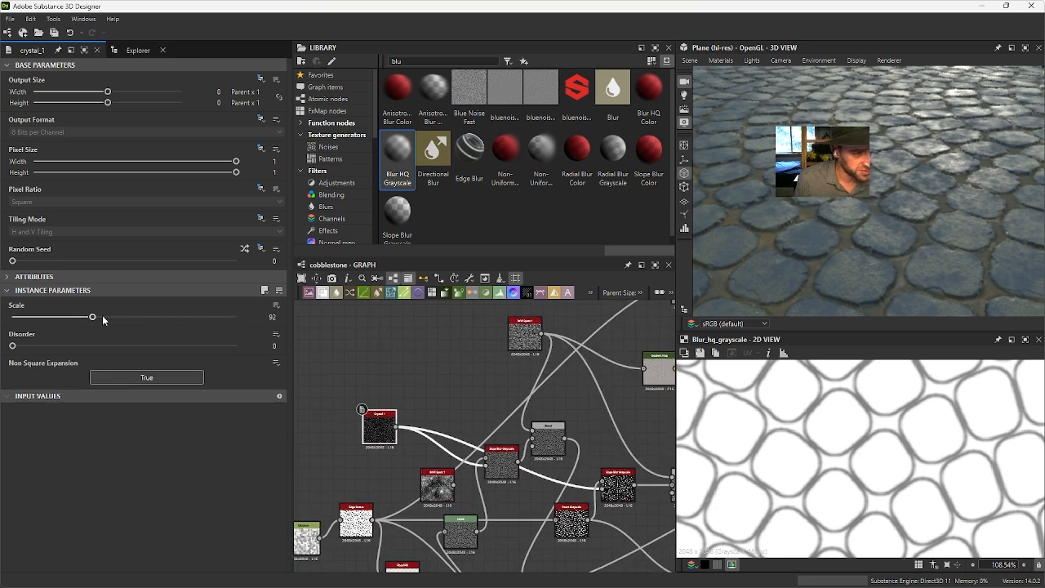
drag(93, 318, 19, 320)
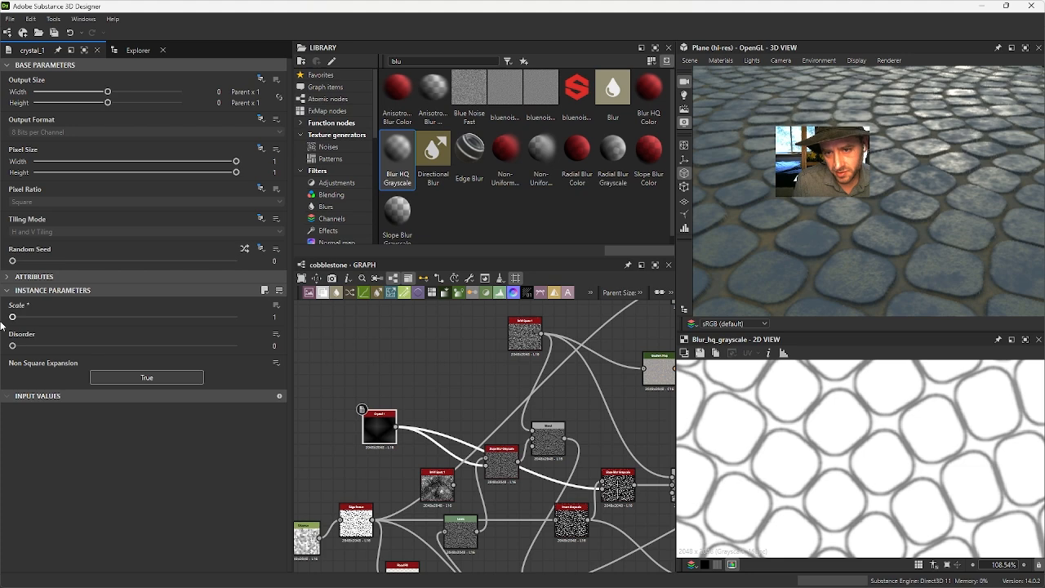
drag(13, 317, 55, 325)
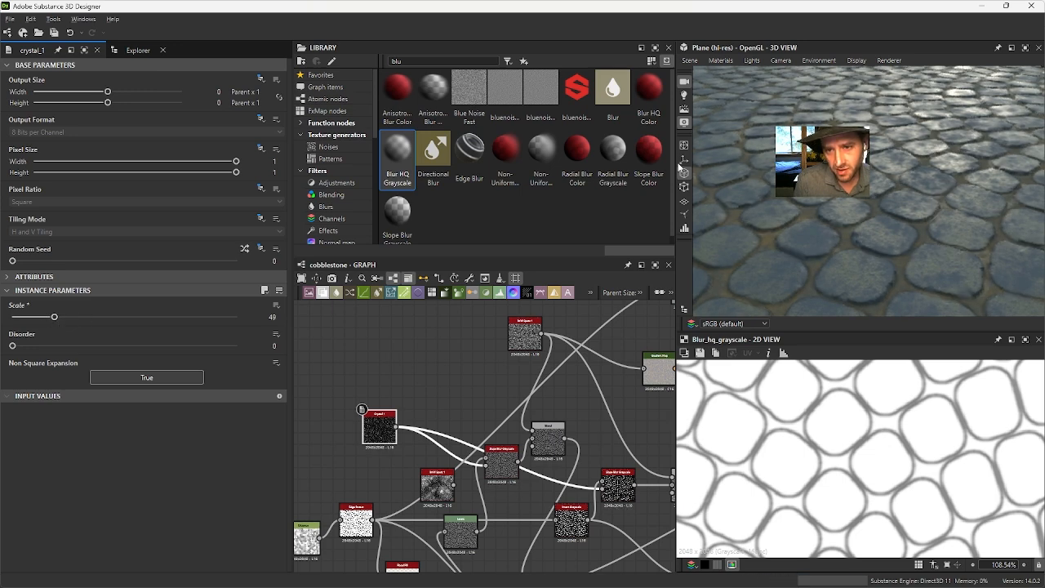
drag(679, 168, 507, 102)
drag(895, 227, 2, 125)
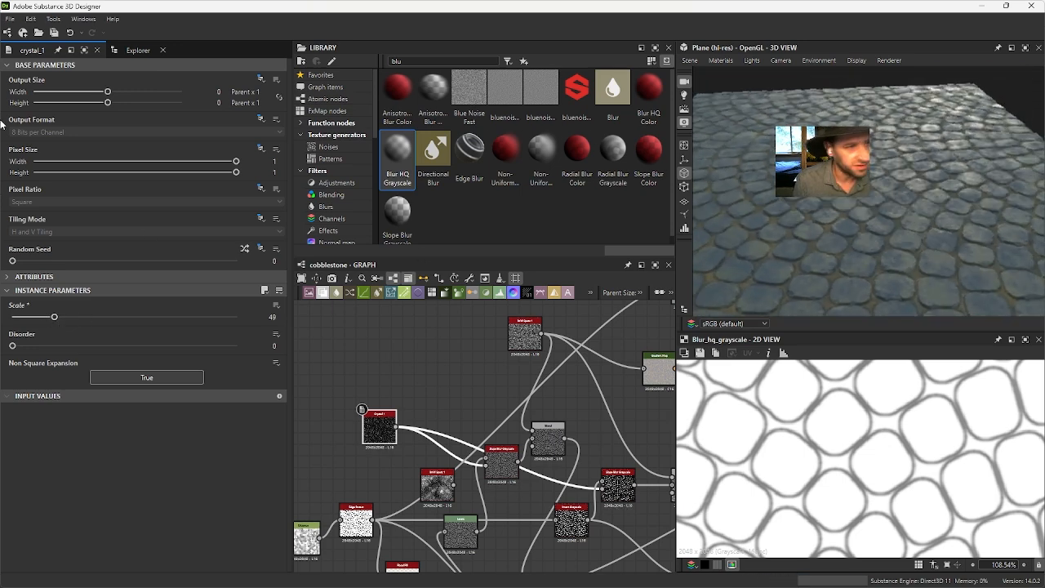
Step: Send the cobblestone.sbs package with the rescaled crystal pattern to Substance 3D Painter
click(127, 50)
right_click(49, 79)
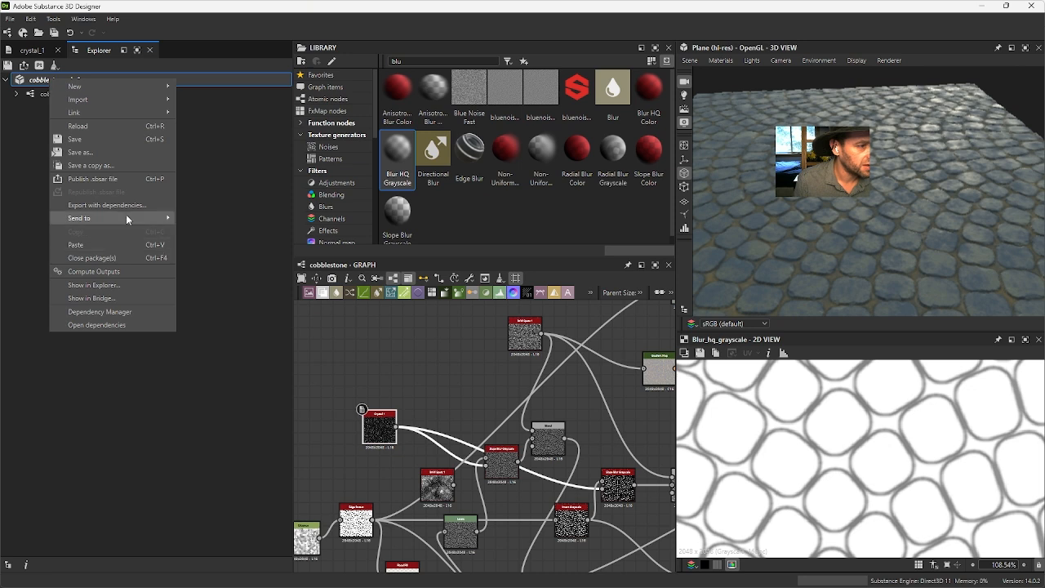
mouse_move(126, 219)
click(236, 219)
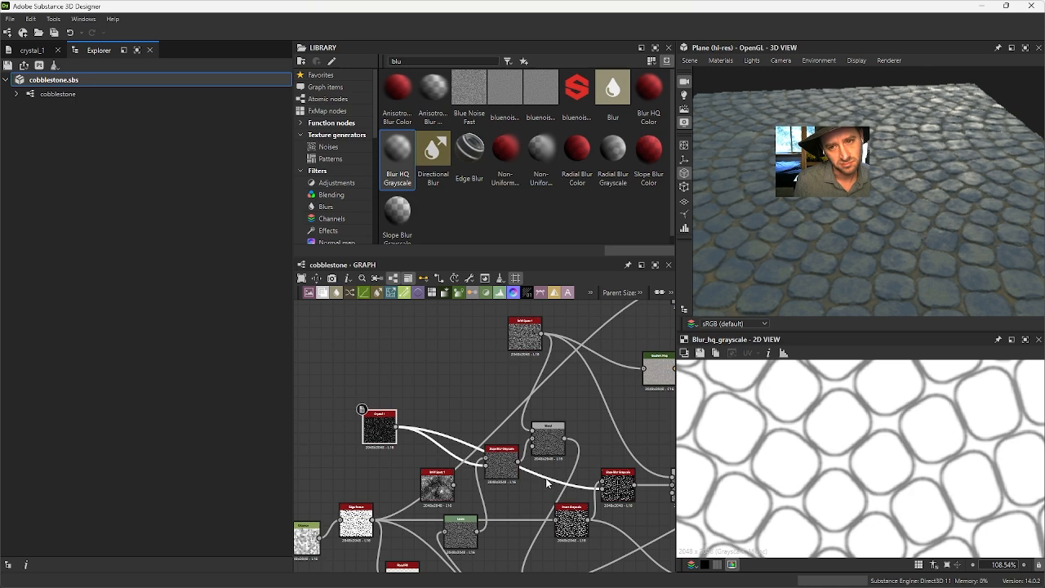
Step: Switch to Substance 3D Painter and examine the resent cobblestone material on the plane close up
key(alt+Tab)
click(390, 270)
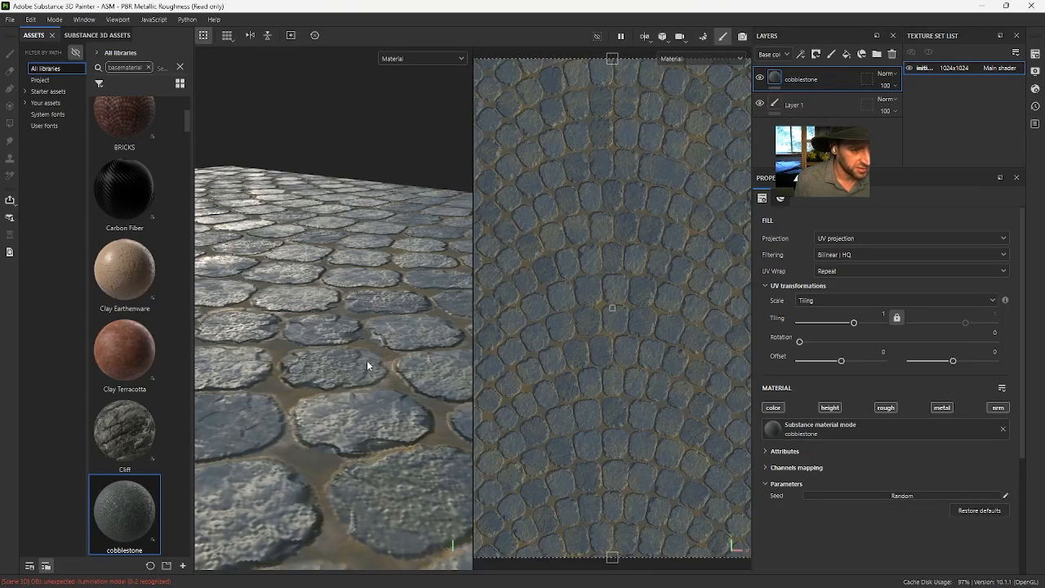
alt+drag(367, 366, 378, 367)
alt+right_drag(378, 366, 122, 180)
alt+drag(253, 335, 294, 348)
alt+middle_drag(294, 348, 311, 322)
Step: Return to Substance 3D Designer and examine the cobblestone plane in 3D for comparison
key(alt+Tab)
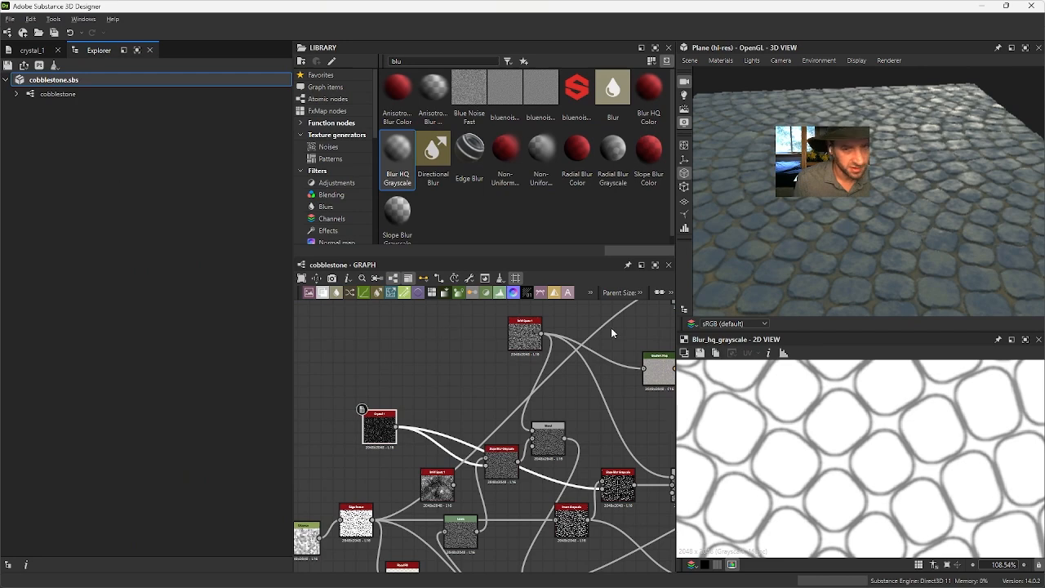
drag(808, 237, 683, 131)
scroll(811, 199, up, 5)
mouse_move(811, 199)
mouse_down()
mouse_move(908, 254)
mouse_move(776, 195)
mouse_up()
scroll(907, 254, up, 2)
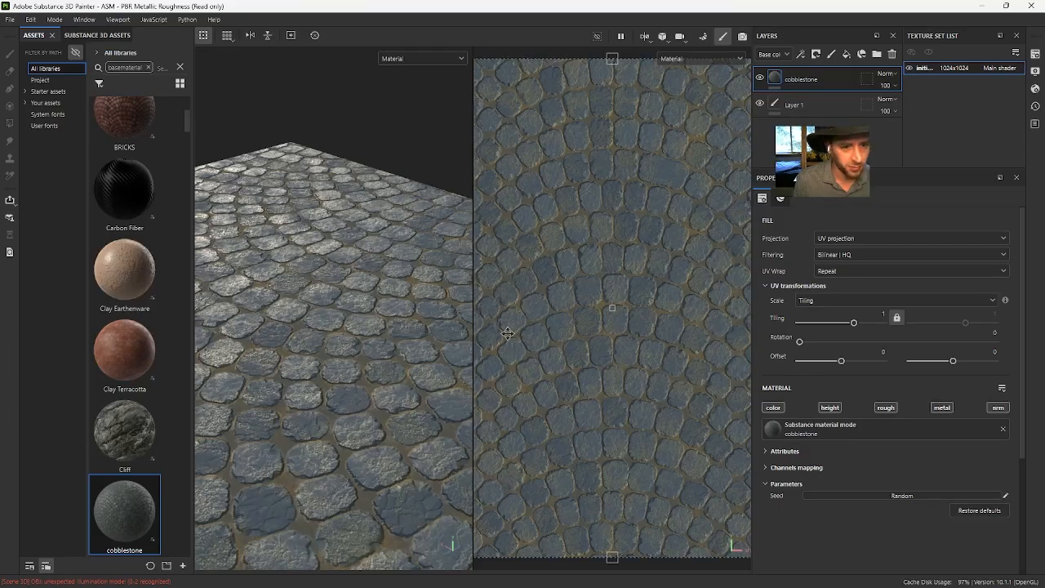
Step: Inspect the cobblestone plane in Substance 3D Painter from low, distant and overhead angles
scroll(341, 367, down, 3)
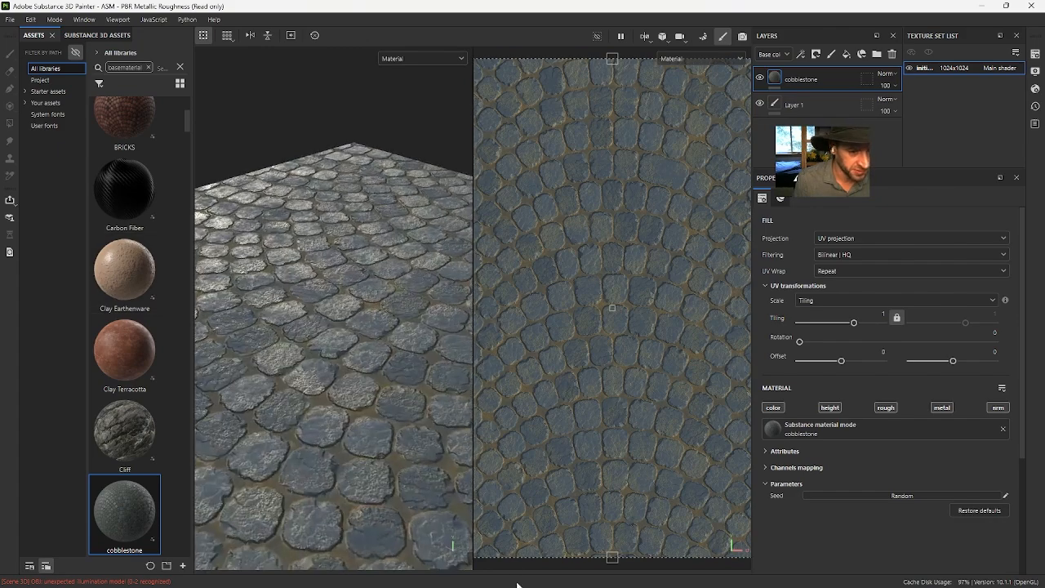
alt+drag(364, 439, 458, 535)
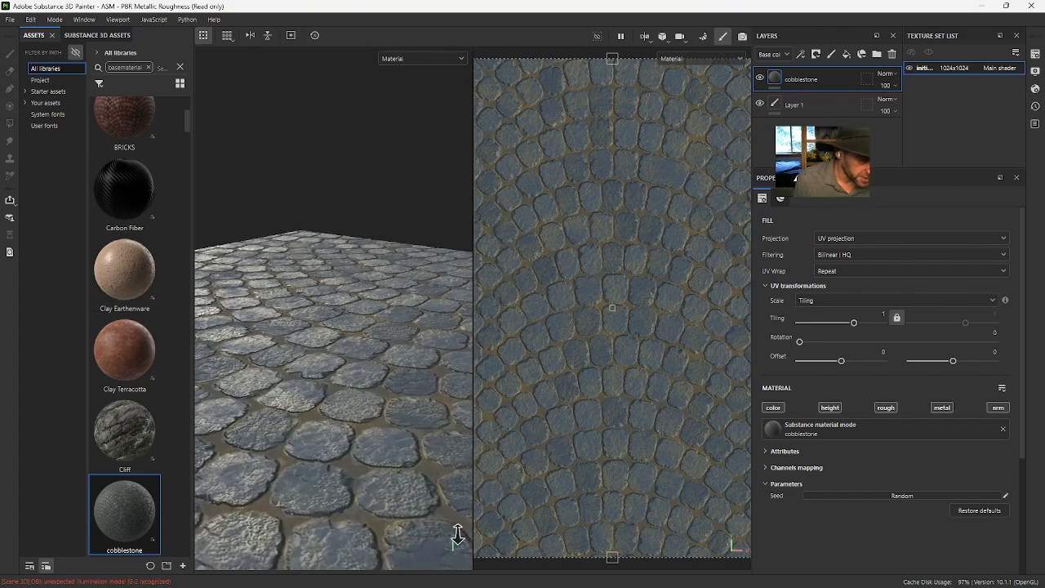
alt+drag(409, 504, 474, 413)
scroll(474, 413, up, 2)
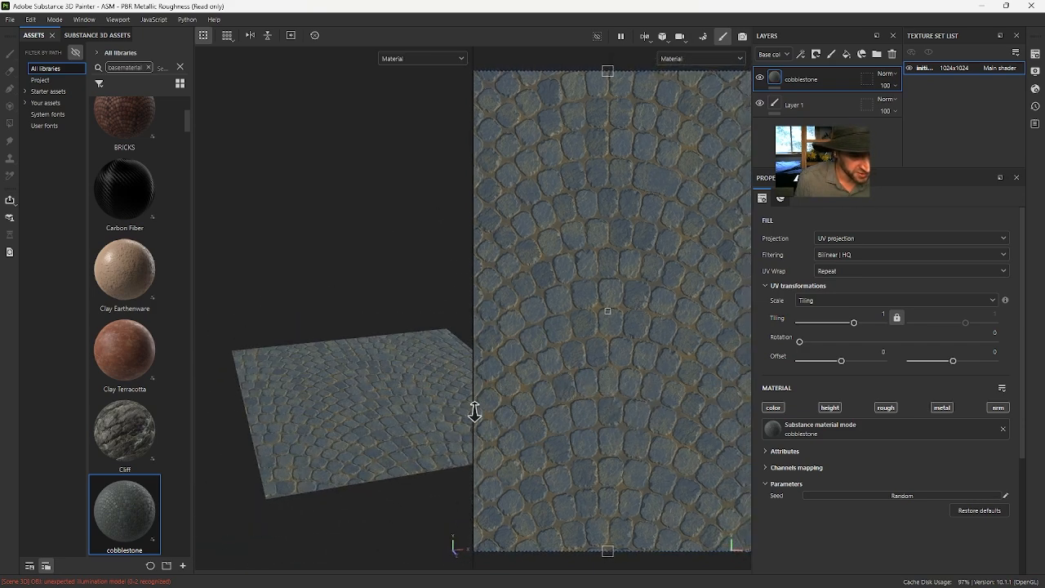
alt+drag(295, 314, 427, 275)
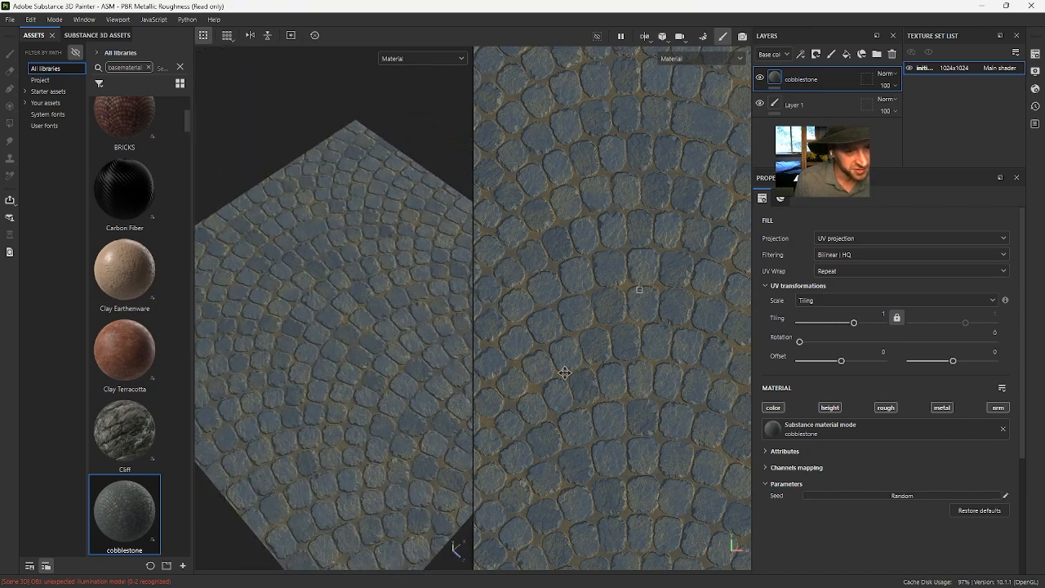
Step: Return to Substance 3D Designer and add a Tile Generator Grayscale node below the Arc Pavement node
key(alt+Tab)
middle_drag(394, 457, 570, 321)
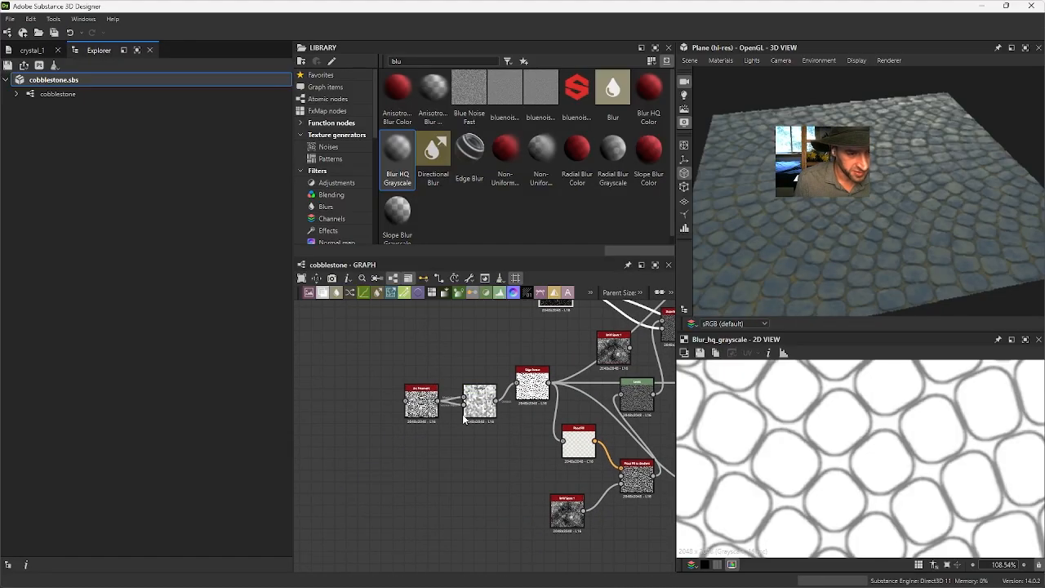
scroll(463, 417, up, 3)
drag(392, 392, 373, 360)
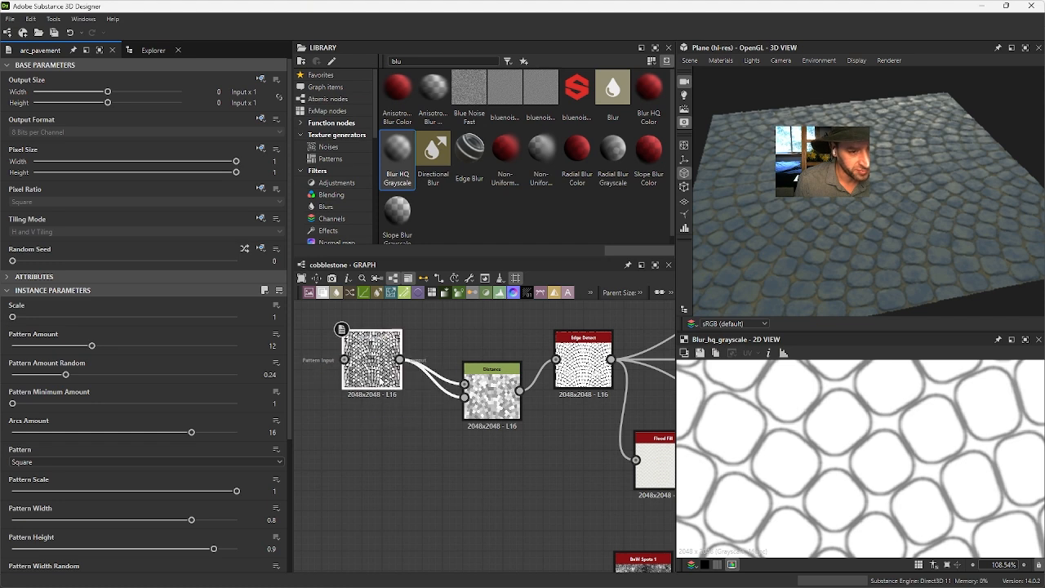
click(335, 161)
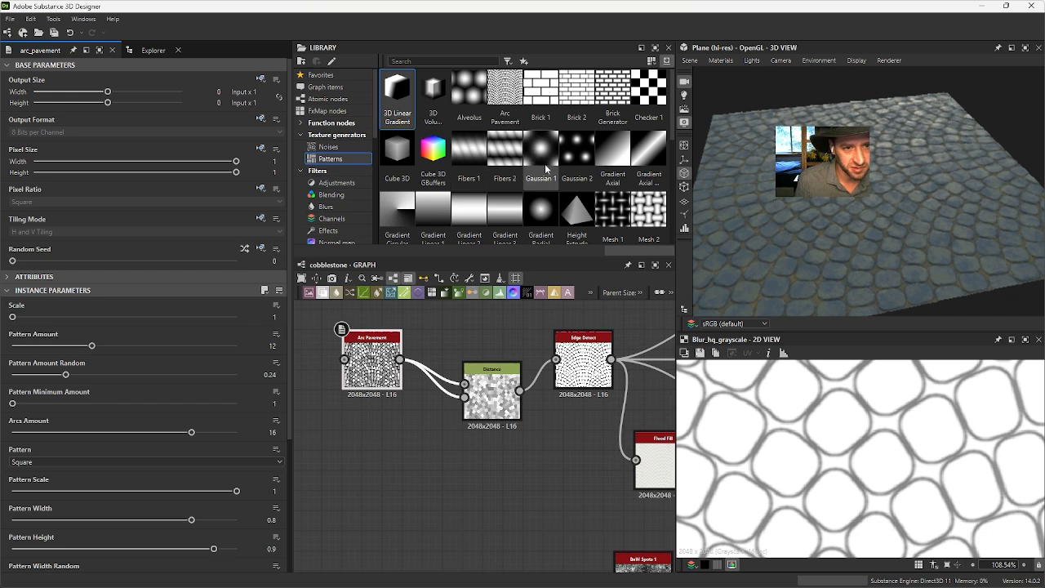
scroll(580, 149, down, 5)
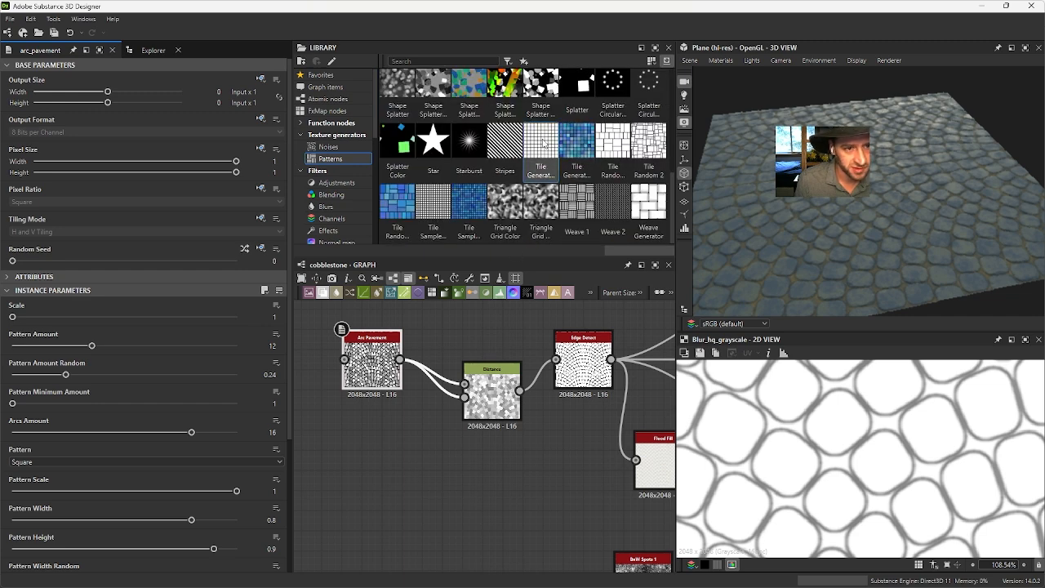
drag(544, 143, 375, 442)
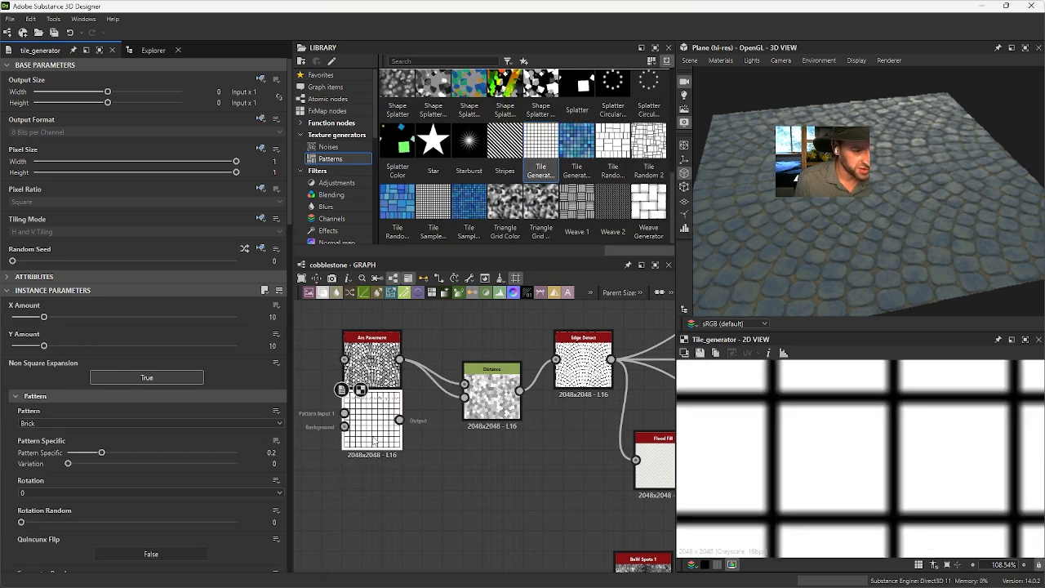
Step: Set the Tile Generator Grayscale node's Luminance Random to 0.77
click(372, 379)
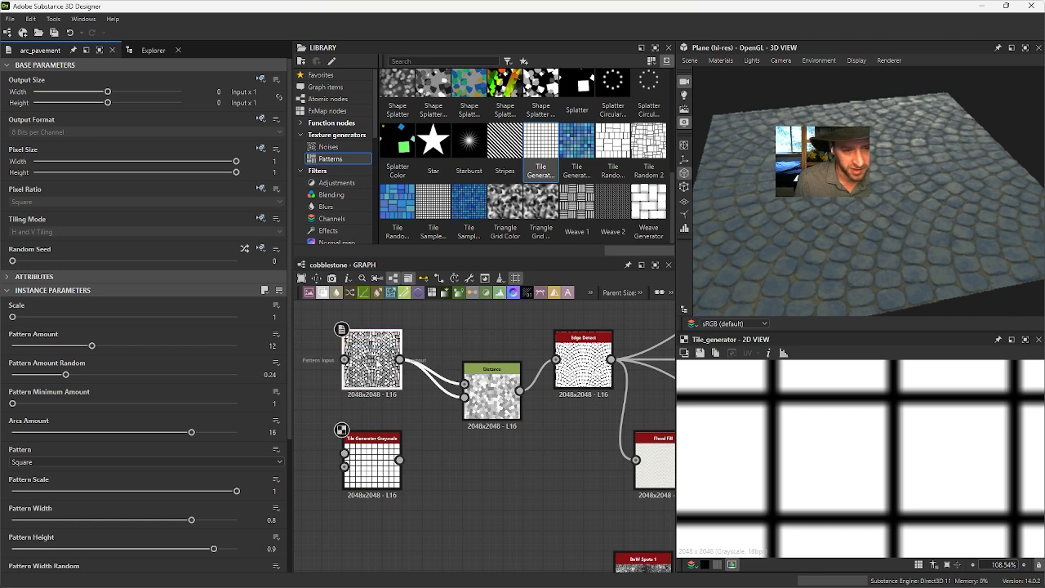
click(373, 449)
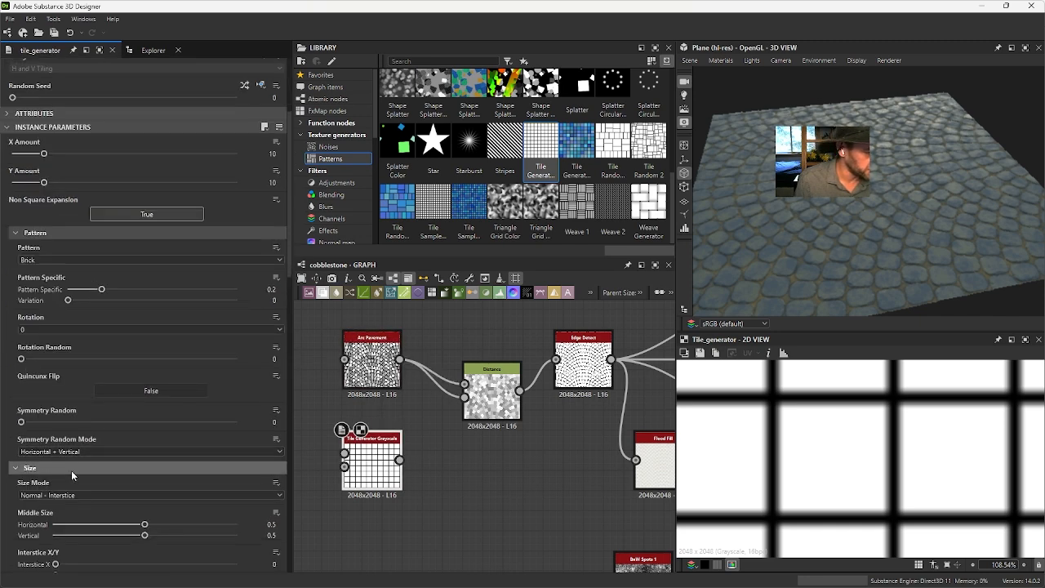
scroll(74, 472, down, 8)
scroll(76, 473, down, 4)
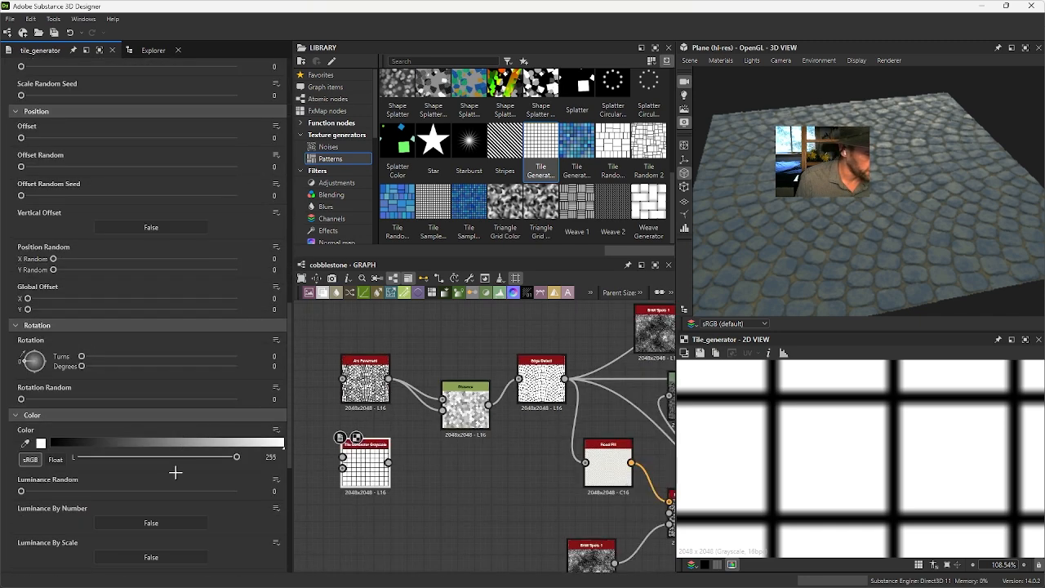
scroll(63, 441, down, 2)
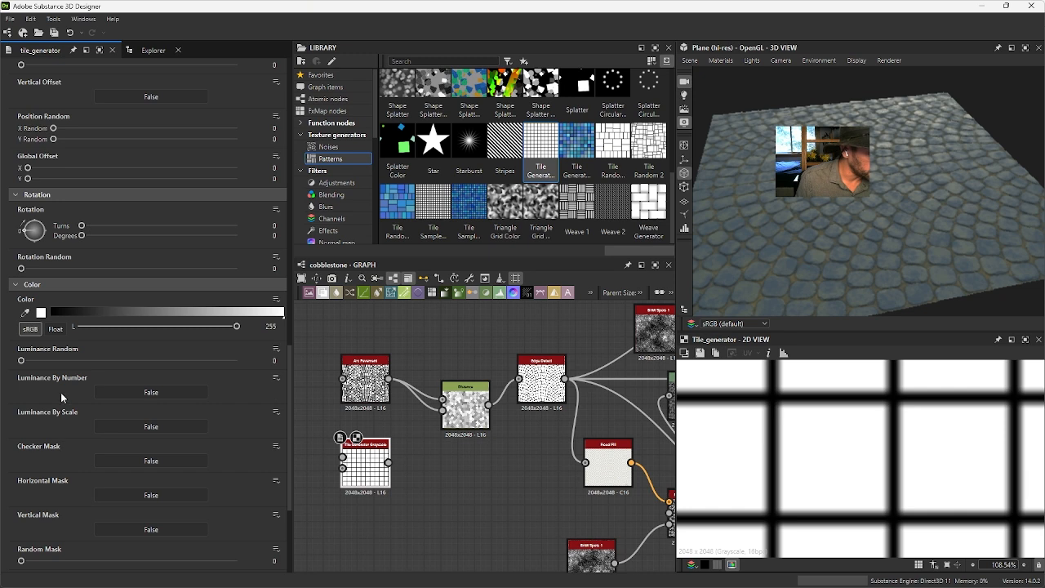
drag(53, 359, 186, 374)
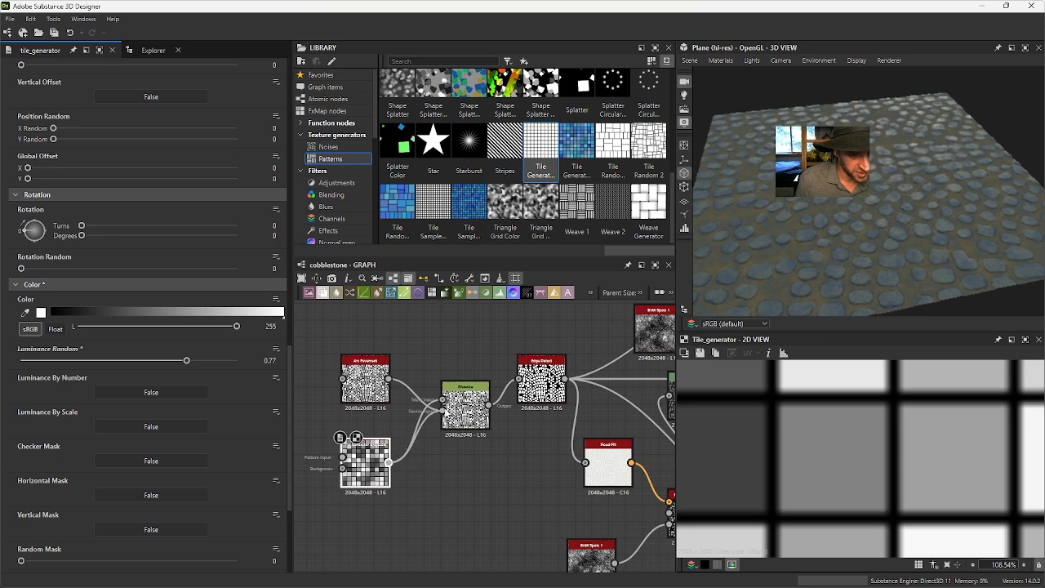
Step: Connect the Tile Generator Grayscale output to the Distance node's inputs in place of the Arc Pavement node
drag(445, 413, 446, 413)
mouse_move(1002, 230)
mouse_down()
mouse_move(960, 233)
mouse_move(1018, 219)
mouse_up()
right_drag(1018, 219, 738, 222)
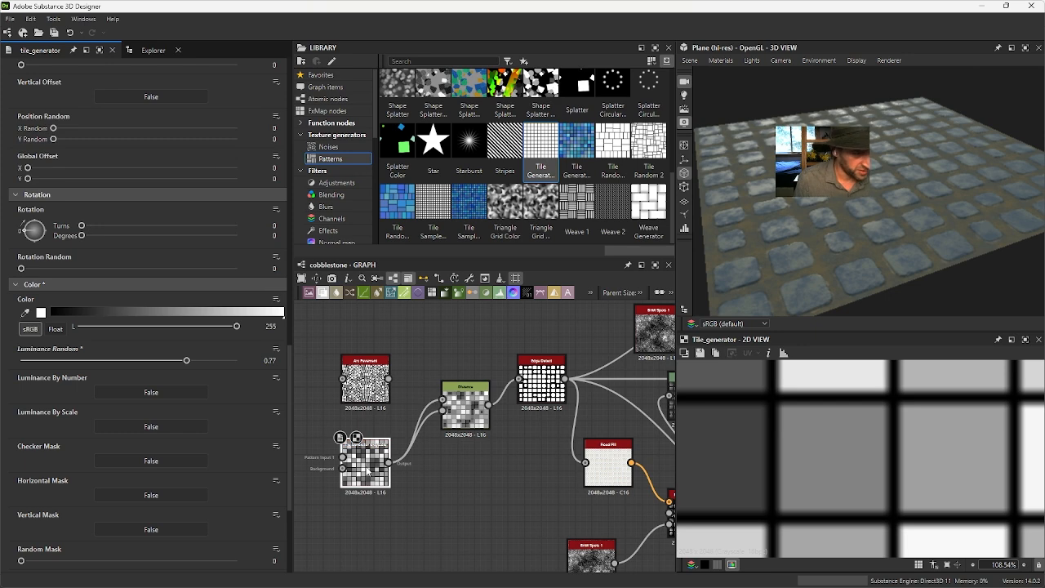
Step: Set the Tile Generator Grayscale node's Offset Random to 0.61 and check the whole pattern
scroll(30, 253, up, 4)
scroll(70, 212, up, 2)
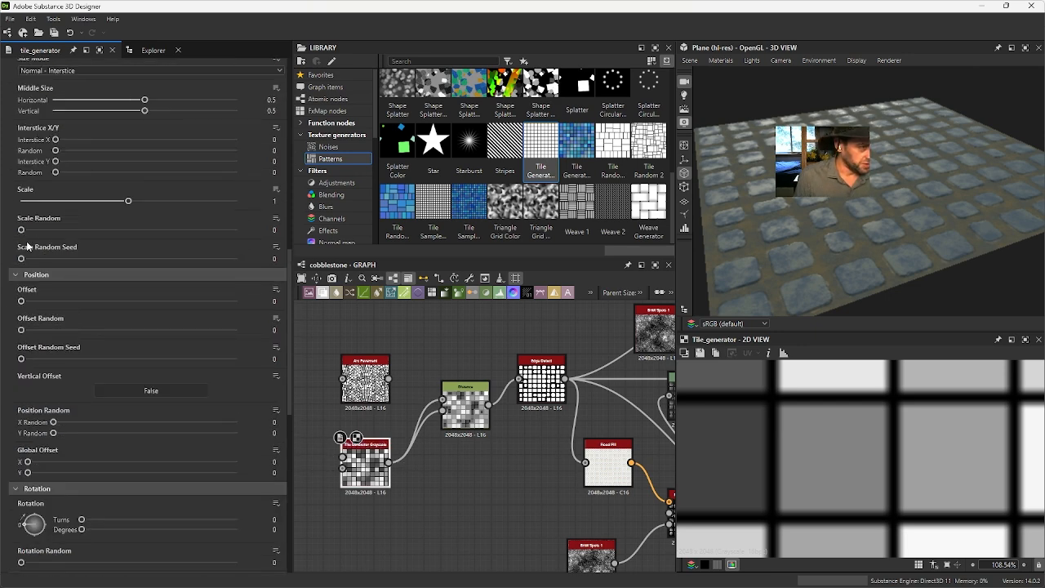
scroll(43, 217, up, 1)
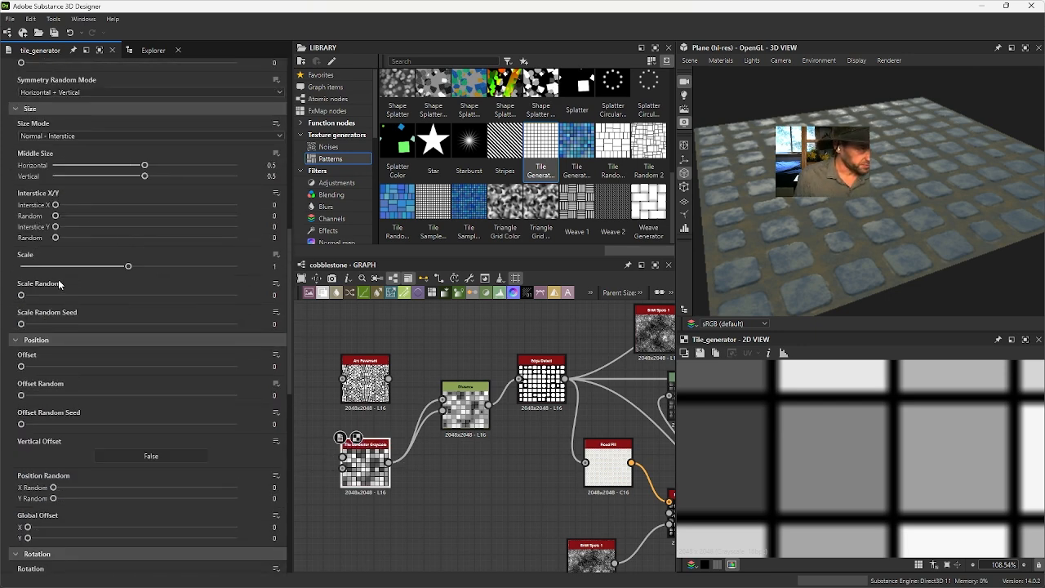
drag(23, 395, 151, 396)
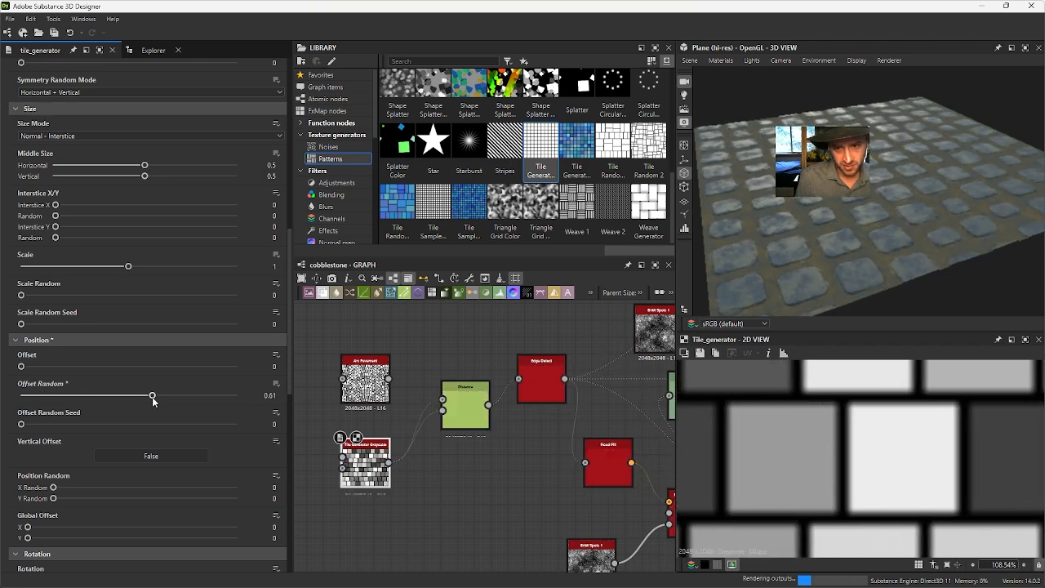
scroll(804, 474, down, 8)
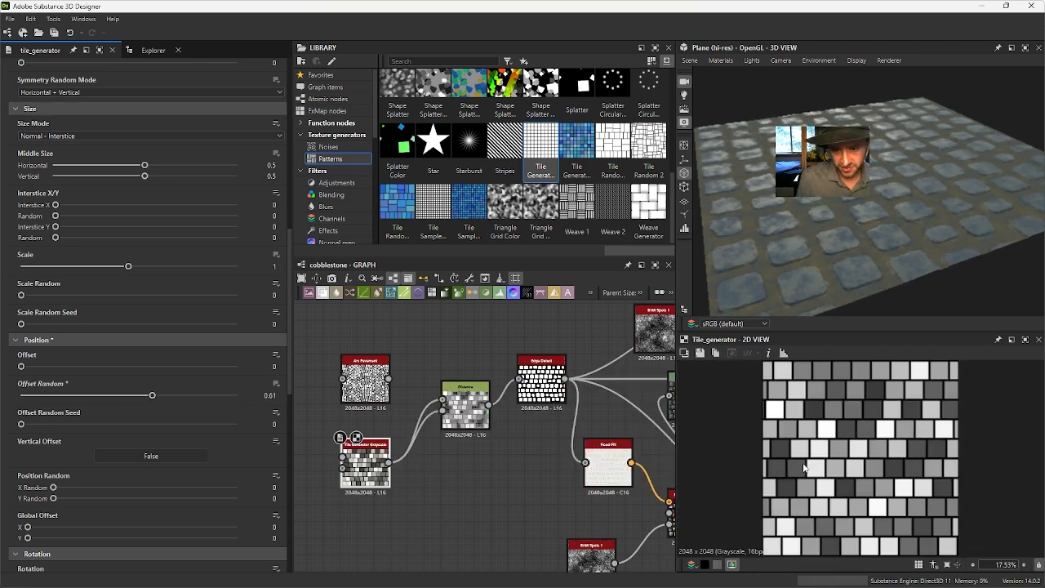
Step: Reduce the Tile Generator Grayscale node's Scale to 0.23 and show the Distance node's output in the 2D view
scroll(77, 462, down, 10)
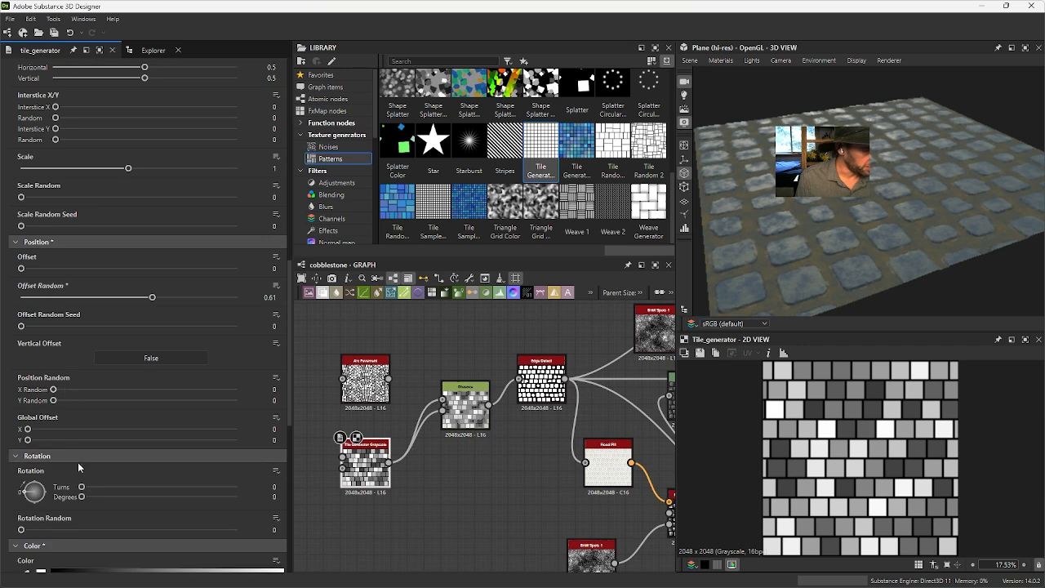
scroll(78, 409, down, 1)
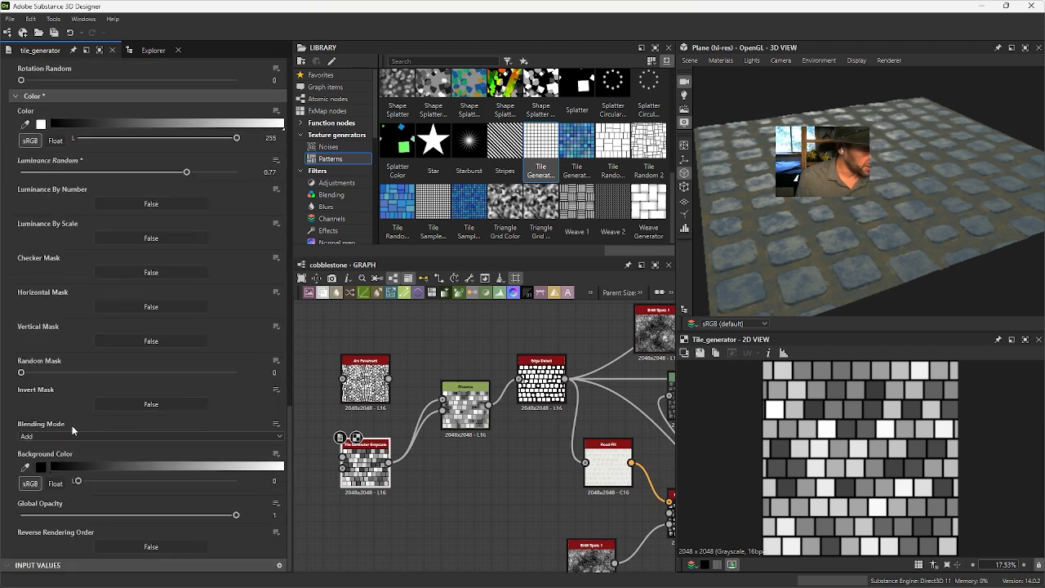
scroll(72, 425, up, 10)
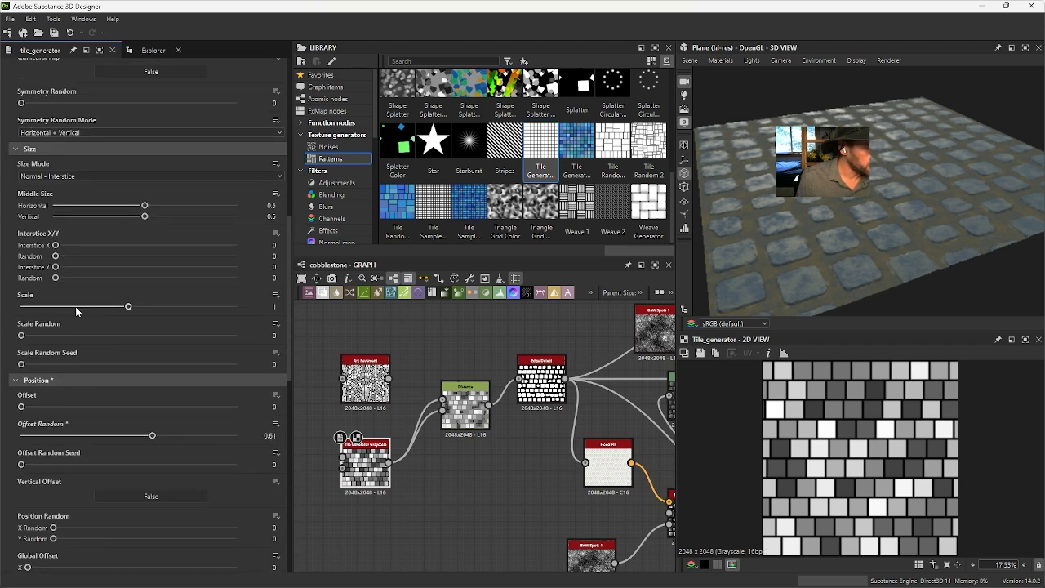
drag(127, 307, 267, 337)
click(451, 423)
double_click(478, 418)
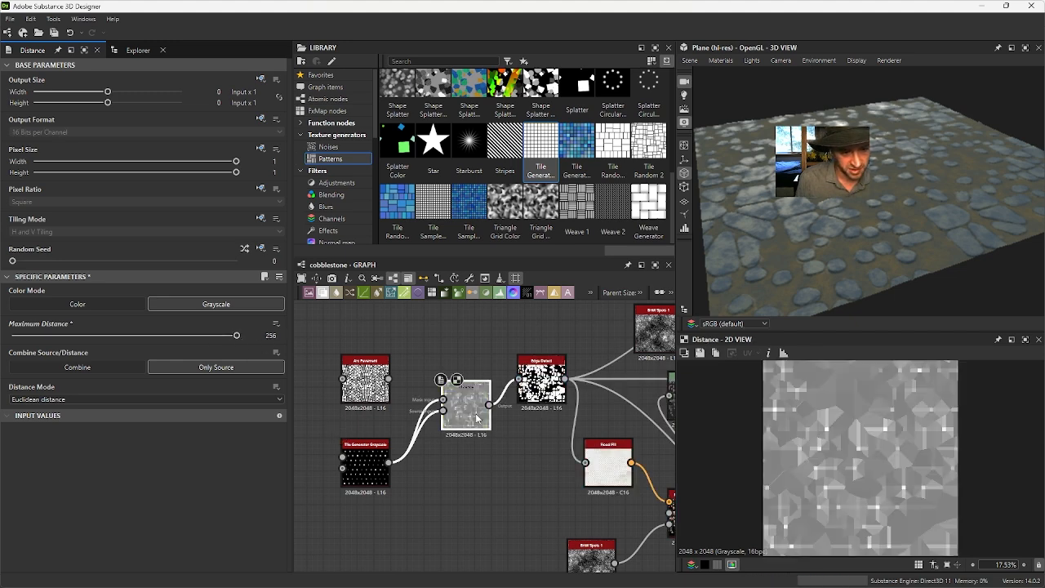
Step: Set the Tile Generator Grayscale node's Scale to 0.06 and check the stones on the 3D plane
click(355, 480)
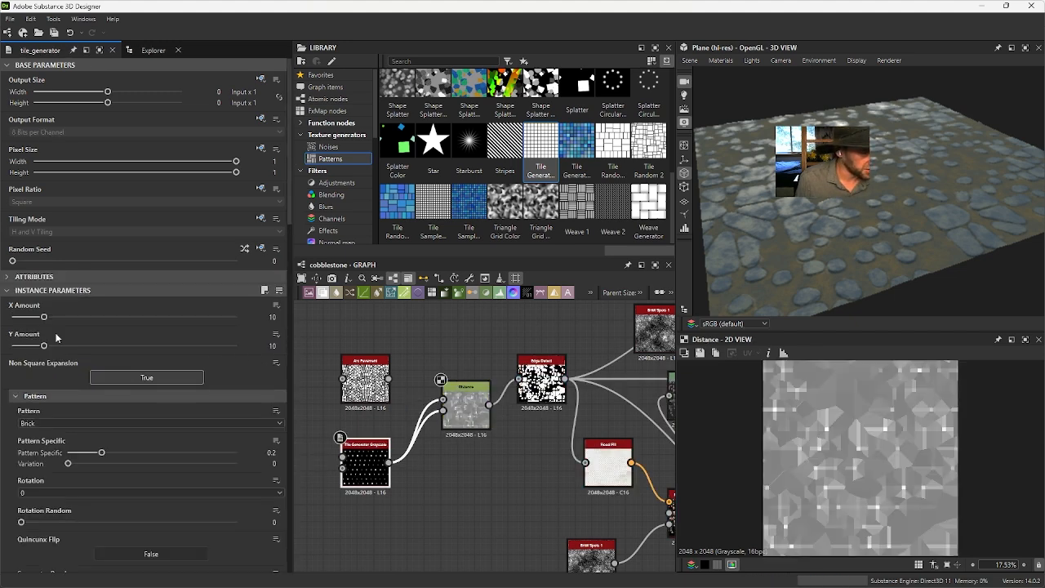
scroll(85, 408, down, 10)
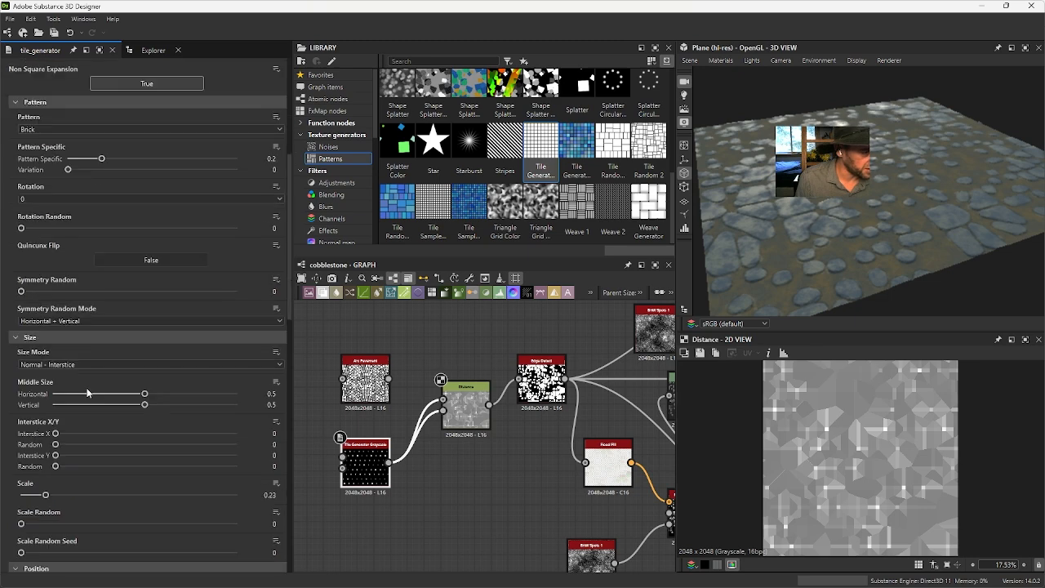
scroll(90, 384, down, 4)
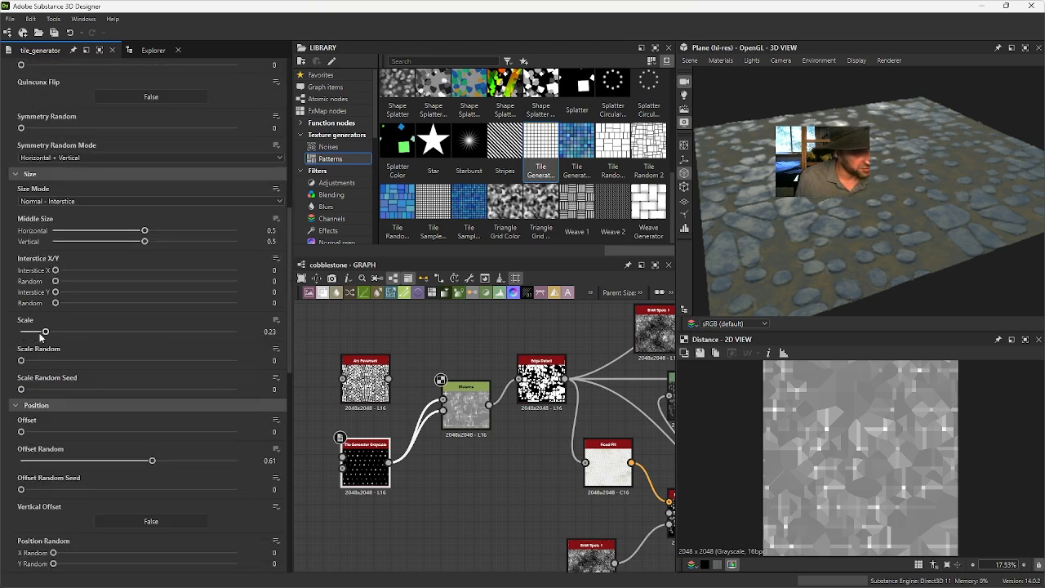
drag(45, 333, 26, 333)
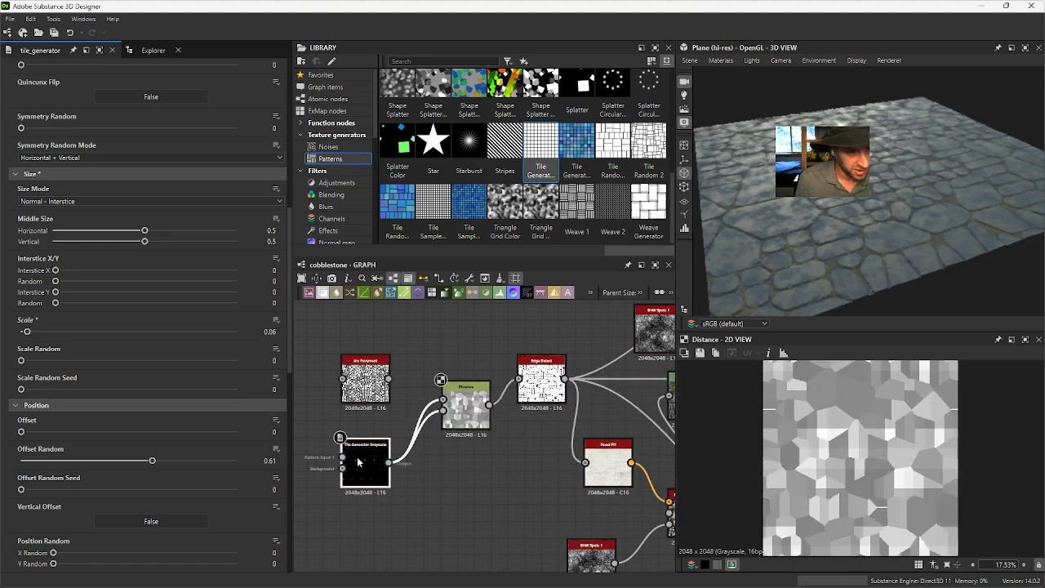
scroll(98, 442, down, 3)
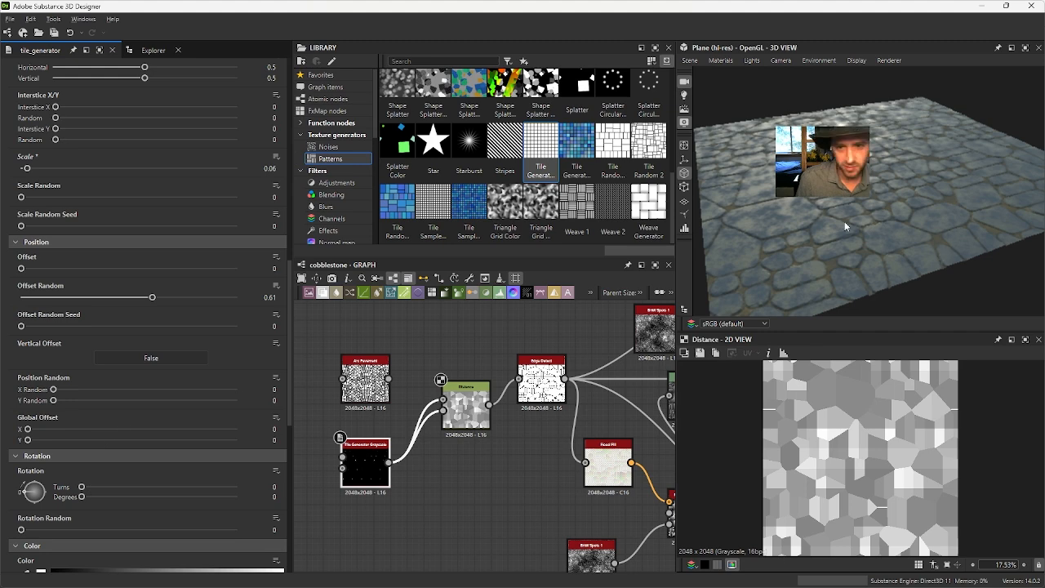
drag(845, 222, 844, 243)
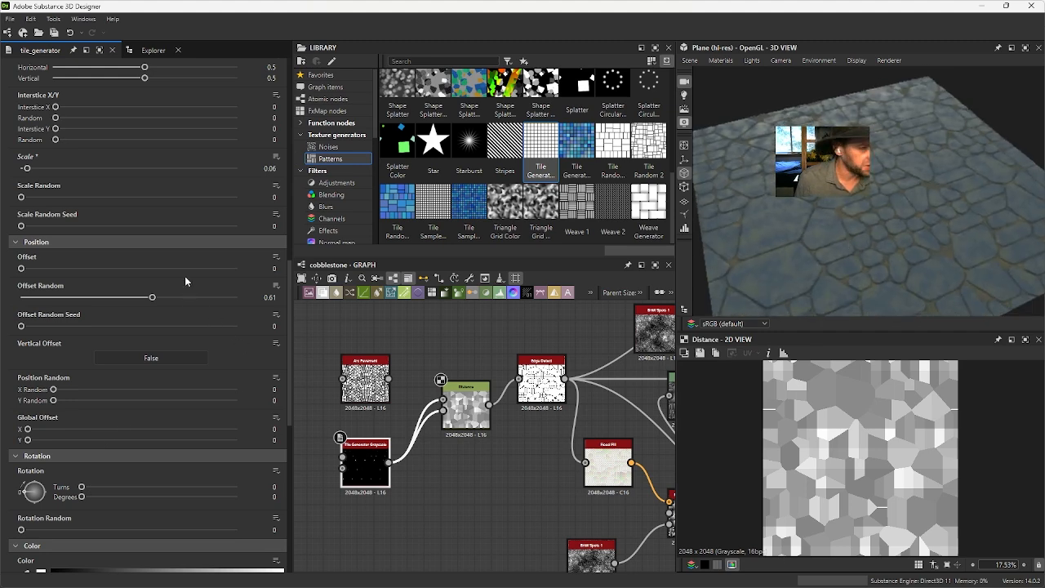
Step: Set the Tile Generator's Offset Random to 0.63, enable Vertical Offset, and set Position Random to X 0.22 and Y 0.47
drag(153, 300, 158, 300)
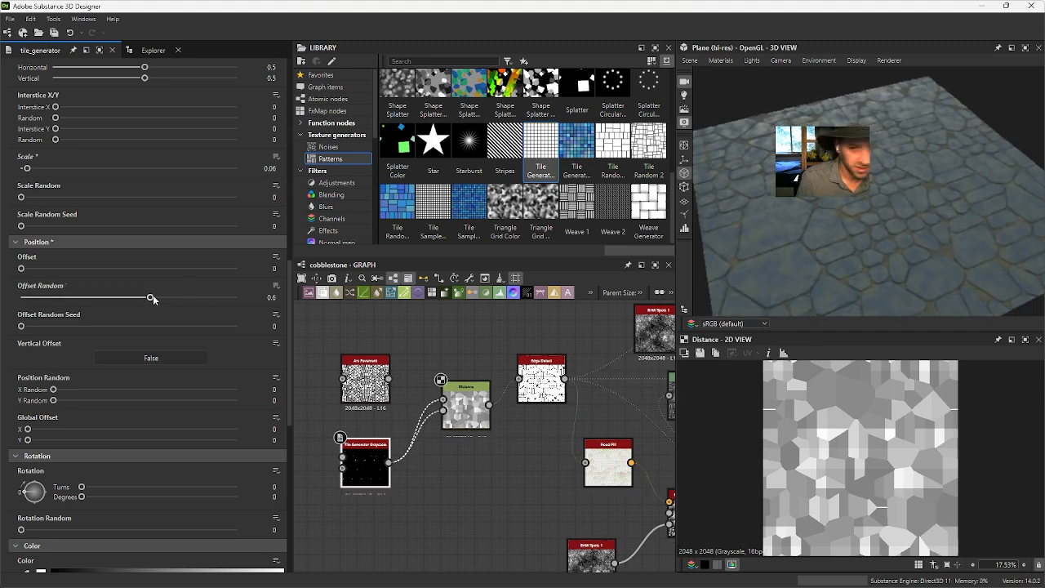
click(145, 364)
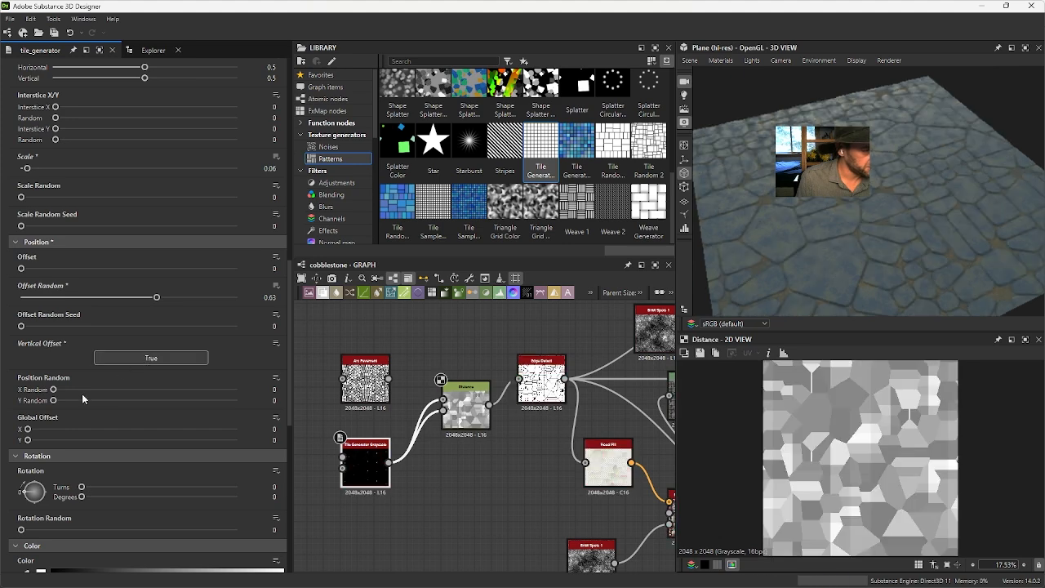
click(78, 391)
drag(78, 392, 139, 401)
scroll(90, 459, down, 3)
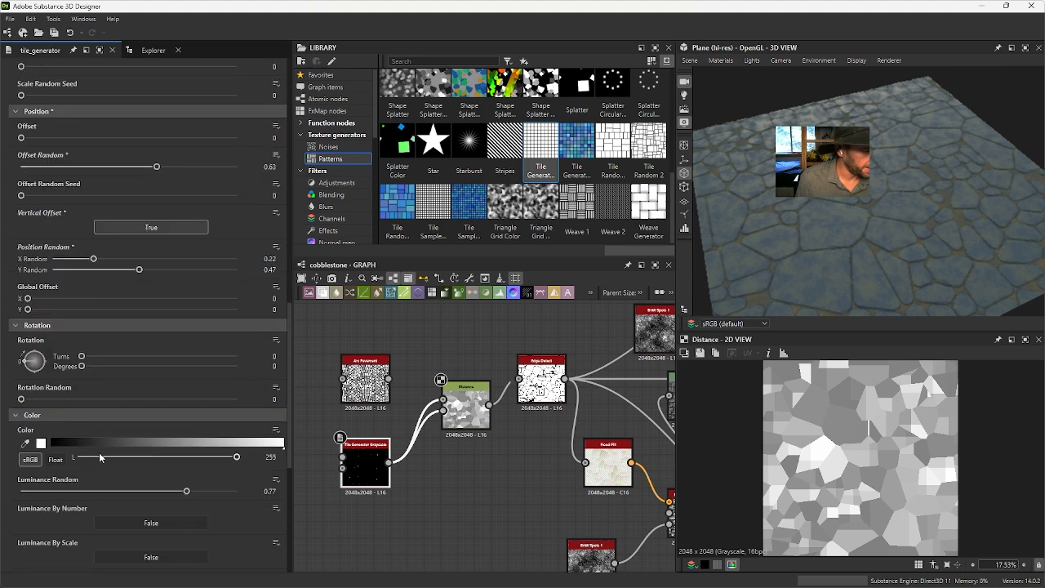
Step: Try a lower Maximum Distance on the Distance node
click(481, 418)
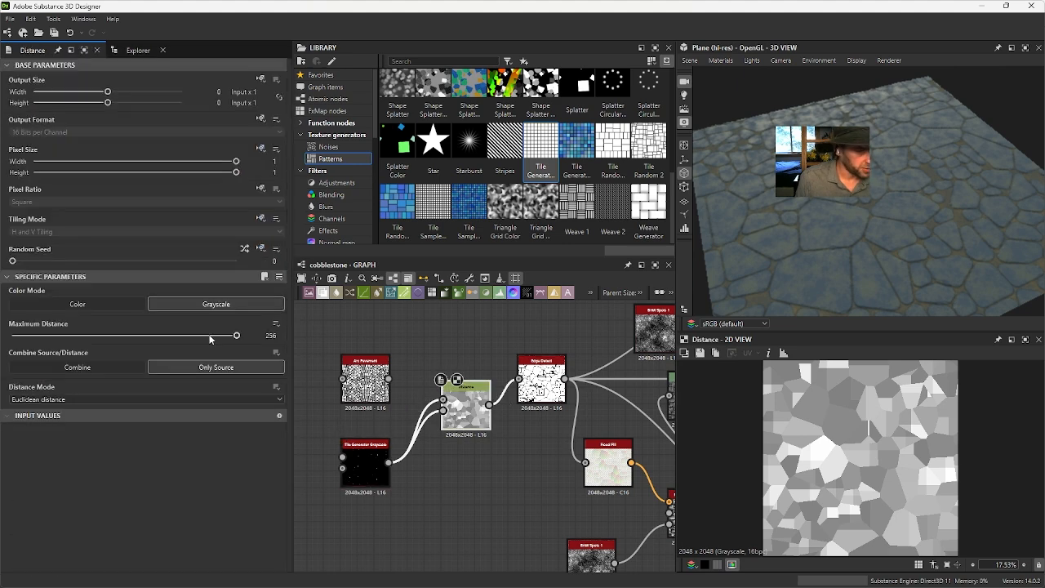
drag(210, 340, 59, 338)
Step: Set the Tile Generator Grayscale node's horizontal Middle Size to 0.26 and its Offset Random Seed to 239
click(364, 463)
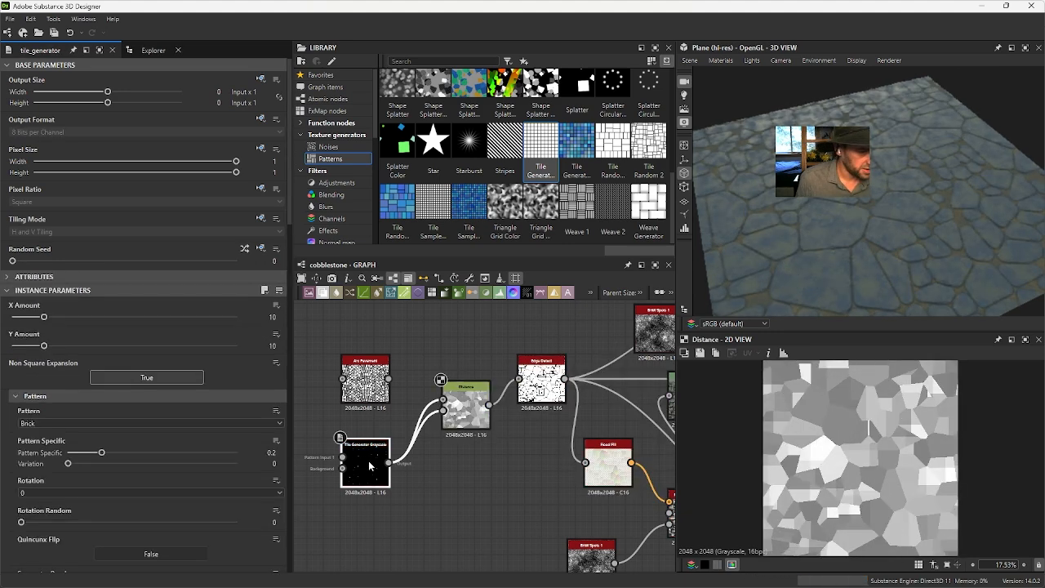
scroll(68, 435, down, 6)
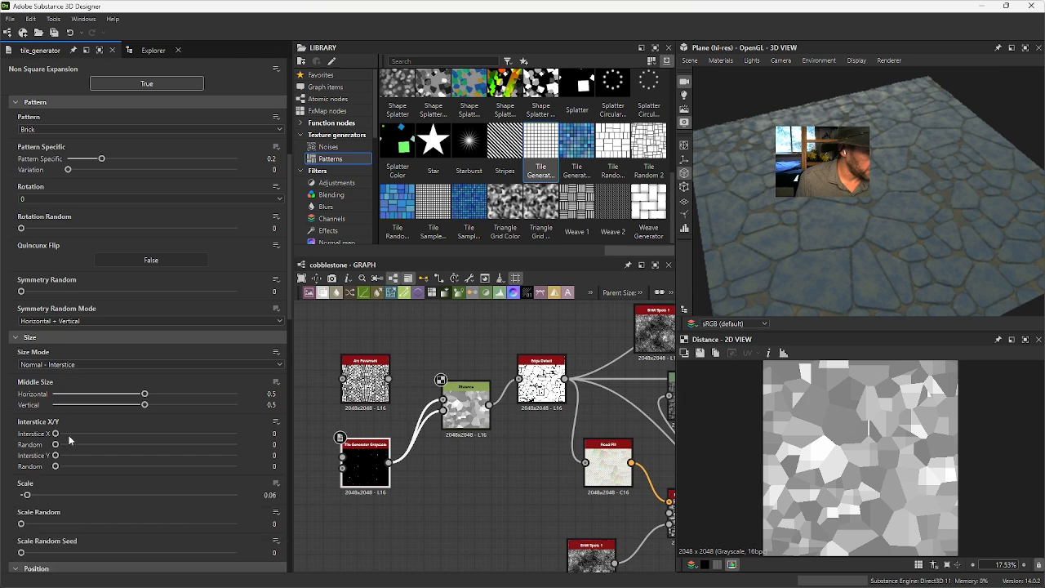
scroll(150, 440, down, 2)
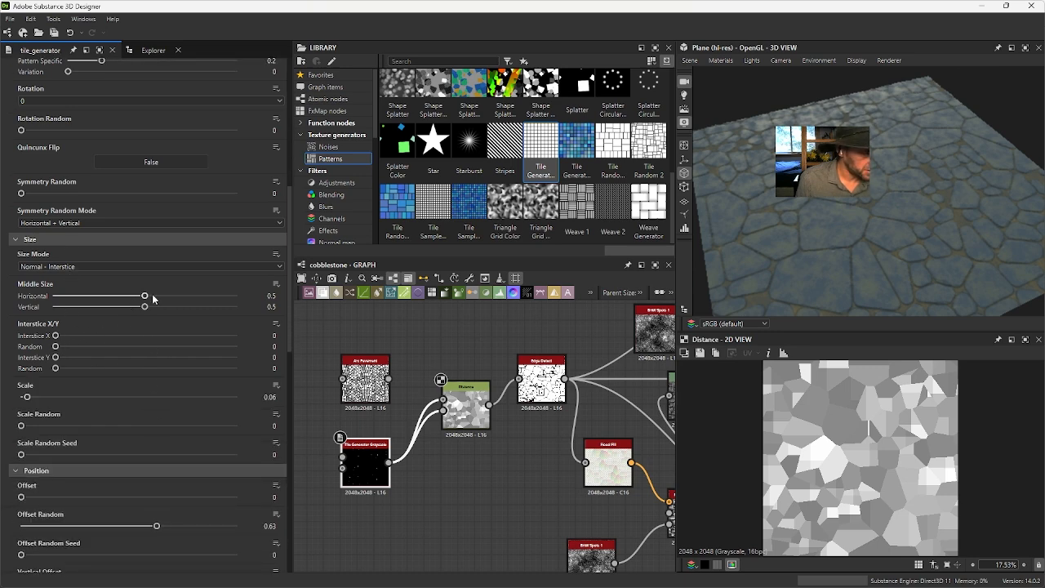
drag(152, 294, 89, 299)
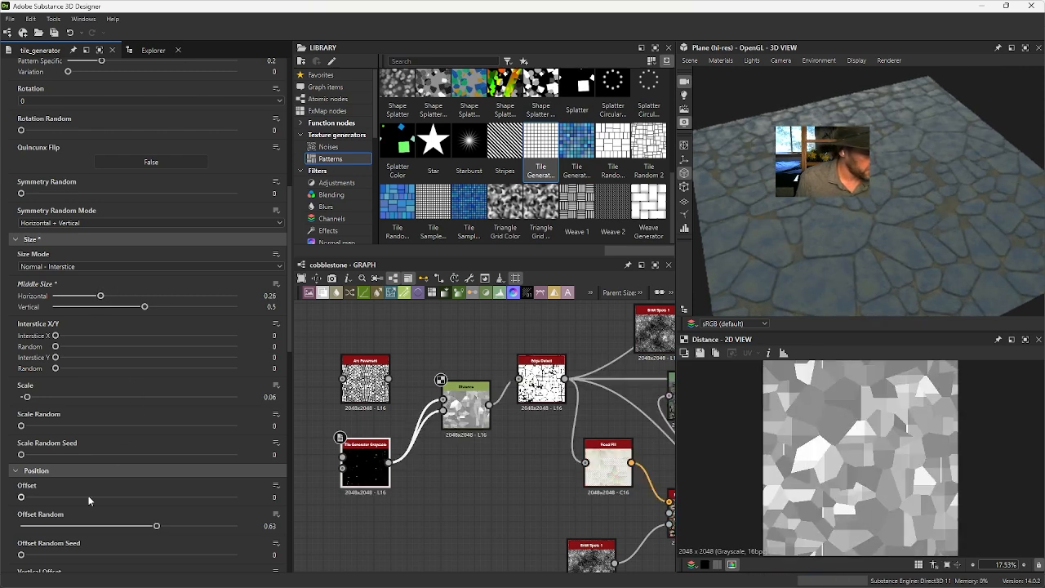
scroll(90, 501, down, 2)
click(74, 456)
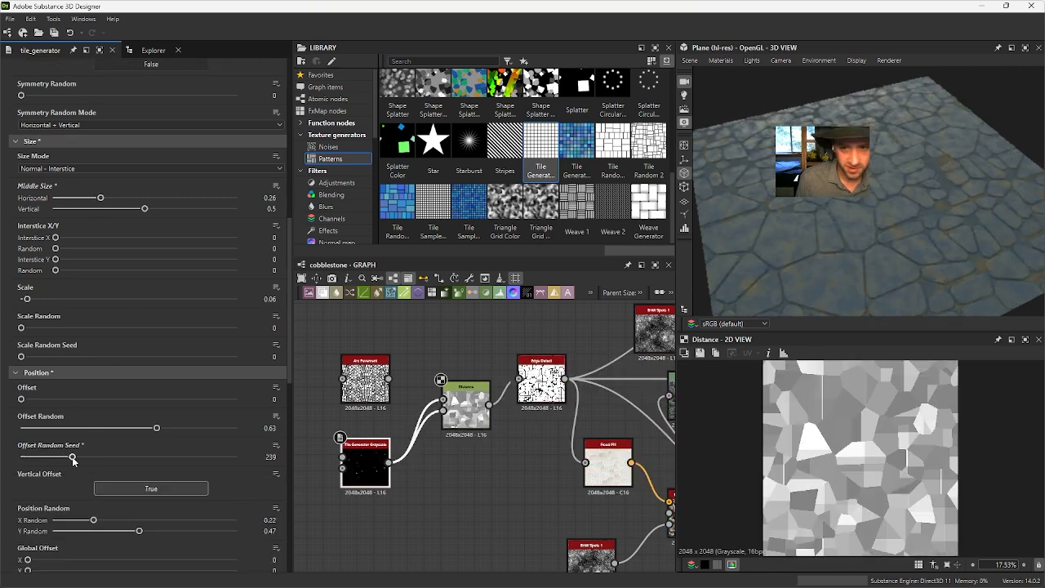
Step: Raise the Tile Generator Grayscale node's X Amount to 24 and Y Amount to 27
scroll(95, 465, down, 2)
scroll(95, 466, down, 6)
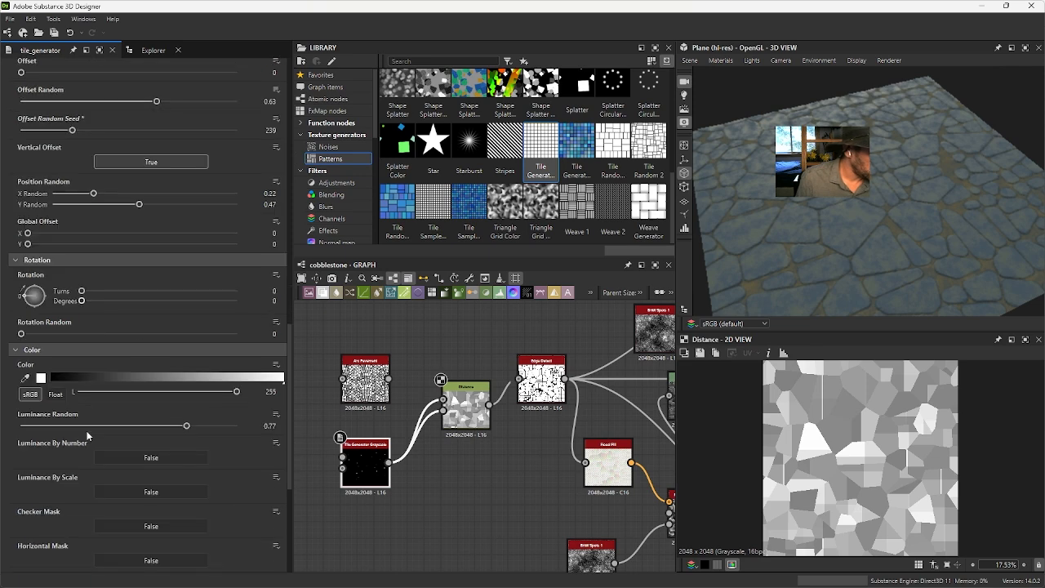
scroll(57, 415, down, 3)
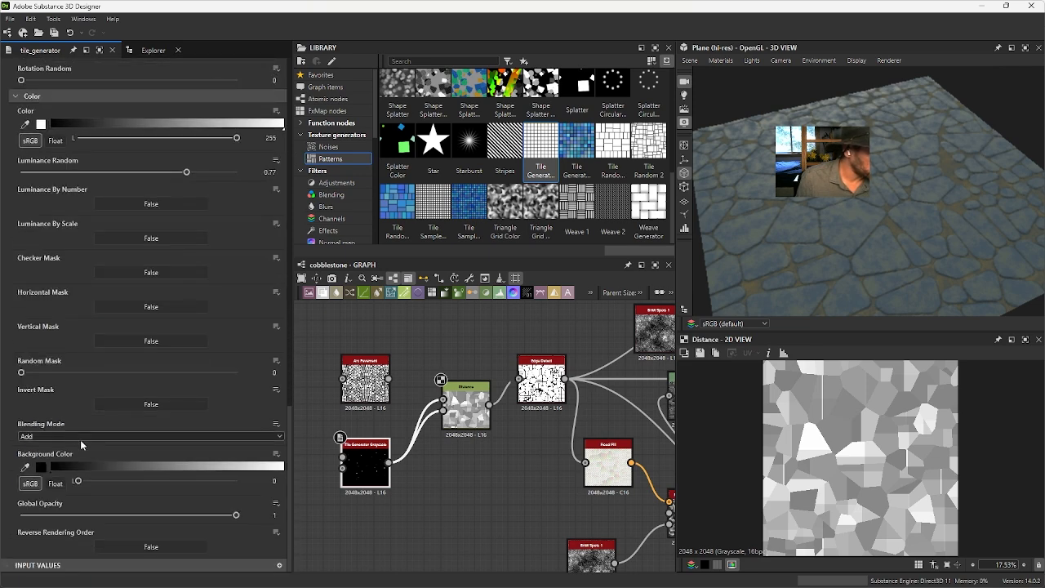
scroll(79, 440, up, 8)
scroll(90, 415, up, 15)
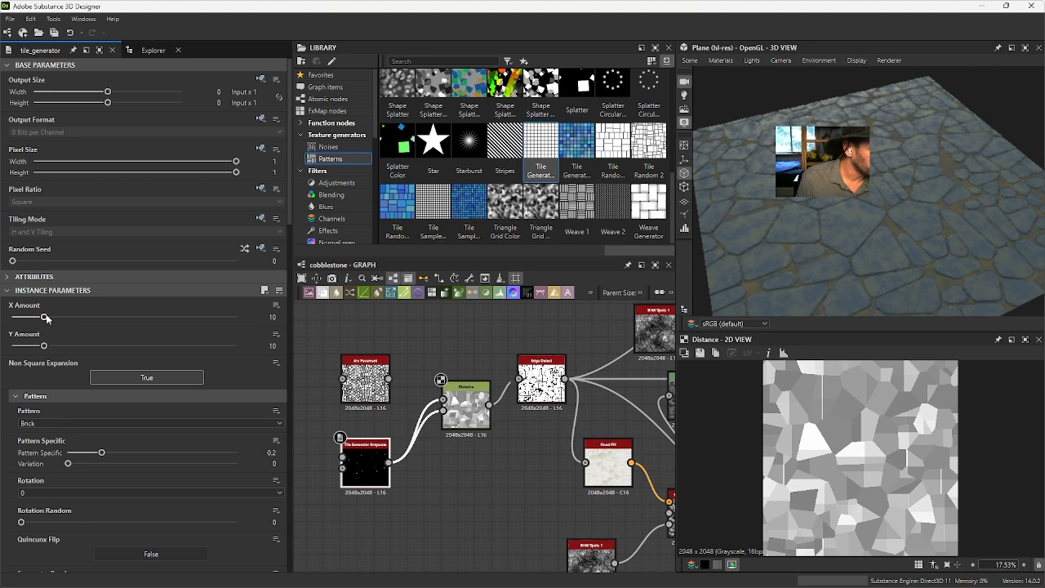
drag(45, 317, 105, 346)
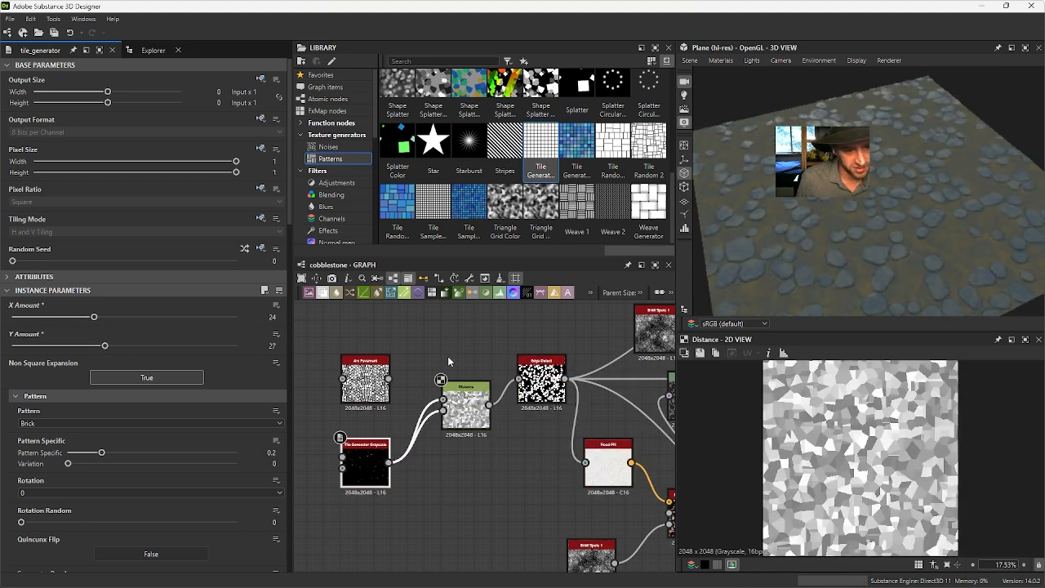
Step: Set the Edge Detect node's Edge Roundness to 0.39 and inspect the stones on the 3D plane
double_click(531, 381)
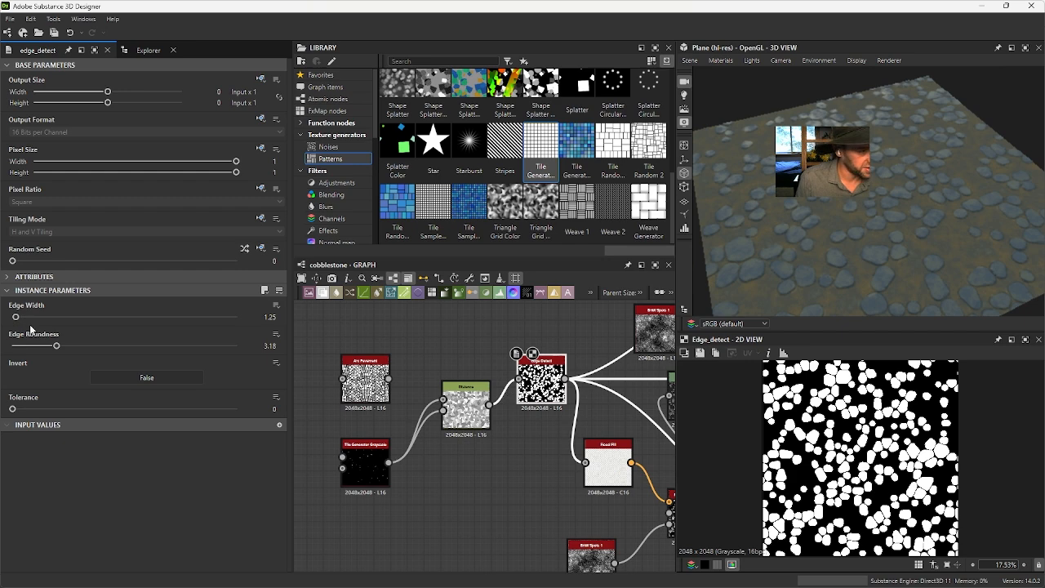
drag(56, 347, 18, 347)
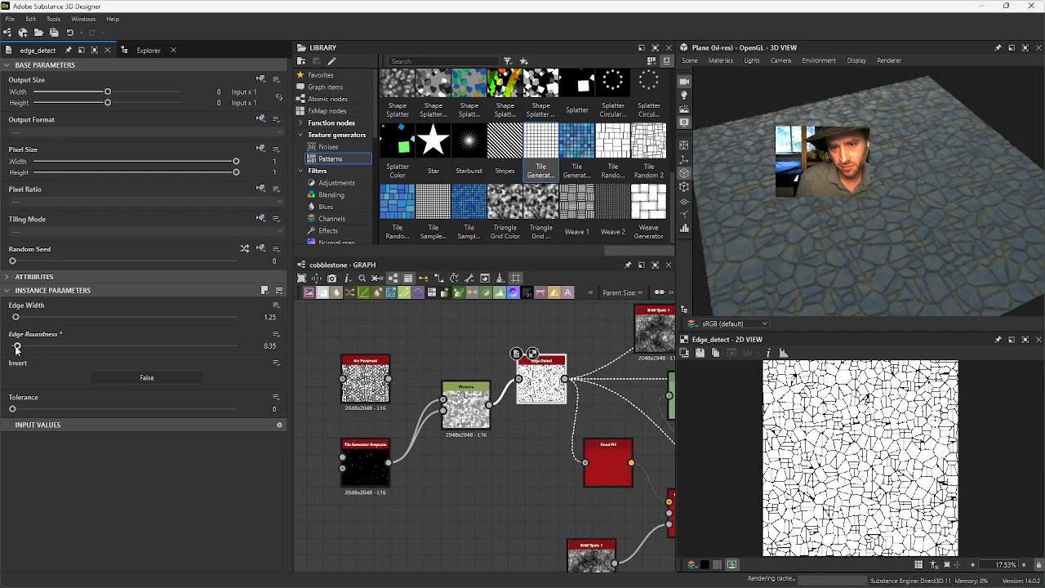
drag(924, 229, 804, 235)
scroll(911, 229, up, 5)
scroll(910, 228, down, 4)
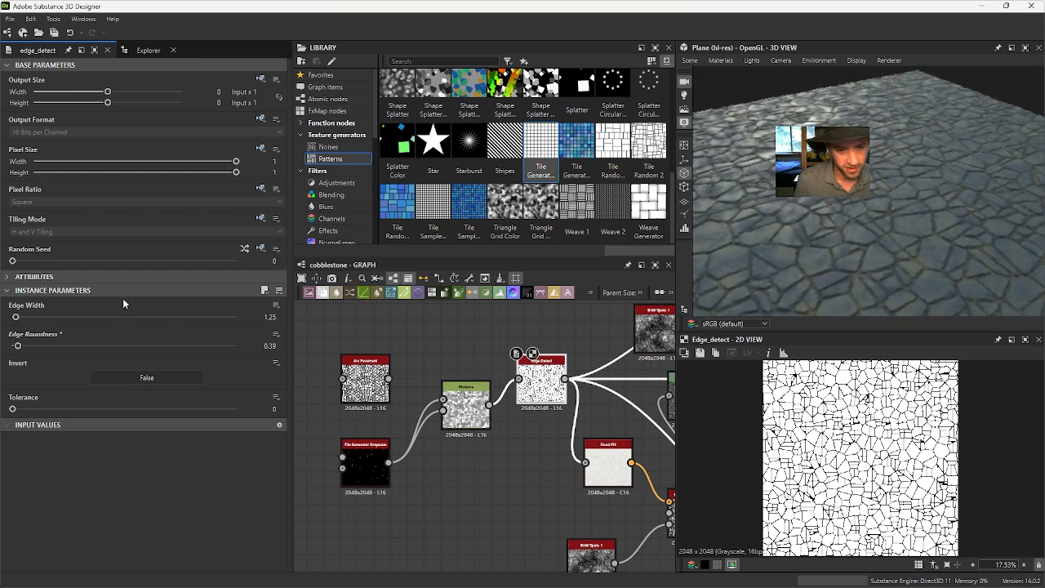
Step: Set the Tile Generator Grayscale node's X Amount to 18 and Y Amount to 14
click(365, 461)
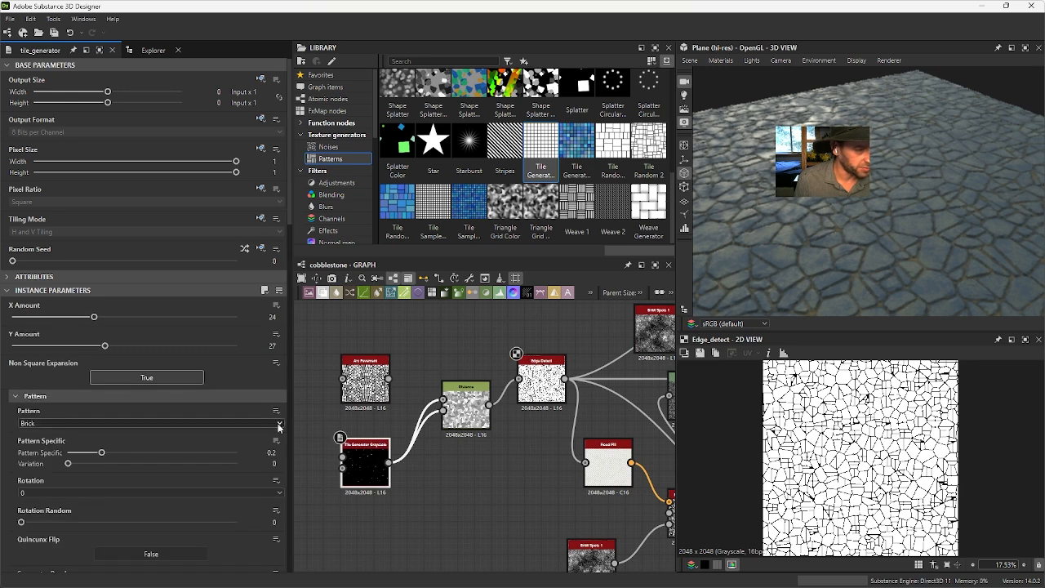
drag(94, 318, 59, 347)
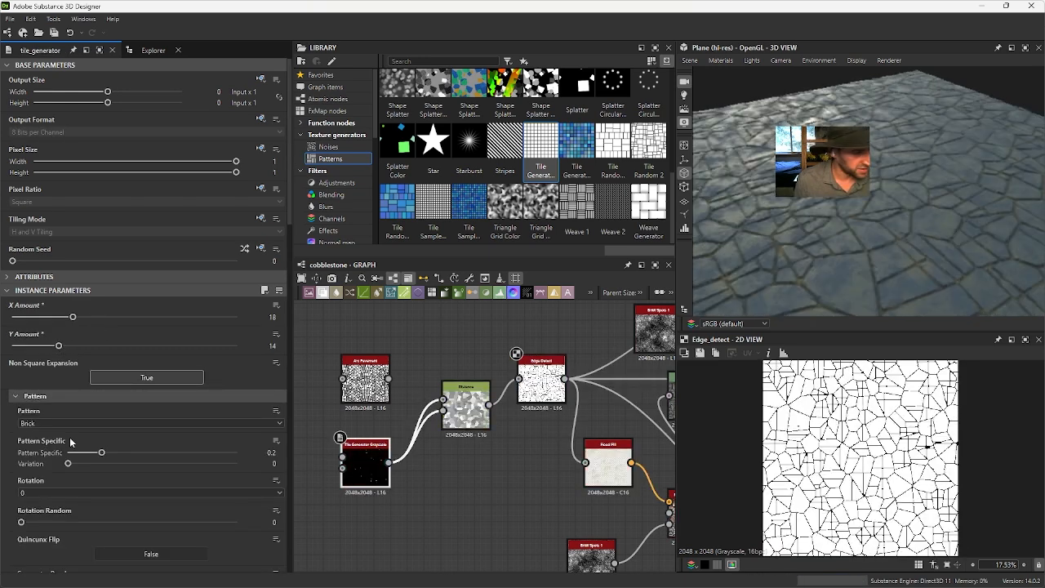
scroll(70, 442, down, 10)
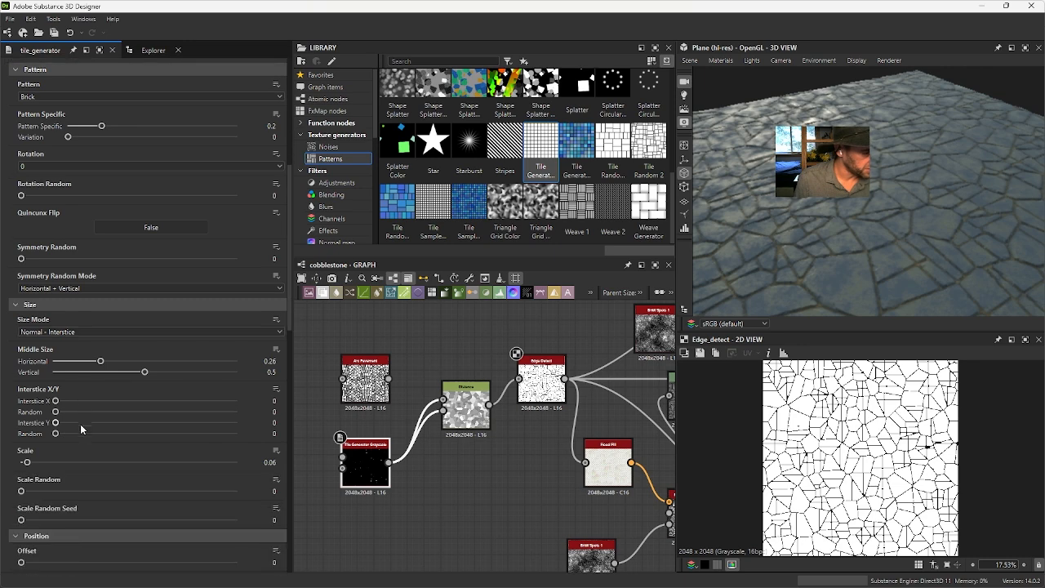
scroll(81, 421, up, 10)
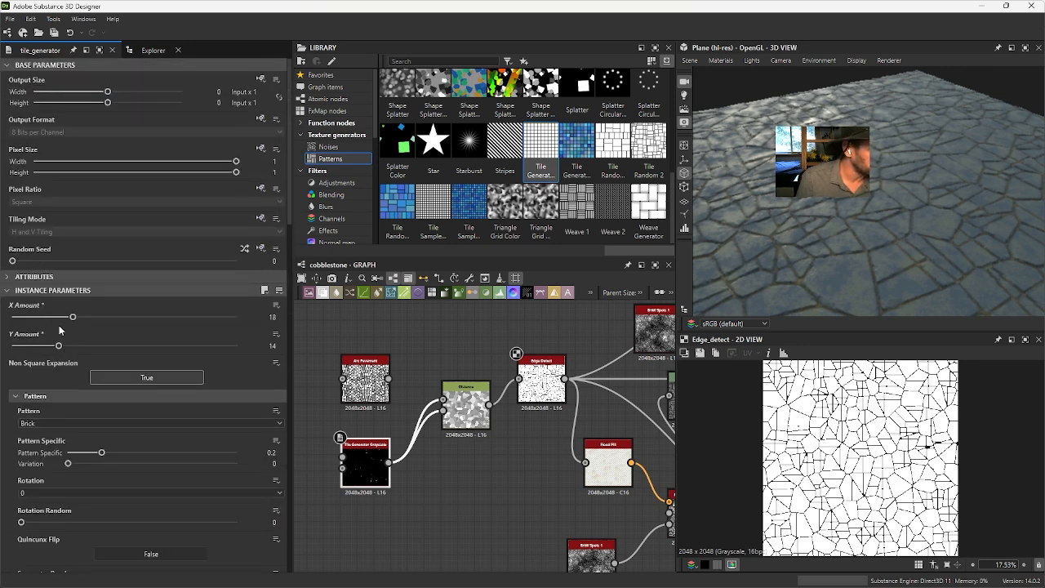
Step: Set the Tile Generator Grayscale node's Scale to 0.01 and inspect the larger stones on the 3D plane
scroll(59, 330, down, 2)
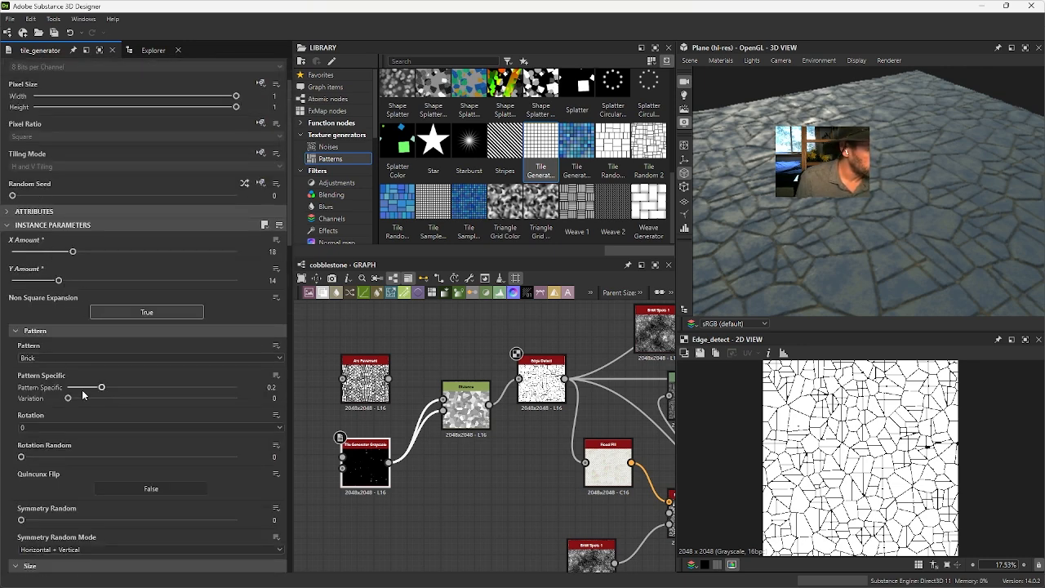
scroll(86, 409, down, 13)
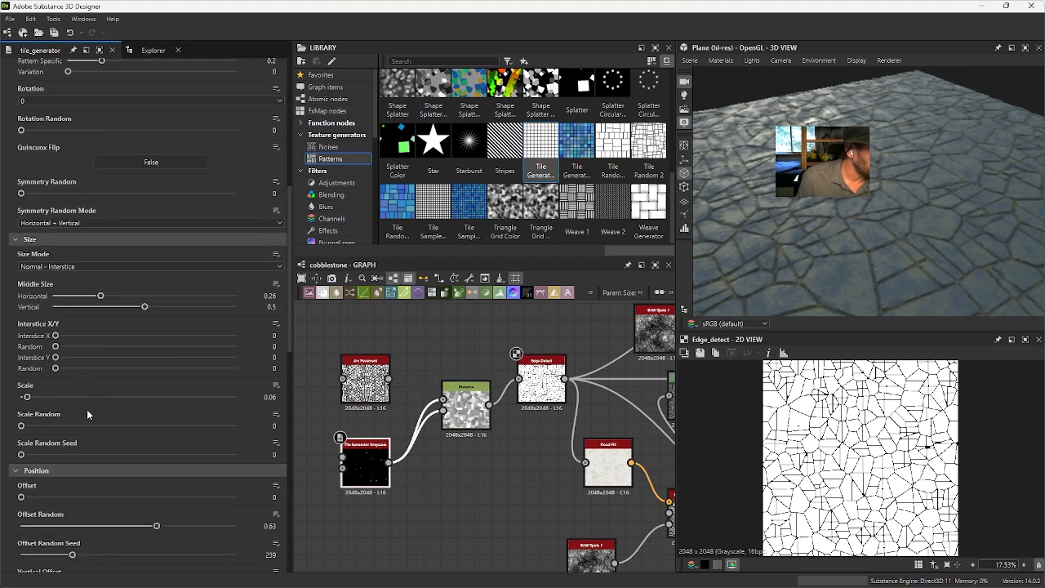
click(28, 300)
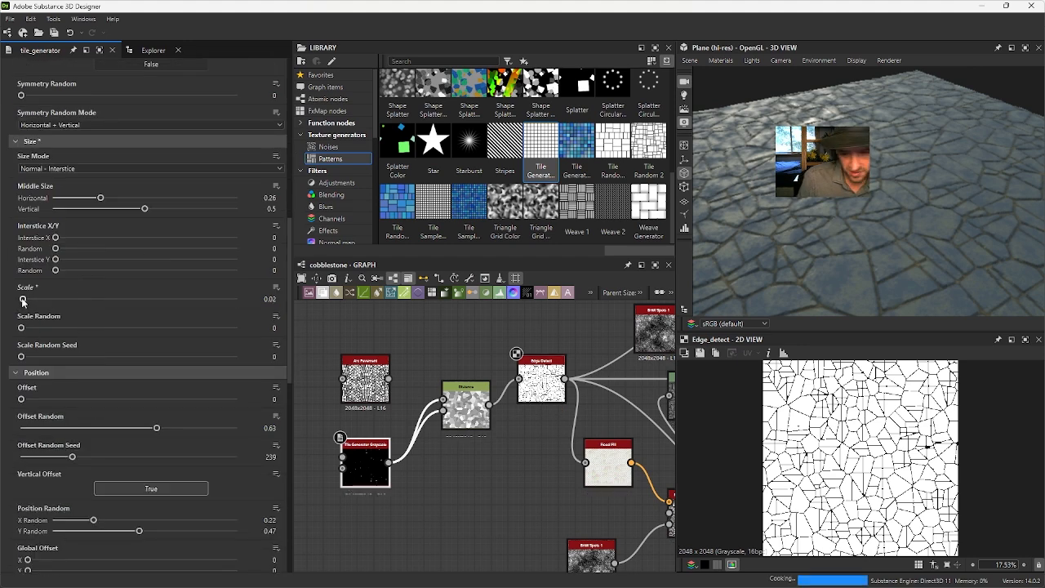
drag(28, 301, 22, 301)
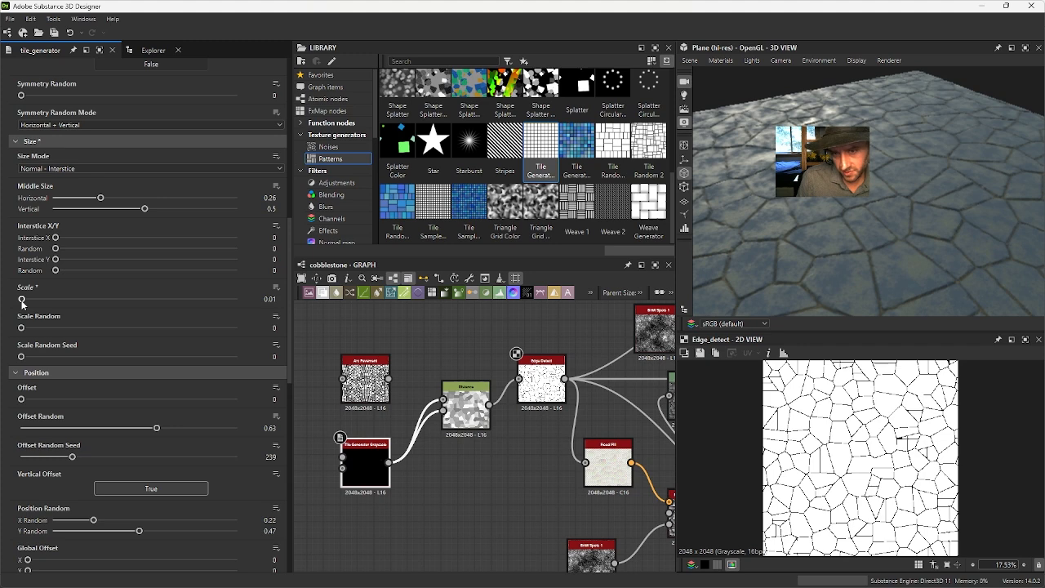
scroll(918, 221, down, 5)
drag(854, 198, 891, 196)
Step: Preview the Flood Fill to Gradient node's output and examine the stone slopes on the 3D plane from several distances
middle_drag(669, 522, 617, 454)
double_click(574, 432)
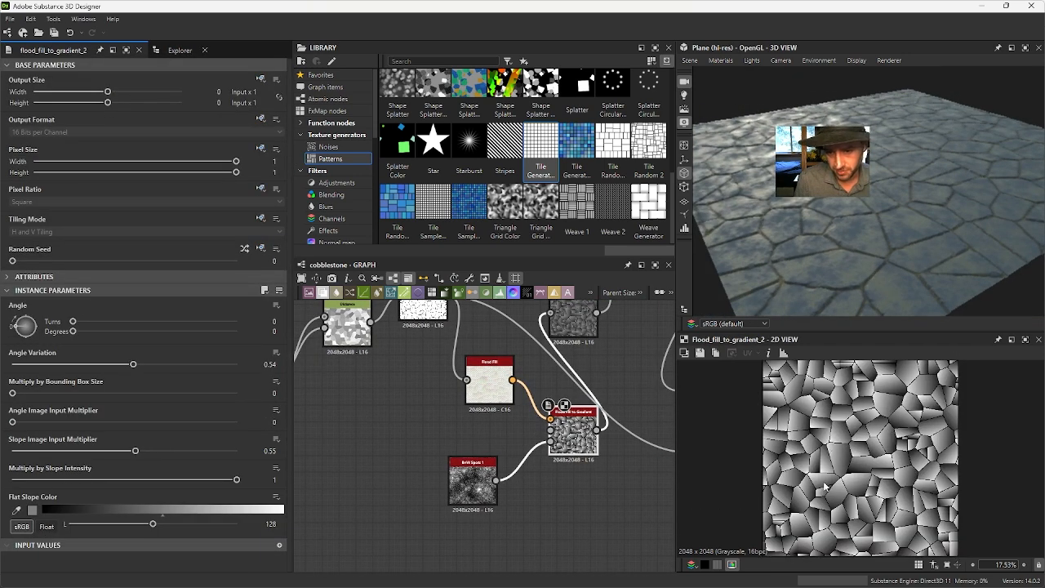
middle_drag(553, 427, 424, 445)
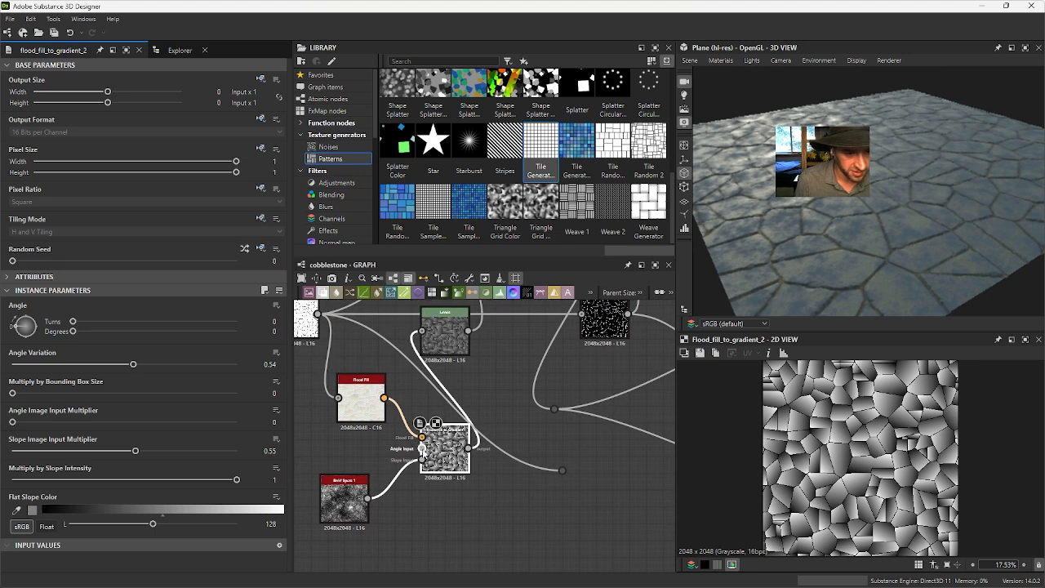
drag(456, 462, 449, 462)
drag(868, 198, 836, 219)
scroll(837, 219, down, 3)
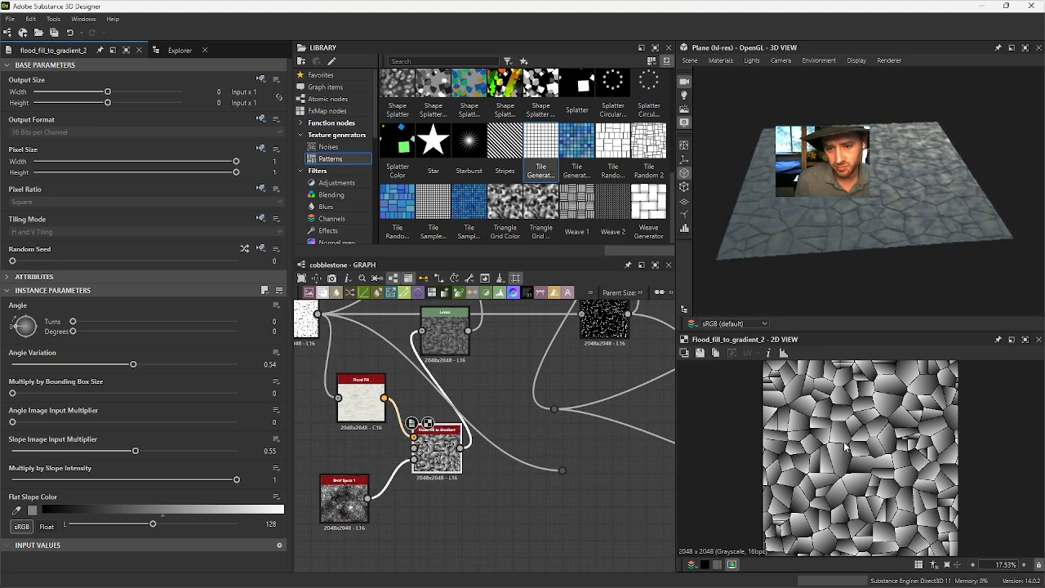
drag(882, 180, 915, 206)
Step: Switch to Substance 3D Painter to view its cobblestone fill, and compare it with the Designer plane
middle_drag(520, 444, 541, 451)
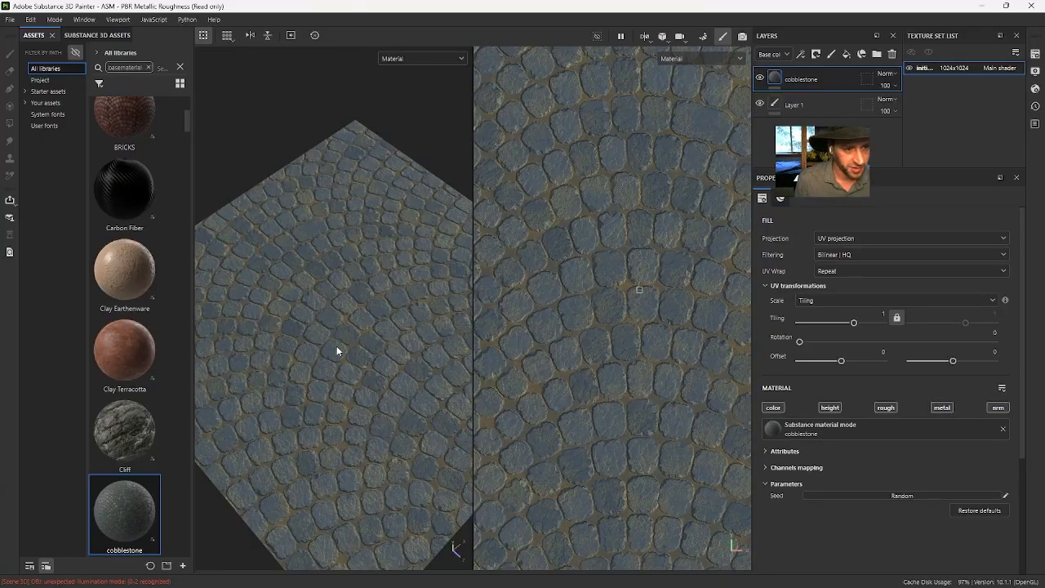
mouse_move(336, 351)
alt+mouse_down()
mouse_move(401, 253)
mouse_move(434, 261)
alt+mouse_up()
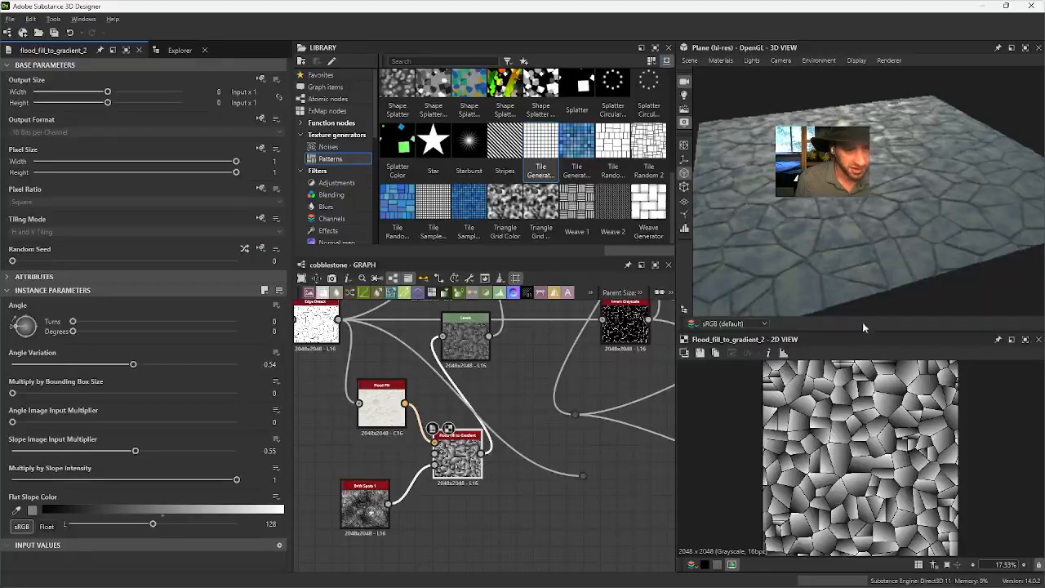
drag(905, 222, 901, 258)
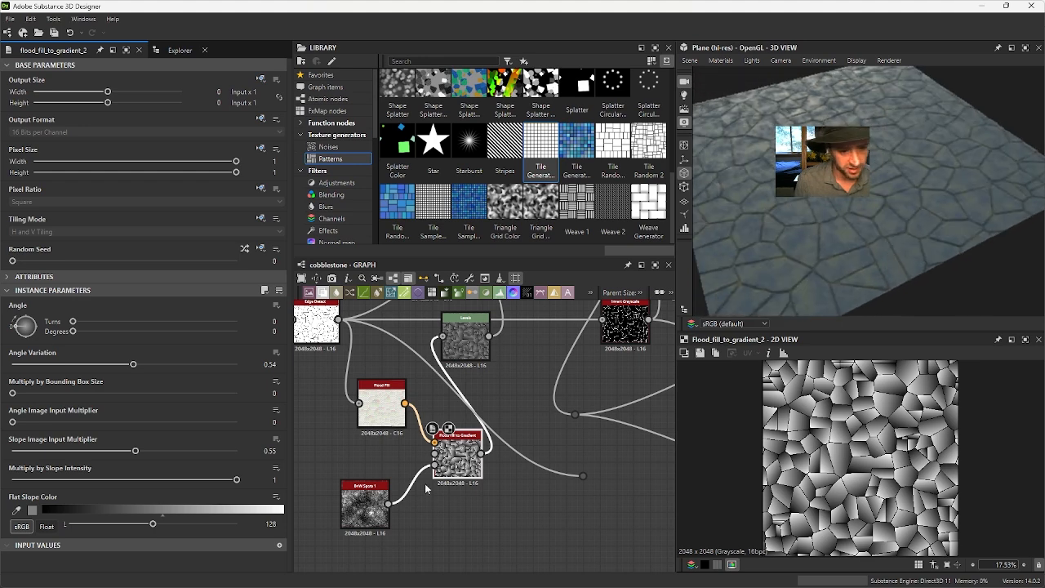
Step: Set the Edge Detect node's Edge Roundness to 2.56 and preview its output
middle_drag(487, 433, 495, 439)
click(324, 328)
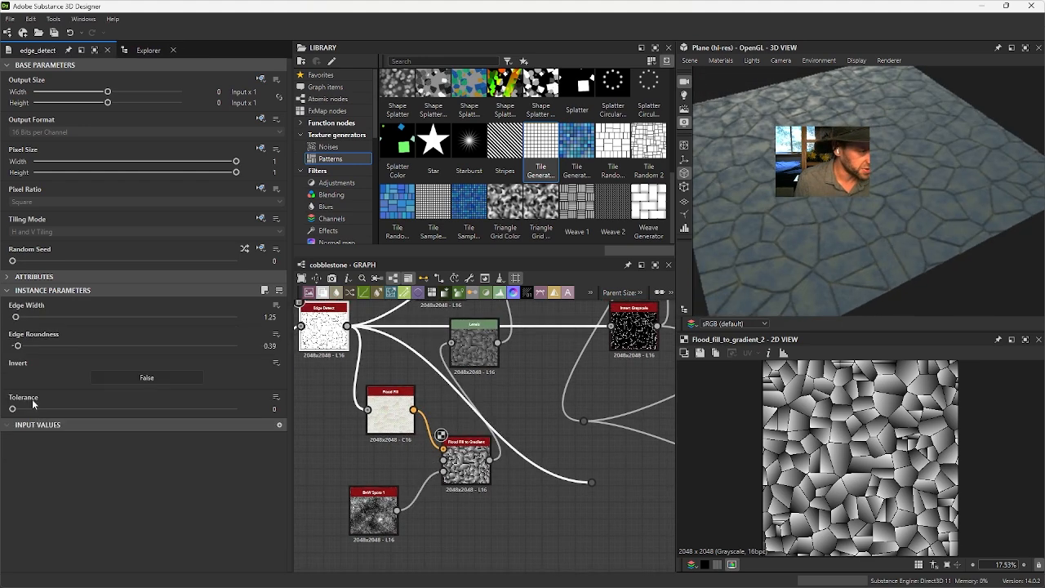
drag(18, 345, 47, 346)
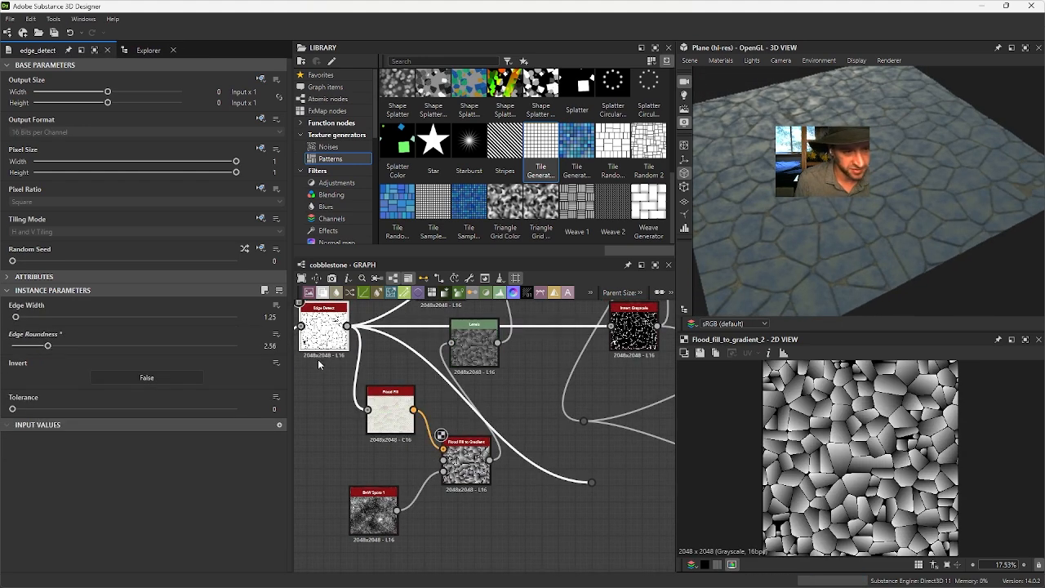
double_click(324, 328)
middle_drag(326, 371, 356, 405)
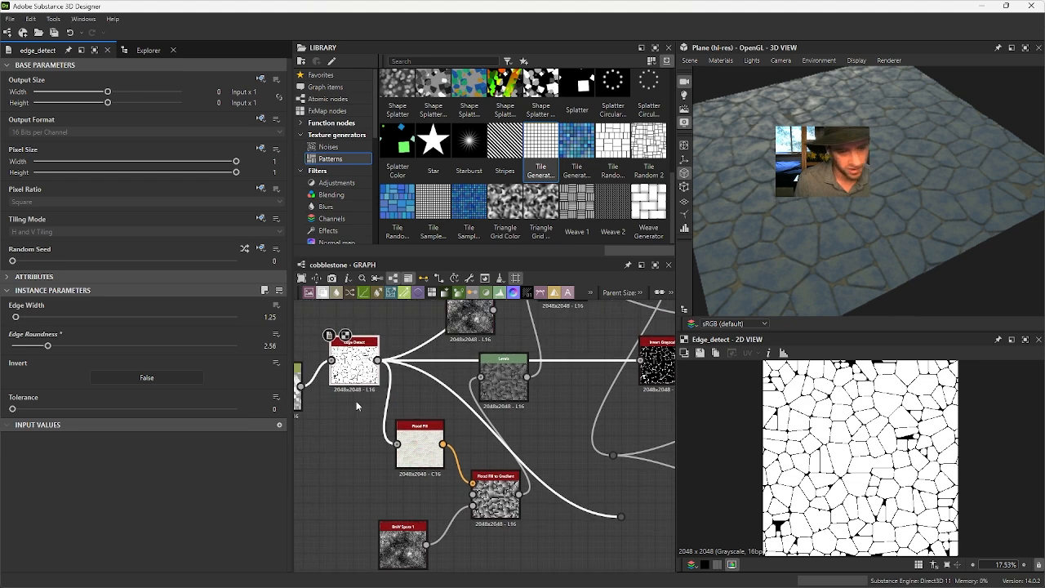
Step: Set the Edge Detect node's Edge Width to 2.82 and raise Edge Roundness further for smaller, rounder stones
drag(22, 318, 40, 318)
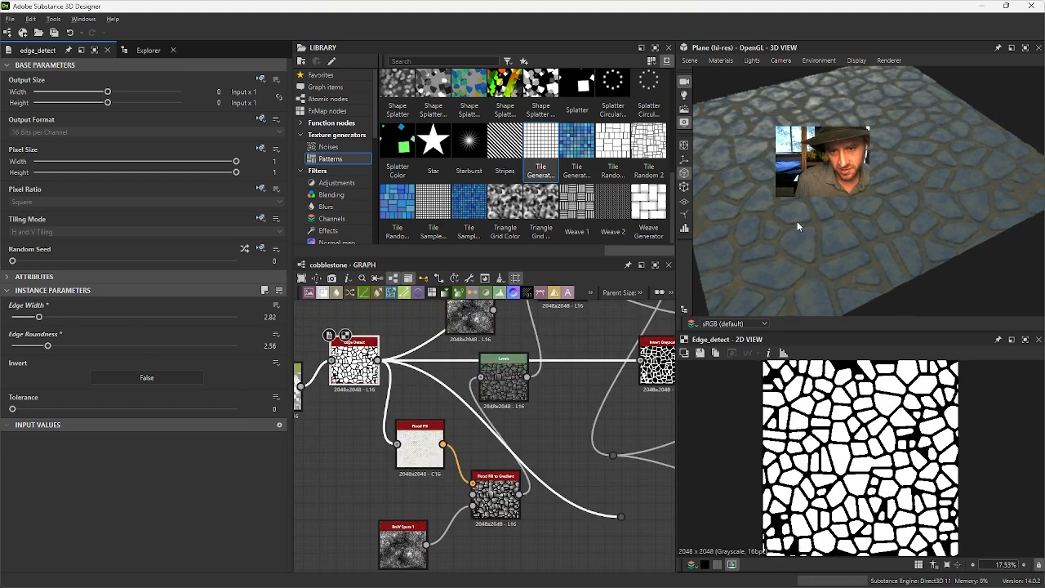
drag(797, 222, 784, 254)
drag(47, 347, 85, 358)
Step: Set the Intensity of the Slope Blur Grayscale node fed by Invert Grayscale to 0
middle_drag(541, 422, 295, 515)
click(480, 400)
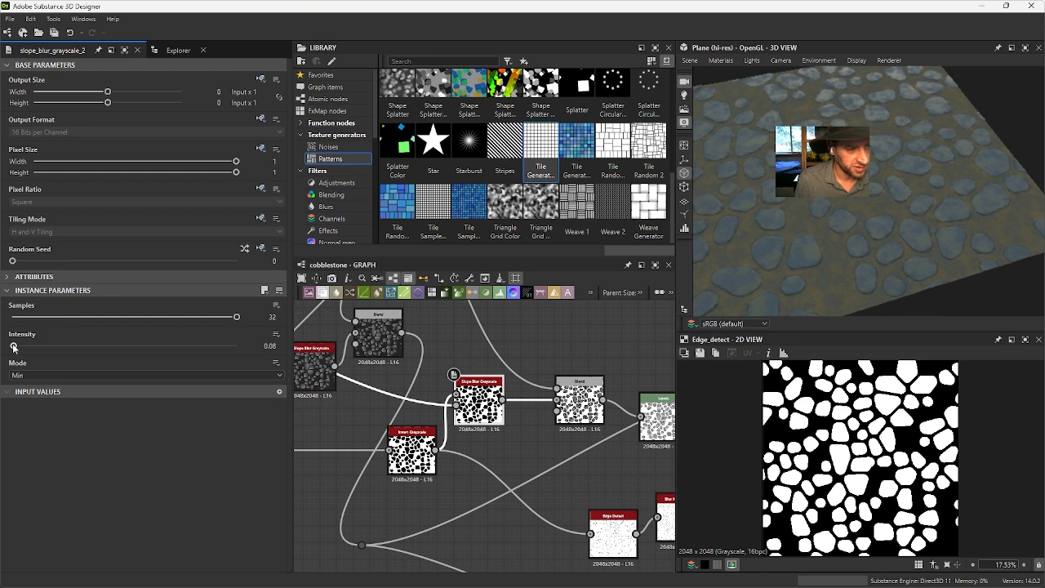
mouse_move(13, 345)
mouse_down()
mouse_move(142, 353)
mouse_move(1, 354)
mouse_up()
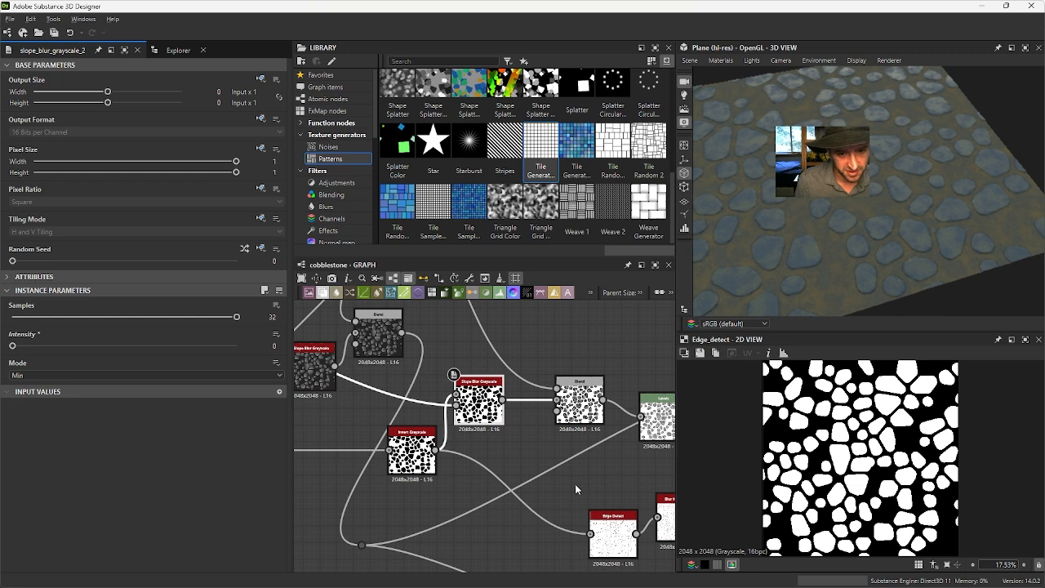
Step: Set the Intensity of the Slope Blur Grayscale node fed by Levels and Crystal 1 to 0.62, previewing its output
middle_drag(575, 489, 507, 389)
click(459, 438)
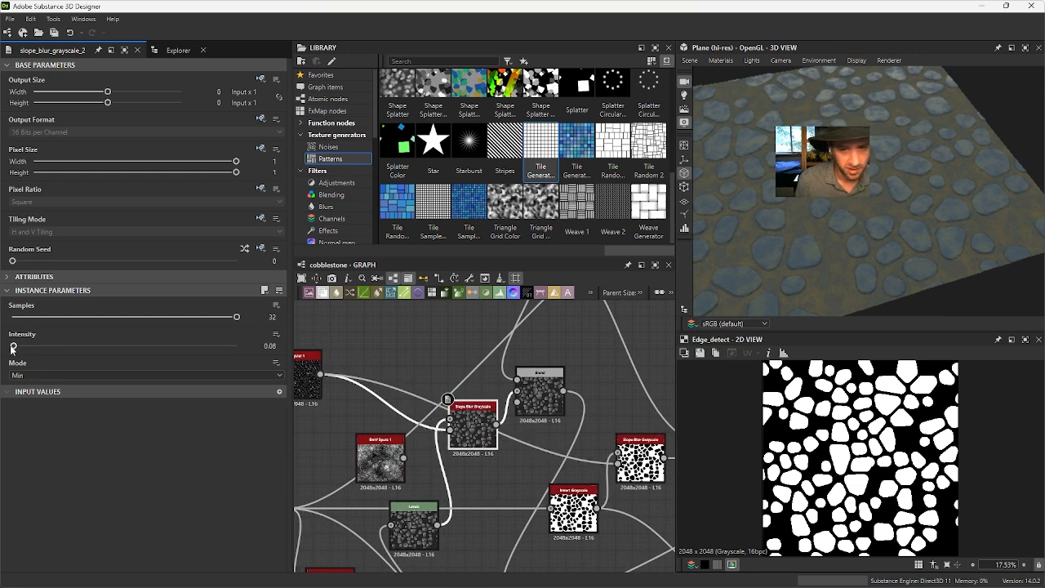
drag(14, 345, 72, 346)
drag(952, 299, 721, 310)
drag(910, 214, 882, 204)
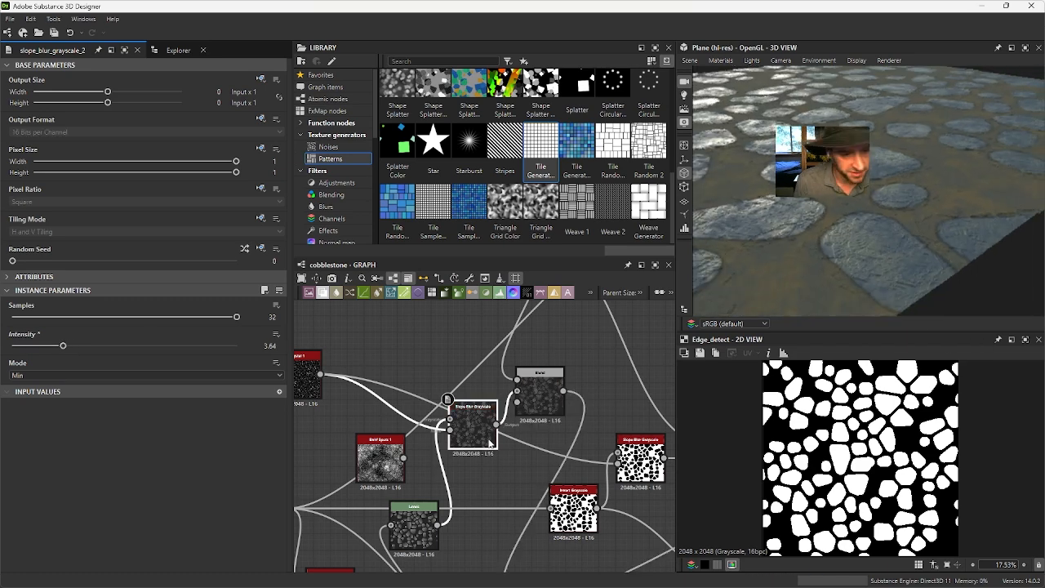
drag(63, 345, 33, 347)
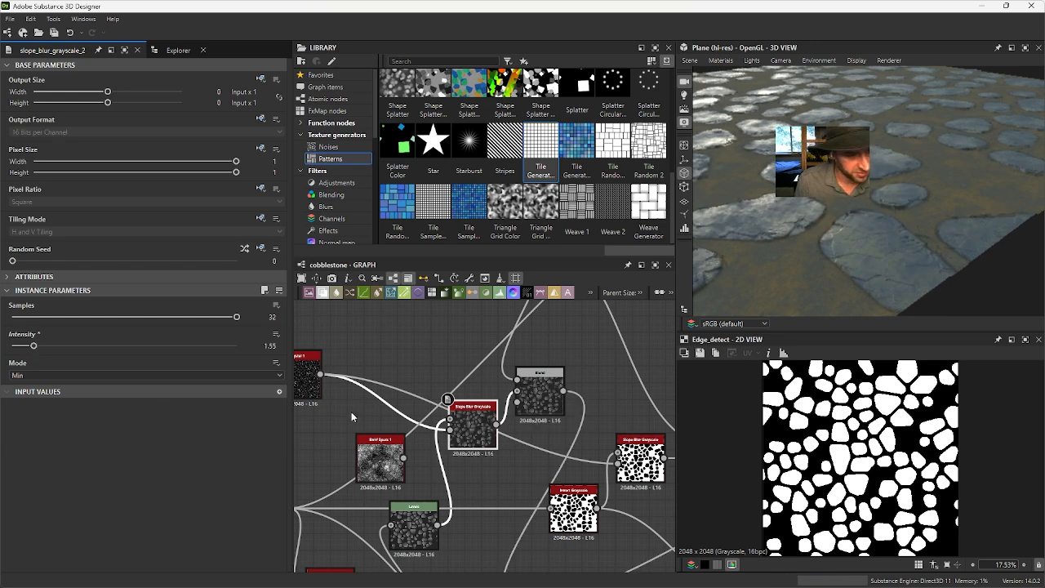
double_click(468, 424)
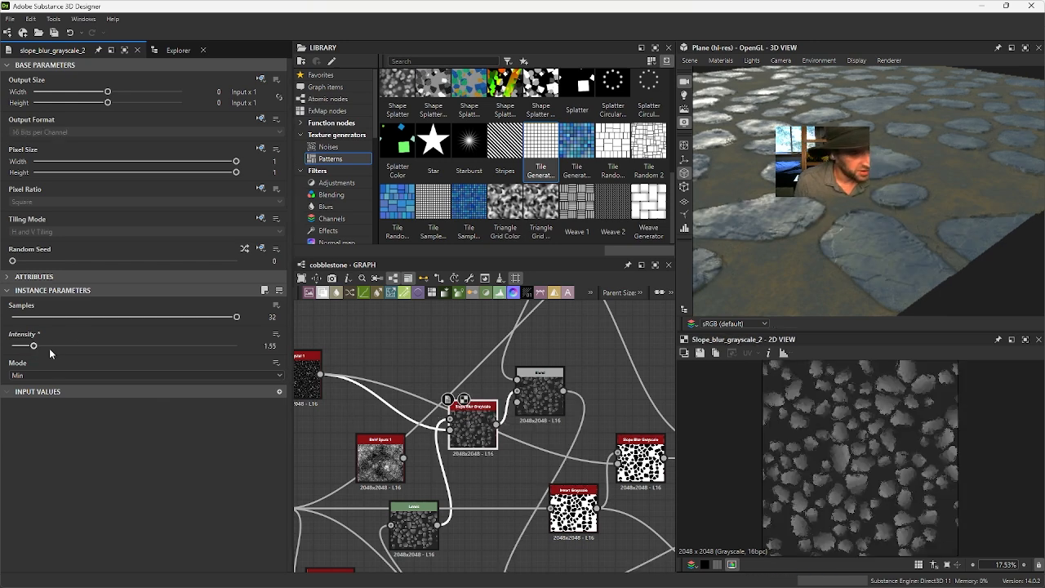
drag(34, 347, 20, 347)
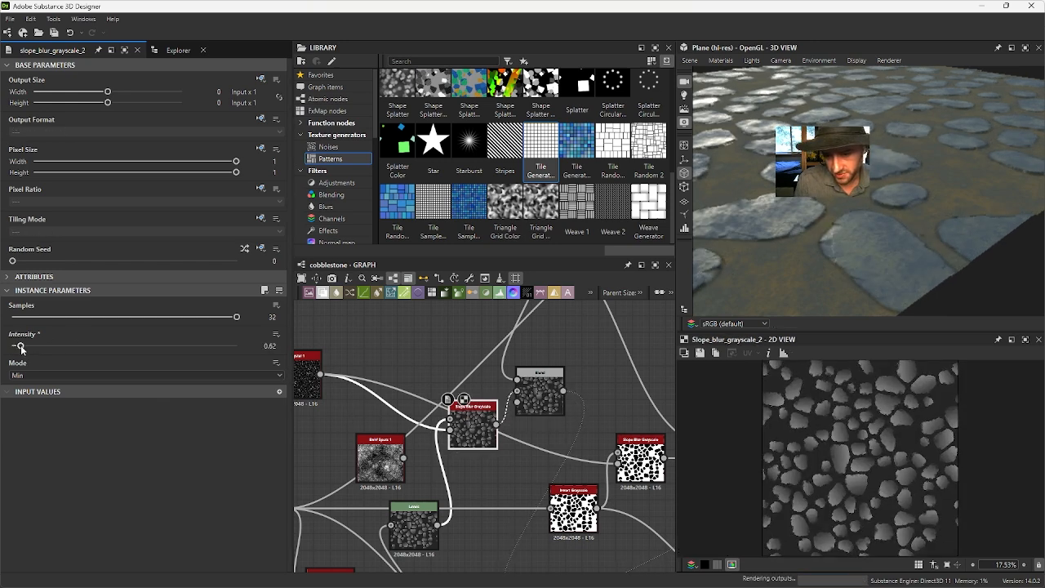
Step: Examine the spacing and edges of the rounded stones on the 3D plane up close and from a distance
drag(1029, 236, 762, 216)
scroll(762, 216, down, 4)
drag(849, 163, 884, 153)
scroll(884, 153, down, 3)
scroll(900, 209, up, 6)
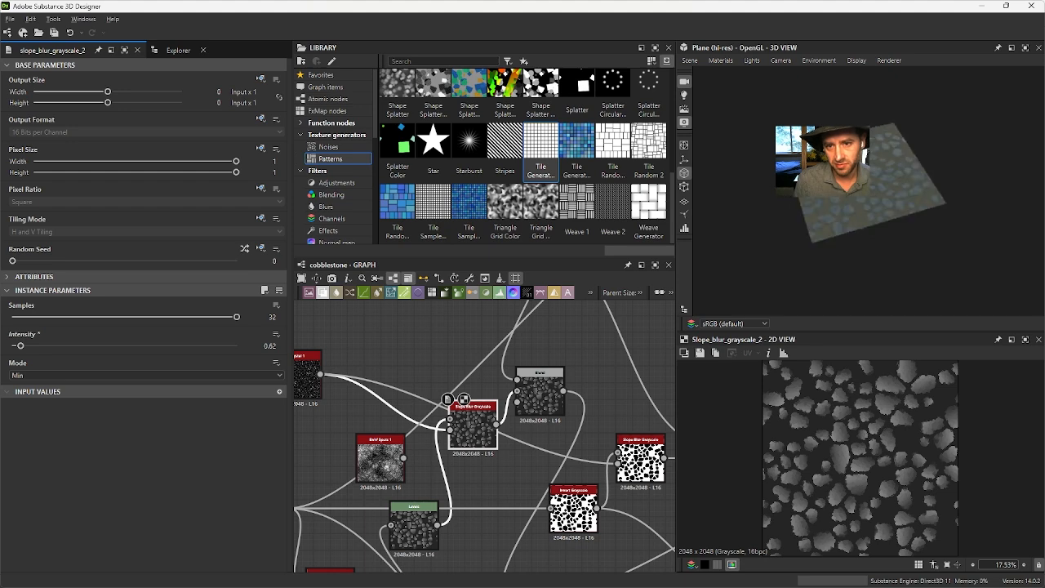
scroll(903, 242, down, 5)
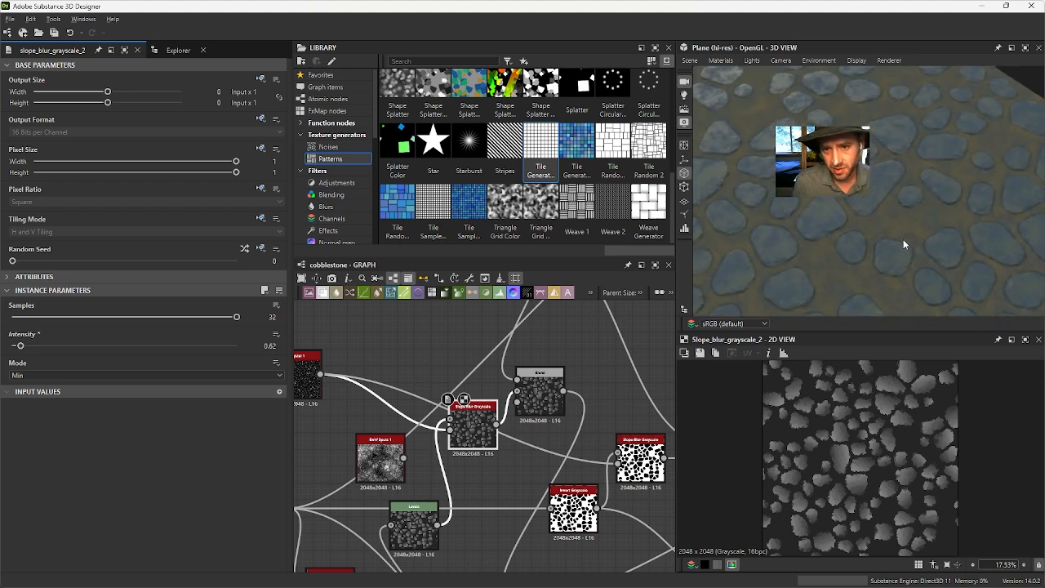
drag(775, 195, 719, 167)
Step: Search the node library for "splat"
middle_drag(460, 322, 459, 328)
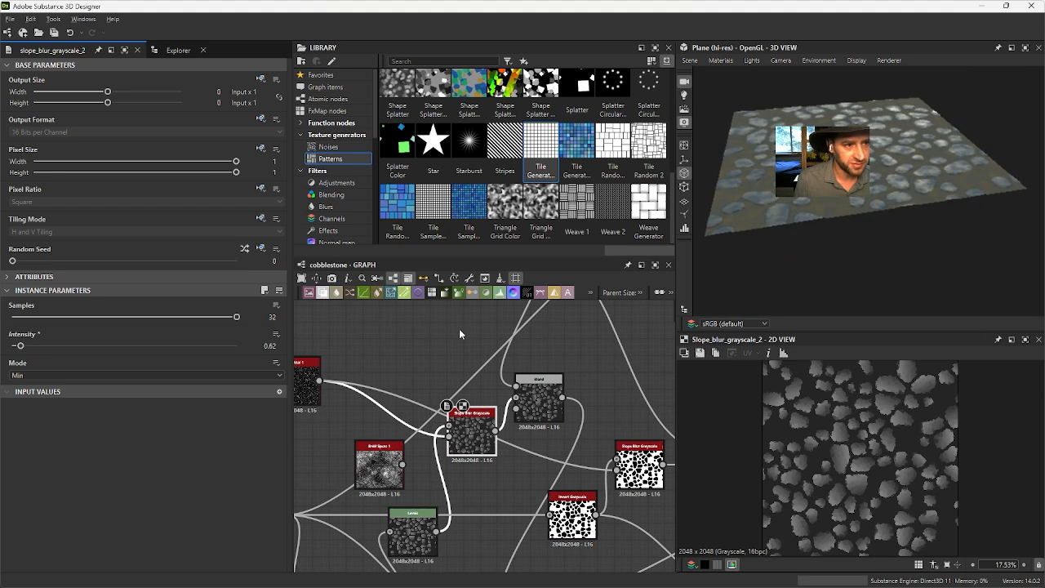
click(417, 61)
text(spla)
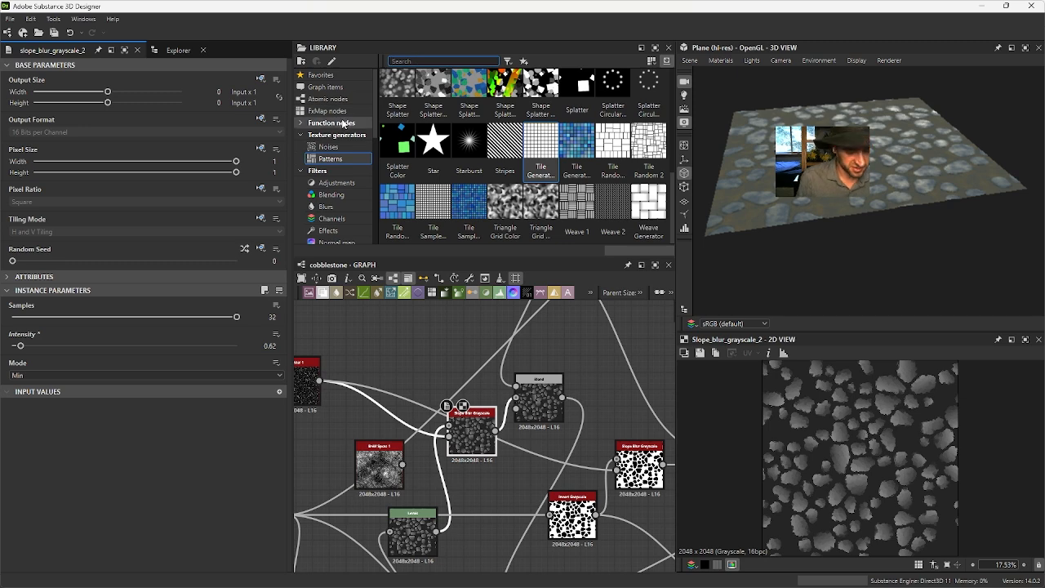
text(t)
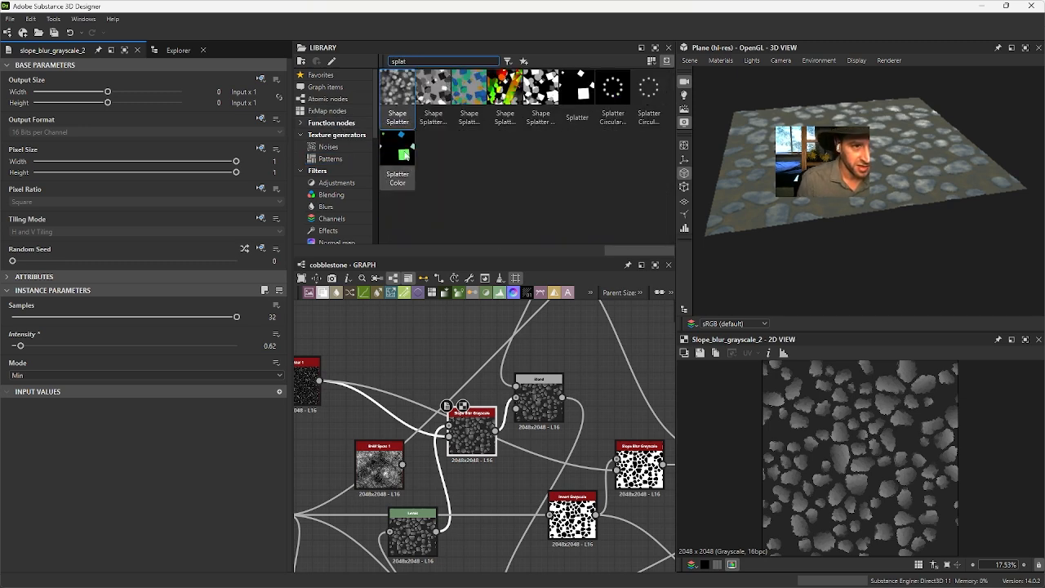
Step: Try adding Shape Splatter Blend Grayscale and Shape Splatter to Mask nodes, undoing the mask node
drag(434, 91, 432, 339)
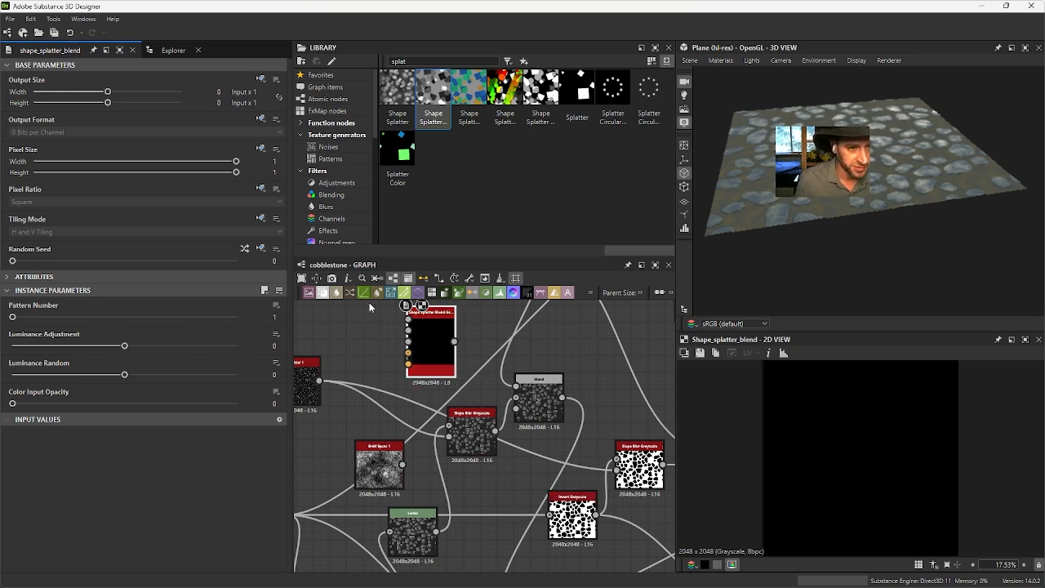
drag(540, 89, 487, 341)
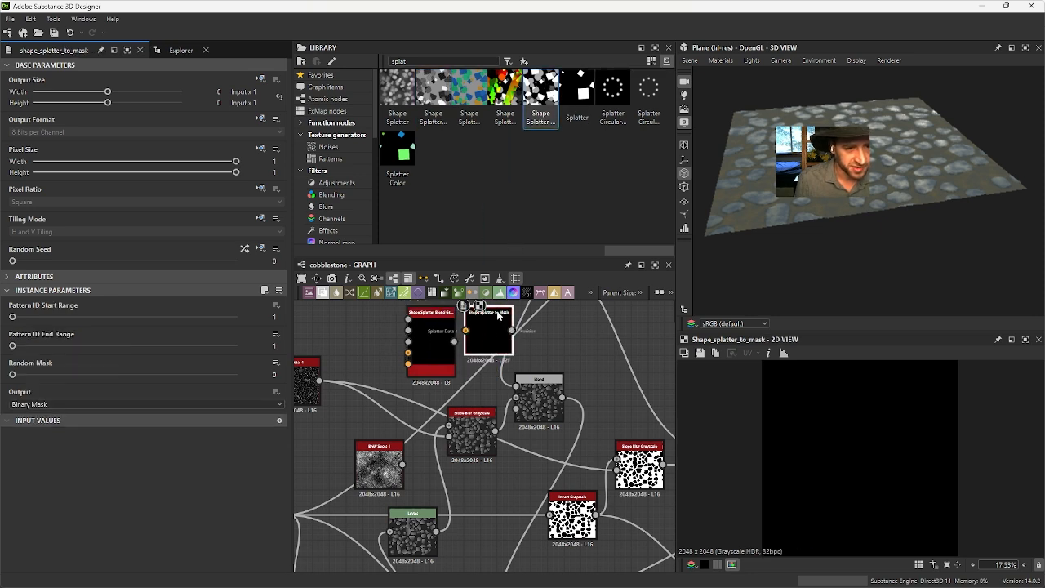
key(ctrl+z)
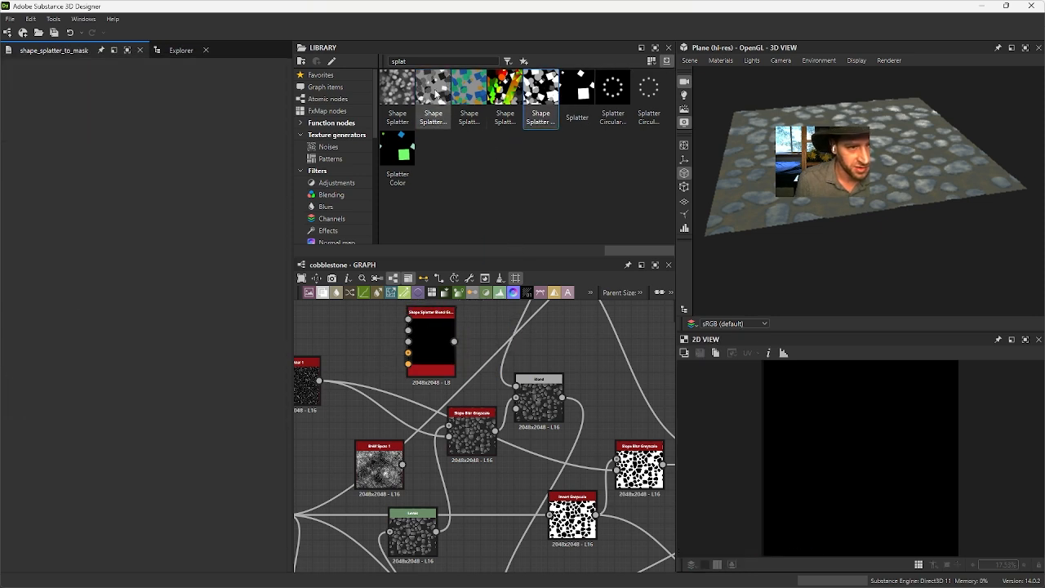
Step: Add a Shape Splatter node above the Slope Blur Grayscale node and delete the Shape Splatter Blend Grayscale node
drag(398, 89, 378, 363)
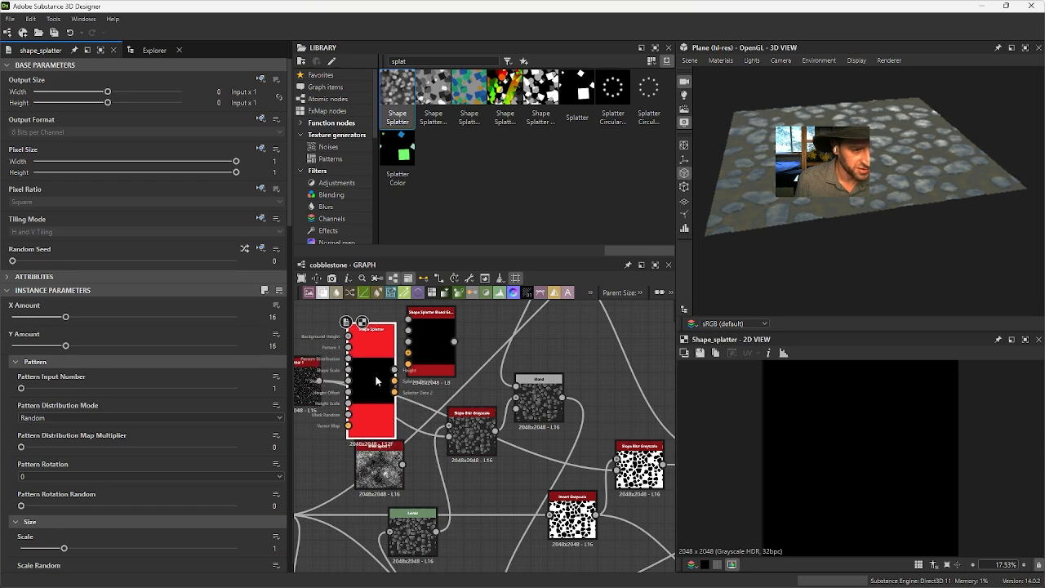
click(438, 342)
key(Delete)
drag(363, 337, 424, 329)
middle_drag(436, 334, 478, 402)
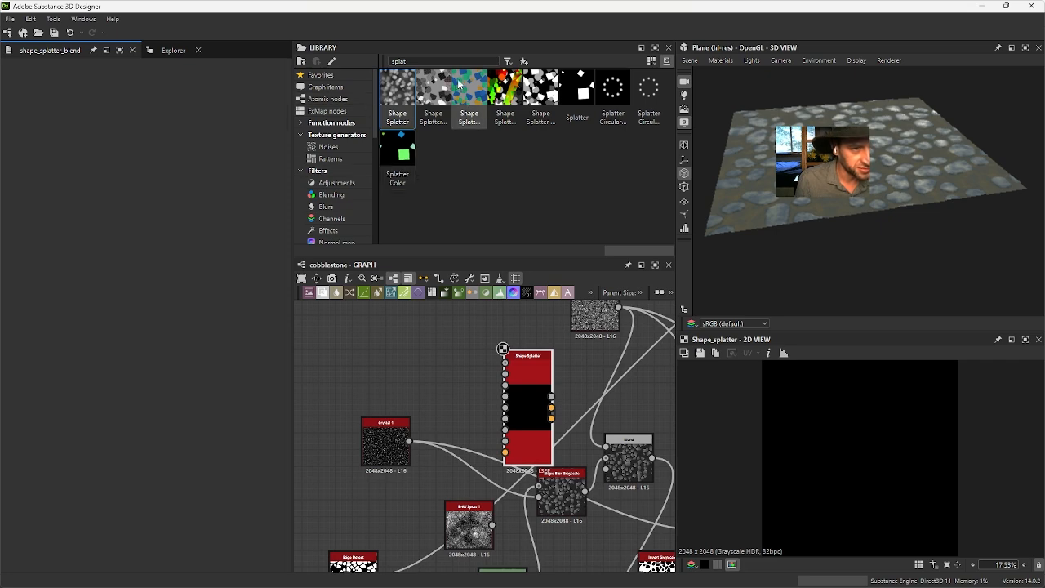
Step: Find the Shape node in the library, add it to the graph and connect it to Shape Splatter's Pattern 1 input
text(shape)
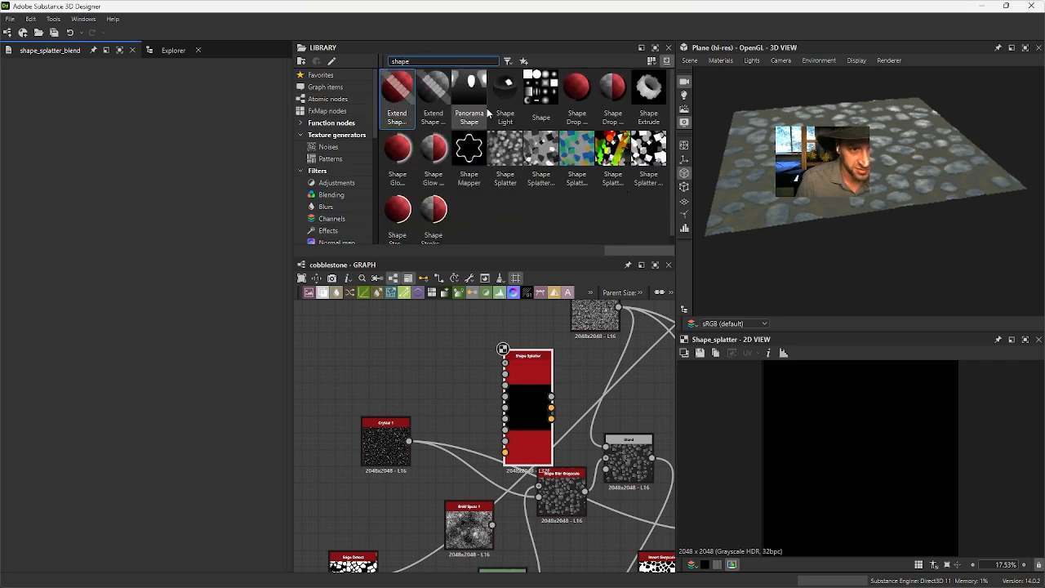
drag(540, 92, 505, 374)
Step: Preview the Shape Splatter node's Height output and set its Scale to 0.81
double_click(538, 377)
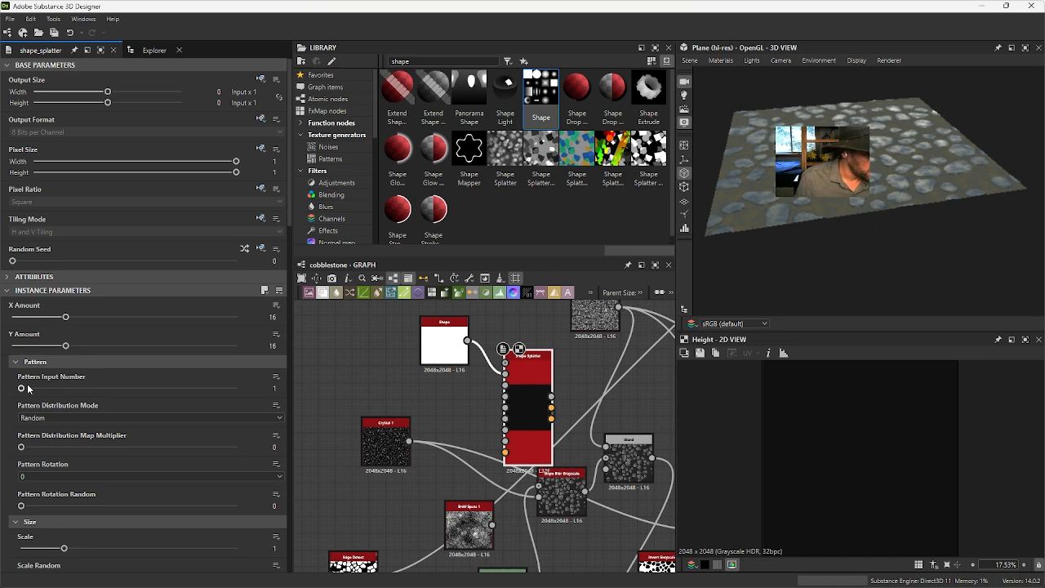
scroll(72, 448, down, 3)
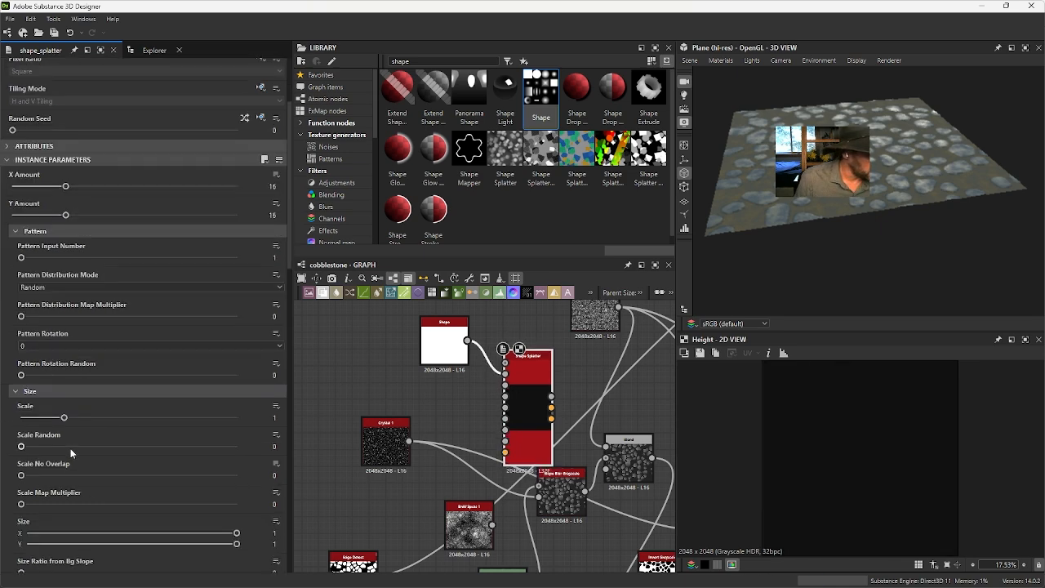
mouse_move(61, 421)
mouse_down()
mouse_move(105, 423)
mouse_move(57, 428)
mouse_up()
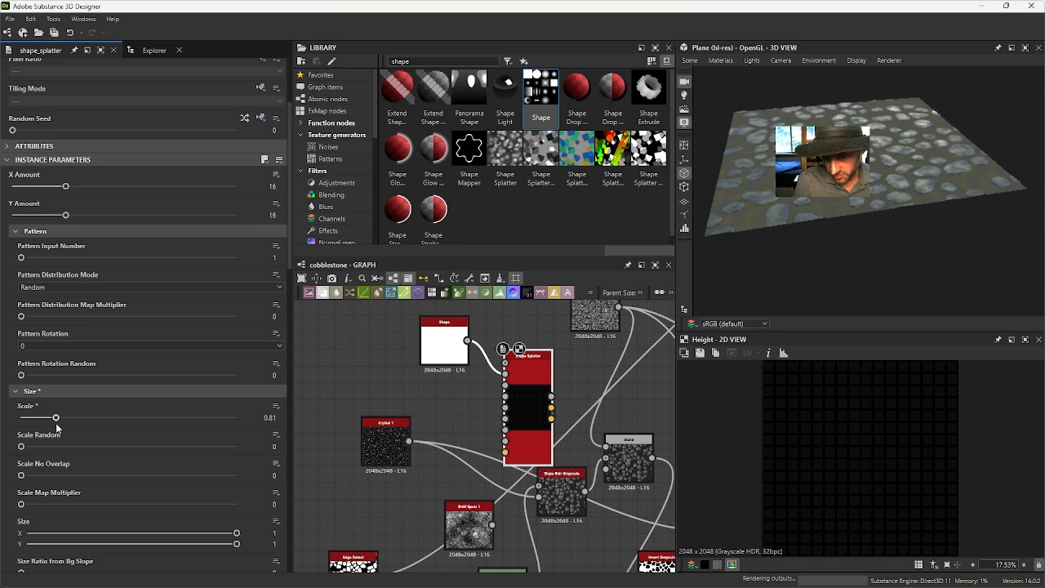
Step: Set the Shape Splatter node's Height Offset to 1 and Height Offset Random to 0.67
scroll(783, 481, up, 5)
scroll(139, 515, down, 4)
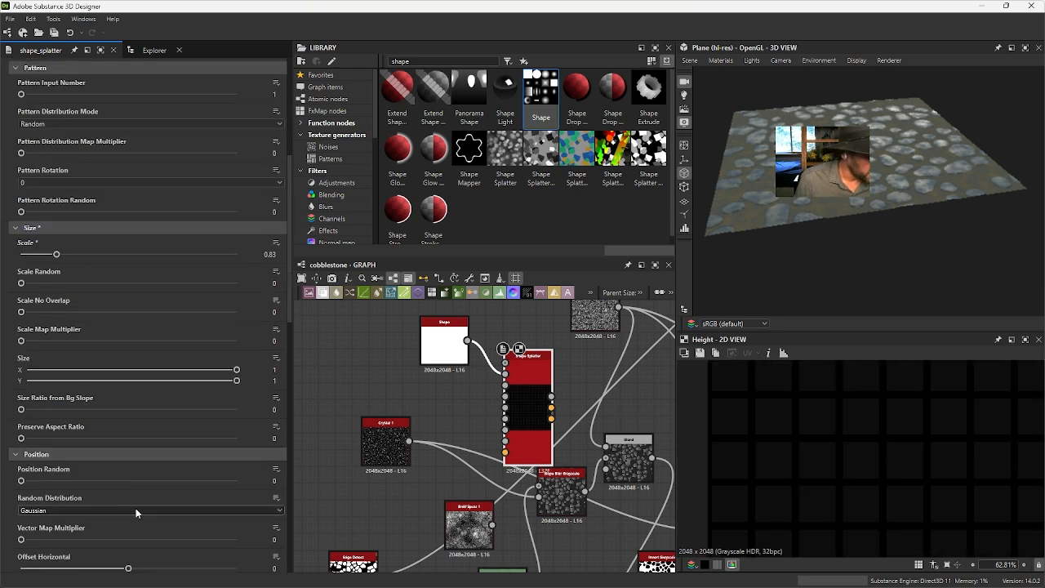
scroll(136, 508, down, 8)
scroll(133, 502, down, 3)
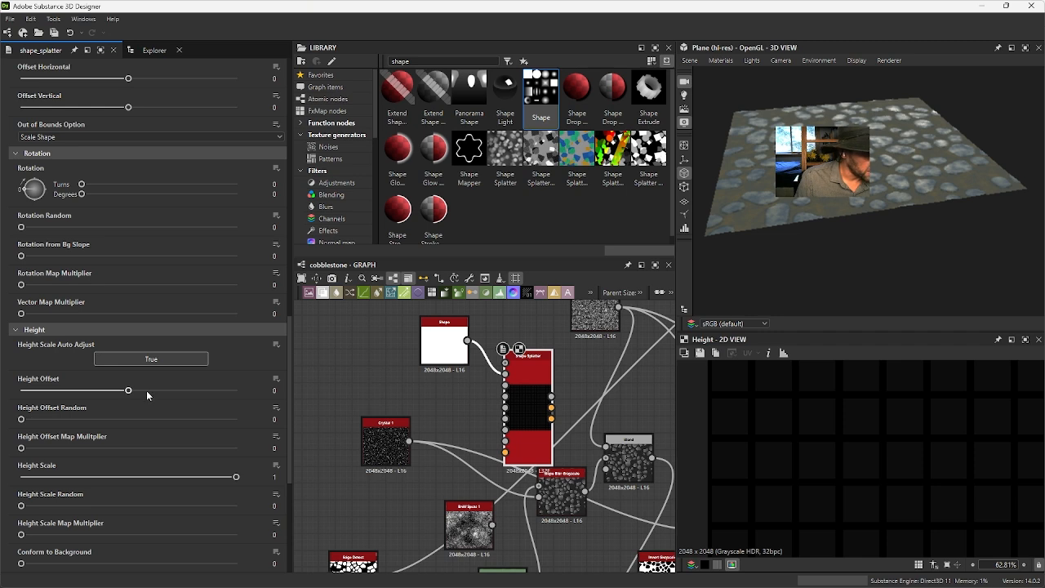
drag(146, 391, 240, 396)
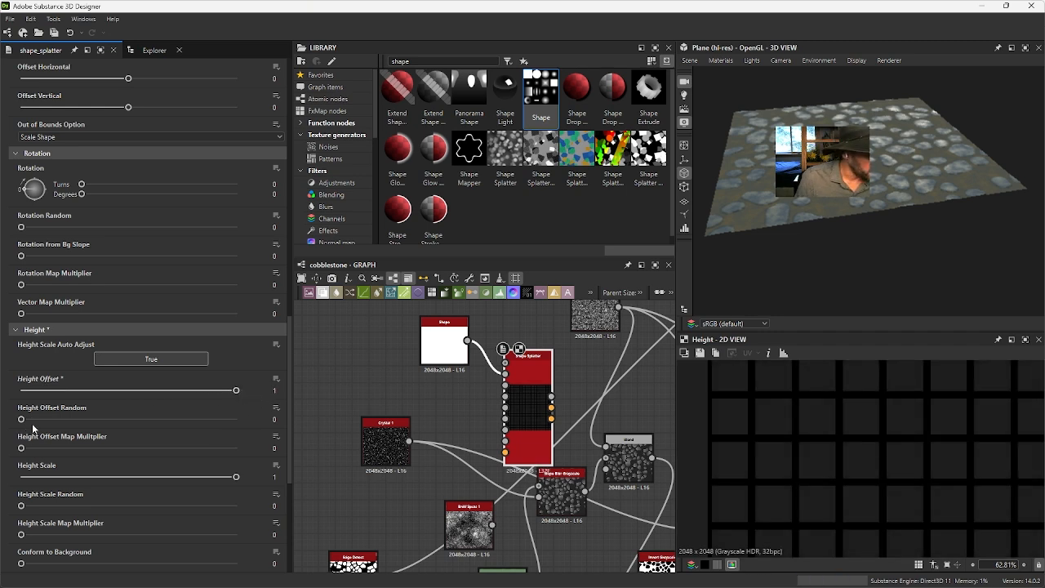
drag(93, 420, 138, 421)
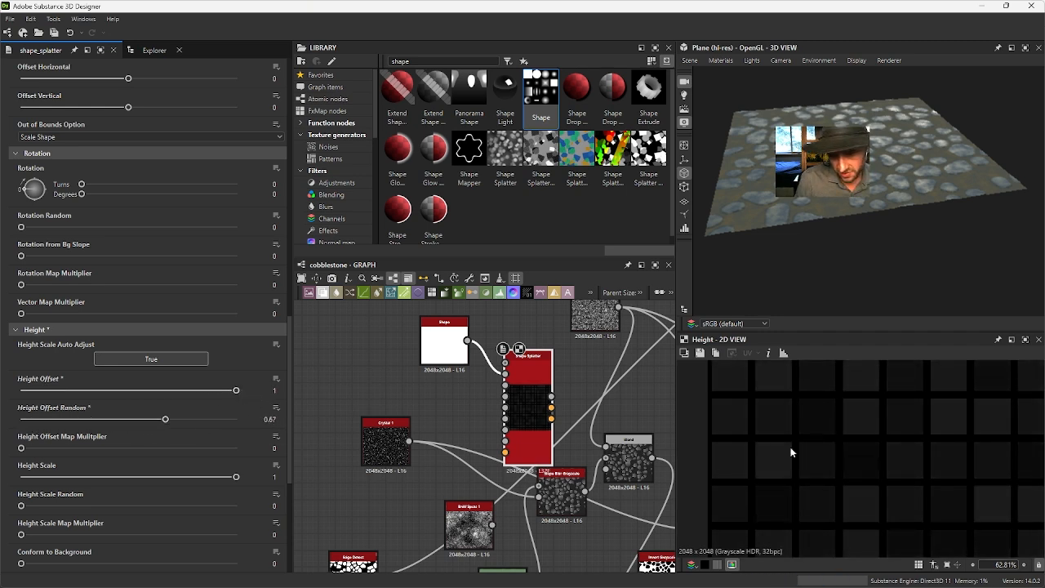
Step: Set the Shape Splatter node's Rotation Random to 0.29 and Position Random to 2
scroll(790, 451, down, 5)
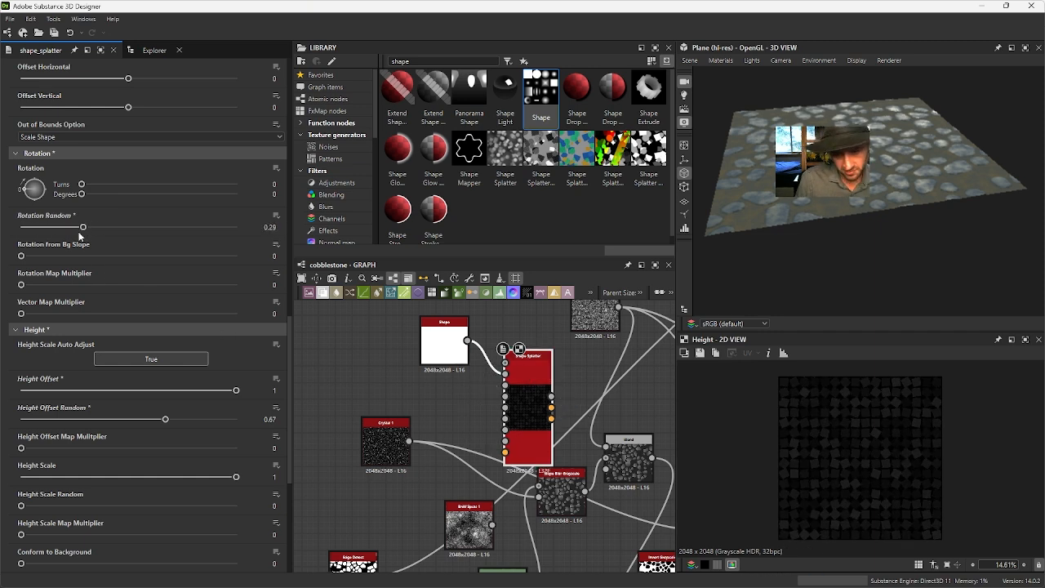
scroll(80, 236, up, 4)
scroll(98, 218, up, 3)
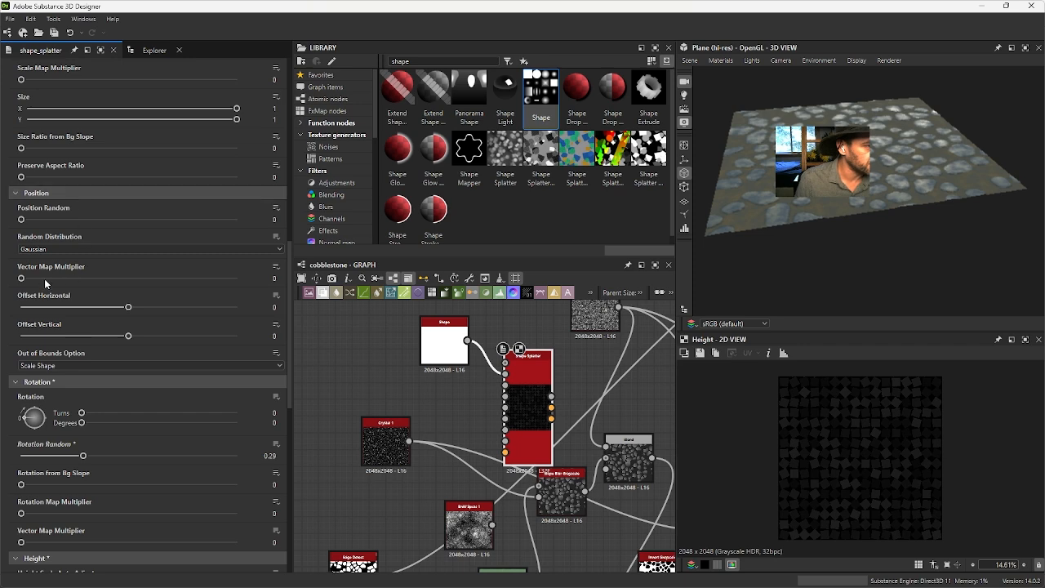
drag(39, 219, 370, 242)
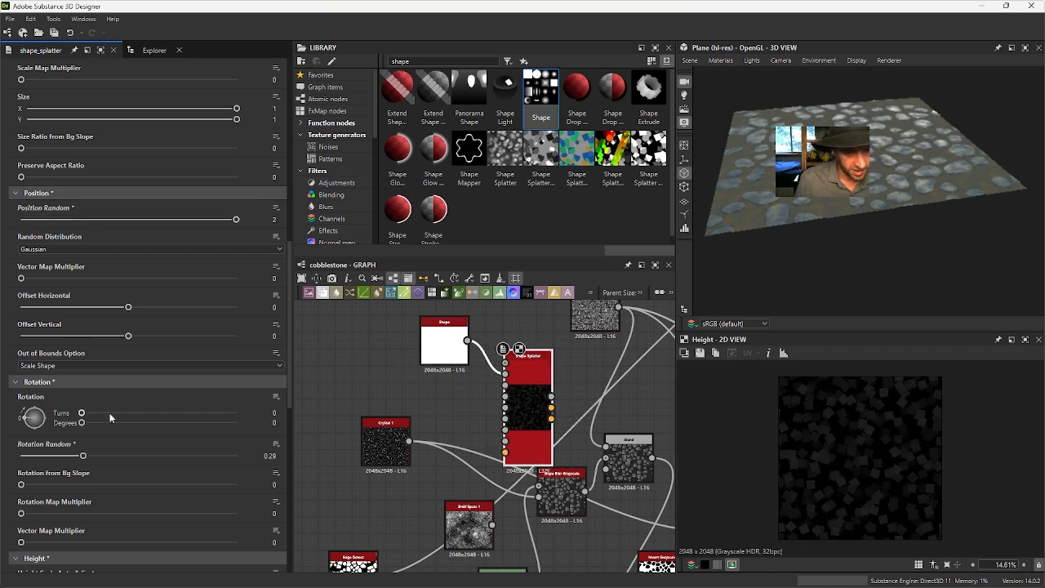
Step: Find the Edge Detect node in the library, add it beside Shape Splatter and connect it to the Height output
middle_drag(536, 336, 453, 333)
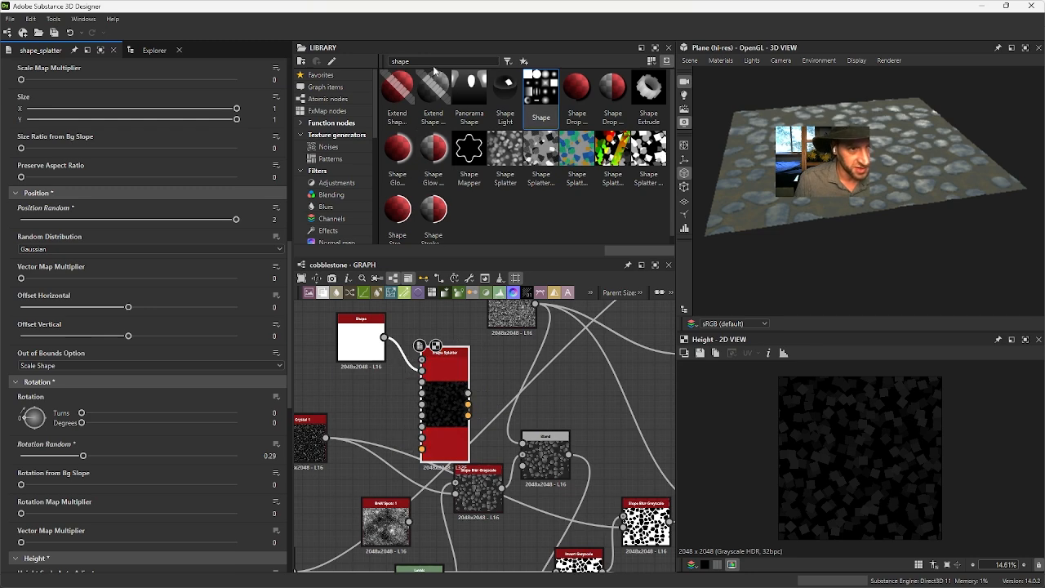
text(edge)
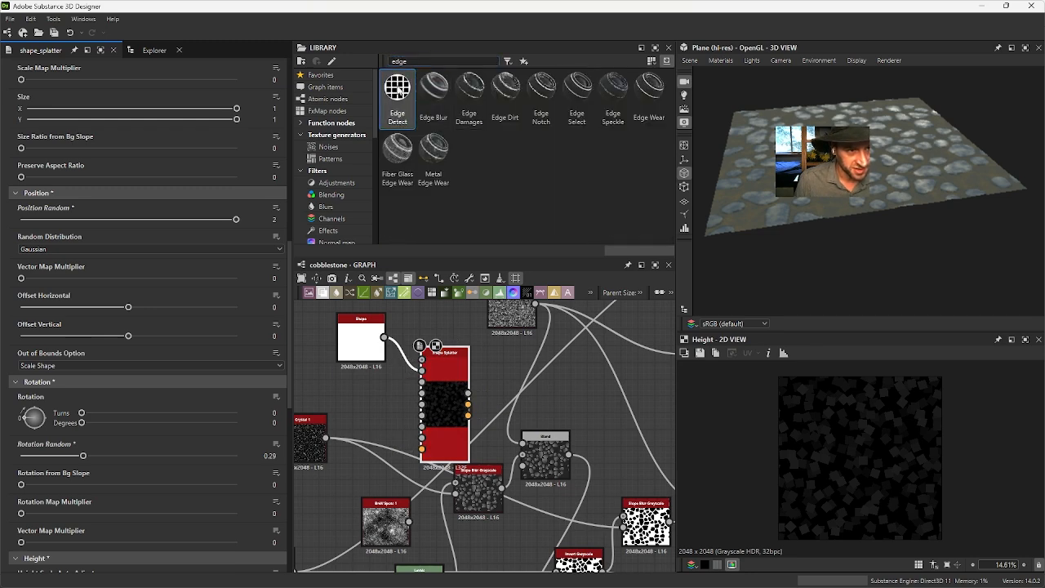
drag(397, 90, 535, 380)
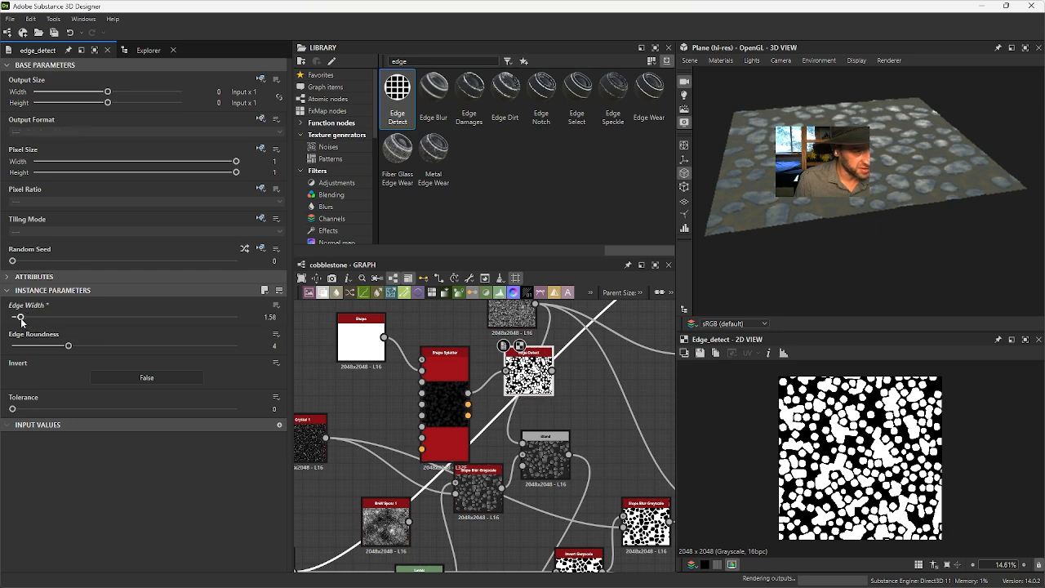
Step: Set Edge Detect's Edge Width to 1.51 and Edge Roundness to 2.94, and compare its output with Shape Splatter's Height
drag(21, 321, 46, 346)
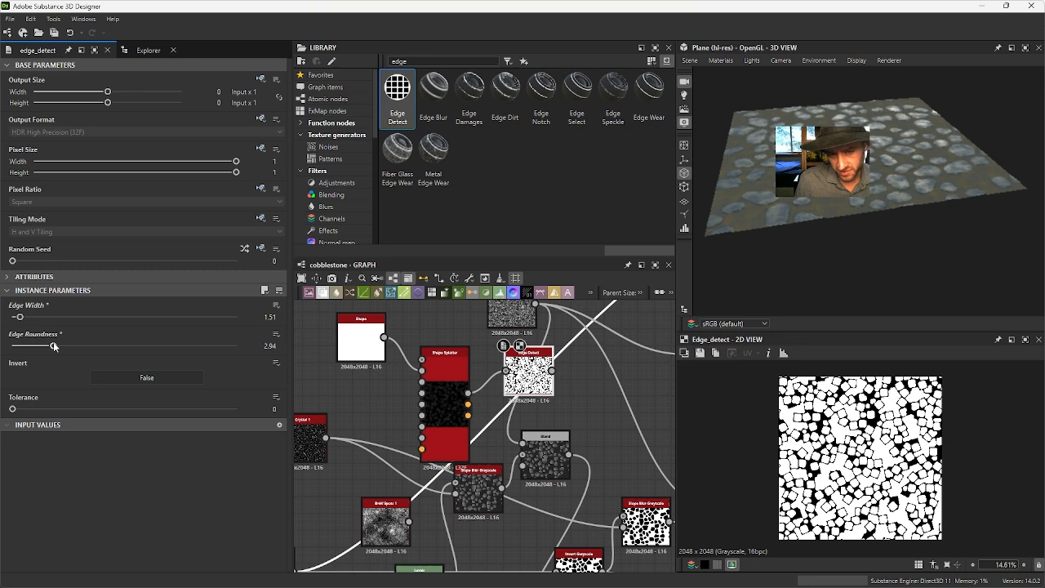
scroll(843, 454, up, 2)
scroll(917, 486, down, 3)
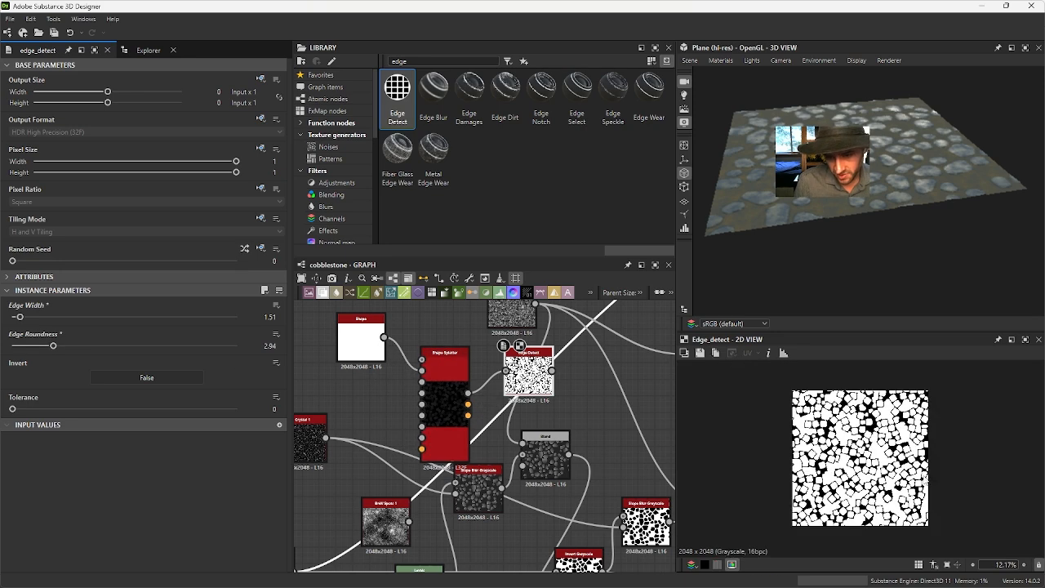
scroll(872, 452, up, 2)
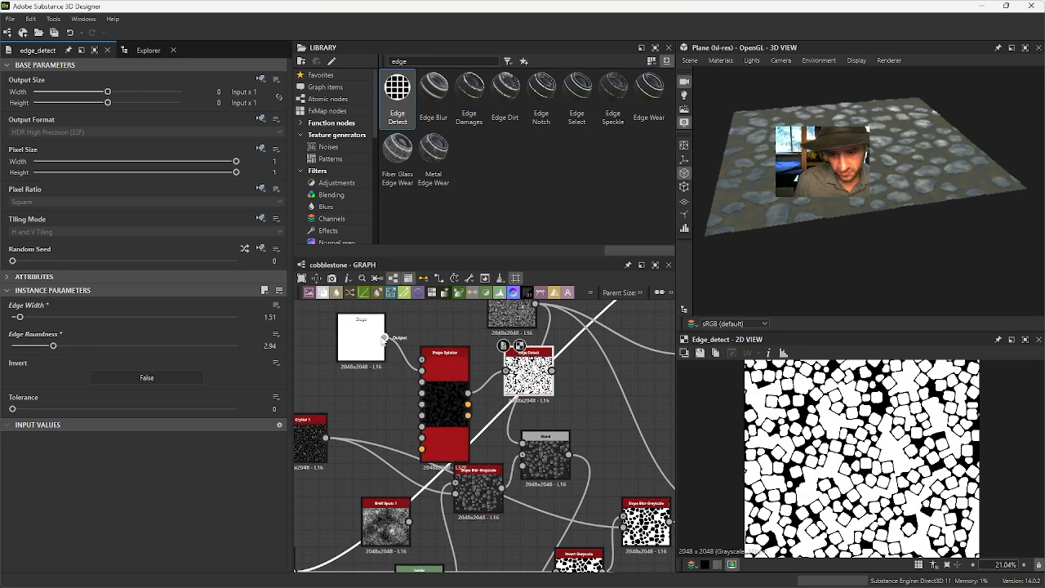
middle_drag(629, 413, 598, 406)
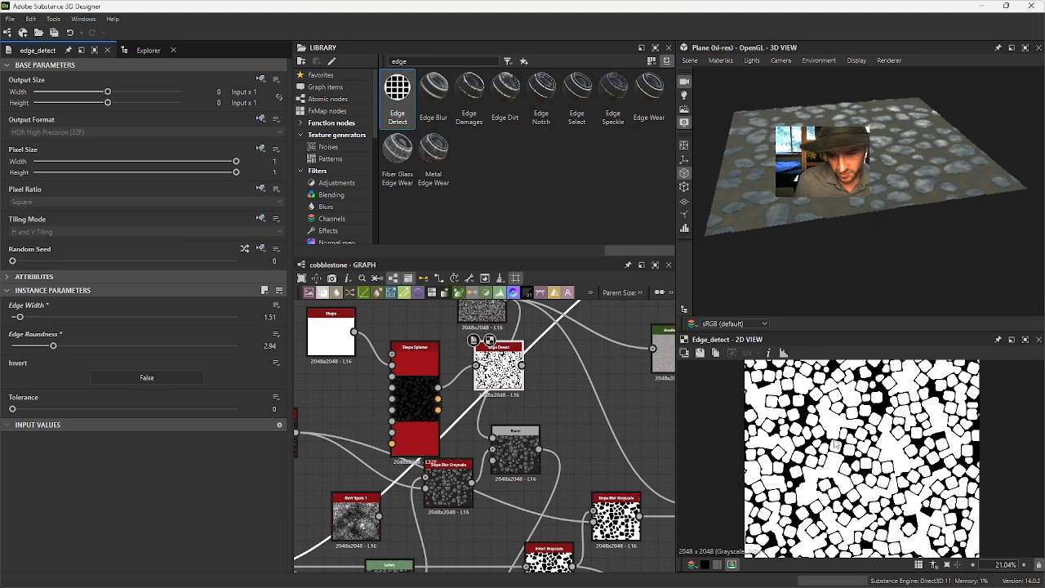
double_click(424, 386)
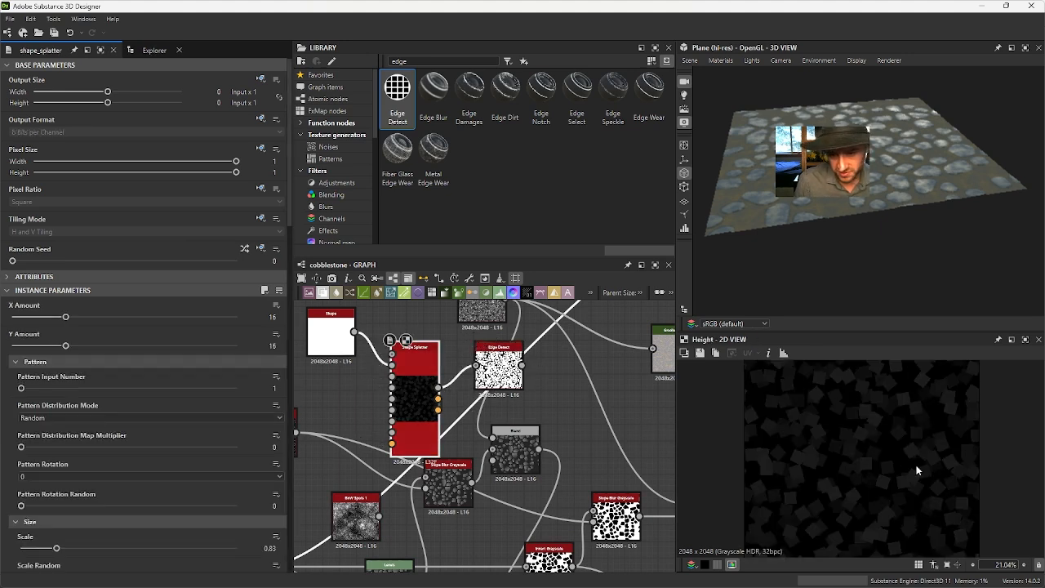
double_click(499, 367)
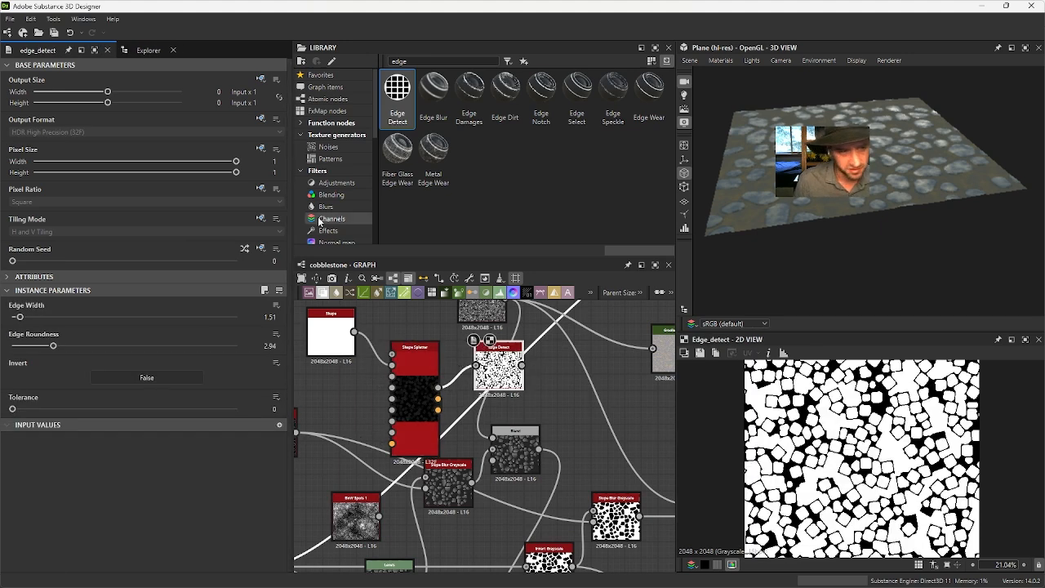
Step: Add a Distance node from the library after Edge Detect, connect it and set its Maximum Distance to 8.68
text(dista)
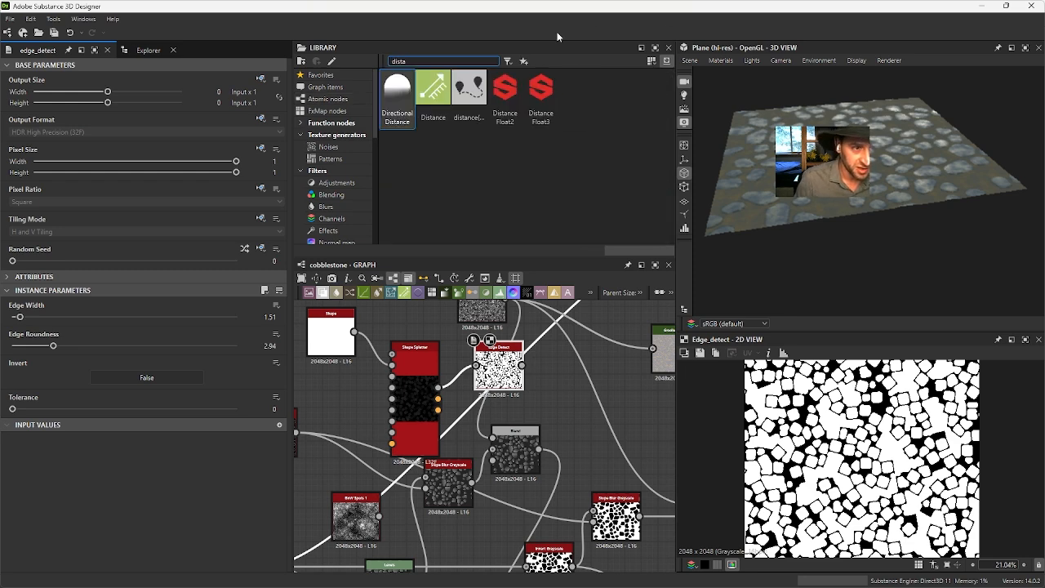
drag(433, 88, 566, 380)
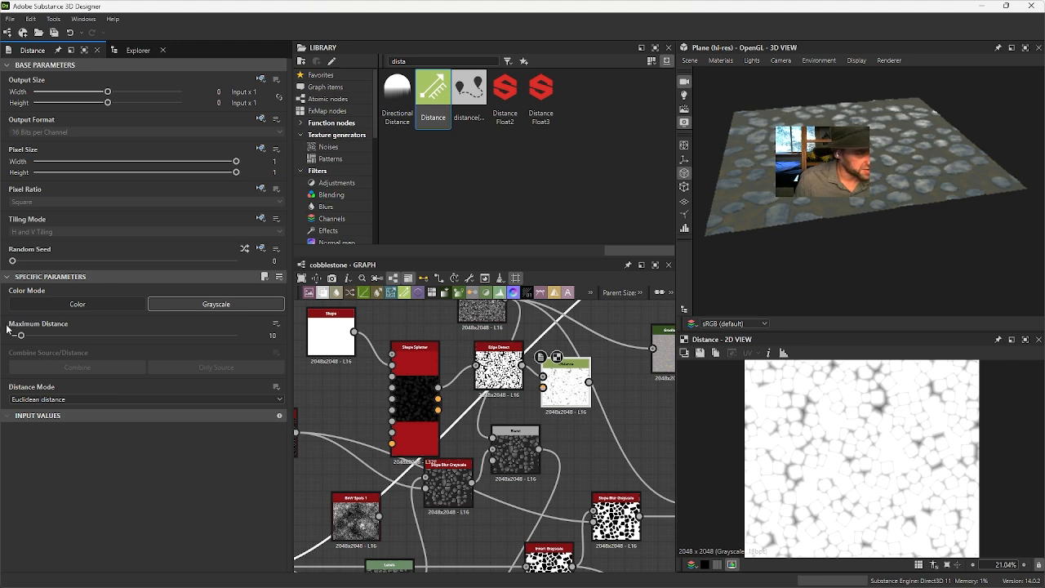
drag(14, 341, 14, 341)
drag(15, 341, 21, 342)
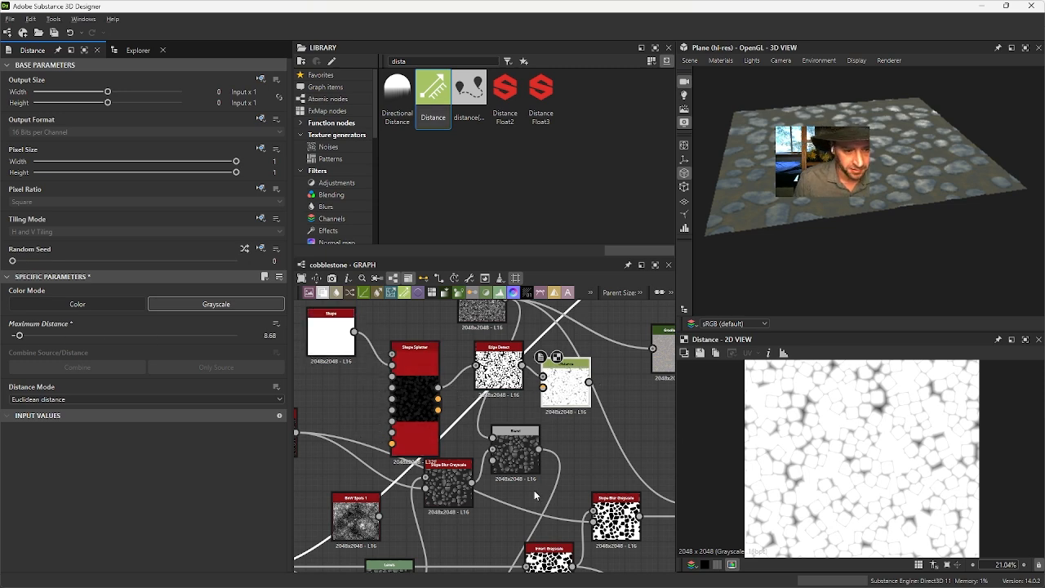
Step: Switch to Substance 3D Painter and examine the cobblestone material's overall stone layout on the 3D plane from above
scroll(534, 490, down, 5)
key(alt+Tab)
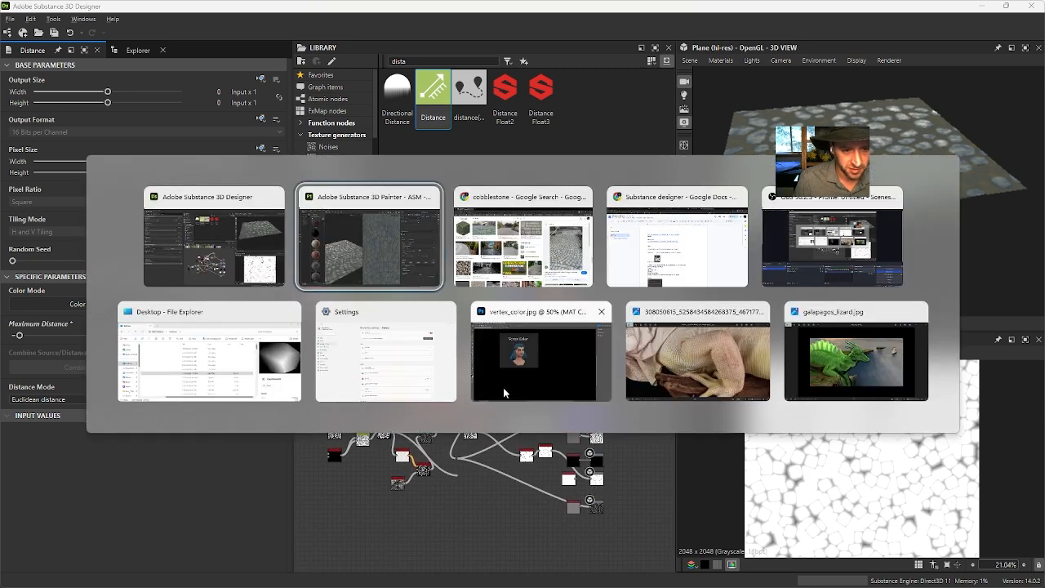
alt+drag(343, 392, 393, 393)
alt+right_drag(393, 392, 109, 308)
mouse_move(354, 379)
alt+mouse_down()
mouse_move(216, 389)
mouse_move(218, 378)
mouse_move(217, 397)
mouse_move(205, 354)
alt+mouse_up()
alt+right_drag(205, 355, 862, 585)
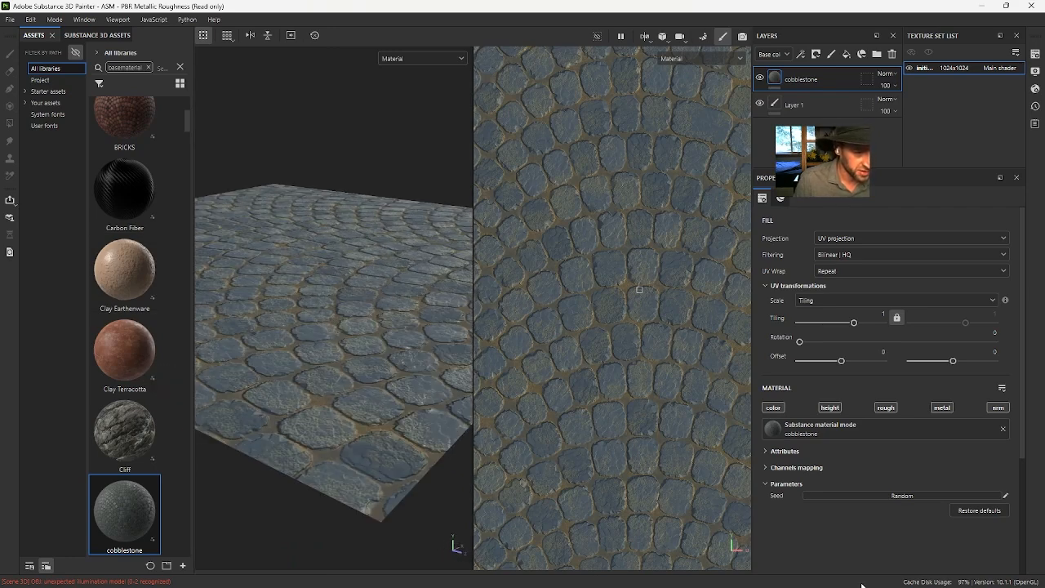
alt+drag(446, 352, 219, 463)
alt+right_drag(219, 462, 5, 109)
alt+middle_drag(428, 345, 335, 333)
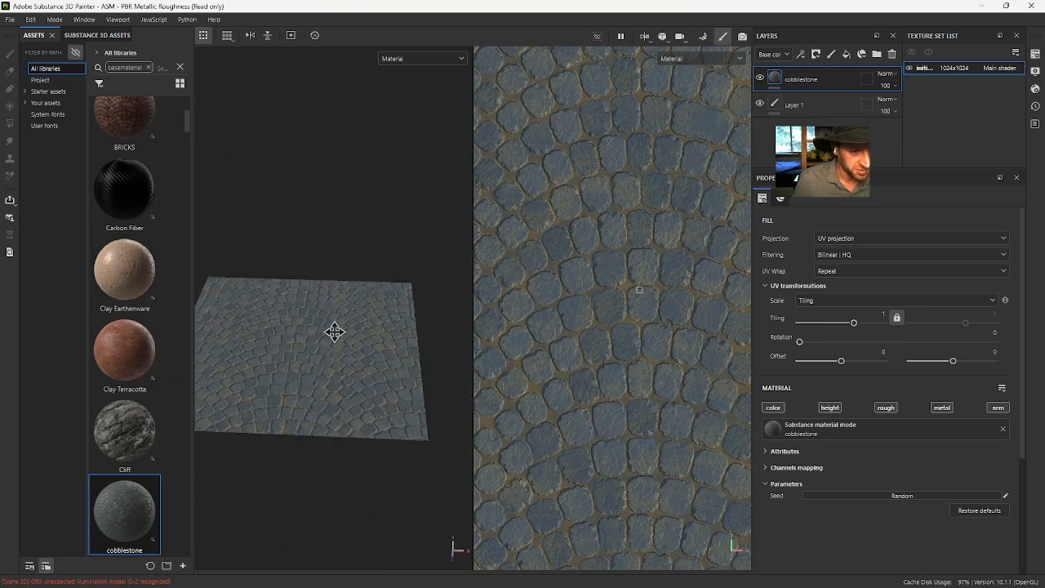
alt+drag(335, 333, 352, 449)
alt+middle_drag(352, 448, 398, 430)
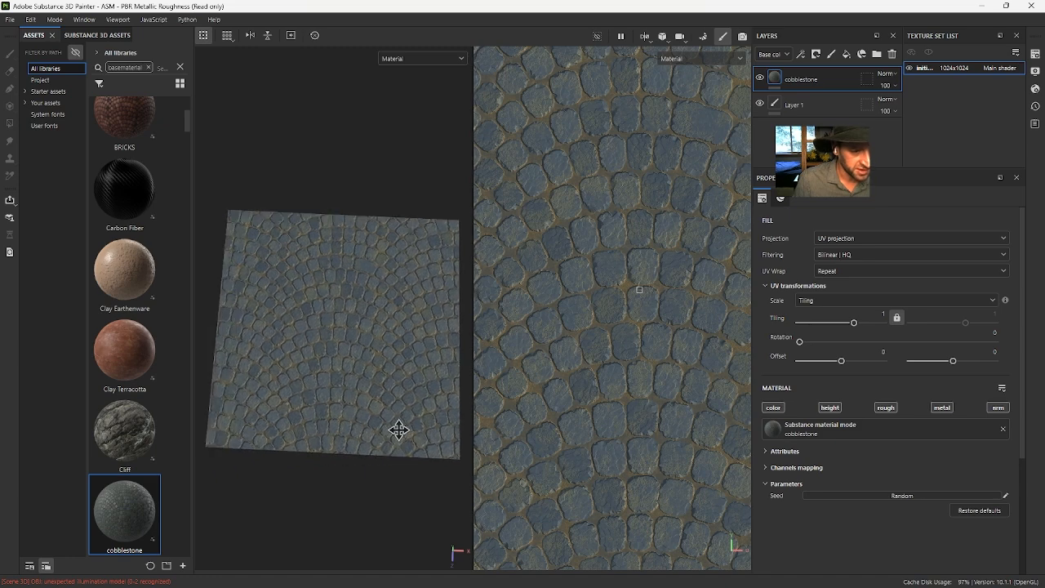
alt+drag(399, 431, 386, 424)
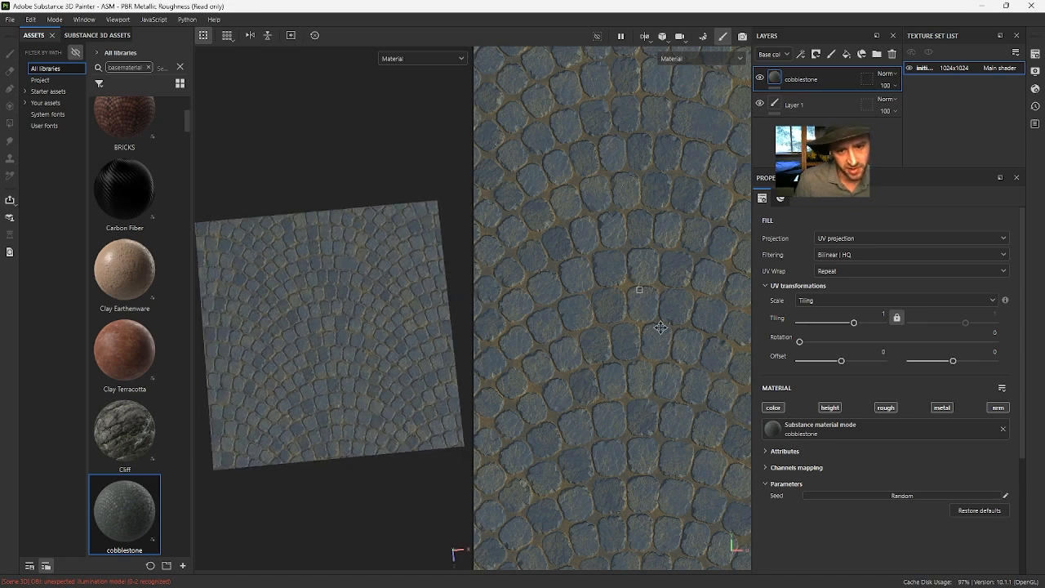
Step: Examine the stone shapes and arcs of the cobblestone texture in the flat 2D view and return to Substance 3D Designer
alt+middle_drag(665, 462, 608, 490)
alt+drag(608, 490, 725, 422)
alt+middle_drag(725, 423, 528, 397)
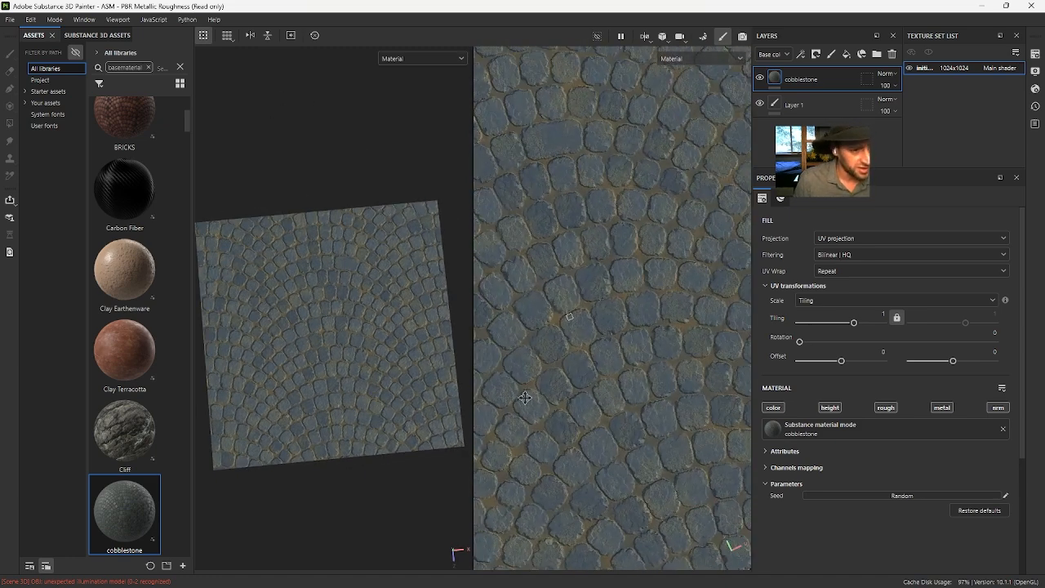
alt+drag(276, 215, 300, 177)
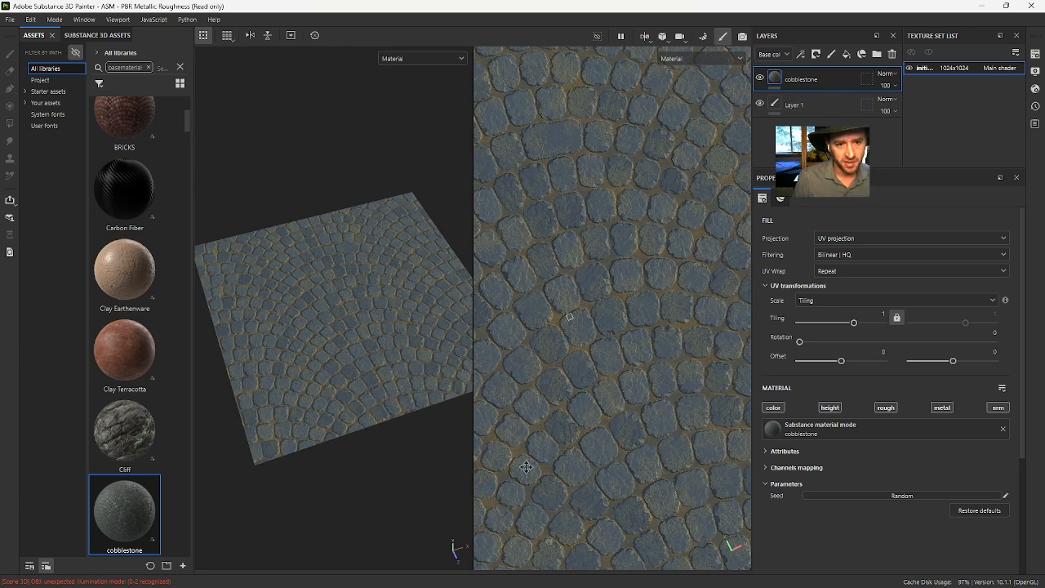
key(alt+Tab)
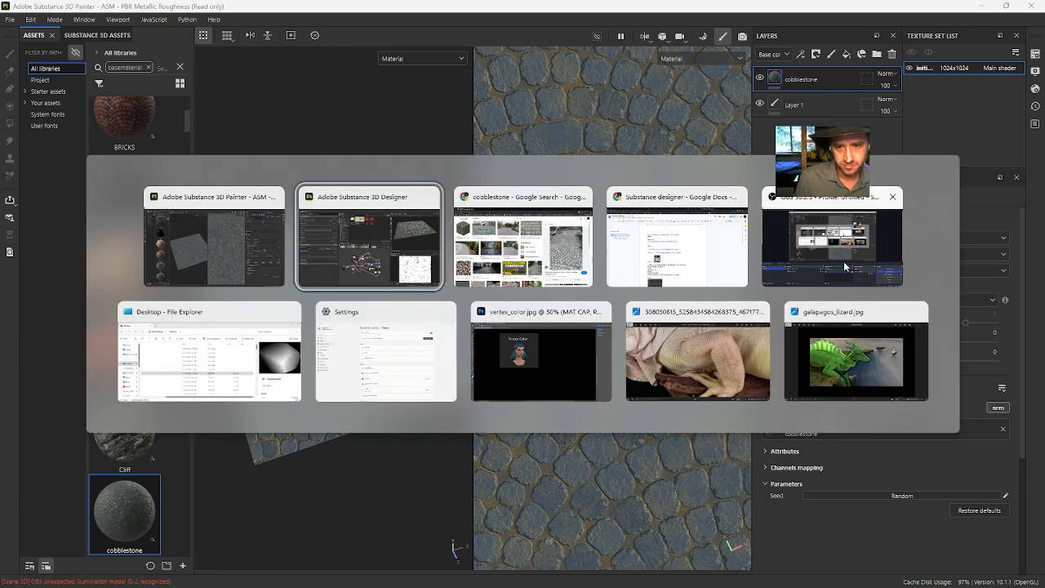